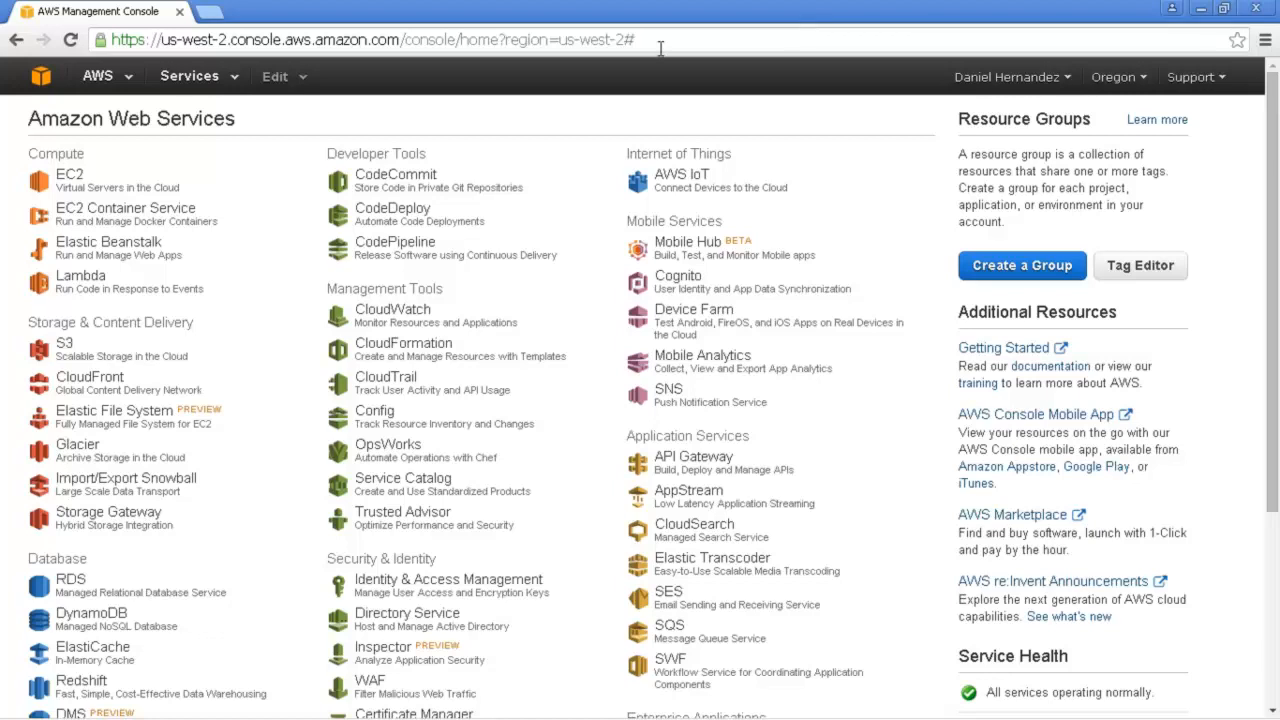
# Step: Go from the console home through Services to the EC2 Instances list and start Launch Instance
pyautogui.click(86, 181)
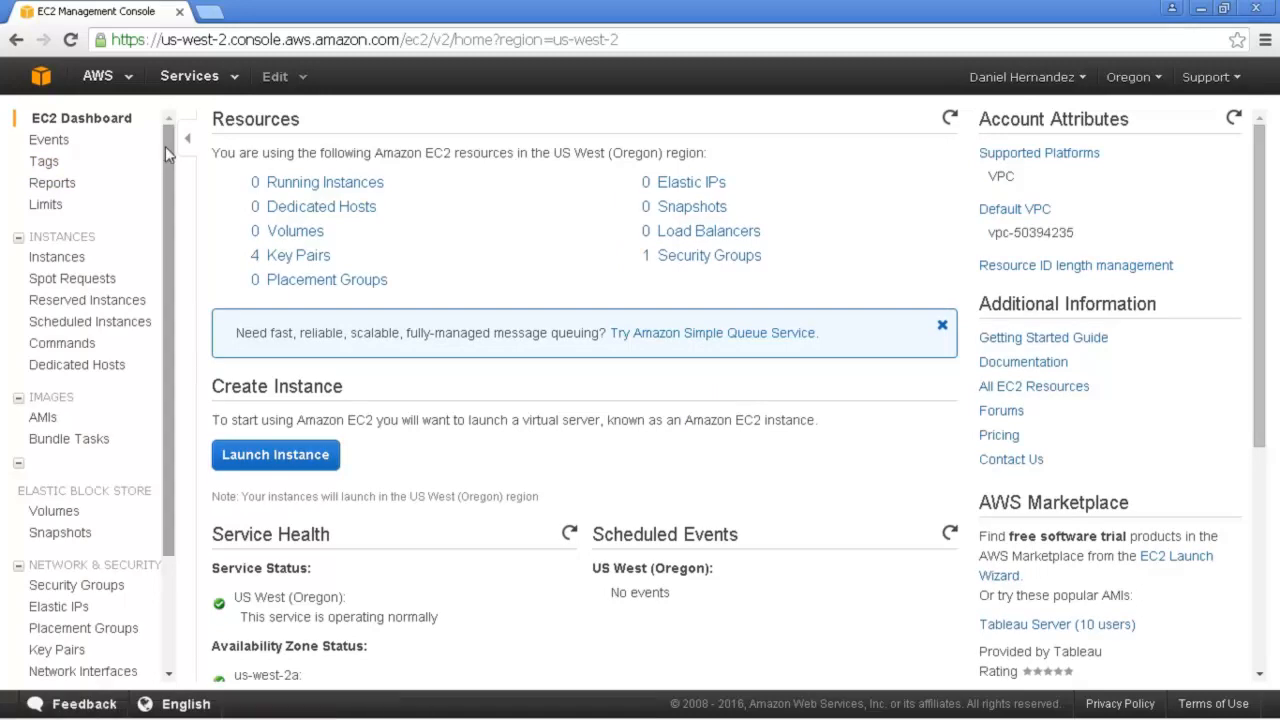
pyautogui.click(238, 80)
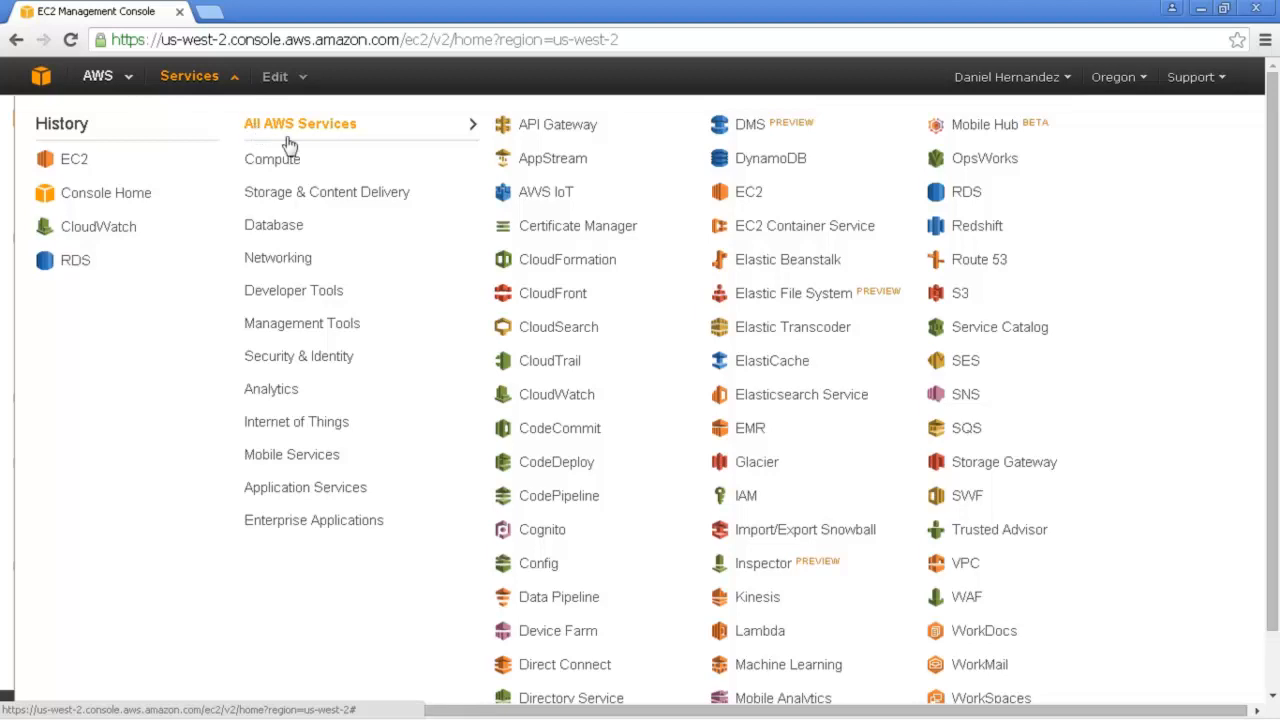
pyautogui.click(740, 196)
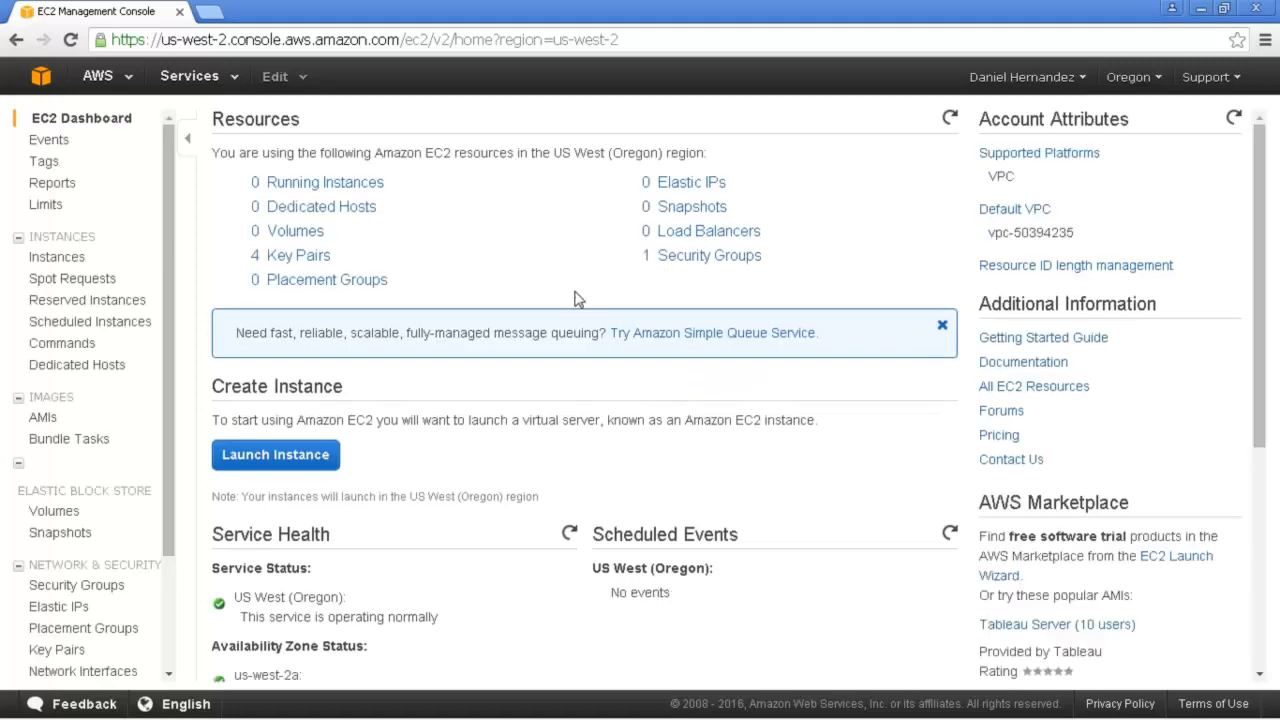
pyautogui.click(63, 258)
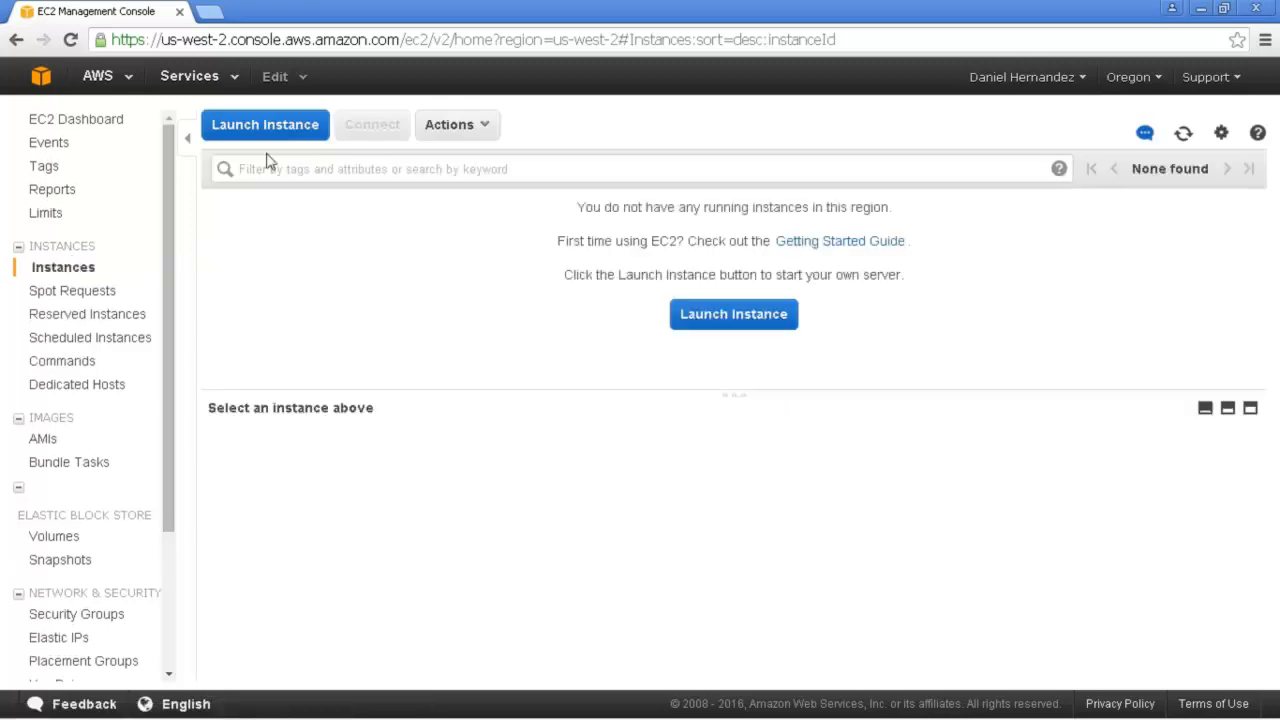
pyautogui.click(281, 136)
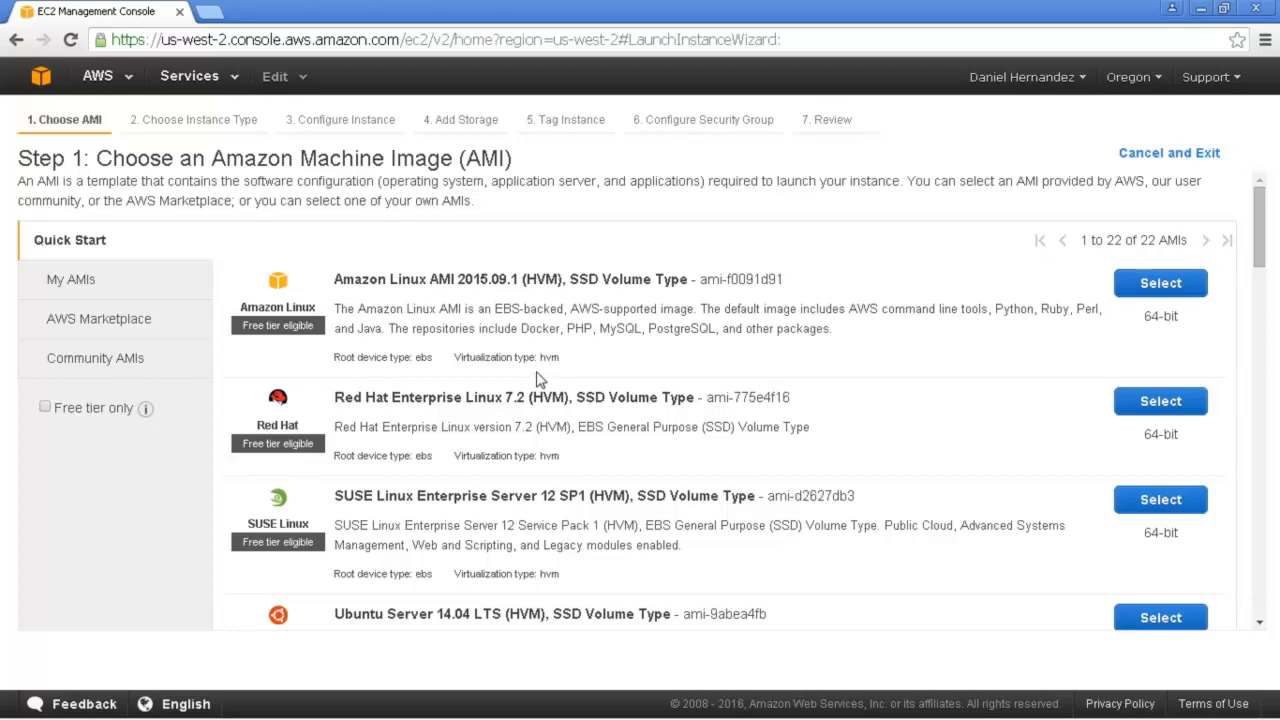
# Step: Scroll the Quick Start images down to Microsoft Windows Server 2012 R2 Base (ami-83a5bce2)
pyautogui.scroll(-2, 540, 380)
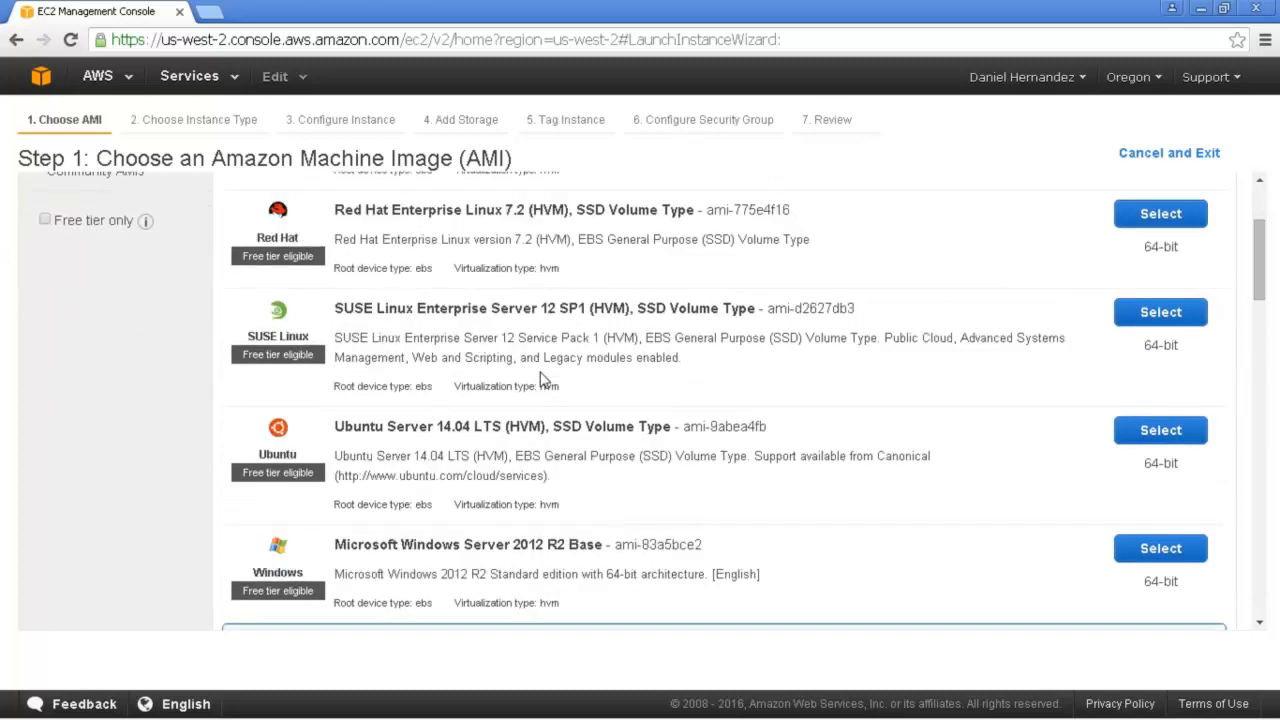
pyautogui.scroll(-2, 540, 380)
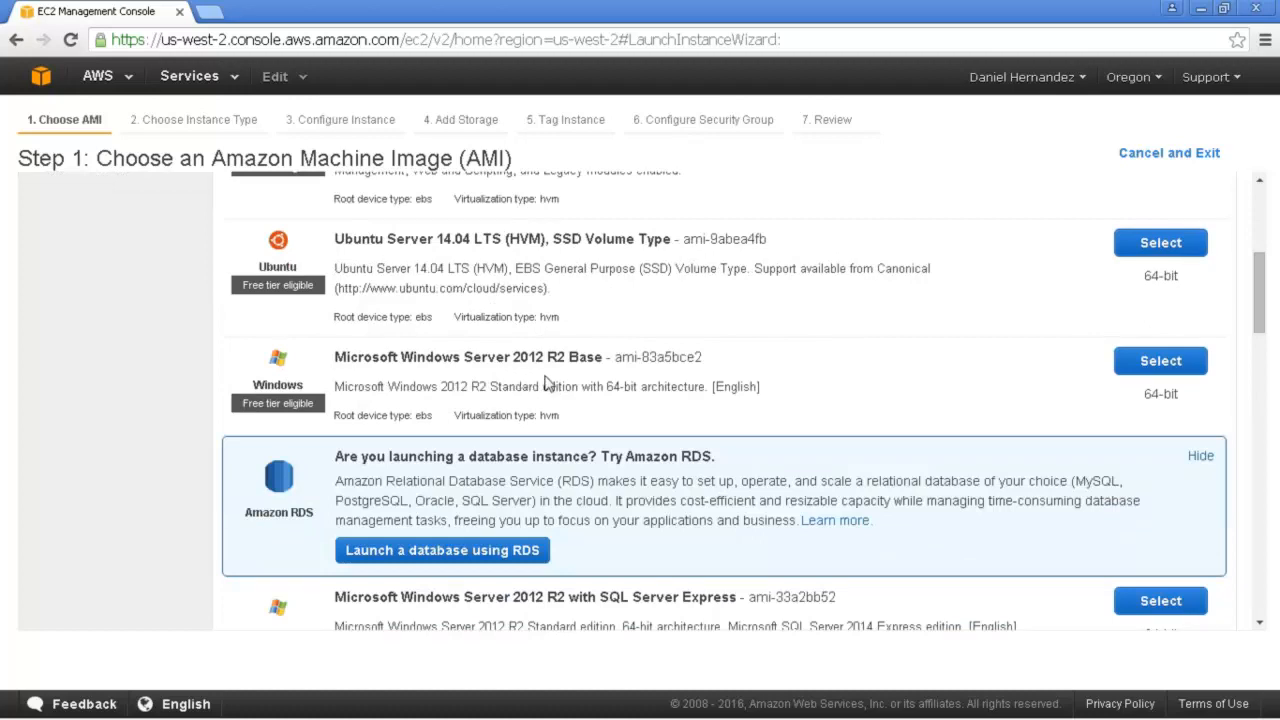
# Step: Select the Windows Server 2012 R2 Base image with t2.micro and proceed to instance details
pyautogui.click(1143, 361)
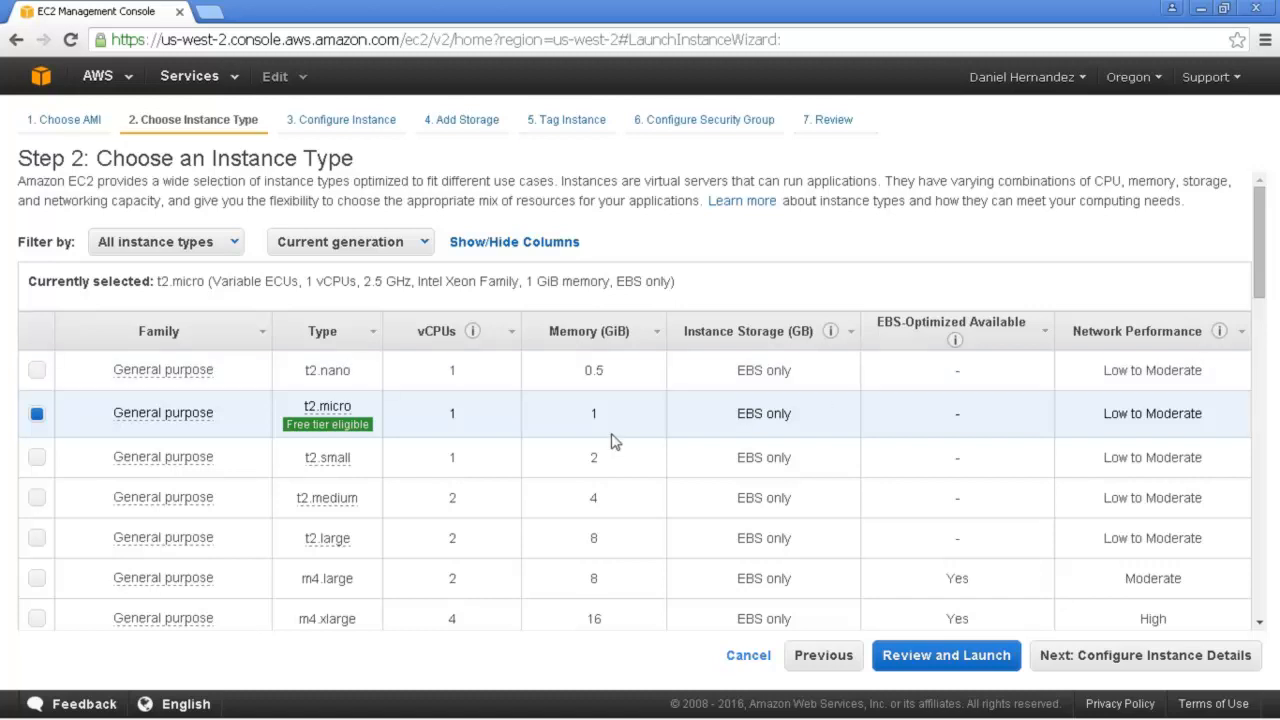
pyautogui.moveTo(357, 426)
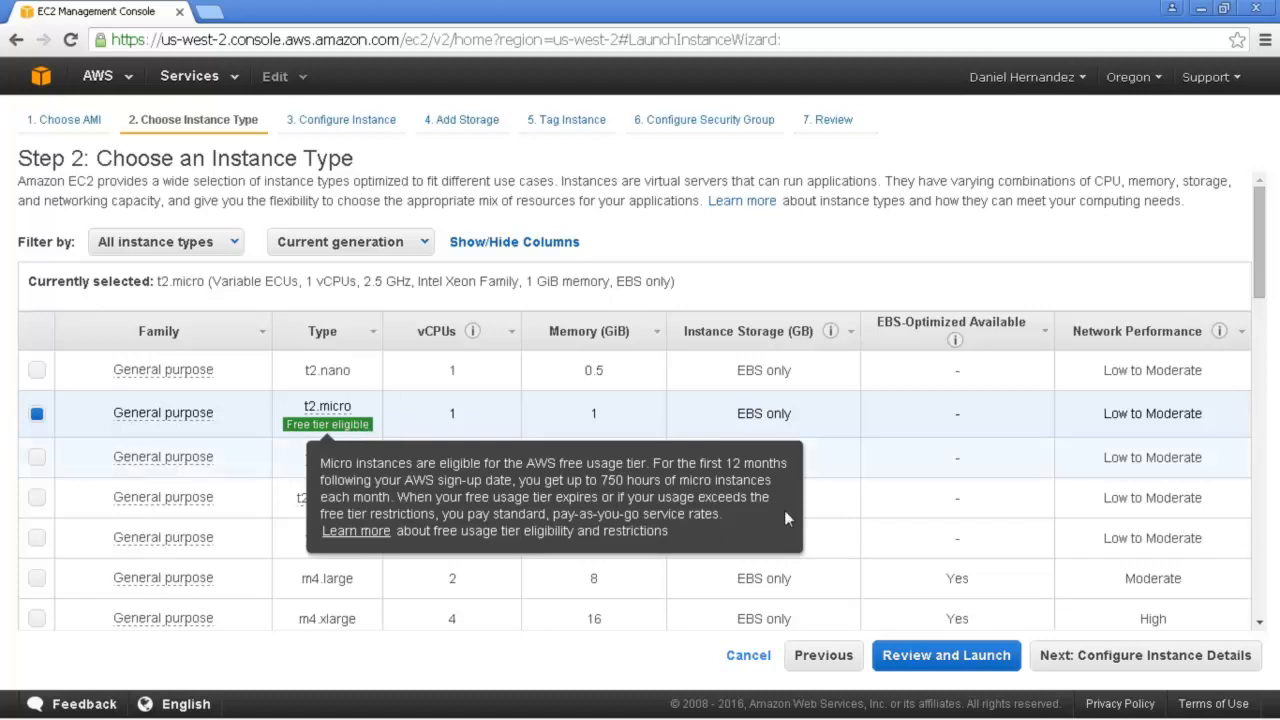
pyautogui.click(1097, 658)
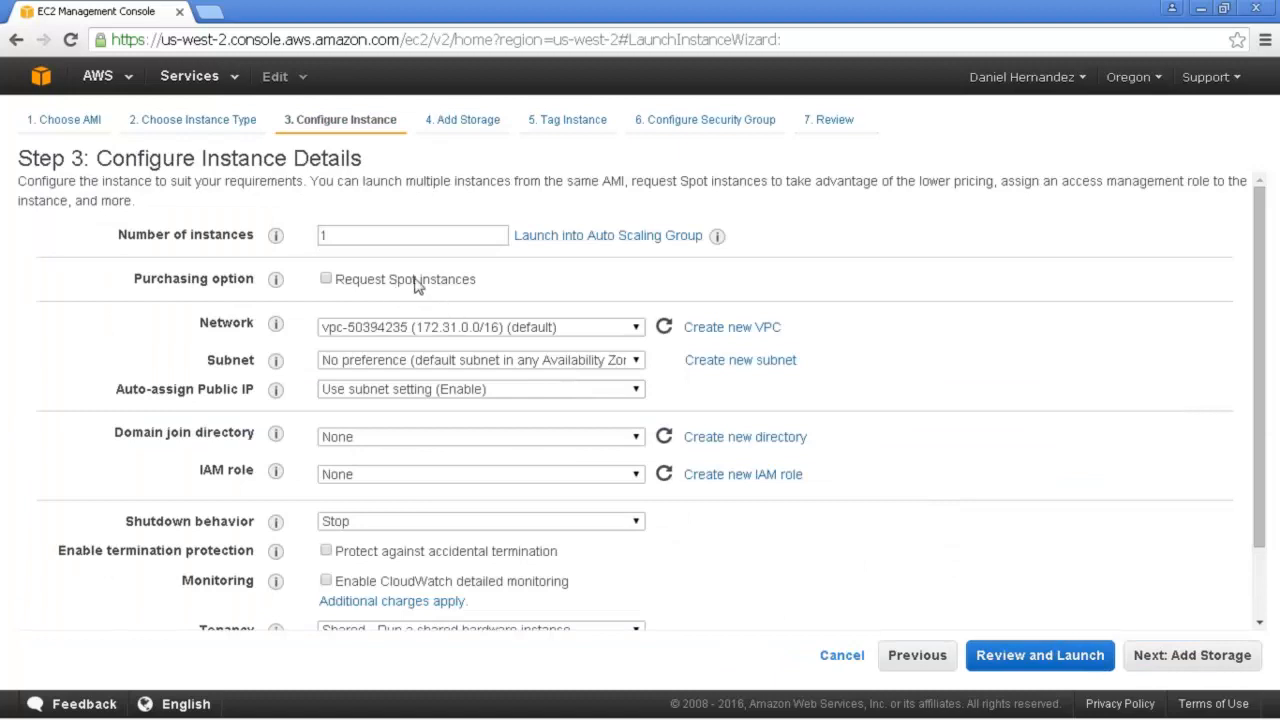
# Step: Set Number of instances to 2 and proceed to the Add Storage step
pyautogui.doubleClick(318, 236)
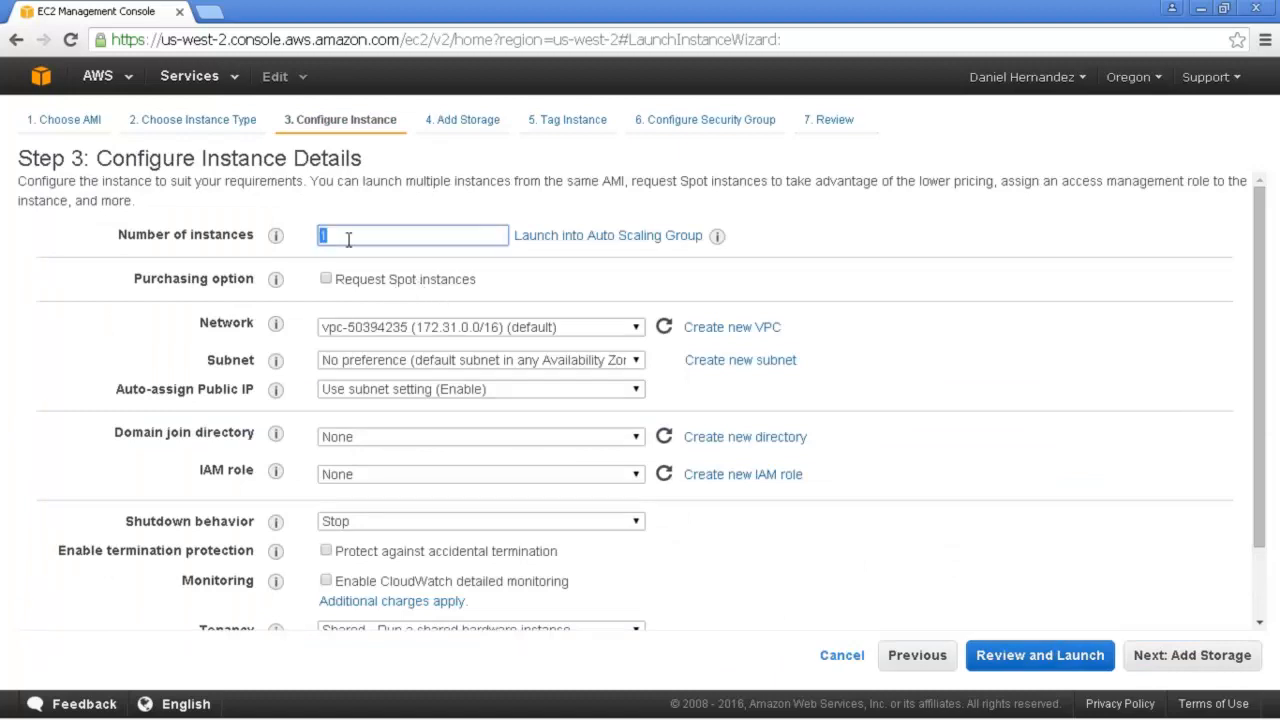
pyautogui.write('2')
pyautogui.scroll(-2, 826, 387)
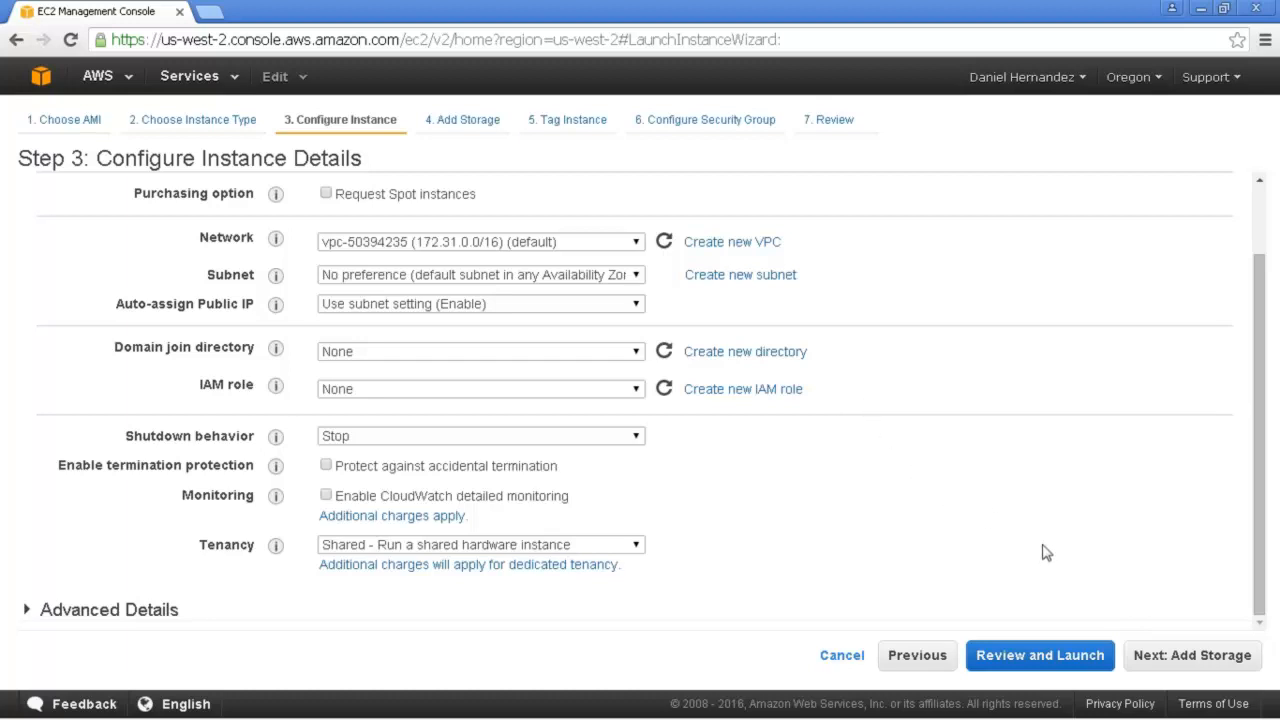
pyautogui.click(1154, 655)
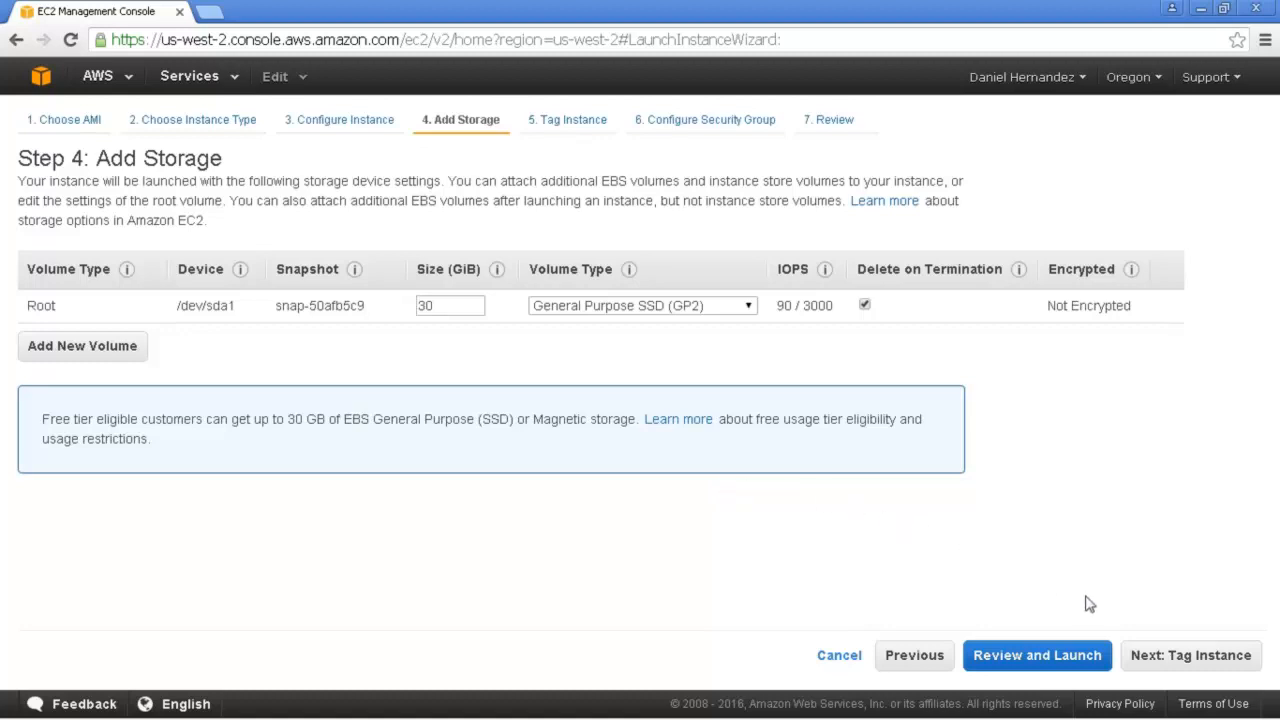
# Step: Keep the 30 GiB root volume and enter MyEC2LoadBalancedInstances as the Name tag value
pyautogui.click(1165, 658)
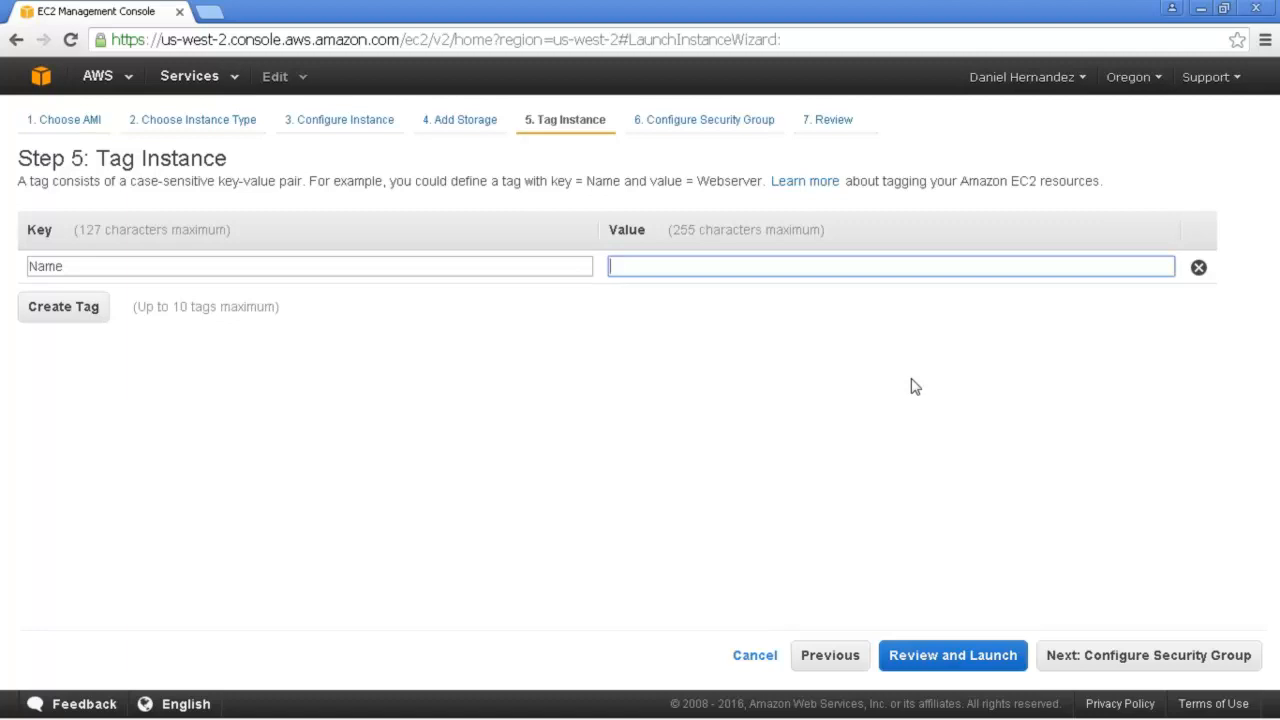
pyautogui.write('MyEC2LoadB')
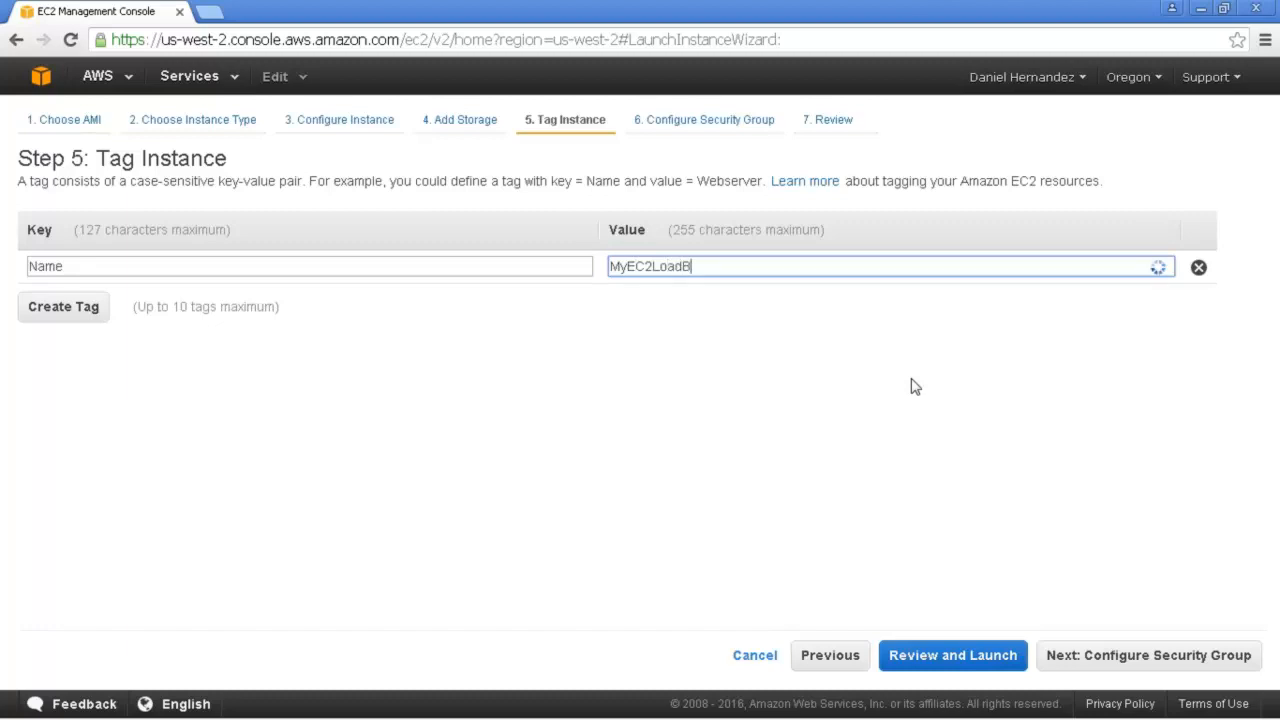
pyautogui.write('alancedInstances')
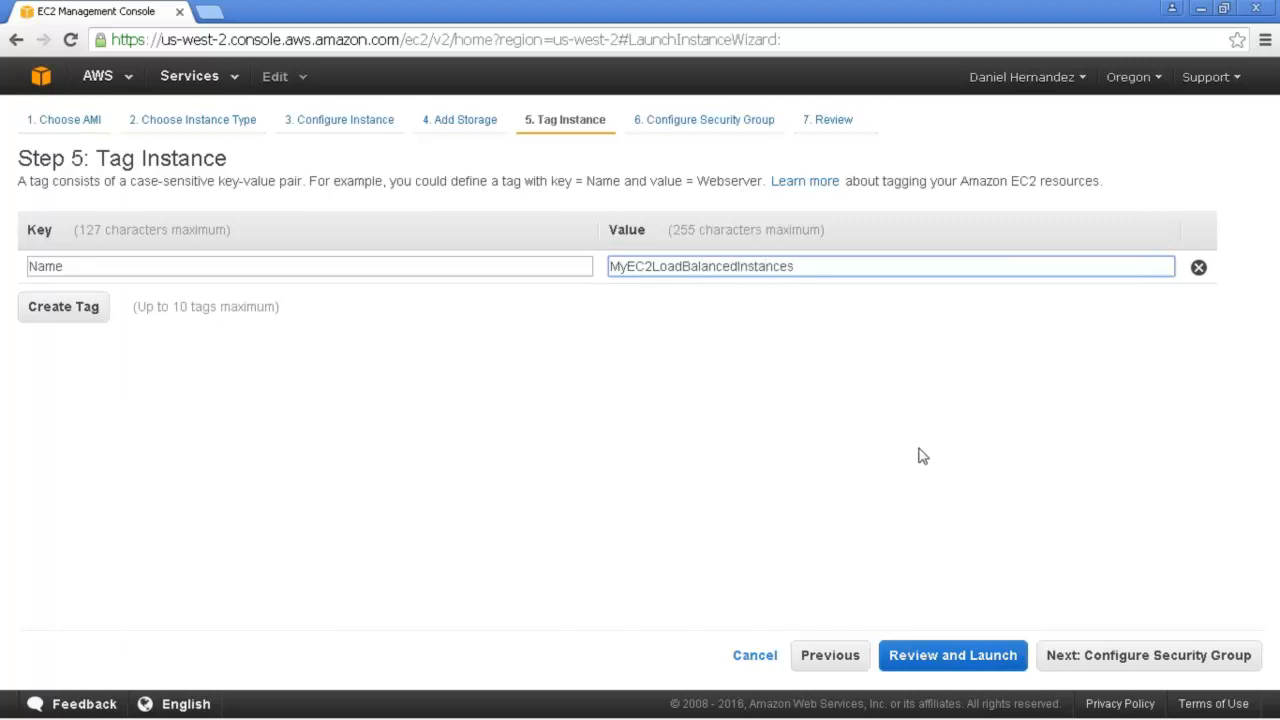
# Step: Add an HTTP port 80 rule to security group launch-wizard-1 and go to launch review
pyautogui.click(1108, 655)
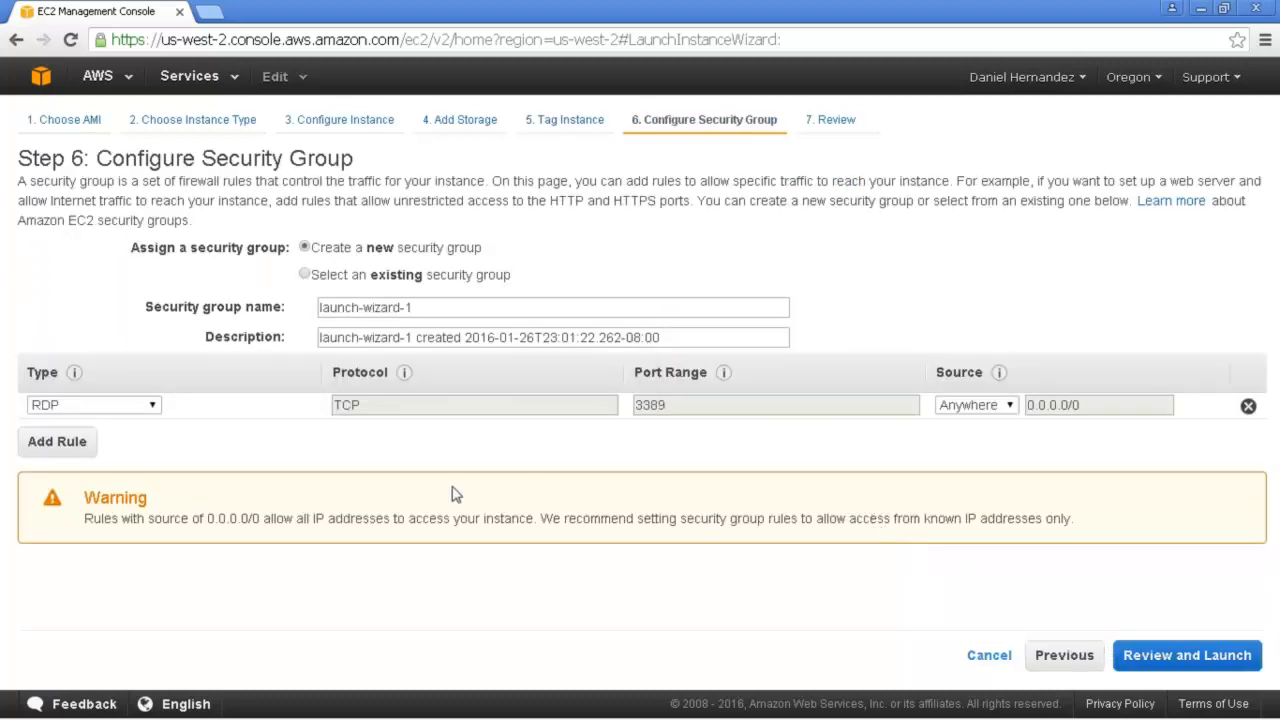
pyautogui.click(74, 448)
pyautogui.click(141, 436)
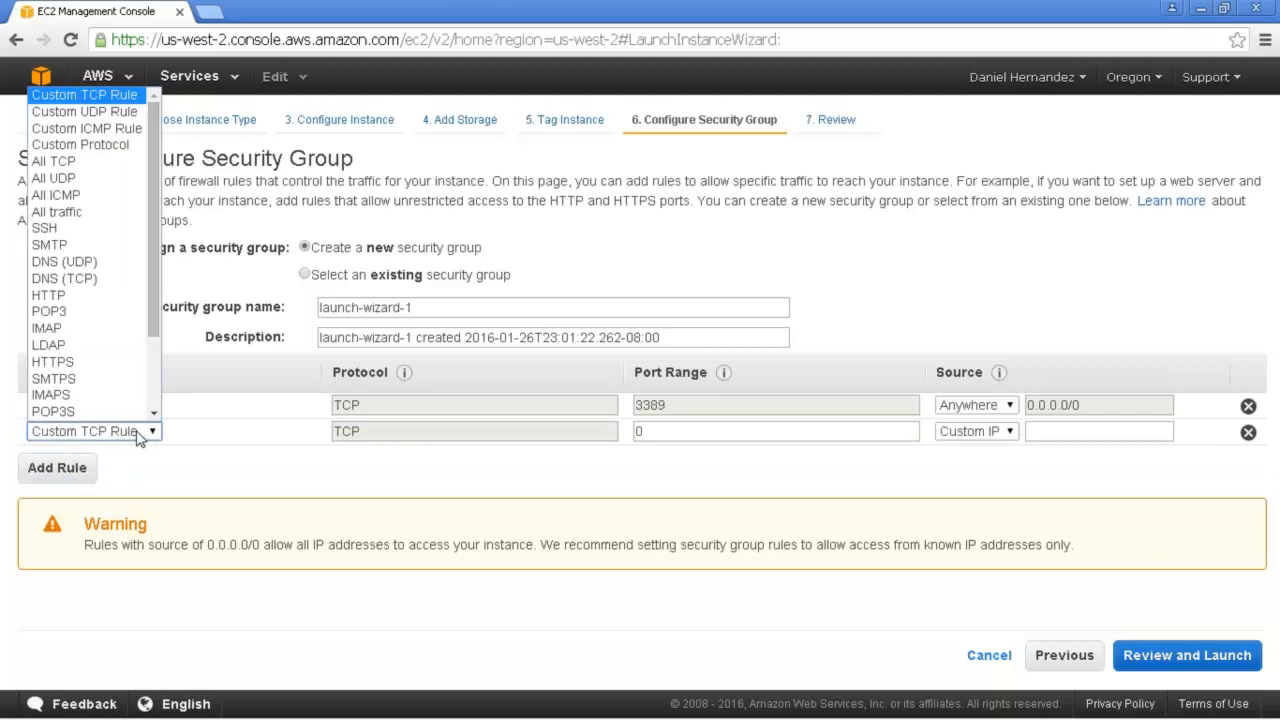
pyautogui.click(83, 297)
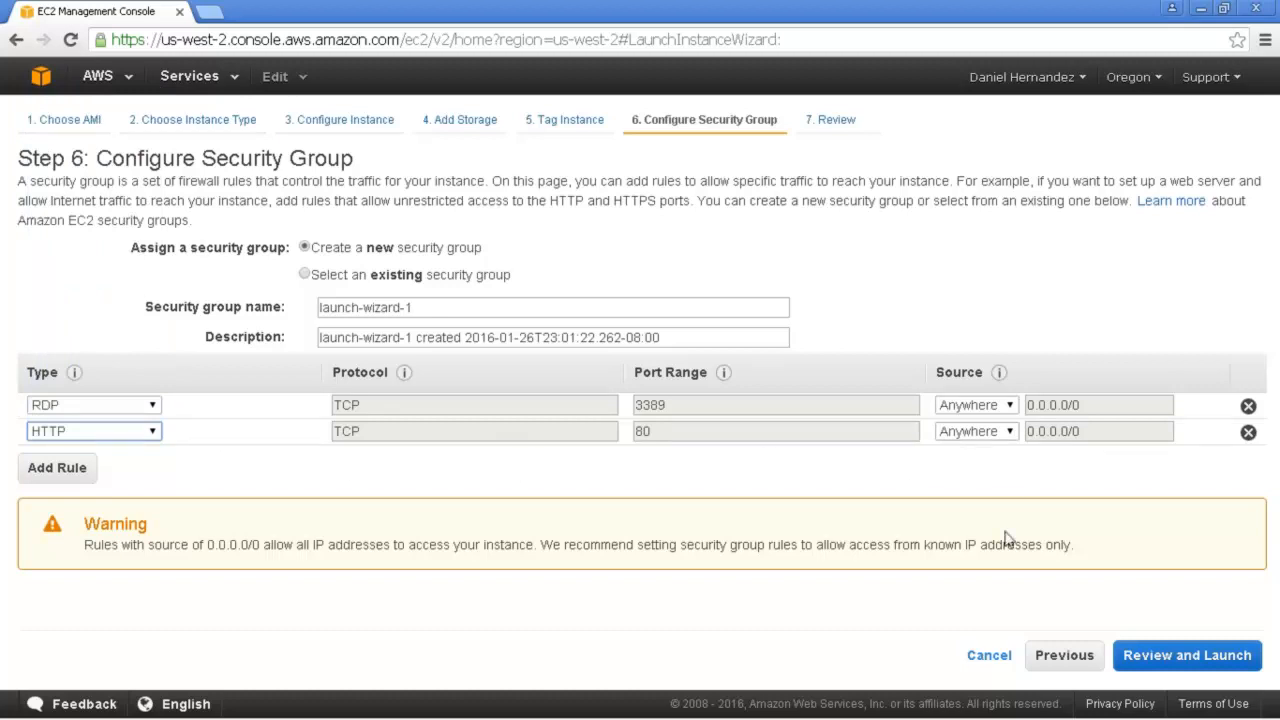
pyautogui.click(1152, 667)
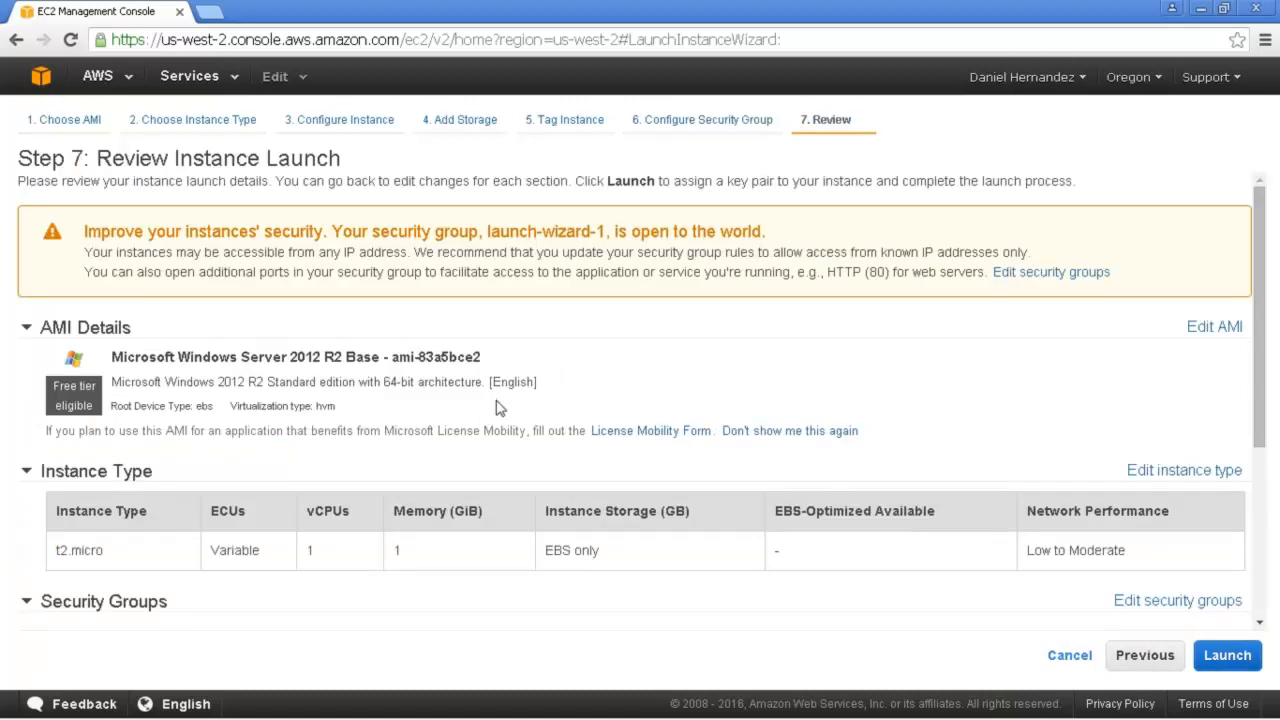
# Step: Review the launch summary with Instance Details and Storage expanded, then launch to choose a key pair
pyautogui.scroll(-1, 516, 423)
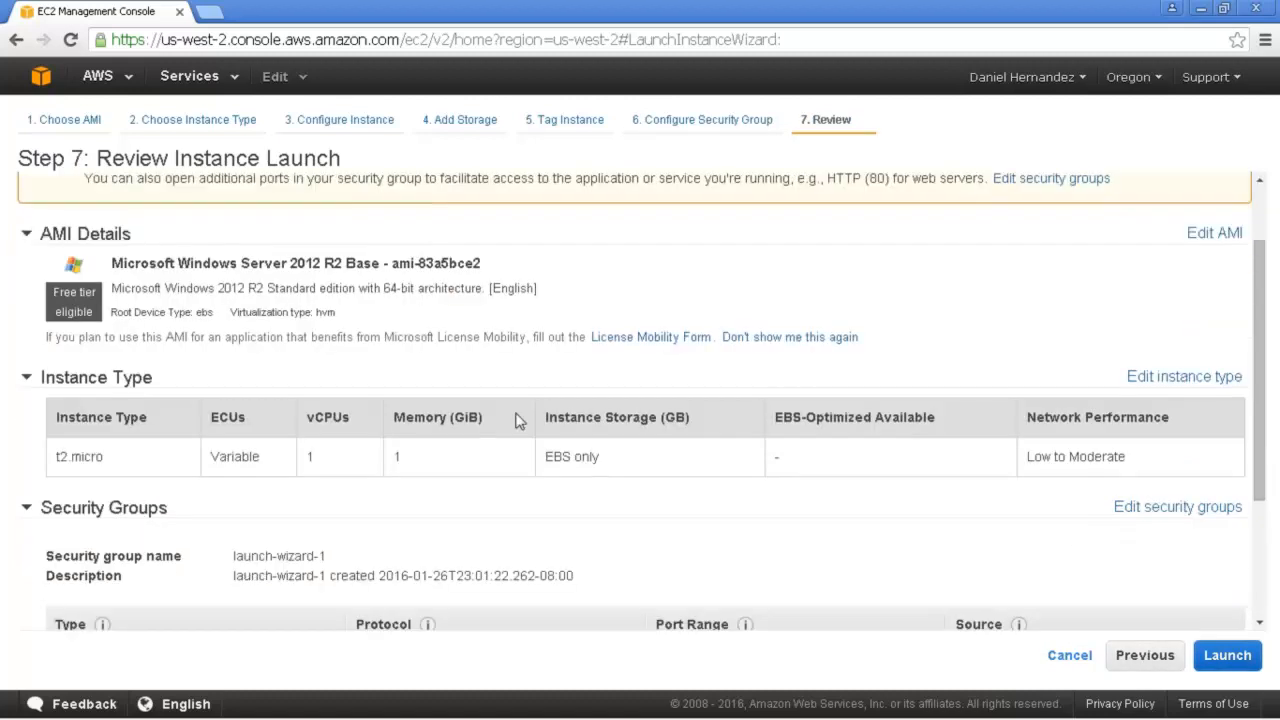
pyautogui.scroll(-1, 518, 423)
pyautogui.scroll(-1, 518, 424)
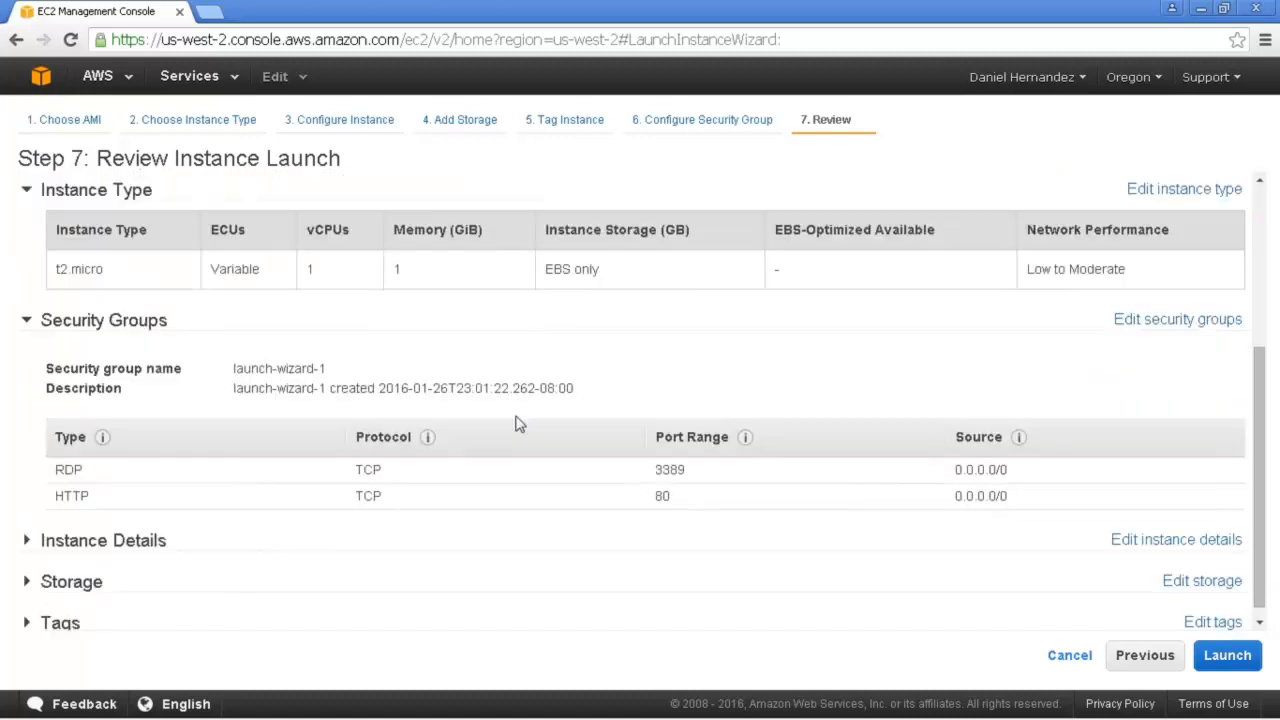
pyautogui.scroll(-1, 518, 423)
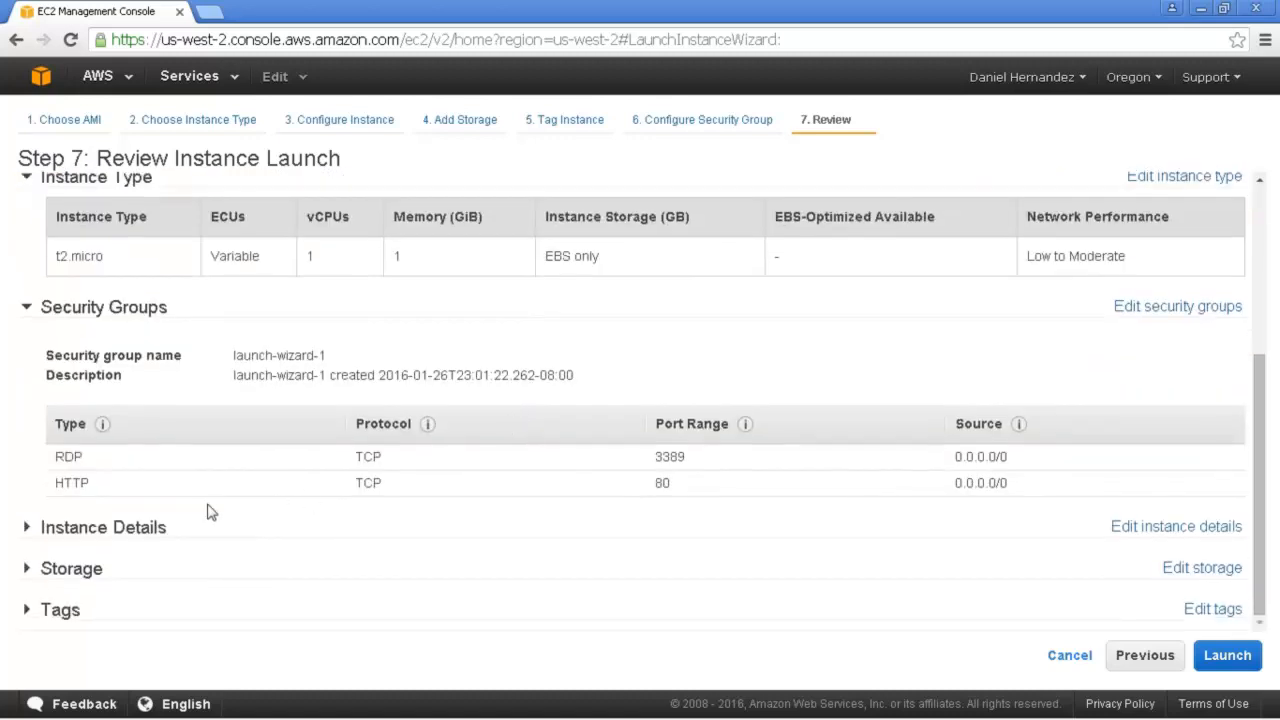
pyautogui.click(25, 531)
pyautogui.scroll(-3, 190, 517)
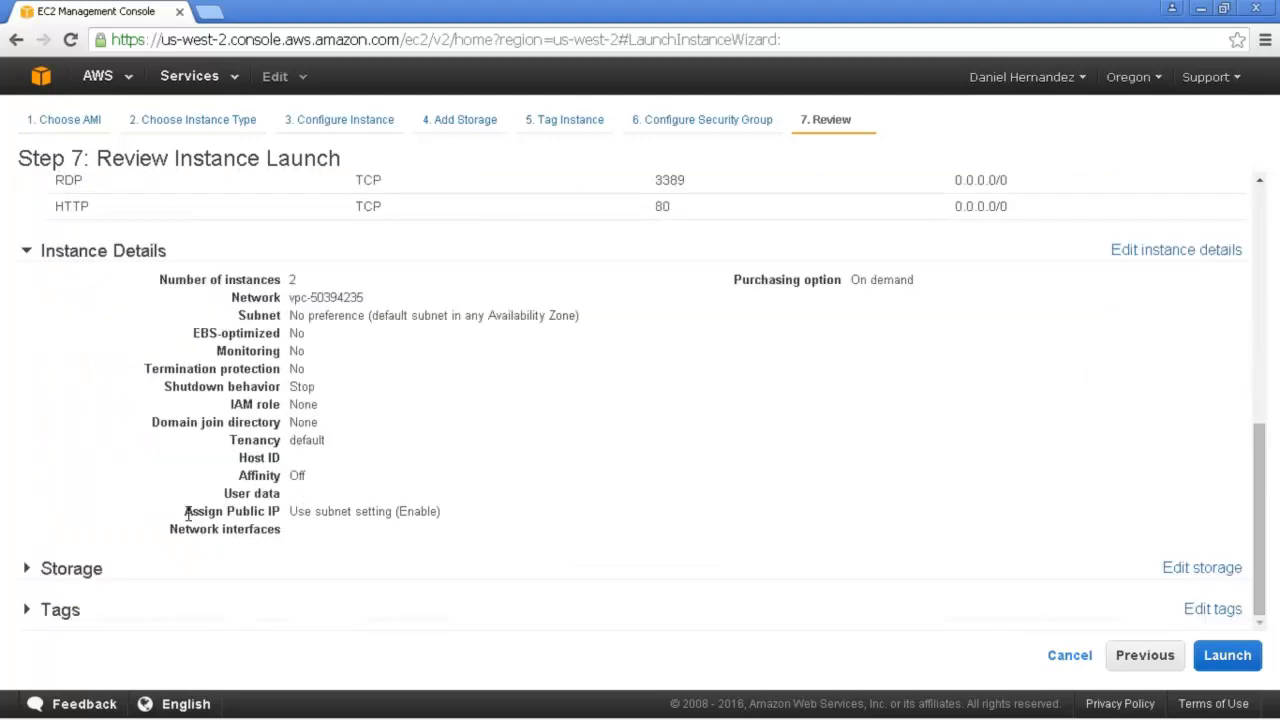
pyautogui.click(25, 568)
pyautogui.scroll(-1, 195, 505)
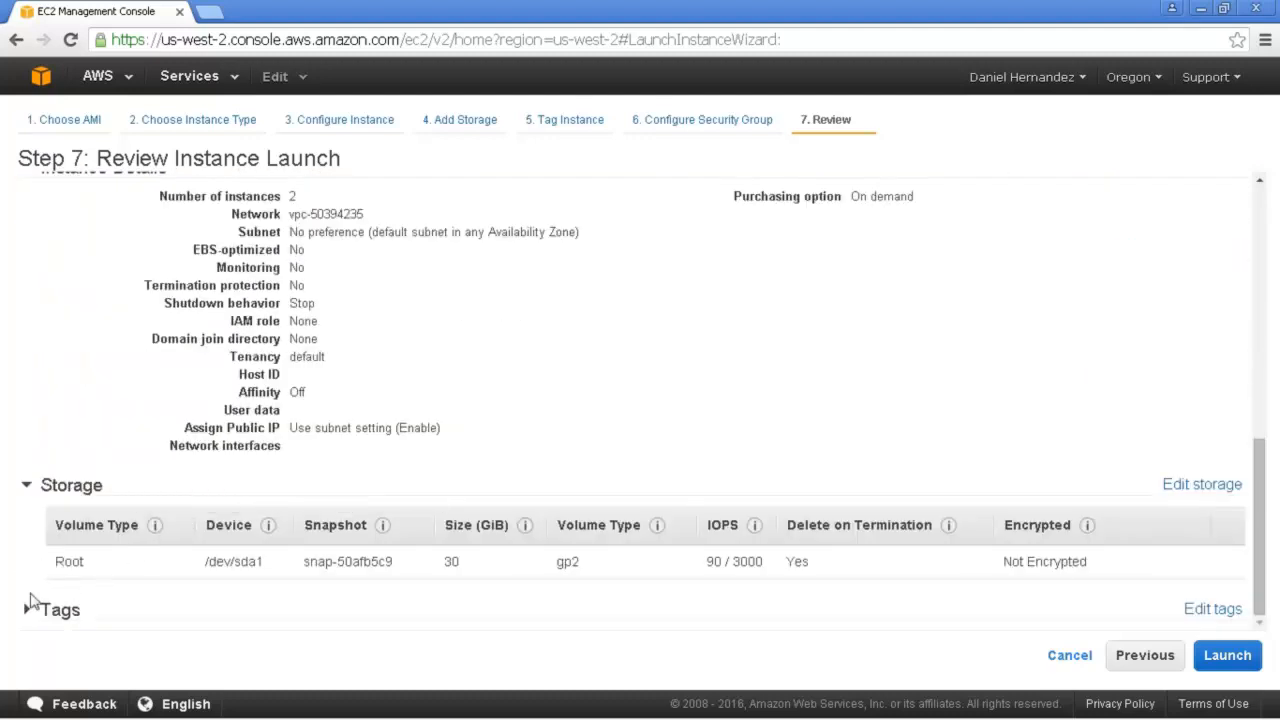
pyautogui.scroll(-1, 236, 524)
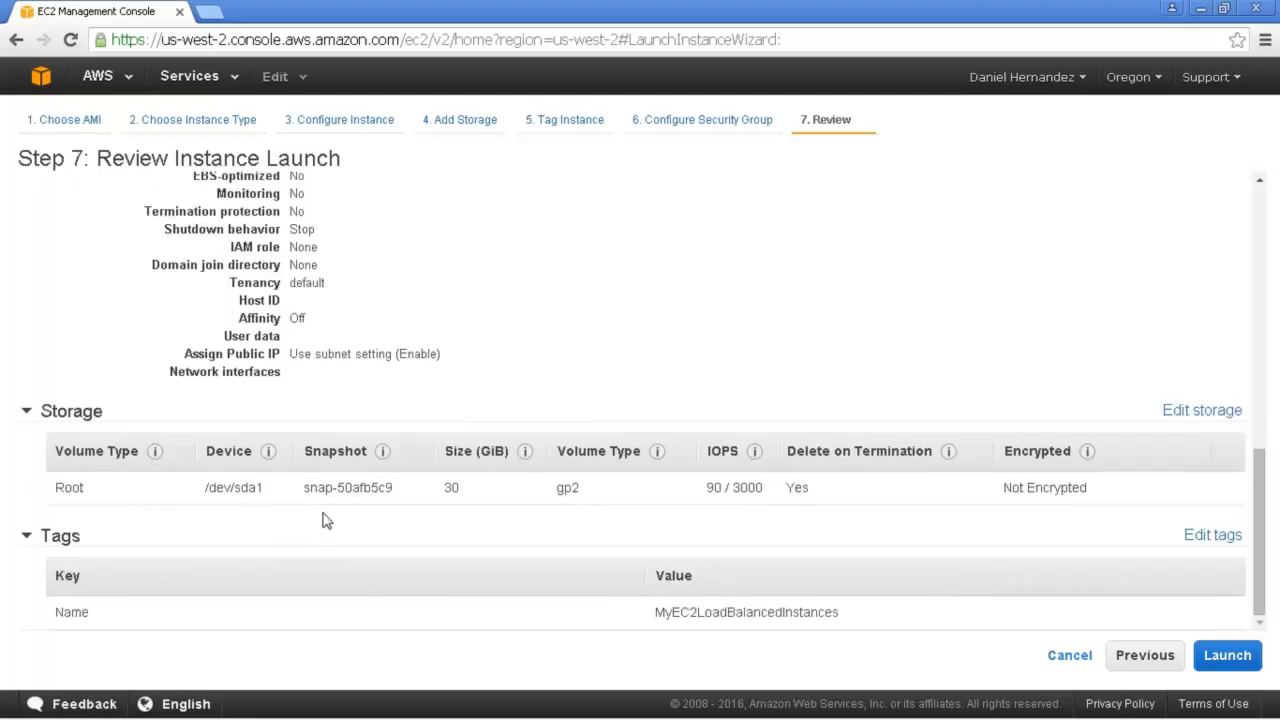
pyautogui.scroll(10, 337, 519)
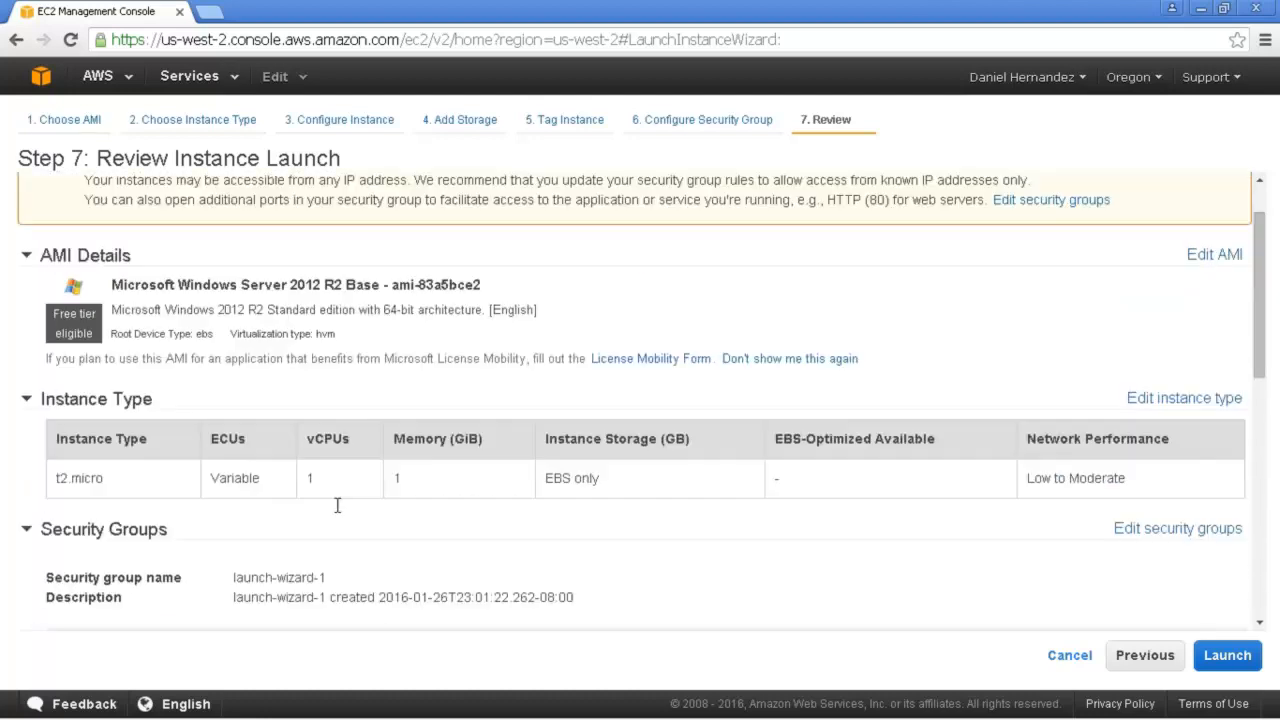
pyautogui.scroll(-10, 337, 505)
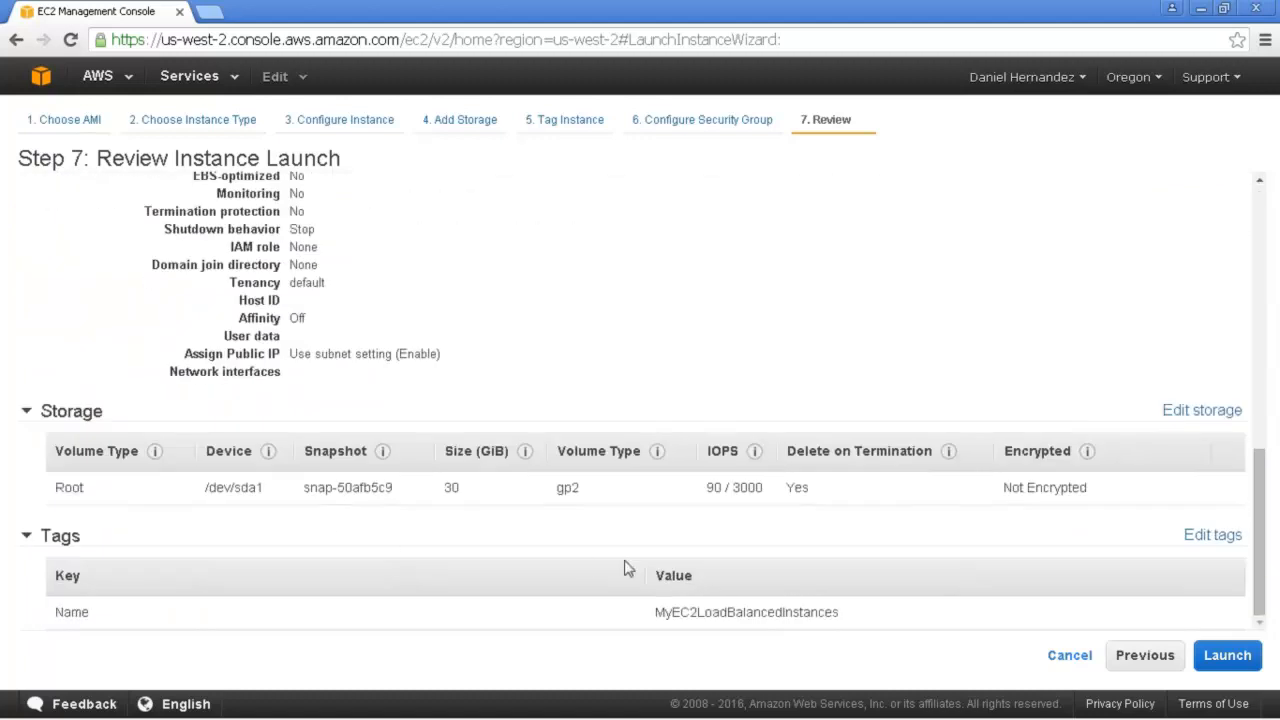
pyautogui.click(1222, 657)
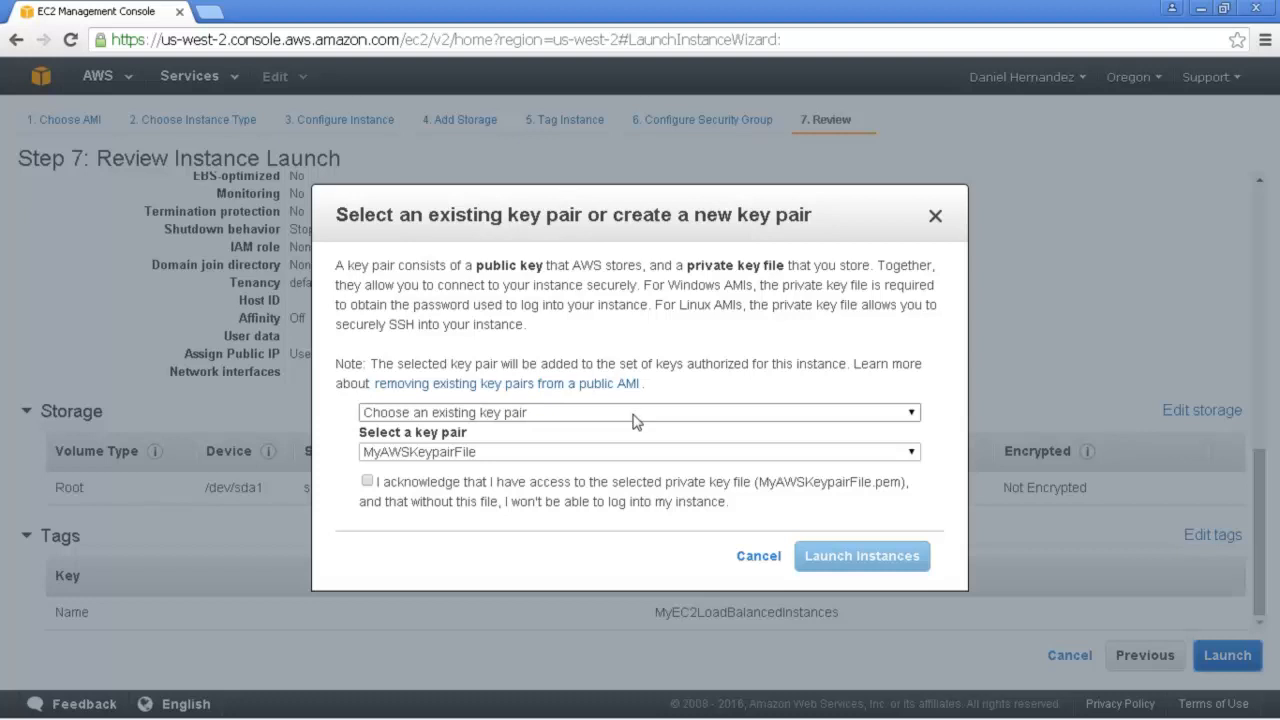
# Step: Choose existing key pair myec2WindowsInstanceKeyPairFile, acknowledge the private key, and launch the instances
pyautogui.click(609, 455)
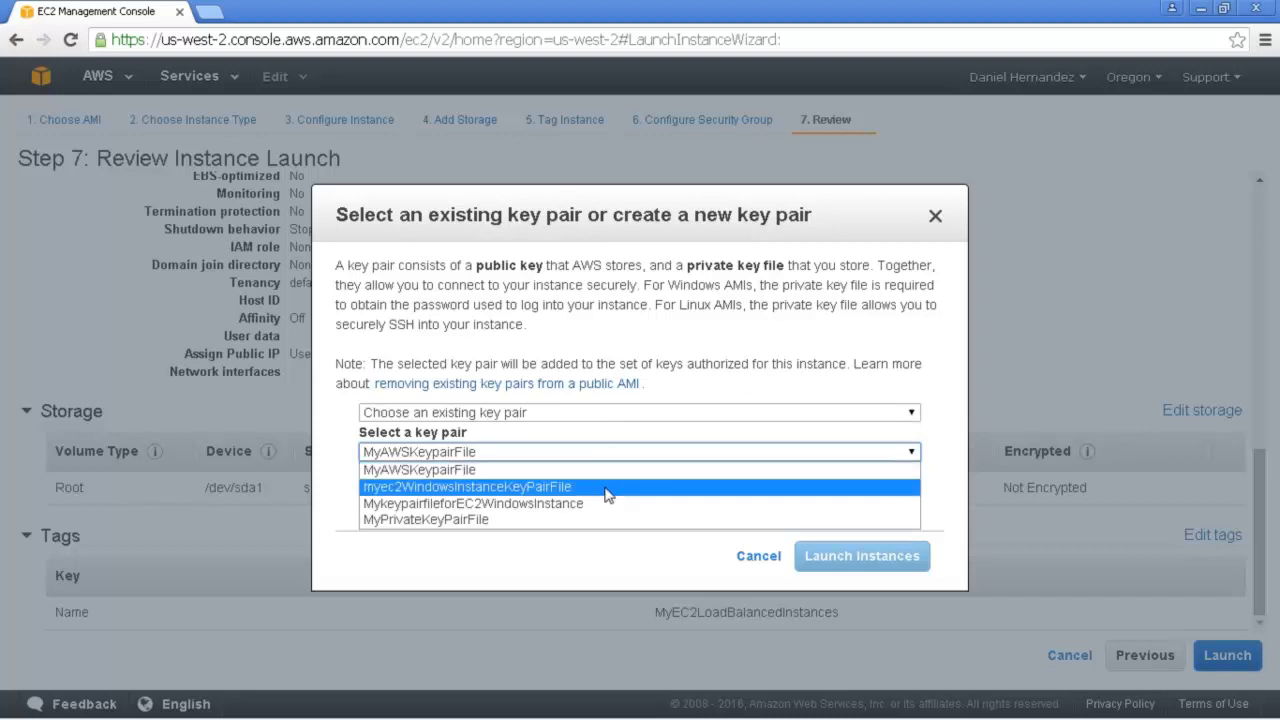
pyautogui.click(608, 488)
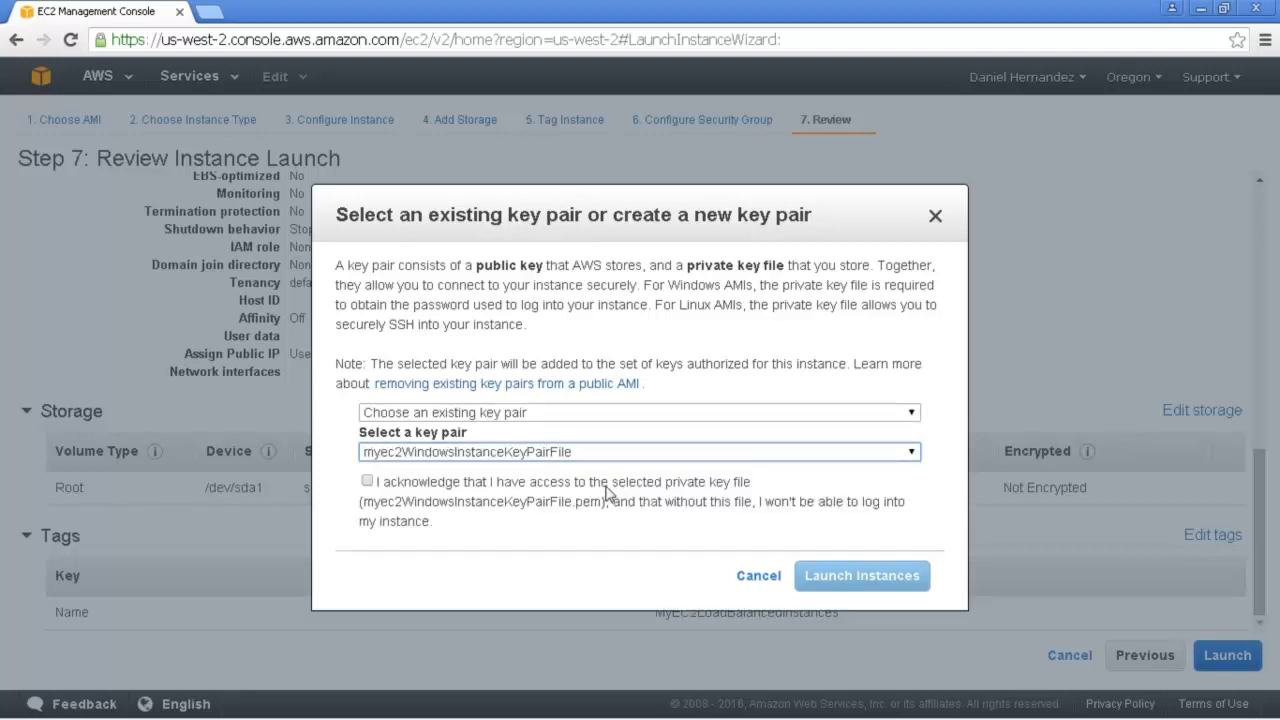
pyautogui.click(367, 482)
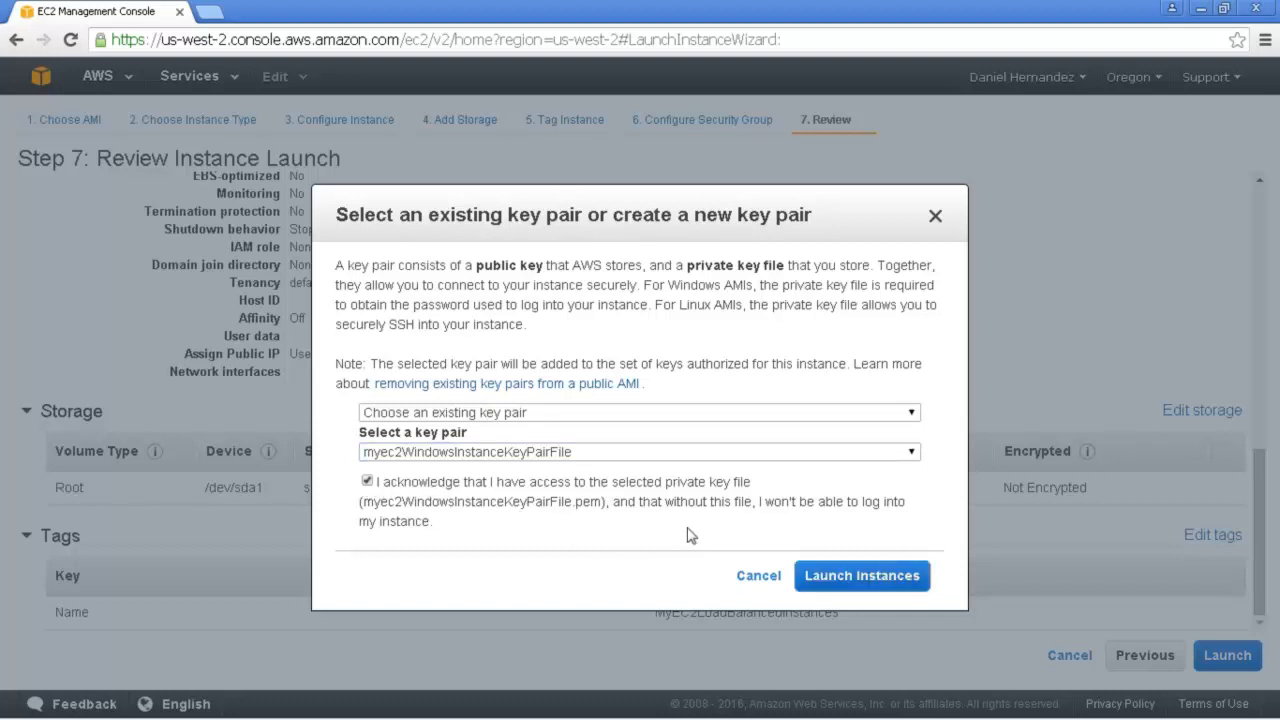
pyautogui.click(851, 580)
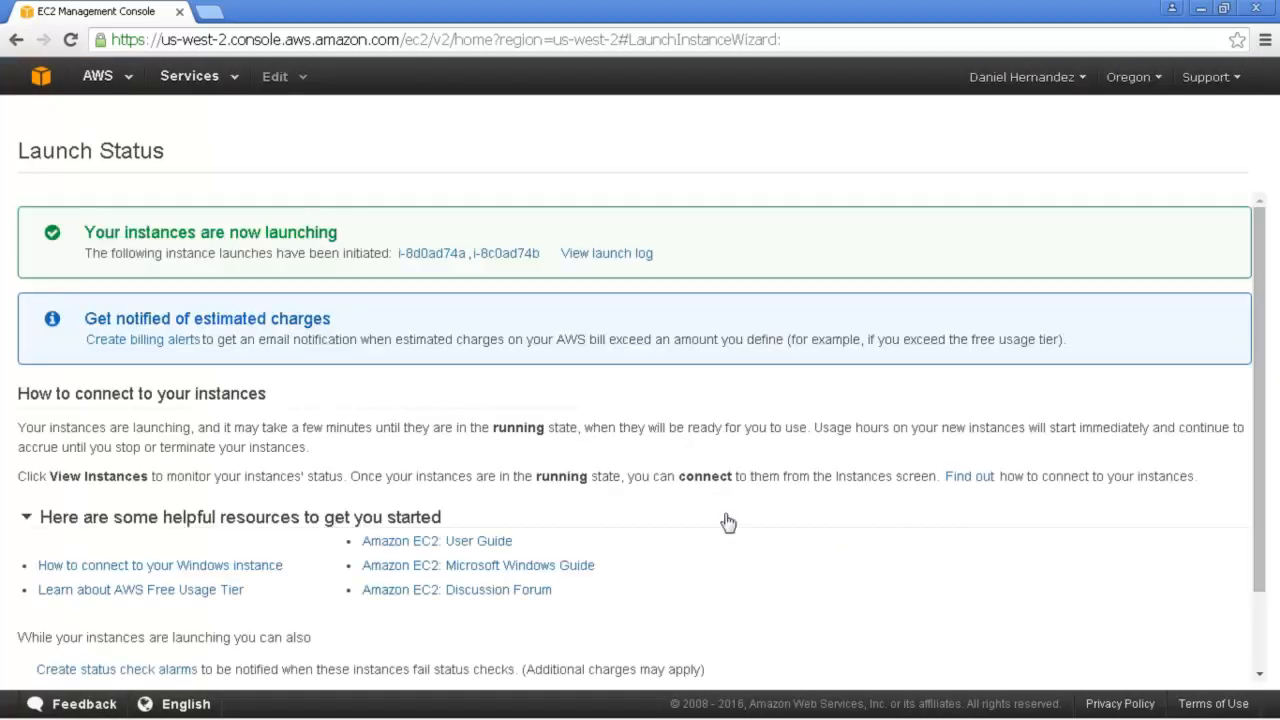
# Step: Open the launch log and confirm security group, inbound rules, launches and tags all show Successful
pyautogui.click(596, 260)
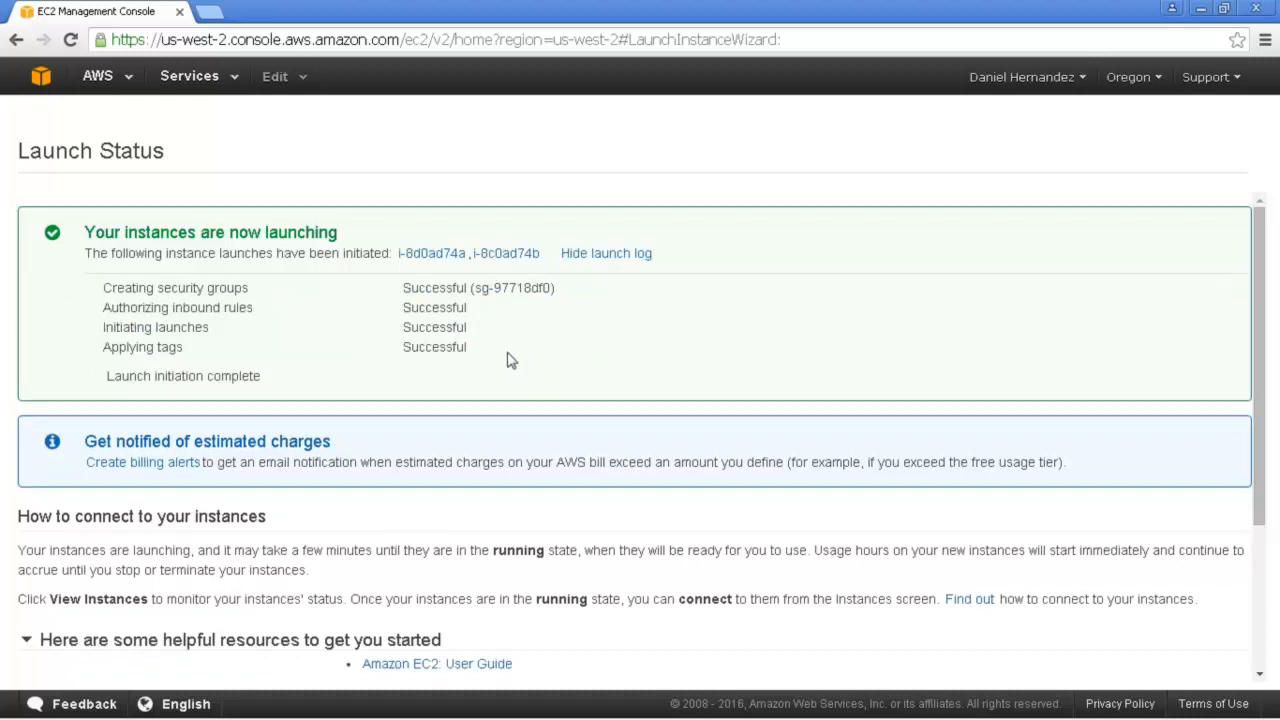
pyautogui.moveTo(468, 336); pyautogui.dragTo(103, 289)
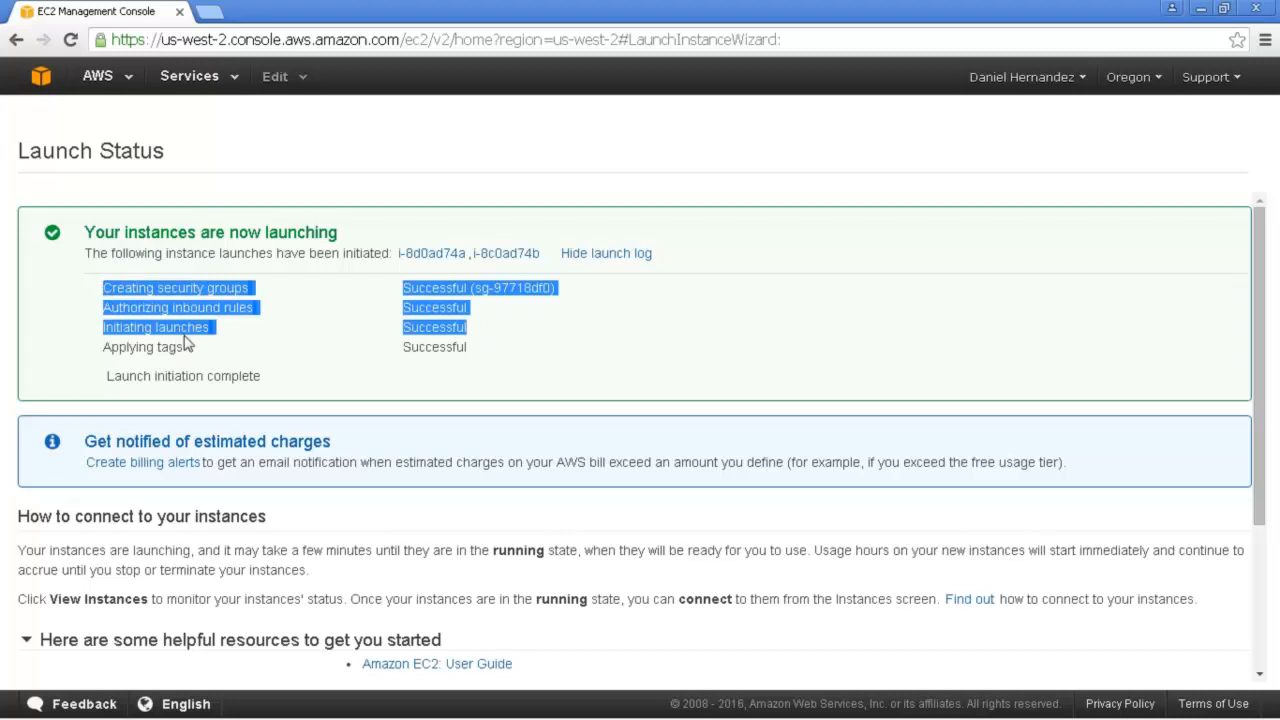
pyautogui.click(224, 360)
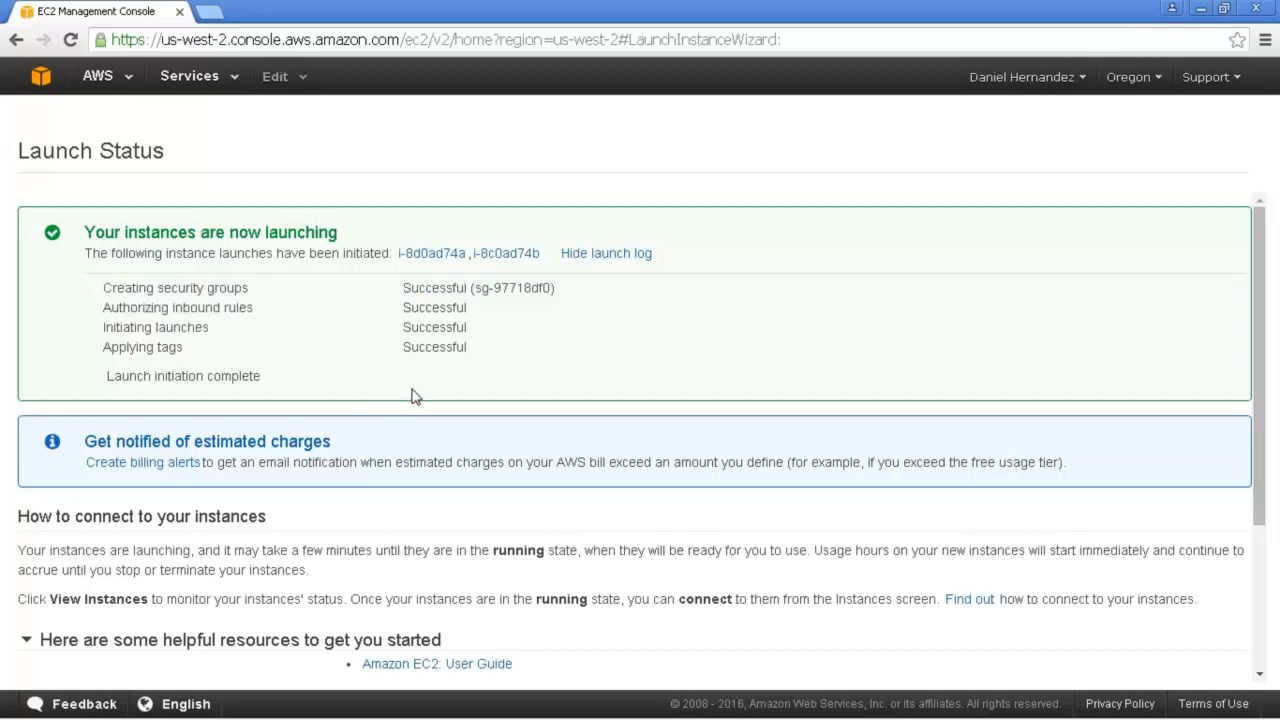
pyautogui.scroll(-2, 409, 397)
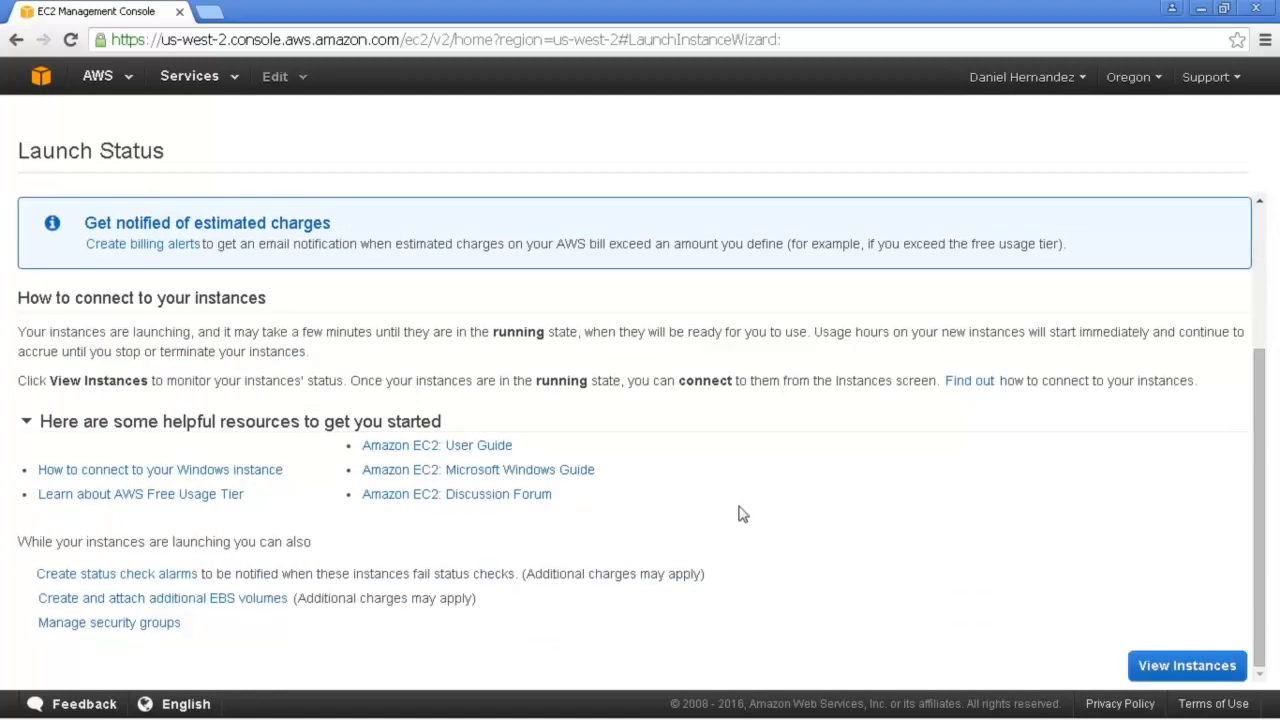
# Step: View the instances list and select the first MyEC2LoadBalancedInstances instance, i-8d0ad74a
pyautogui.click(1136, 666)
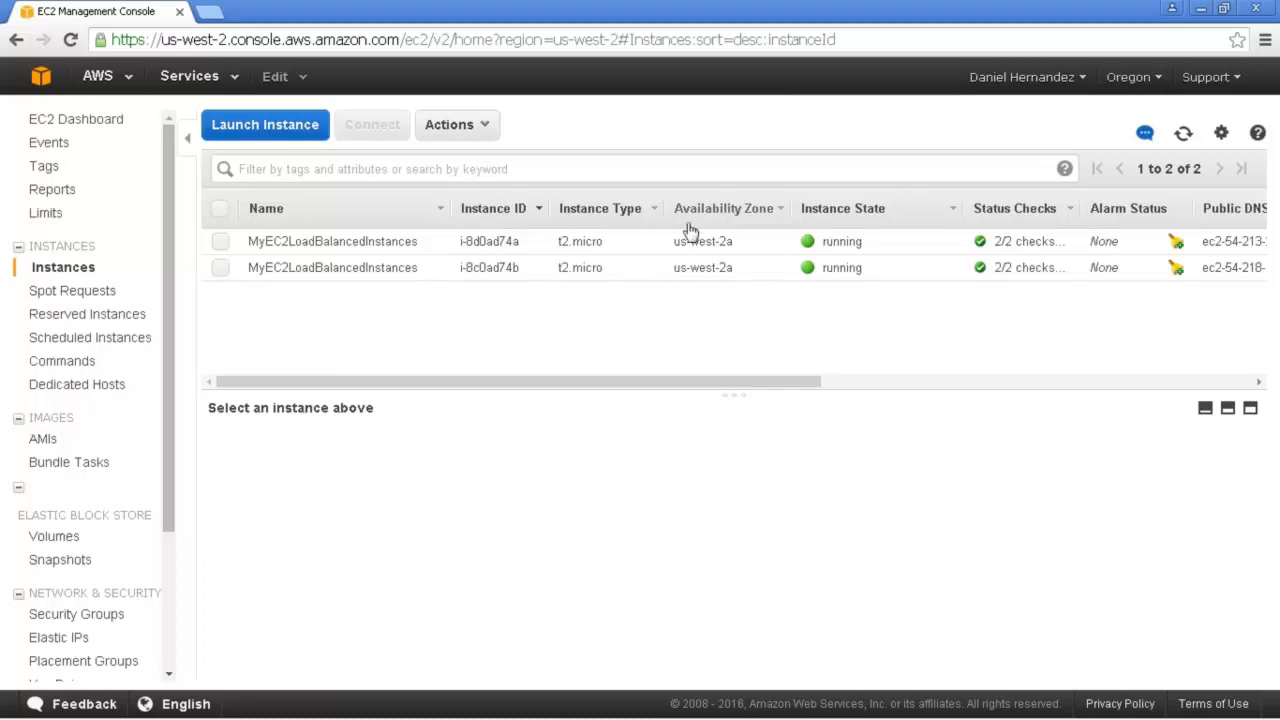
pyautogui.click(363, 243)
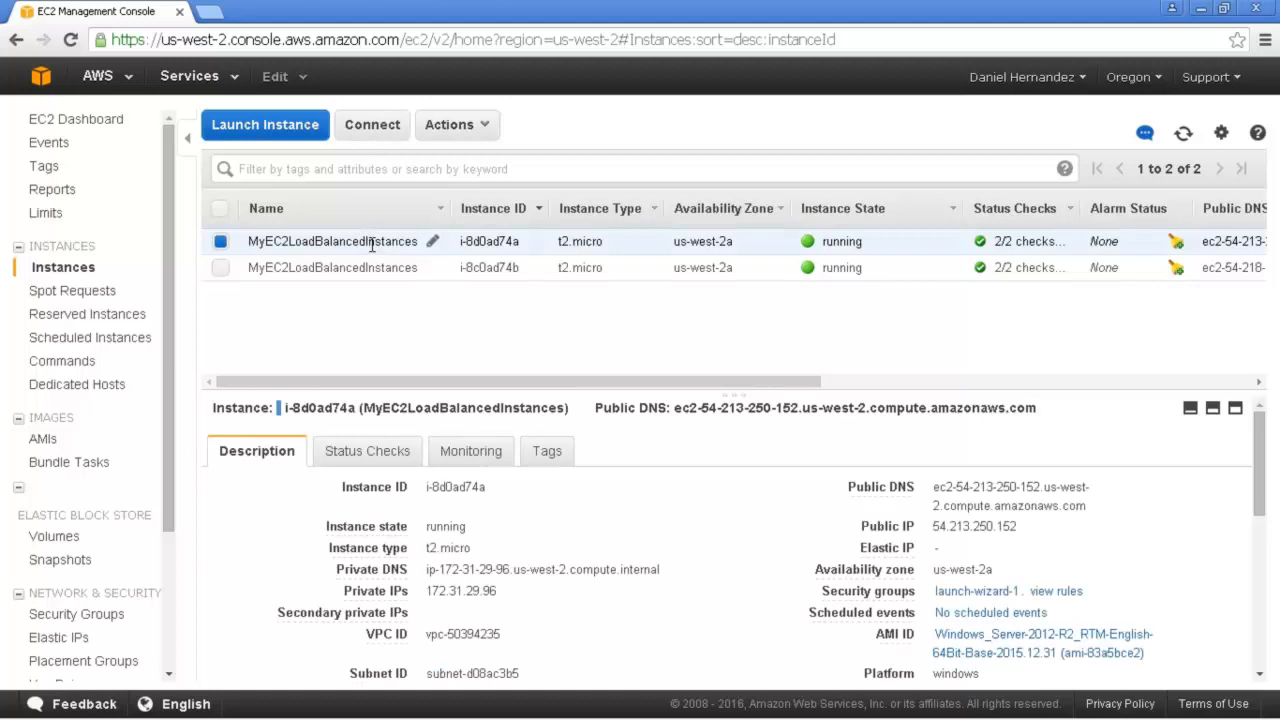
# Step: Download the Remote Desktop file for instance i-8d0ad74a from its Connect dialog
pyautogui.rightClick(372, 243)
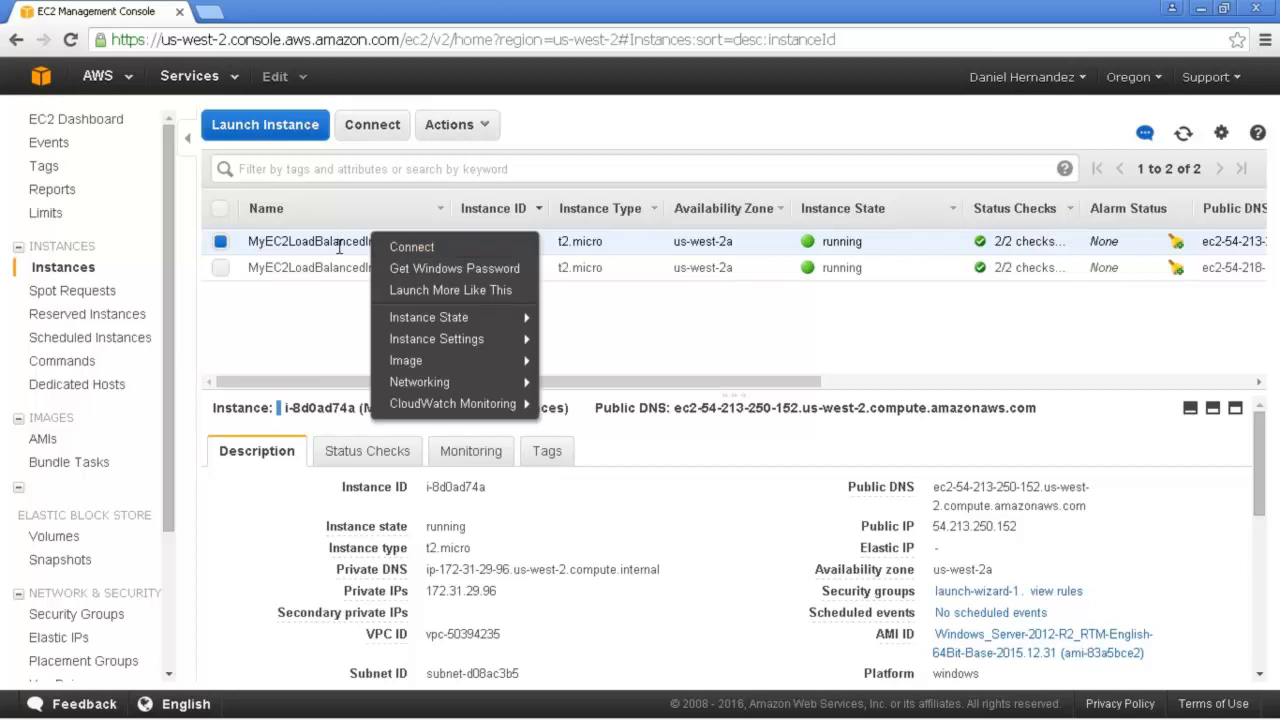
pyautogui.click(331, 265)
pyautogui.click(331, 265)
pyautogui.click(342, 243)
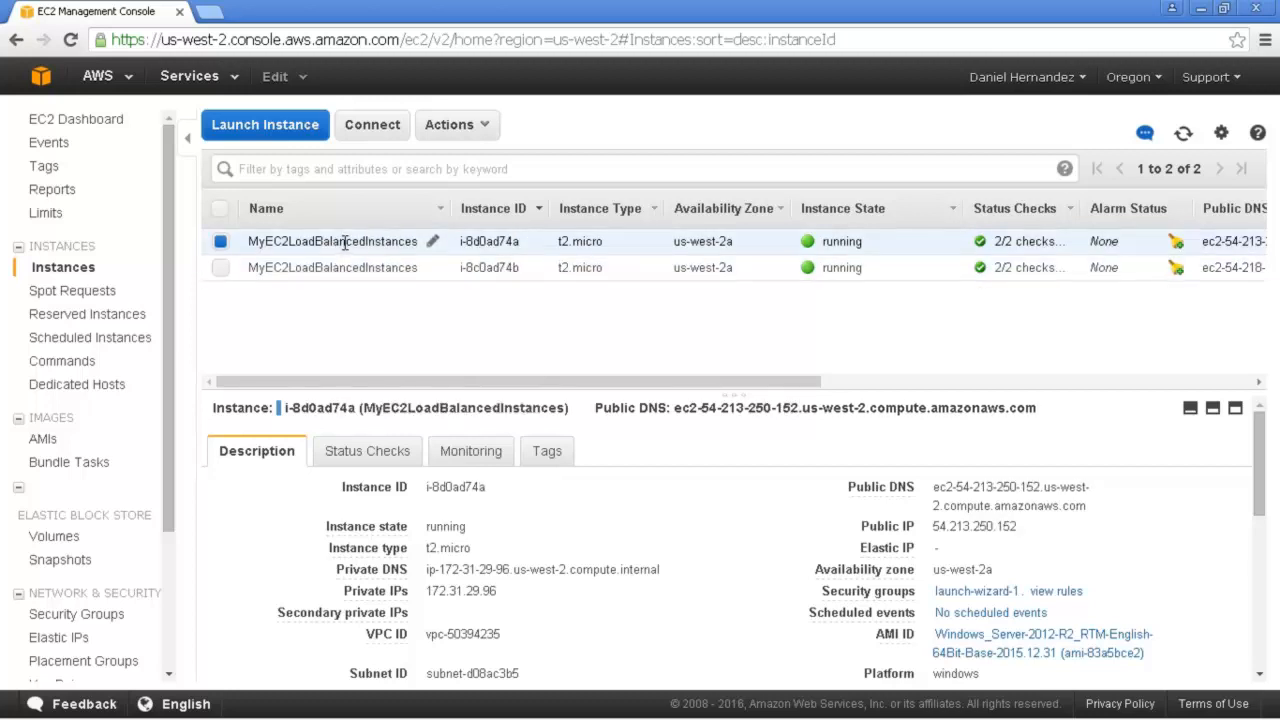
pyautogui.rightClick(344, 243)
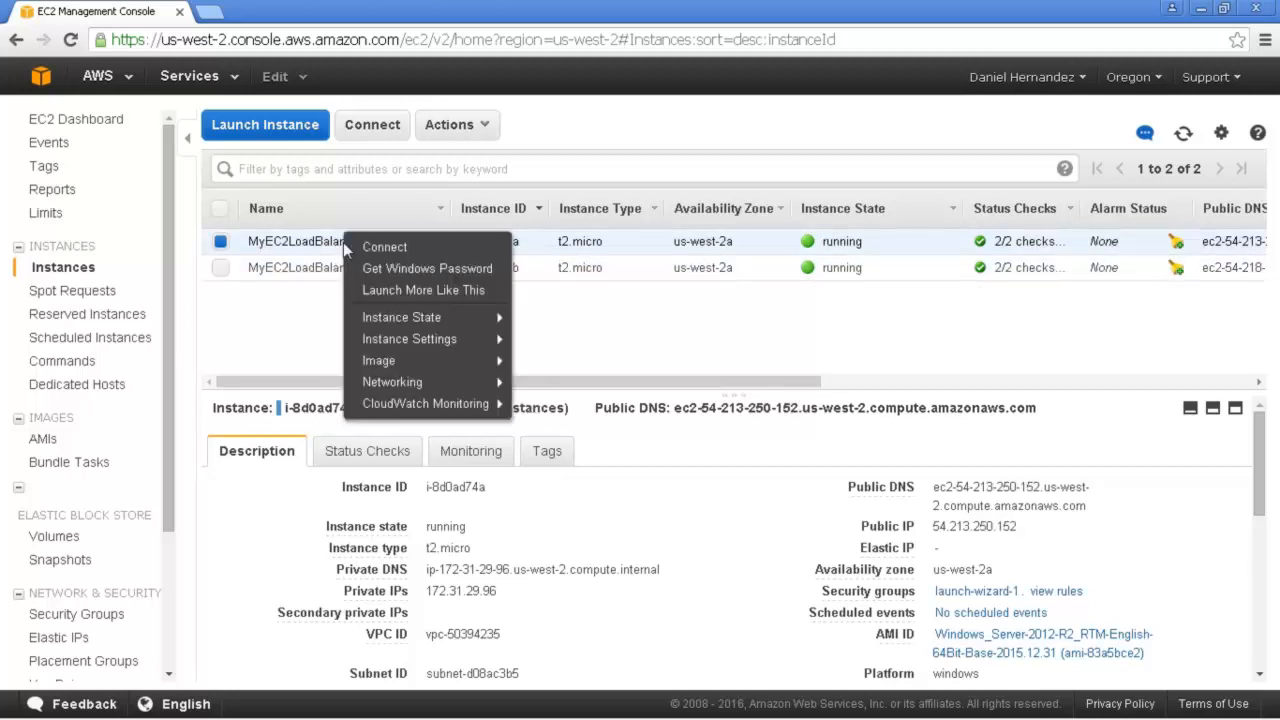
pyautogui.click(400, 248)
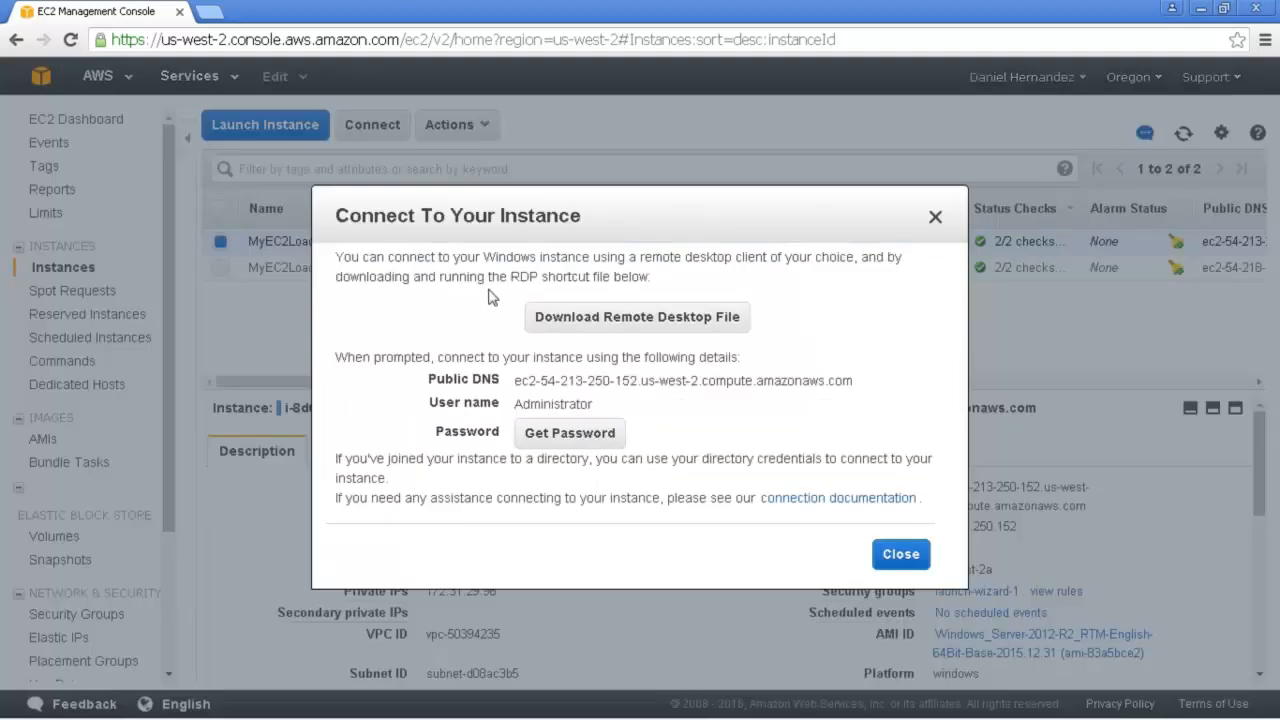
pyautogui.click(625, 318)
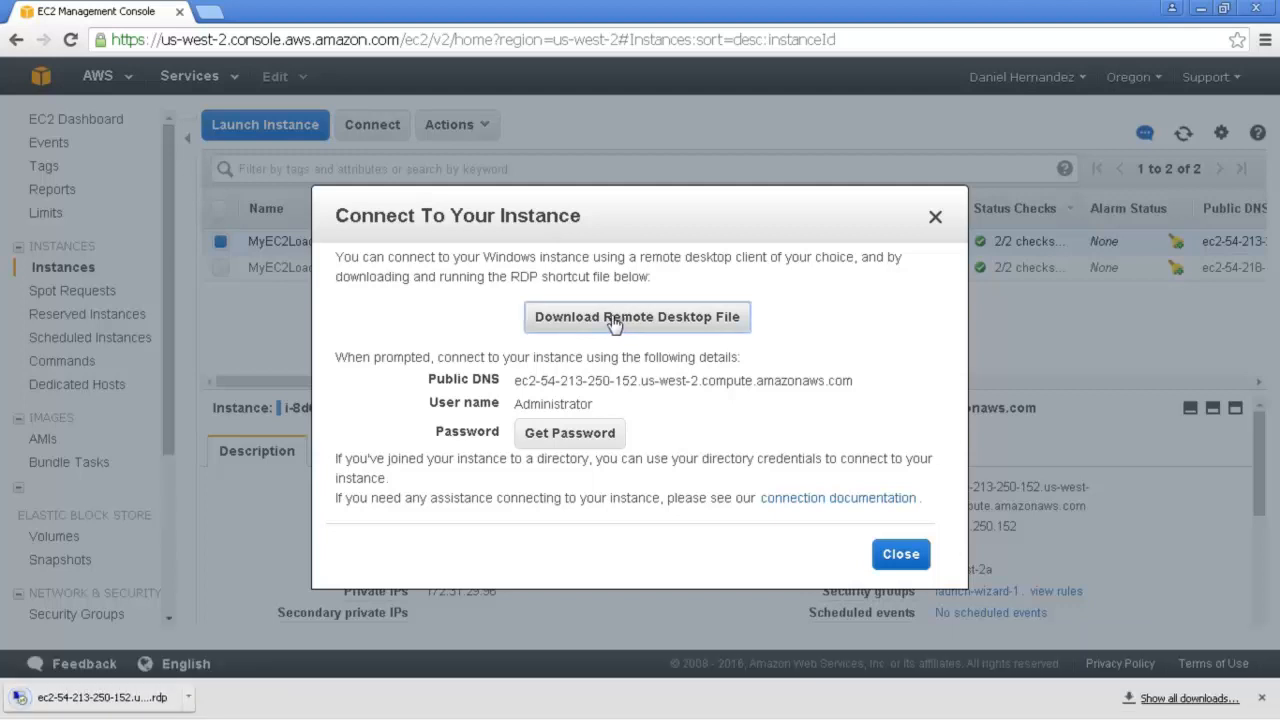
# Step: Decrypt the Administrator password for i-8d0ad74a using the myec2WindowsInstanceKeyPairFile.pem key file
pyautogui.click(604, 442)
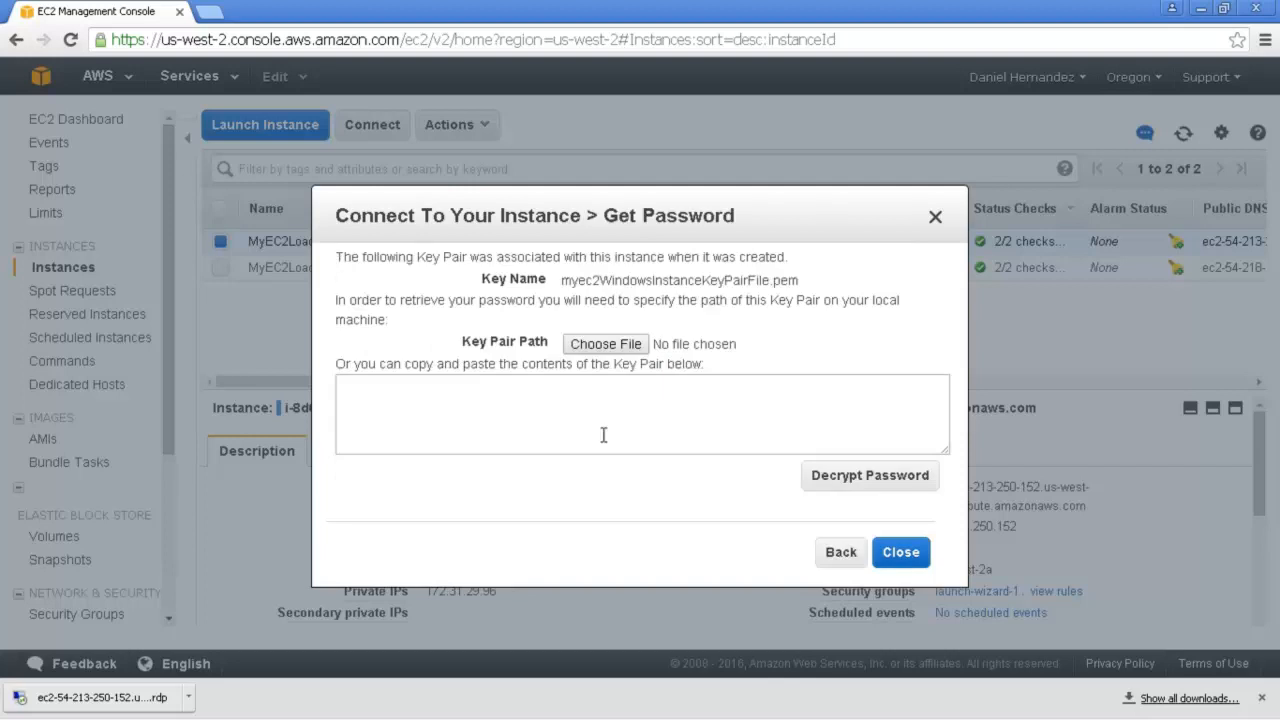
pyautogui.click(610, 344)
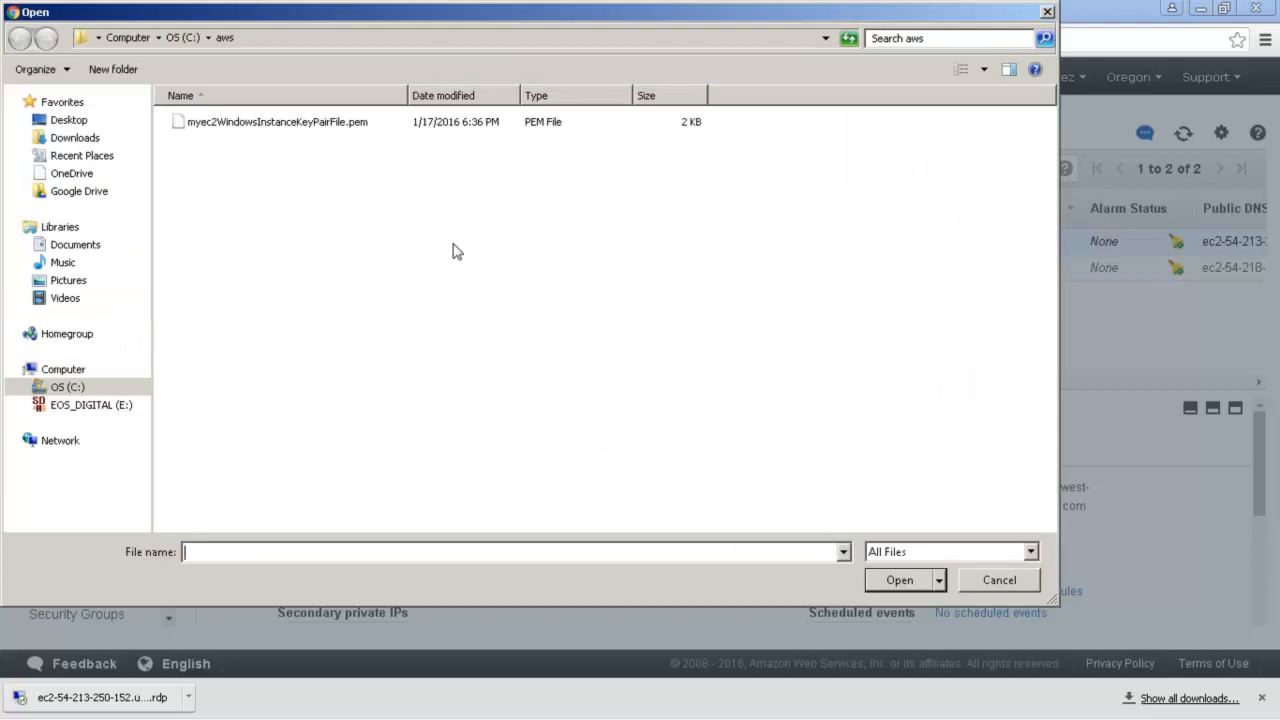
pyautogui.click(340, 127)
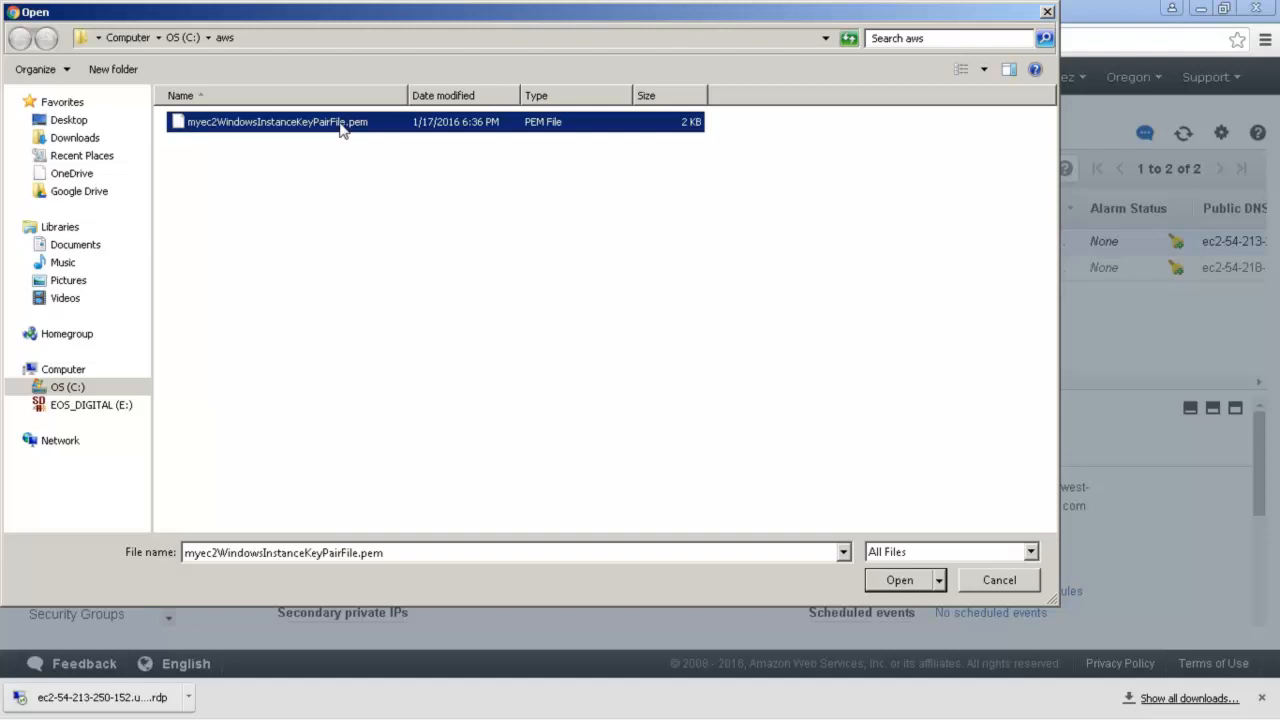
pyautogui.click(899, 580)
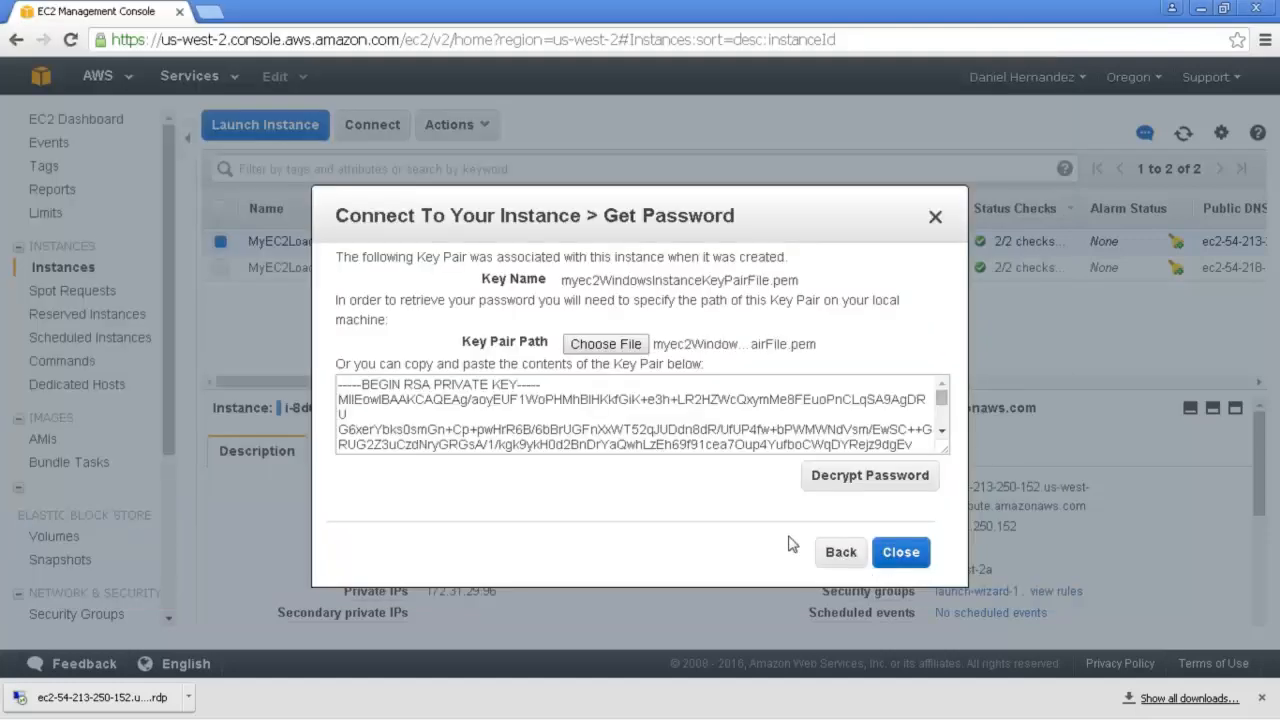
pyautogui.click(825, 479)
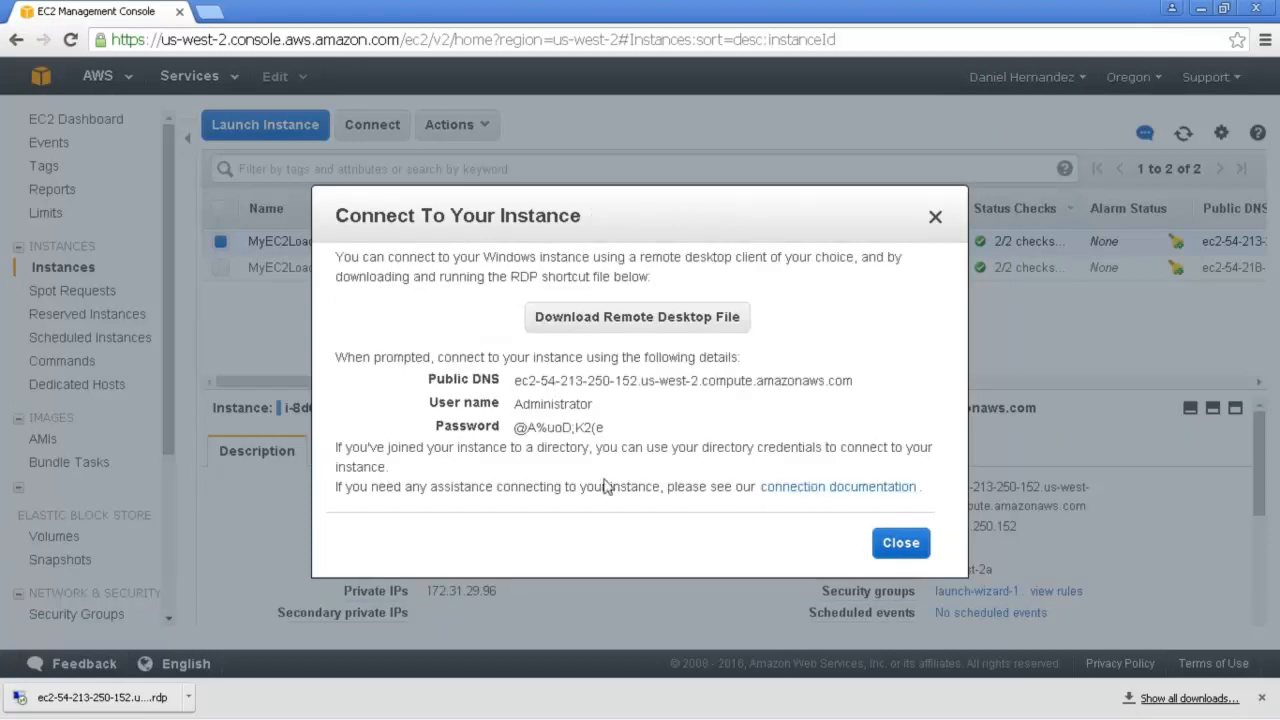
pyautogui.click(188, 697)
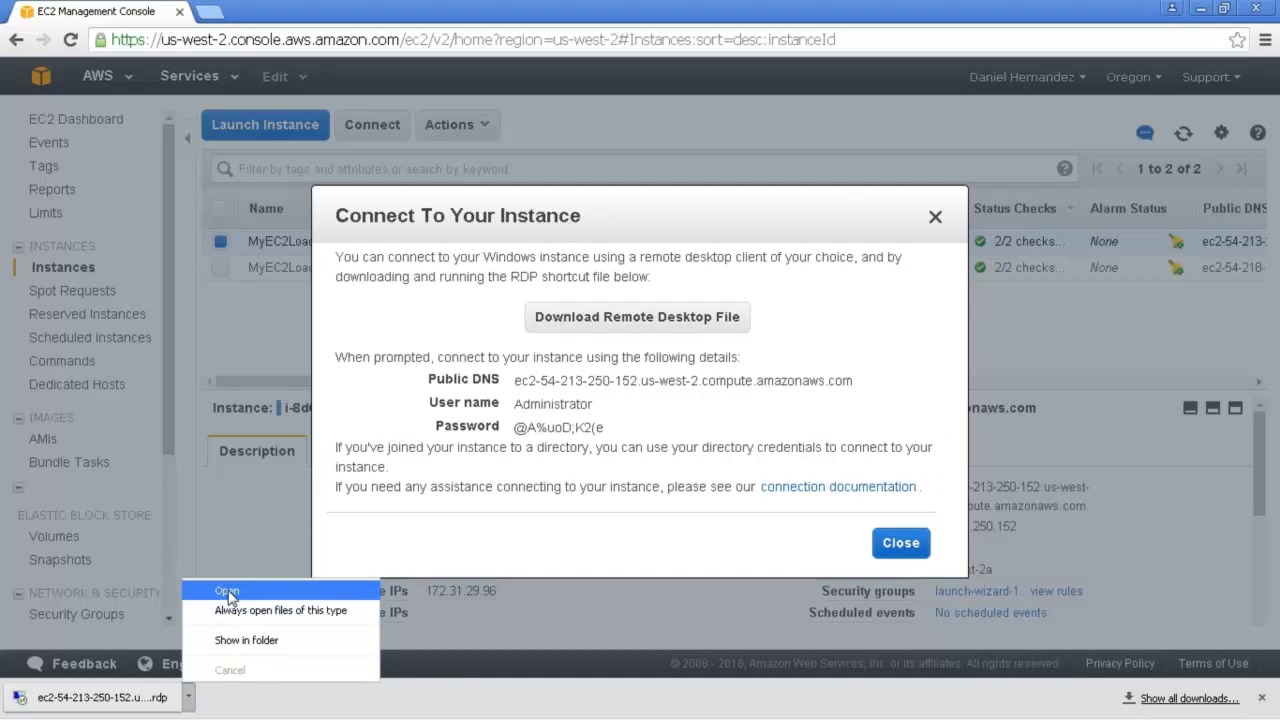
# Step: Launch the downloaded .rdp file and connect despite the unknown publisher warning
pyautogui.click(227, 592)
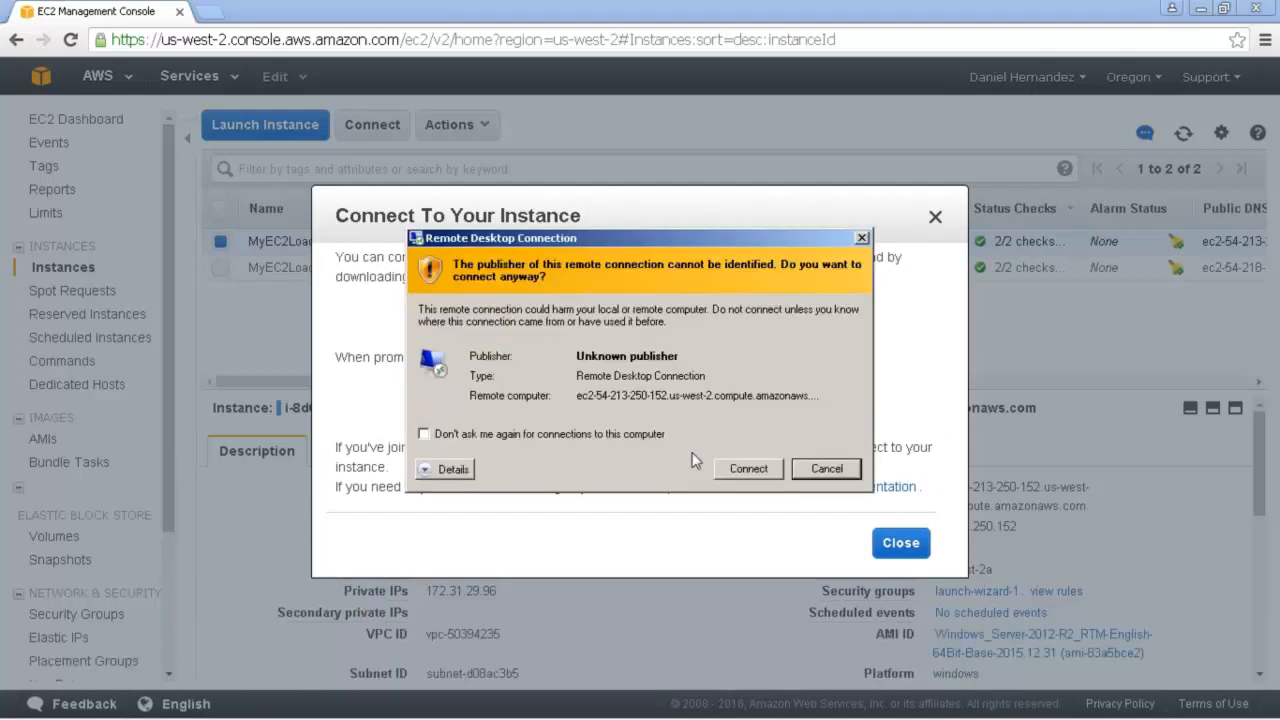
pyautogui.click(744, 469)
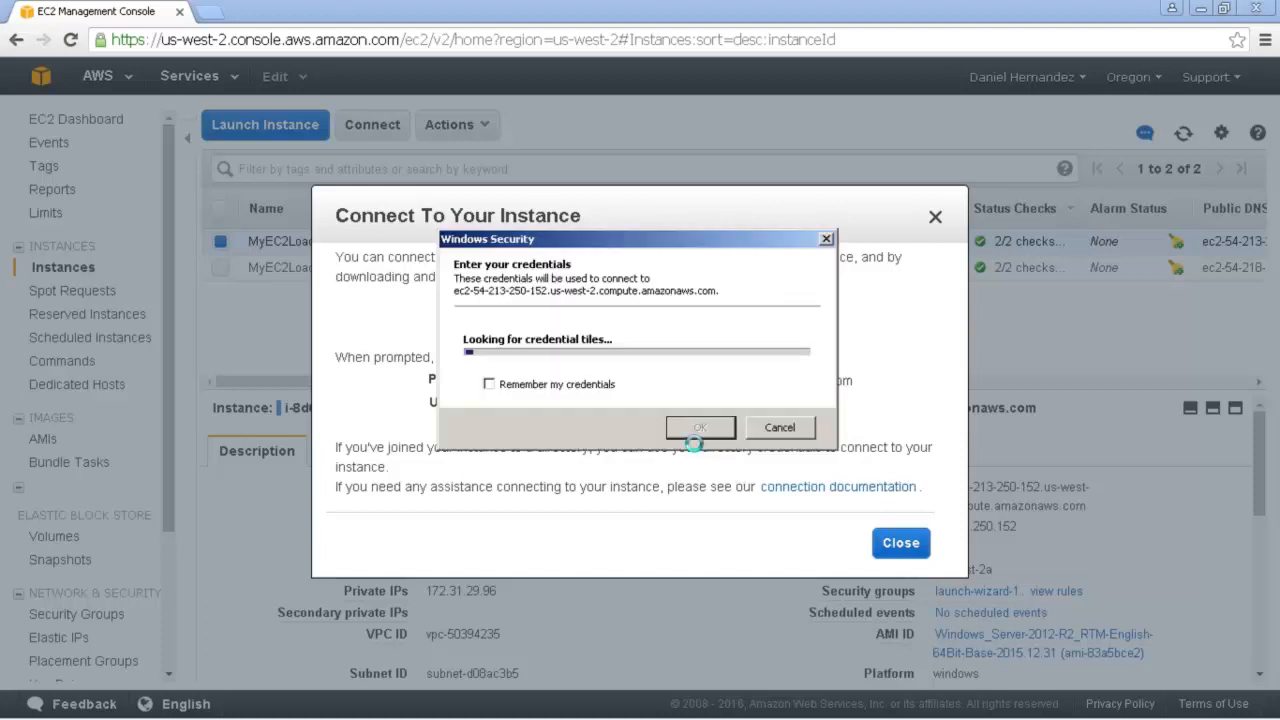
pyautogui.moveTo(610, 205); pyautogui.dragTo(914, 237)
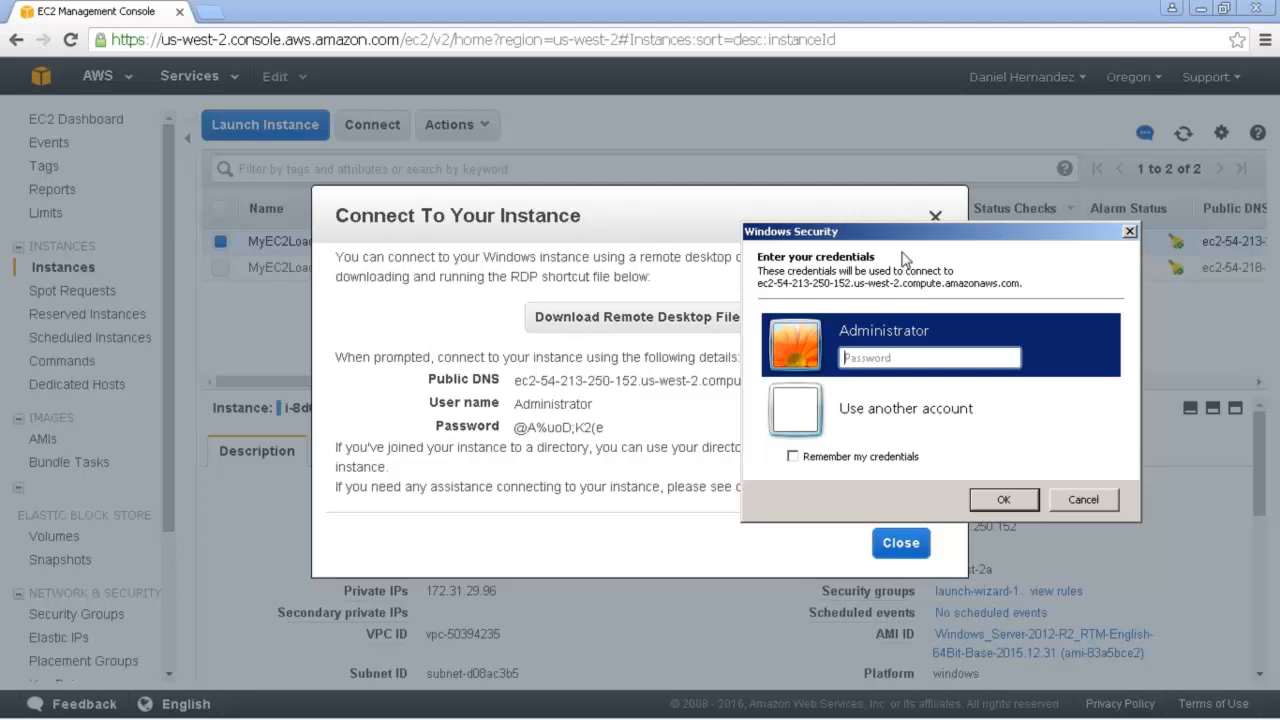
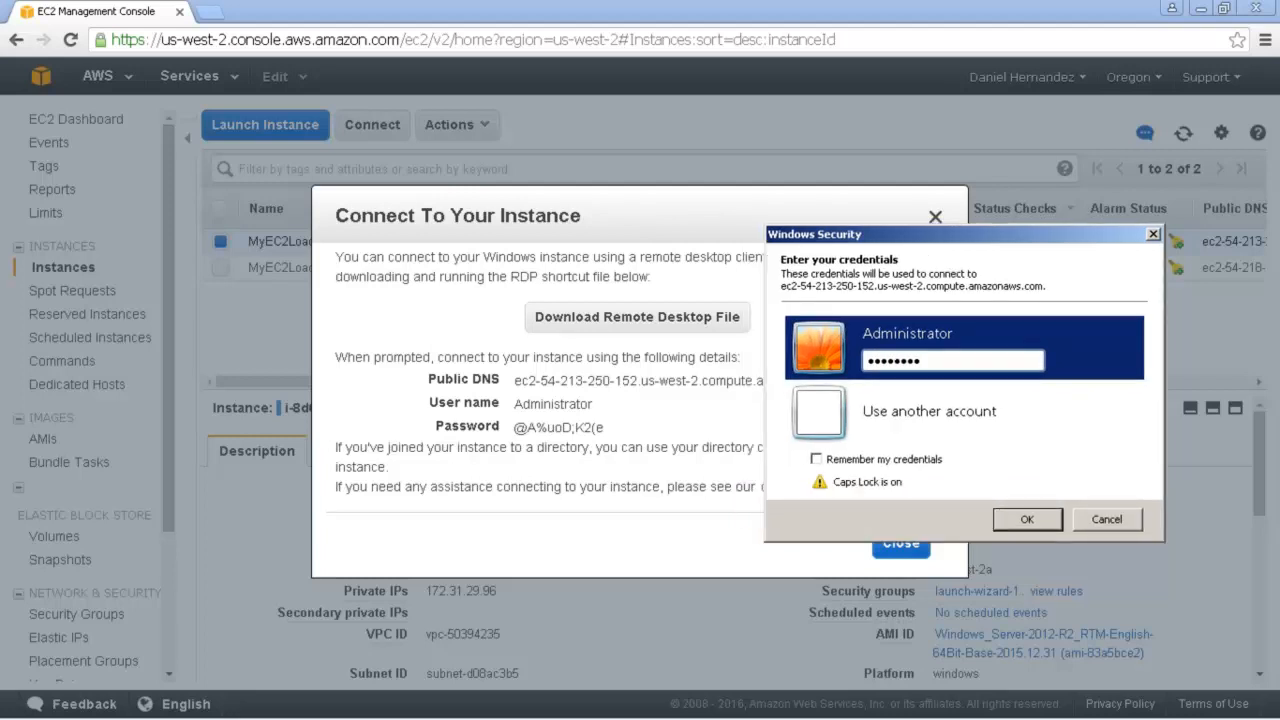
# Step: Enter the decrypted Administrator password and accept the untrusted certificate to start the session
pyautogui.press('capslock')
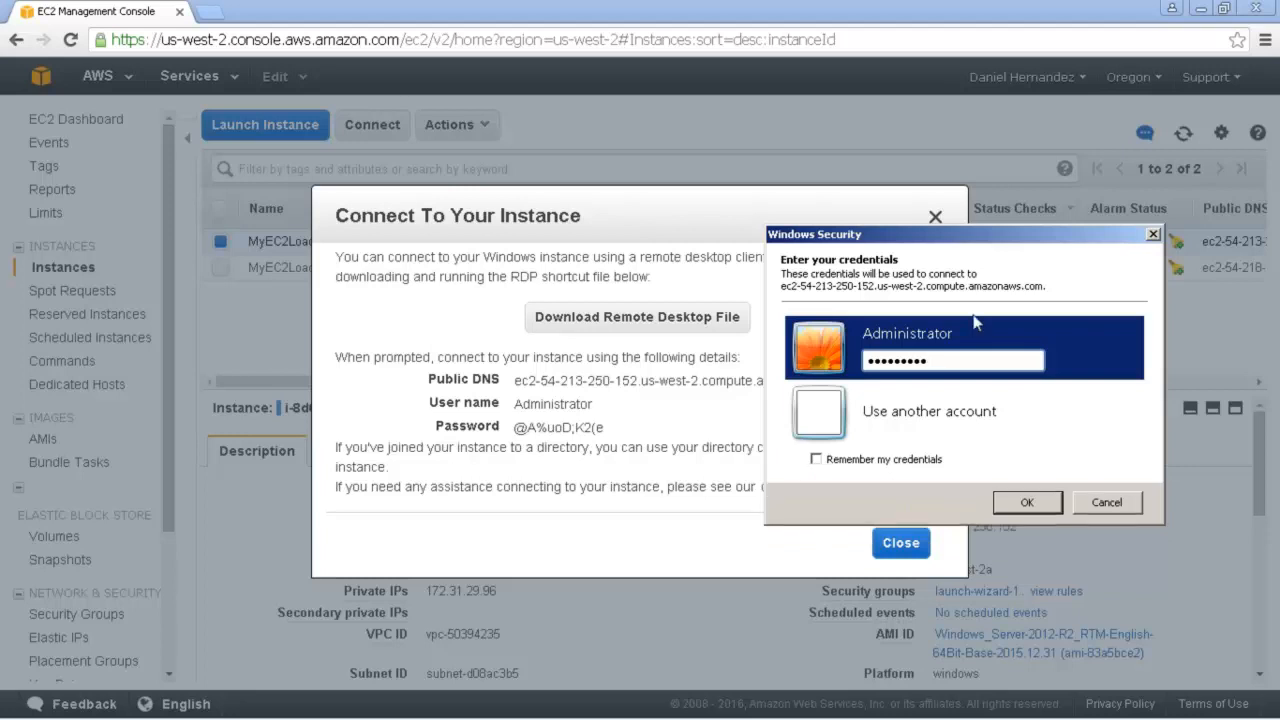
pyautogui.click(998, 501)
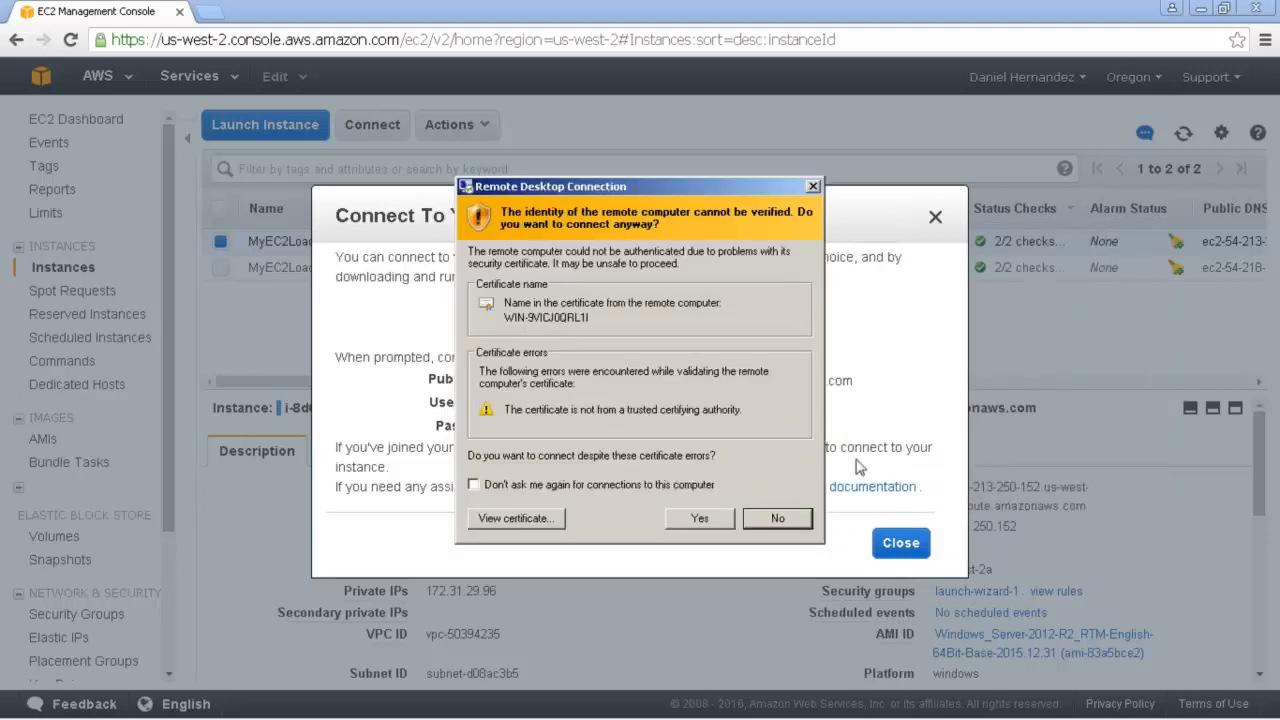
pyautogui.click(700, 519)
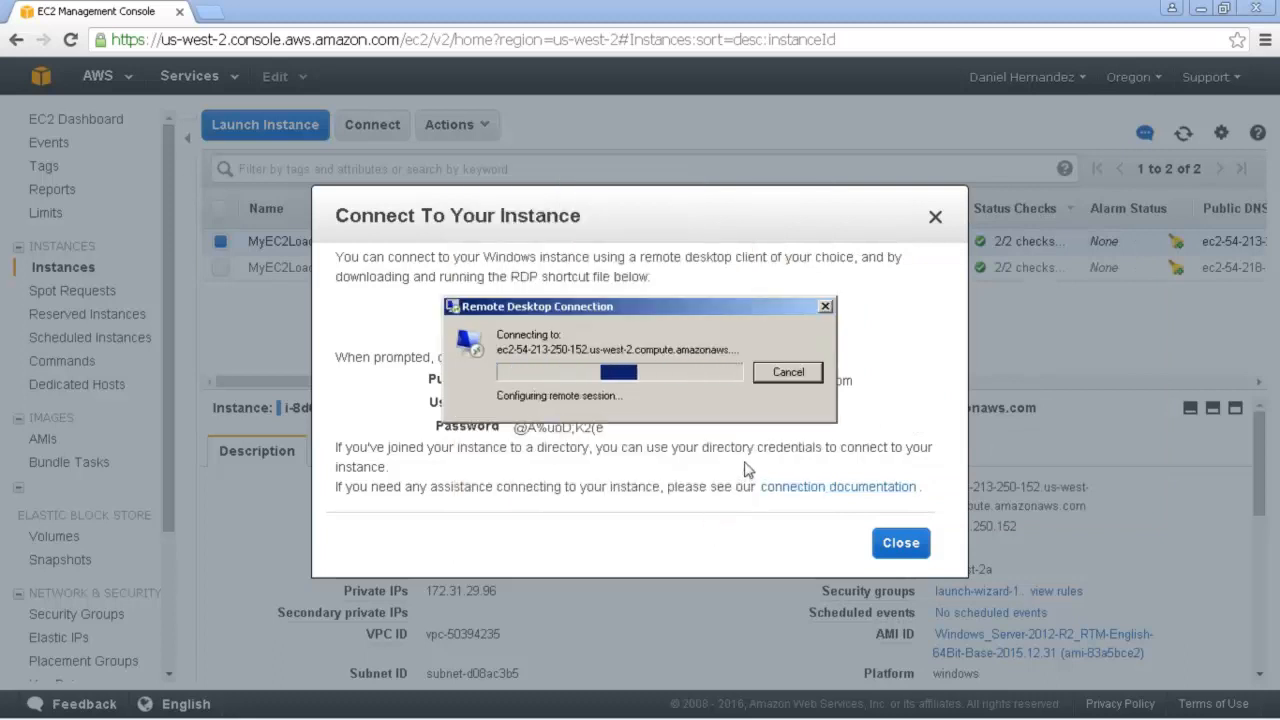
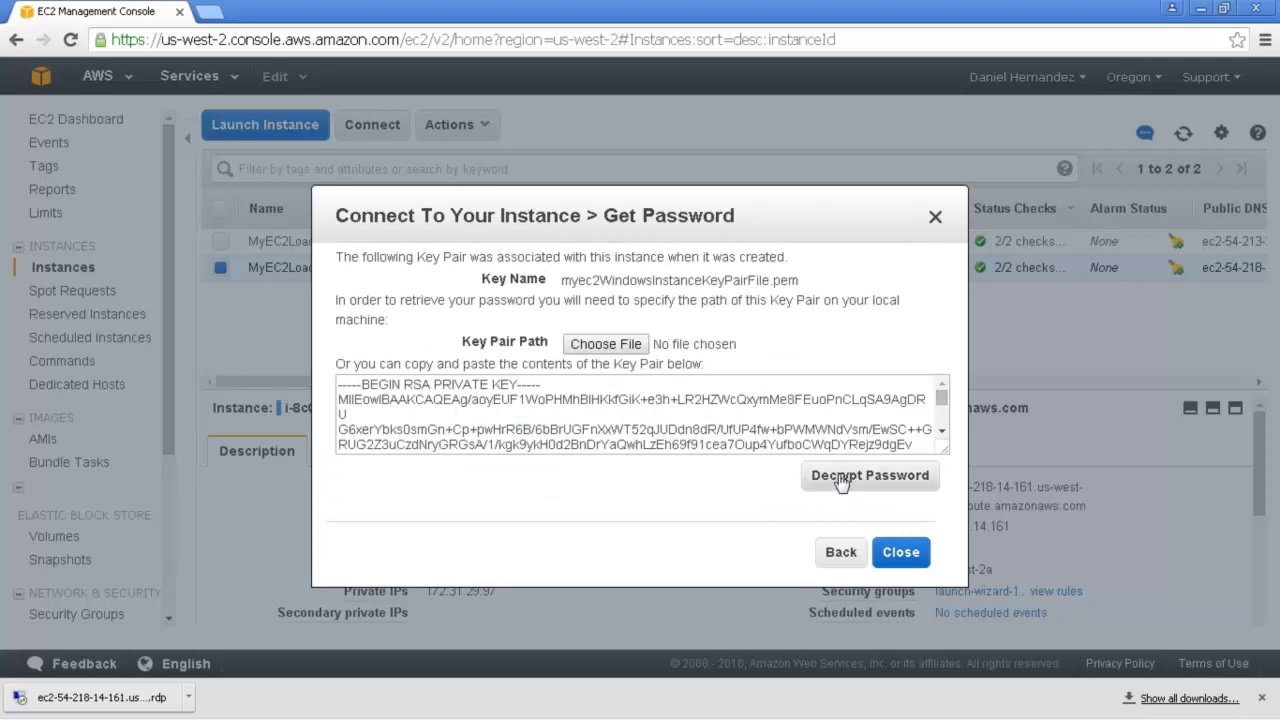
# Step: Decrypt the Administrator password and open the downloaded .rdp file, connecting despite the publisher warning
pyautogui.click(842, 479)
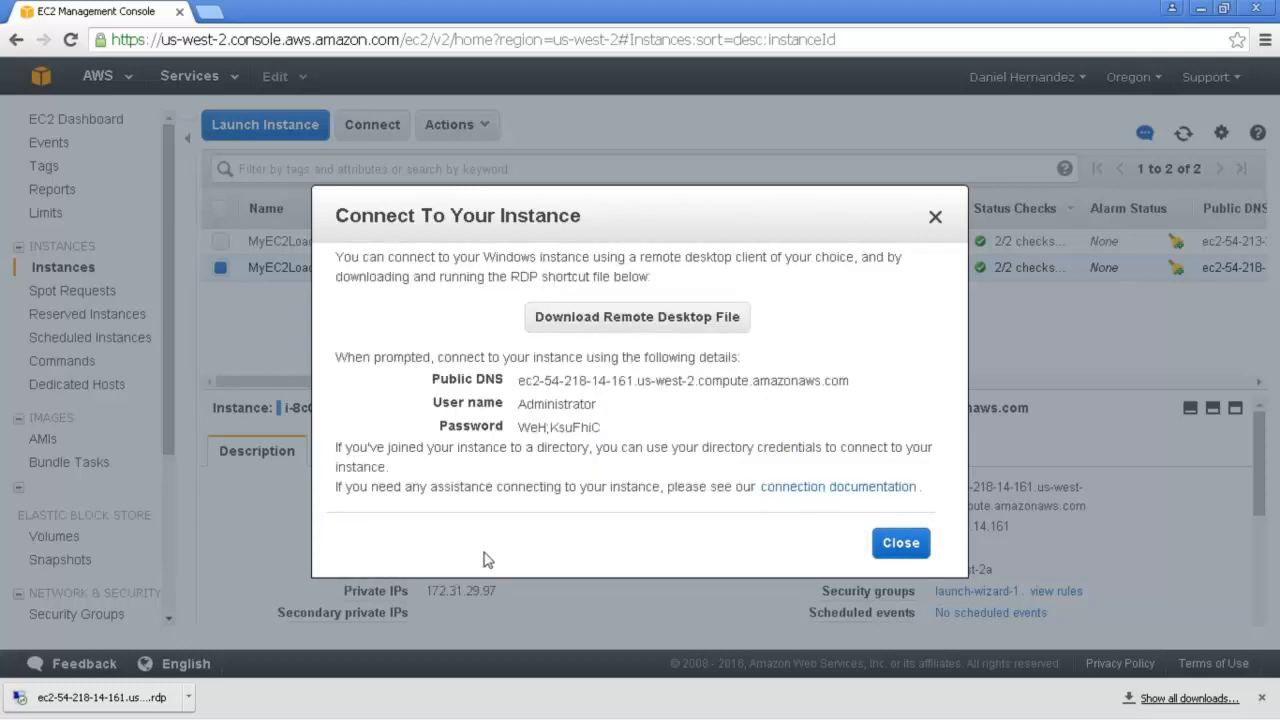
pyautogui.click(190, 698)
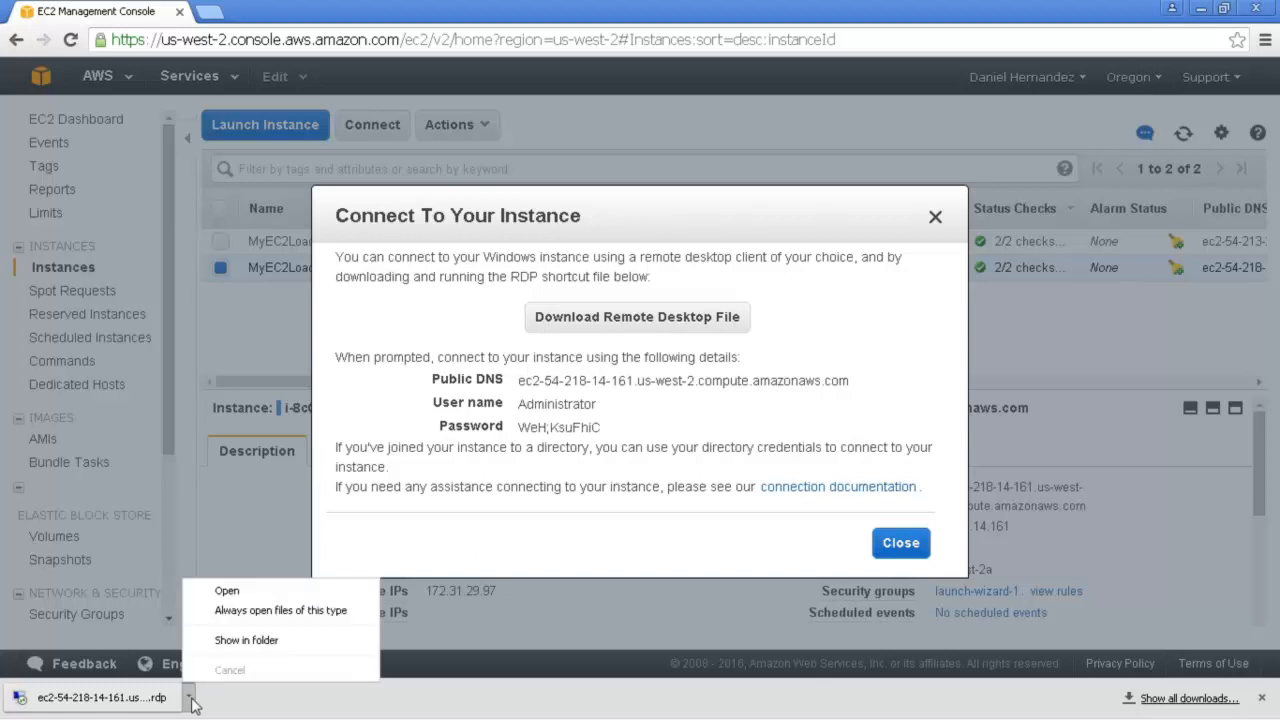
pyautogui.click(236, 591)
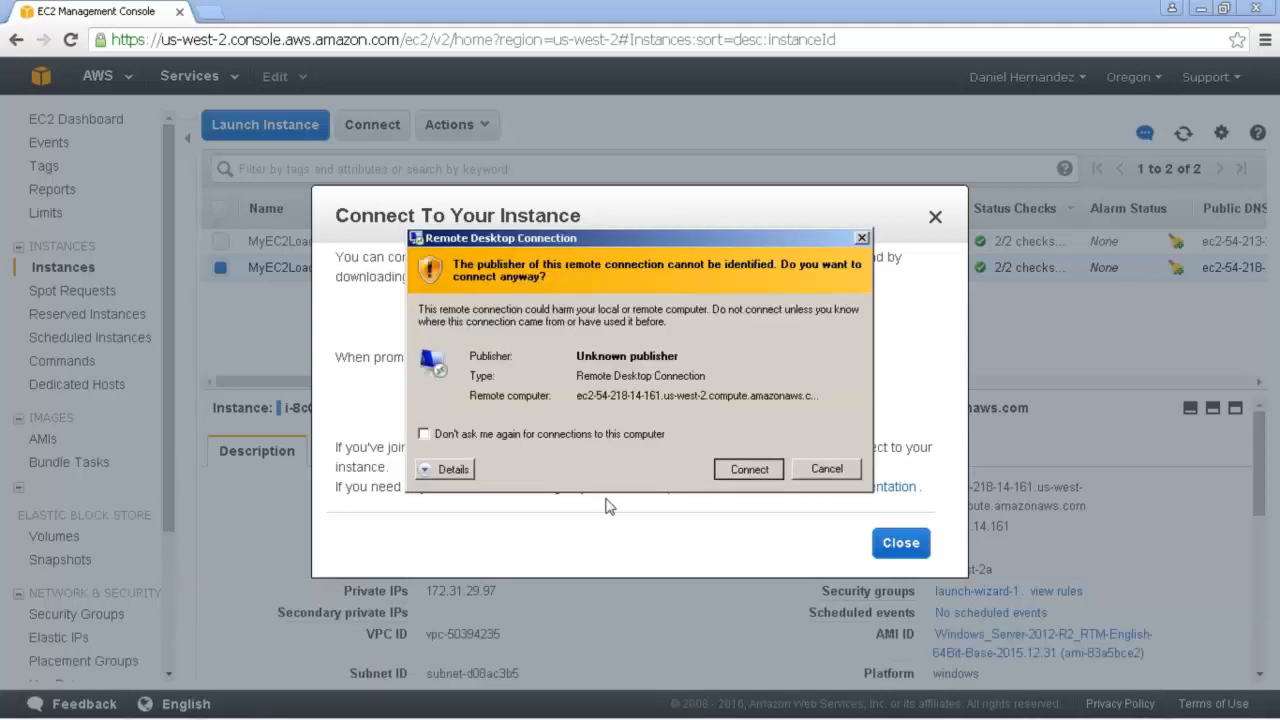
pyautogui.click(745, 476)
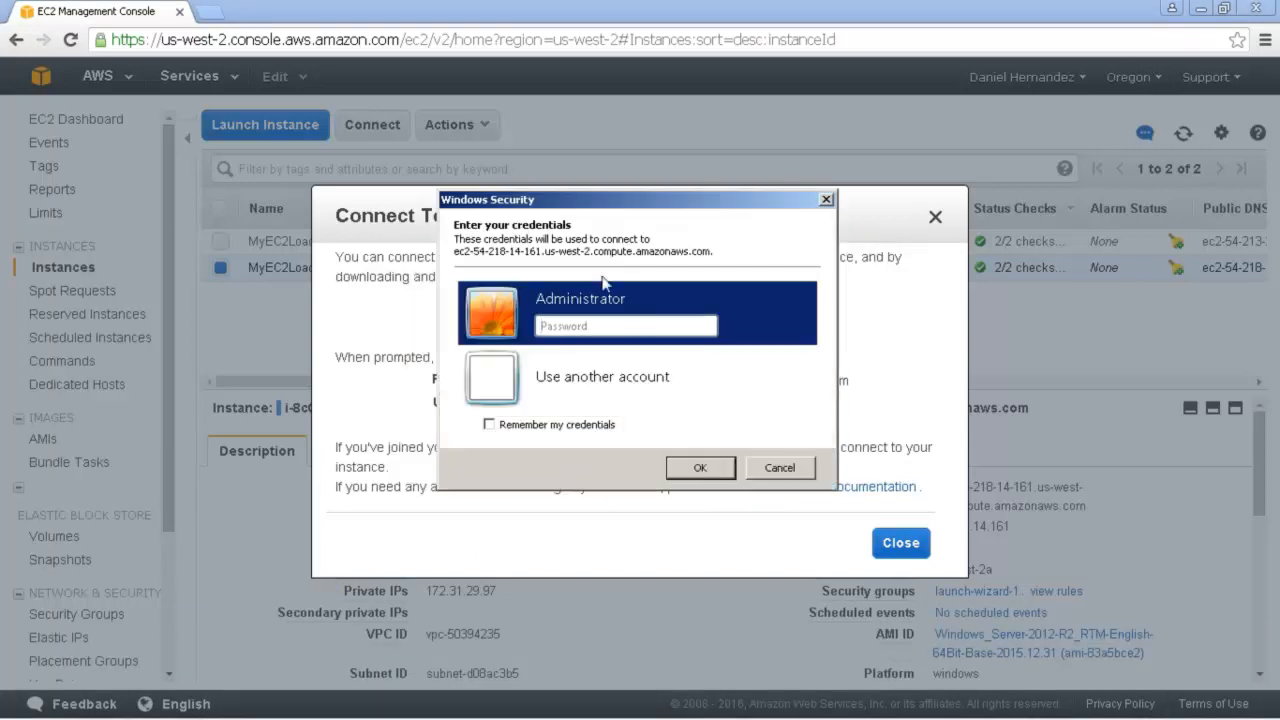
pyautogui.moveTo(601, 207); pyautogui.dragTo(879, 241)
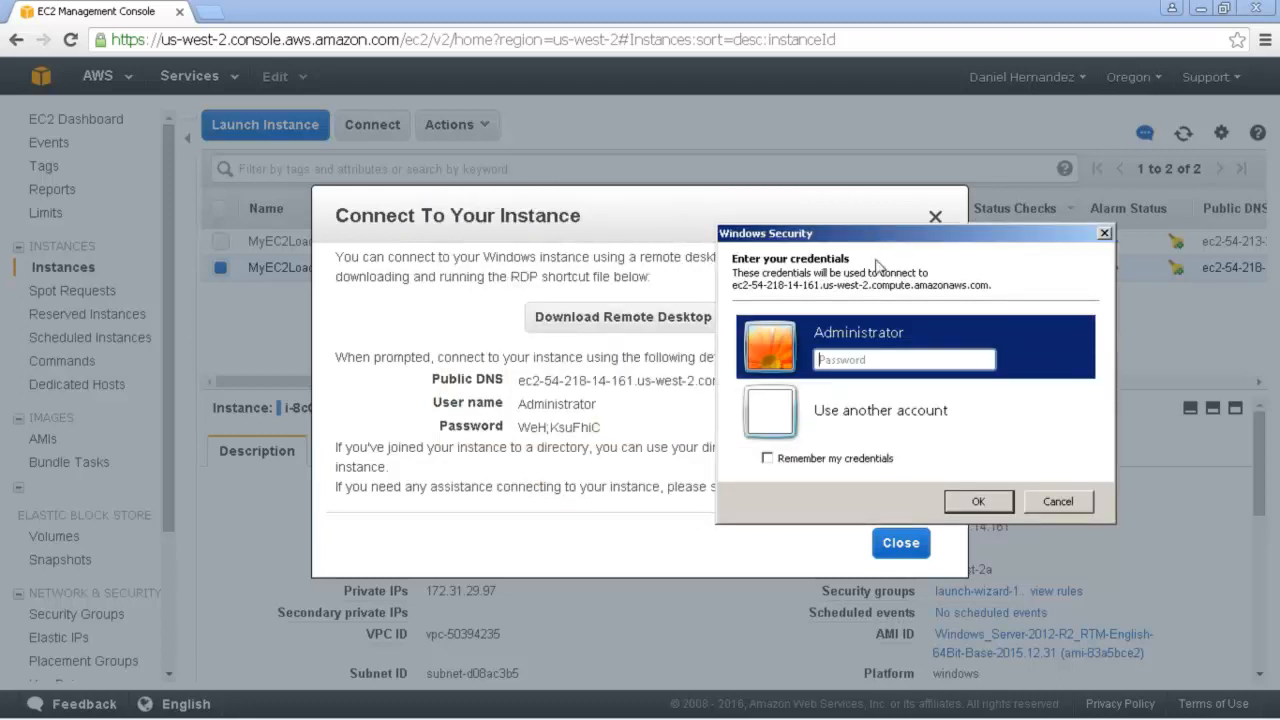
# Step: Enter the decrypted Administrator password and accept the certificate warning to start the session
pyautogui.press('capslock')
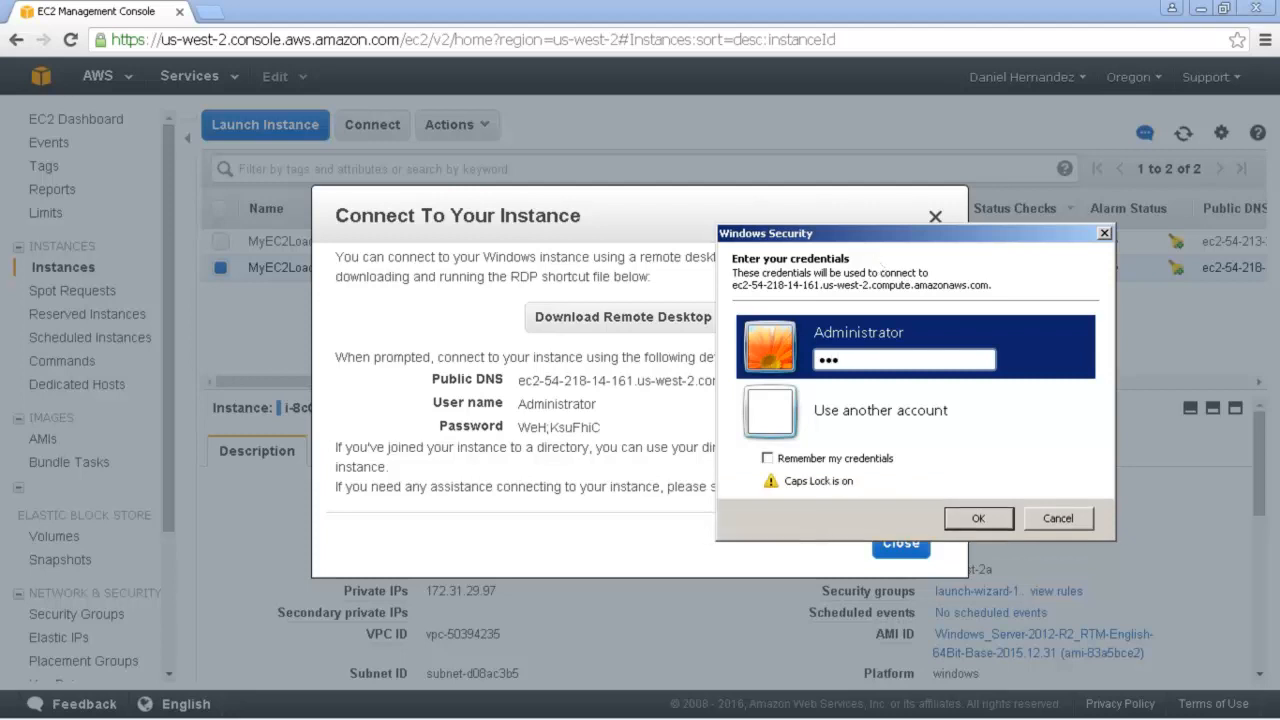
pyautogui.press('capslock')
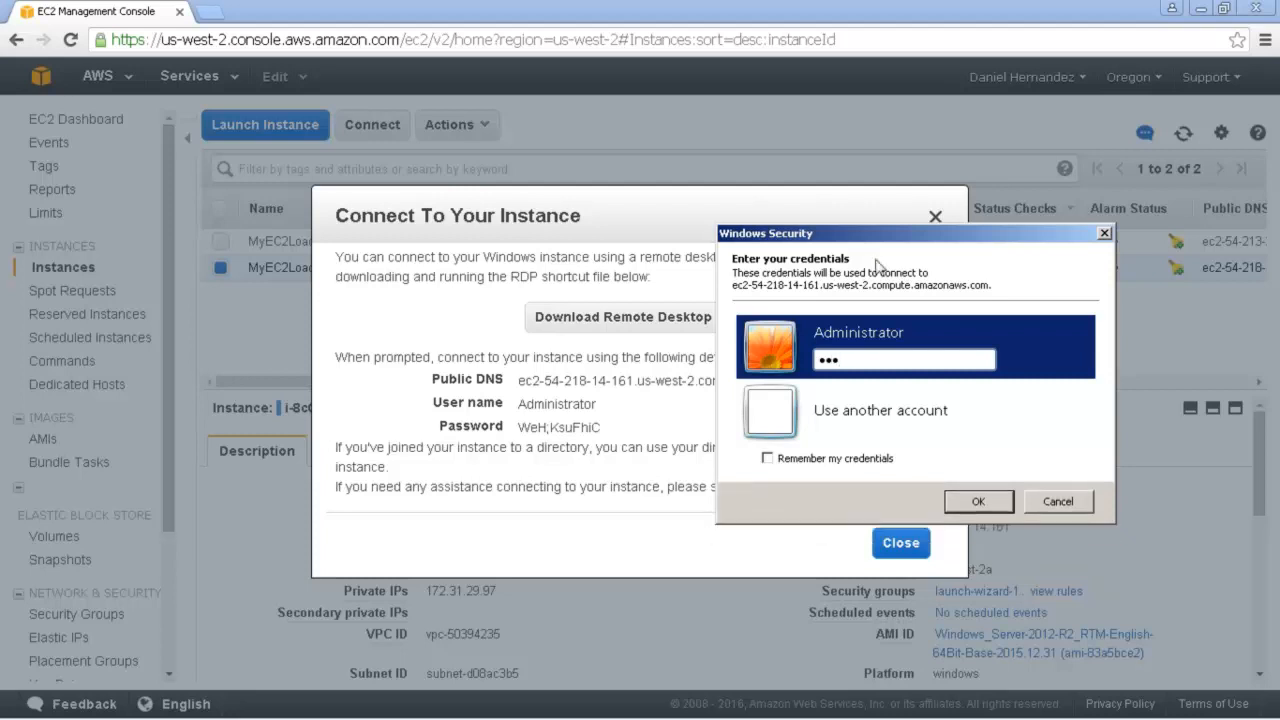
pyautogui.press('capslock')
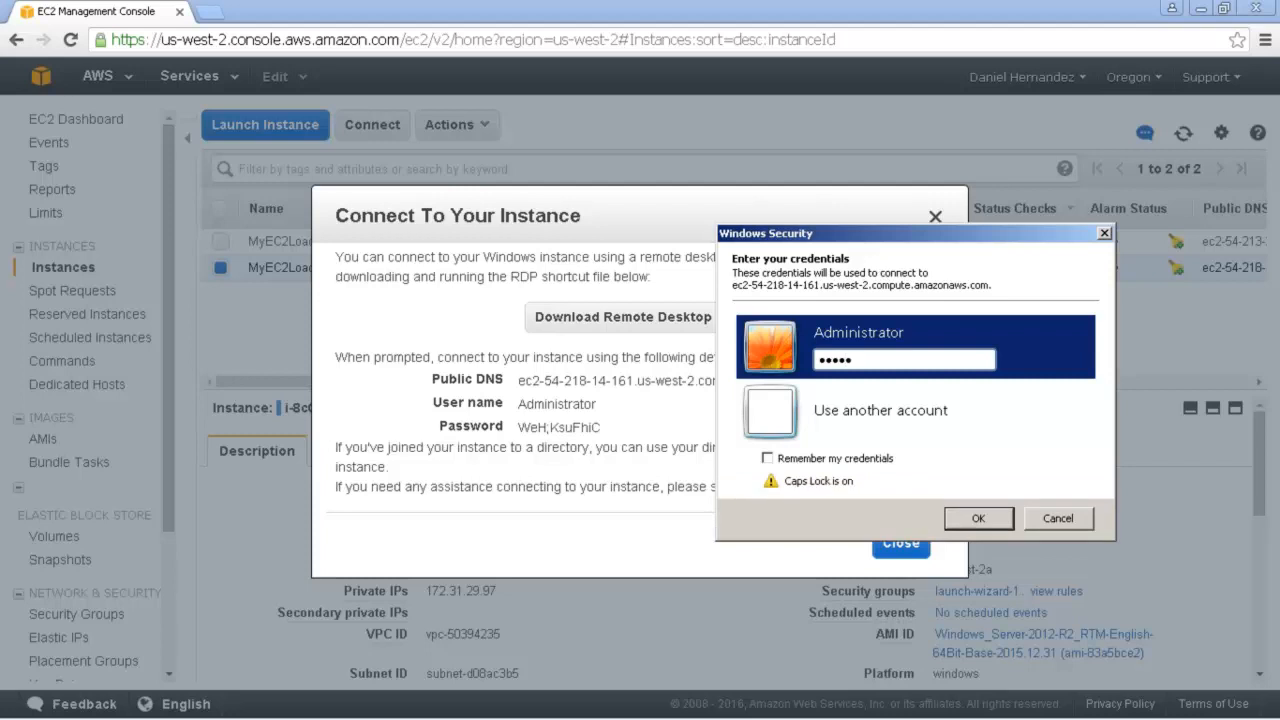
pyautogui.press('capslock')
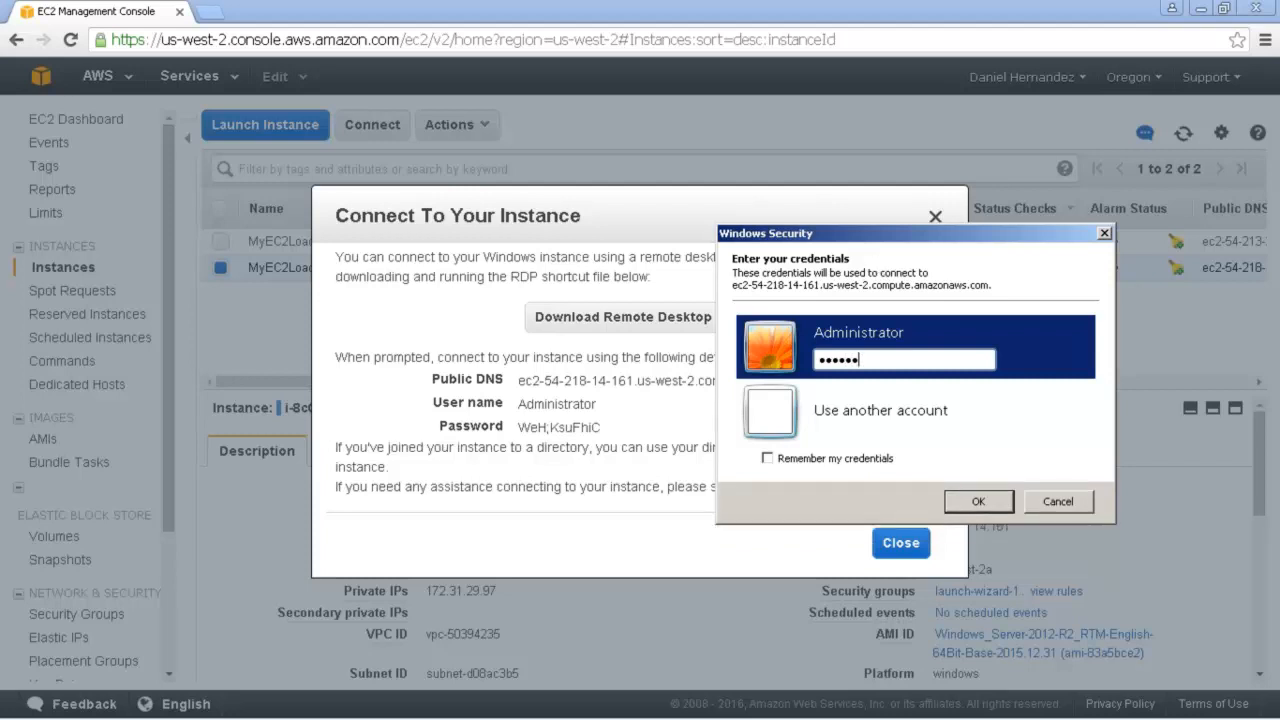
pyautogui.press('capslock')
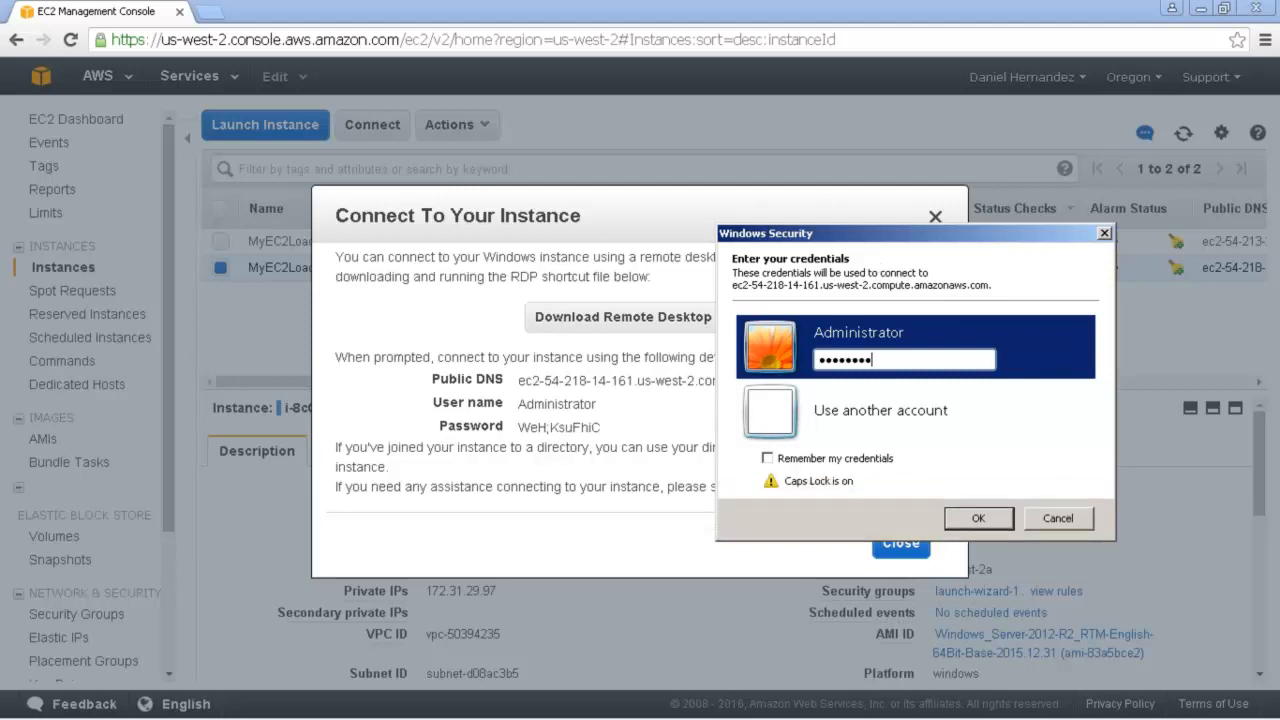
pyautogui.press('capslock')
pyautogui.press('capslock')
pyautogui.click(966, 518)
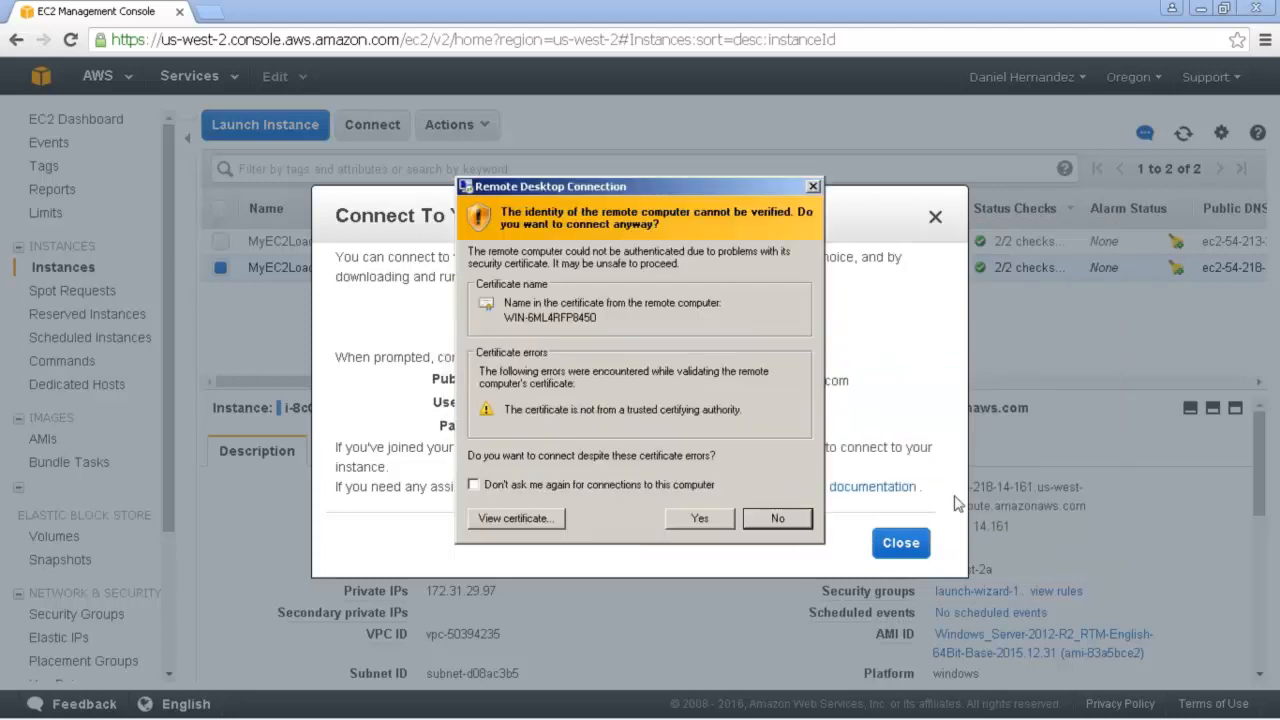
pyautogui.click(700, 519)
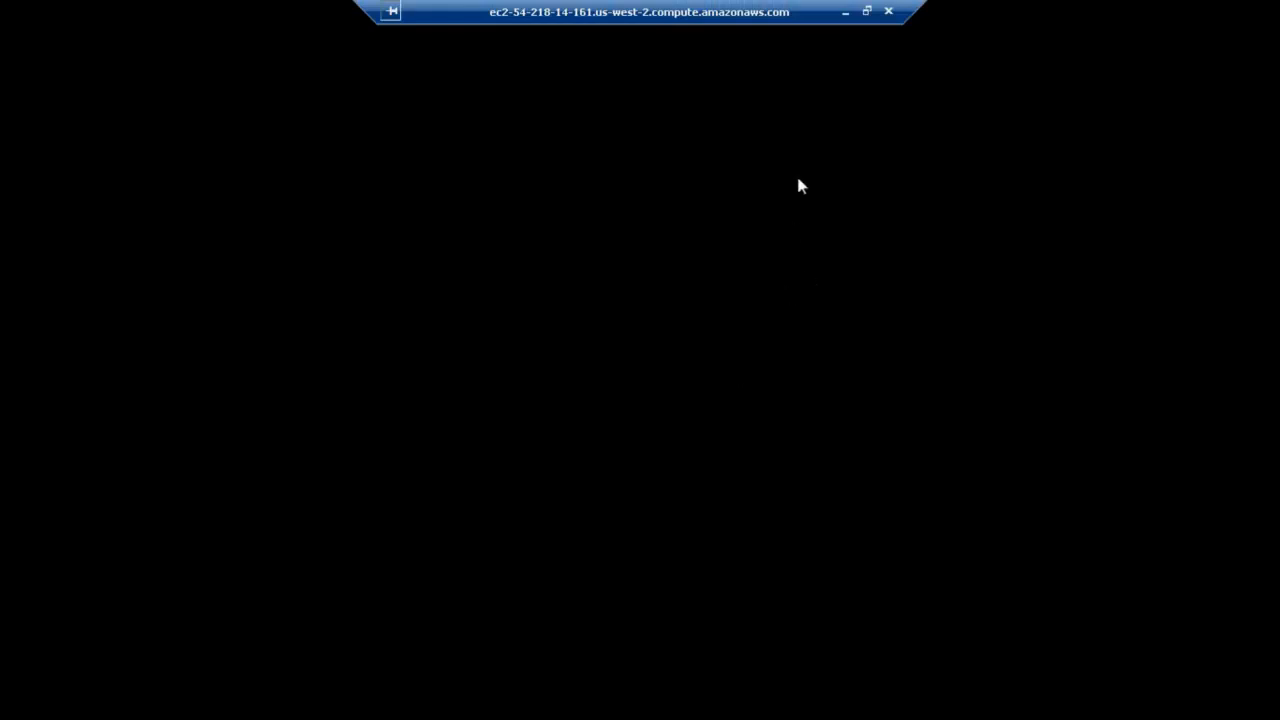
pyautogui.click(845, 12)
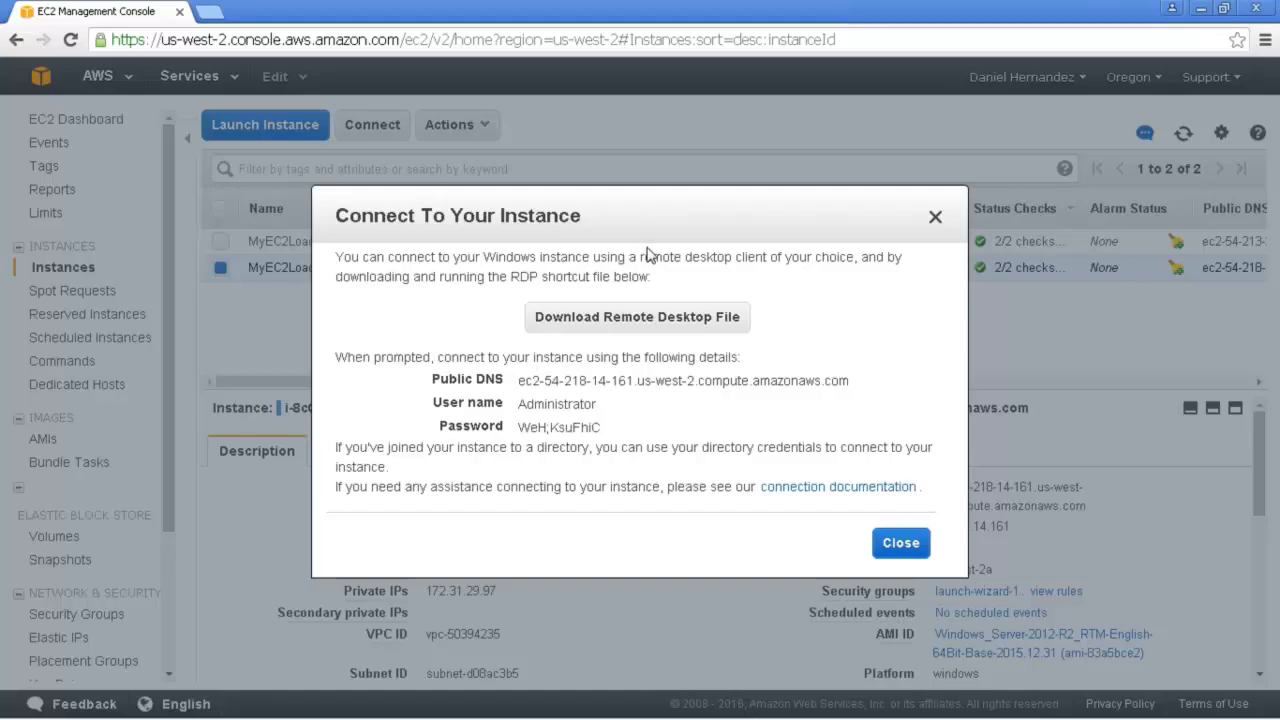
pyautogui.hotkey('alt', 'Tab')
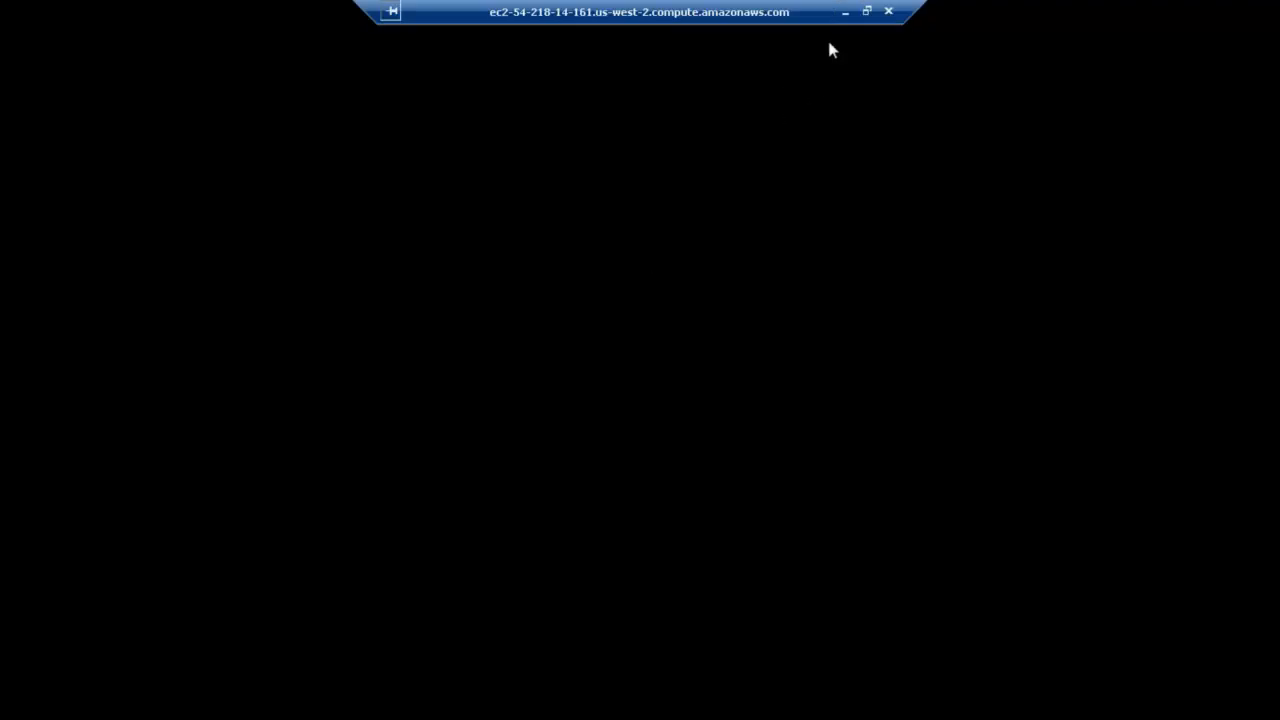
pyautogui.click(845, 12)
pyautogui.hotkey('alt', 'Tab')
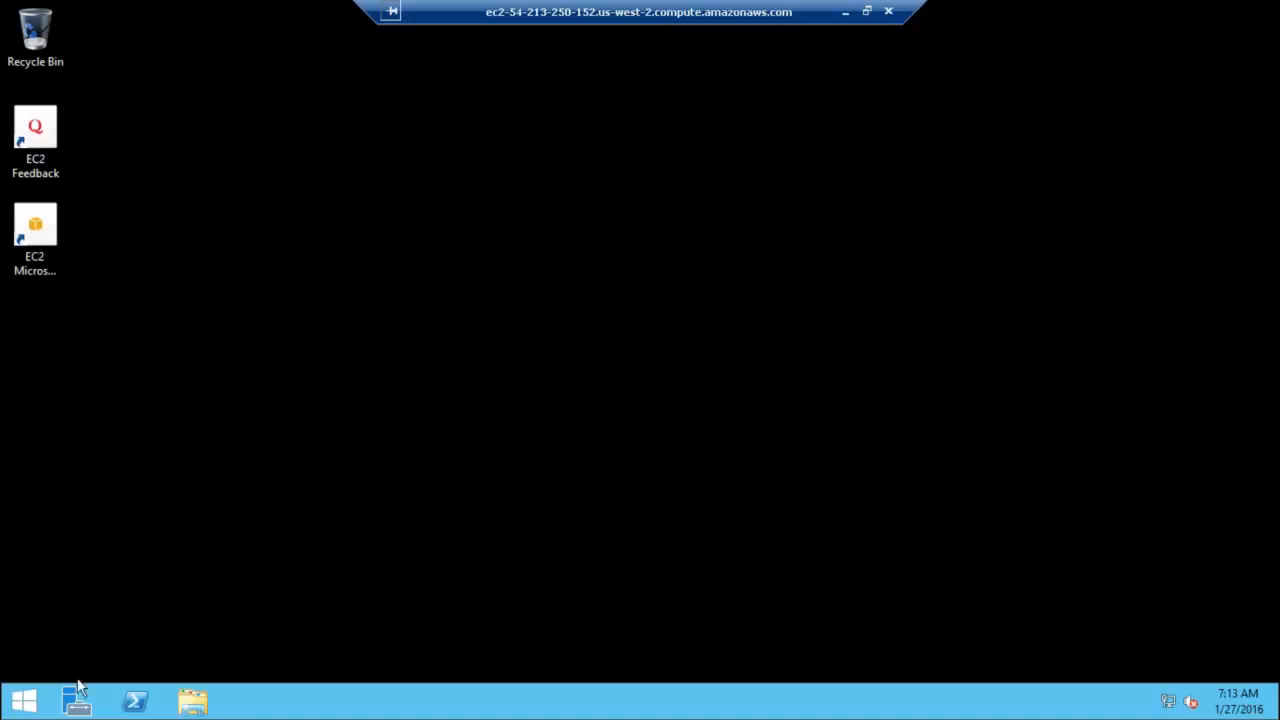
pyautogui.rightClick(80, 709)
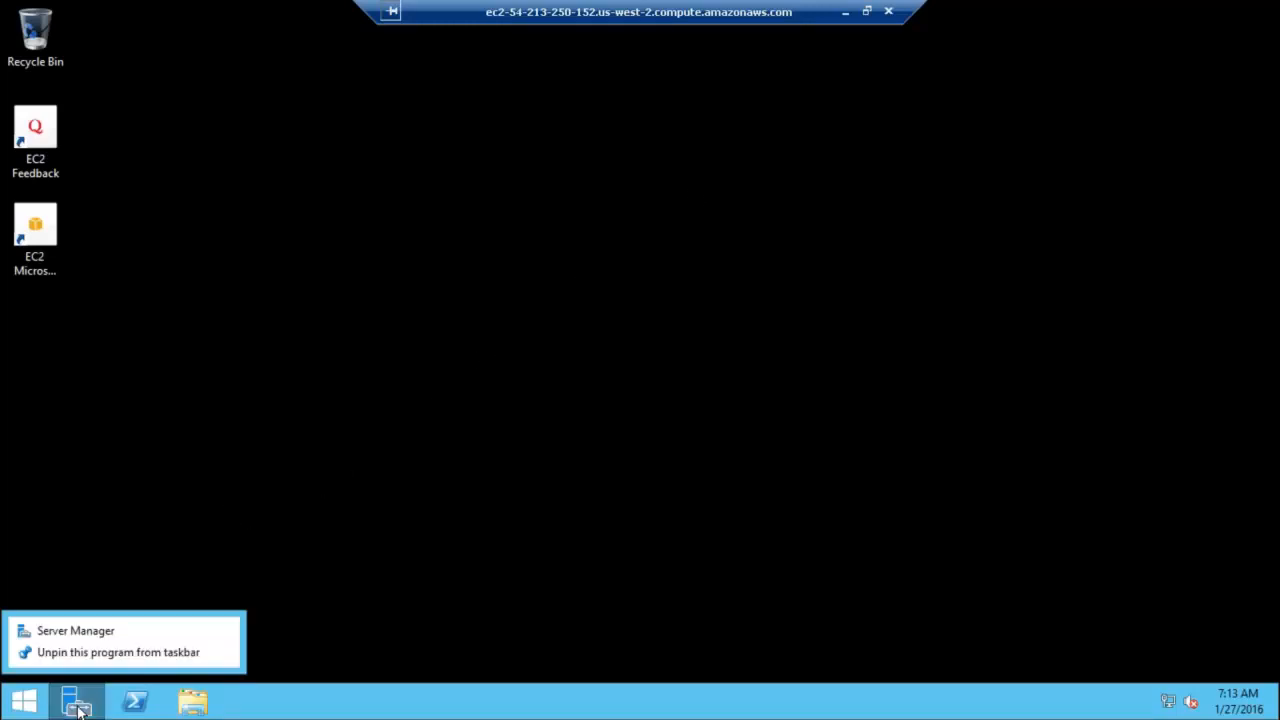
pyautogui.click(110, 631)
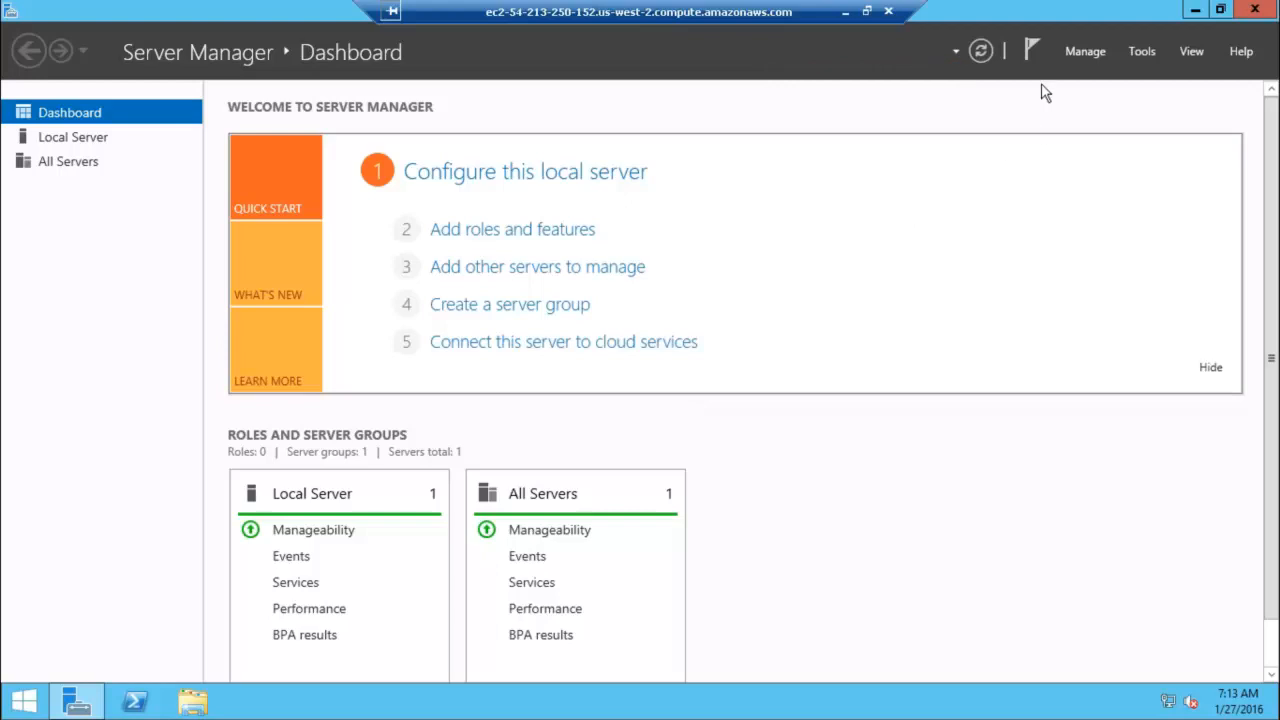
pyautogui.click(1085, 56)
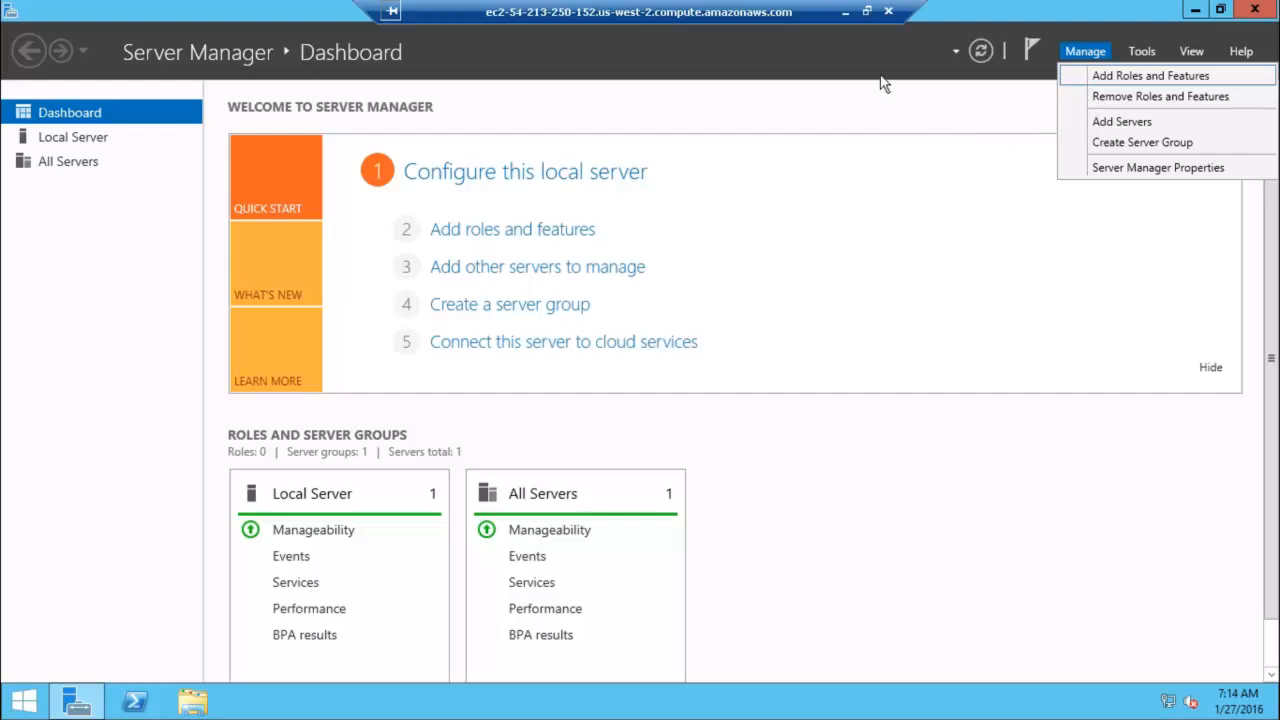
pyautogui.click(845, 12)
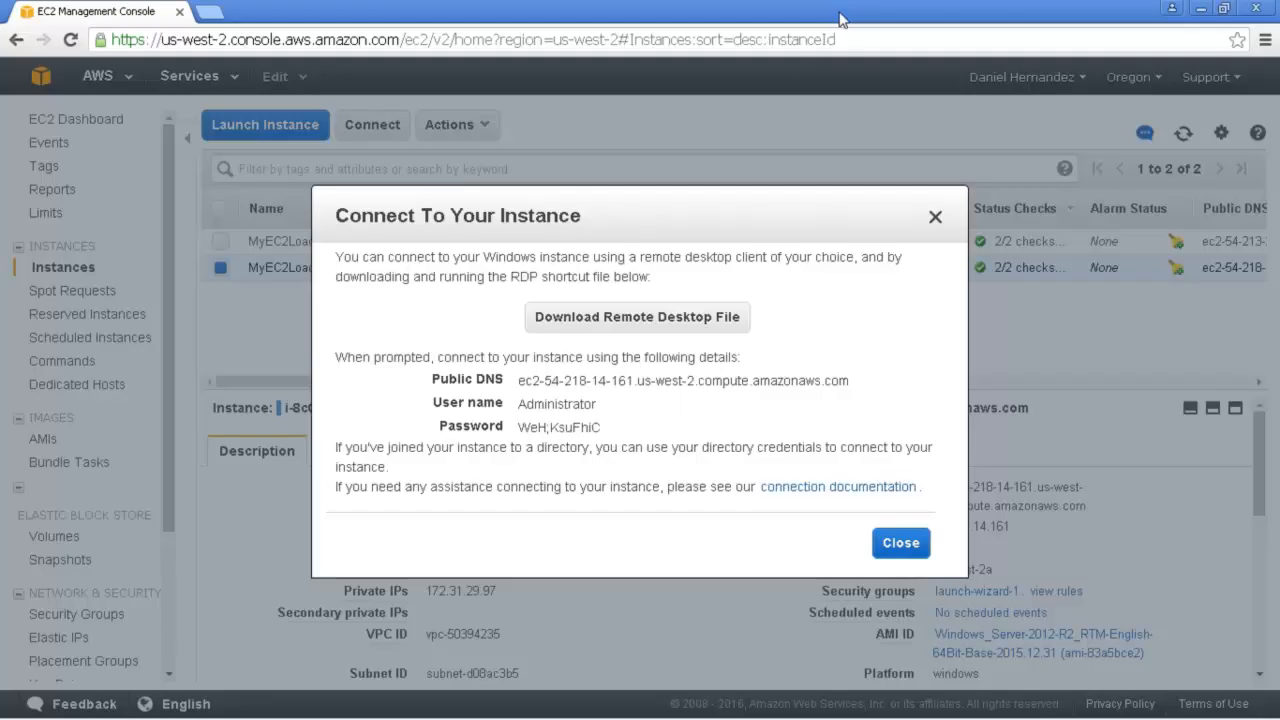
pyautogui.hotkey('alt', 'Tab')
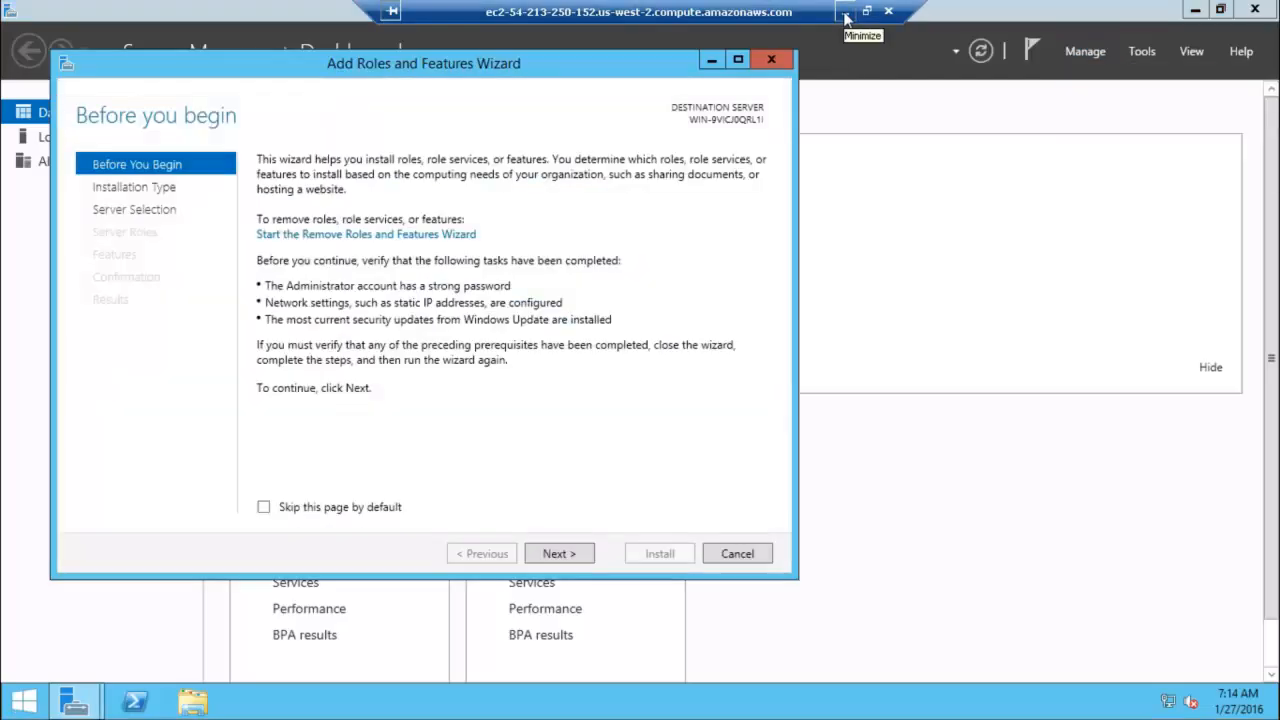
pyautogui.click(845, 14)
pyautogui.hotkey('alt', 'Tab')
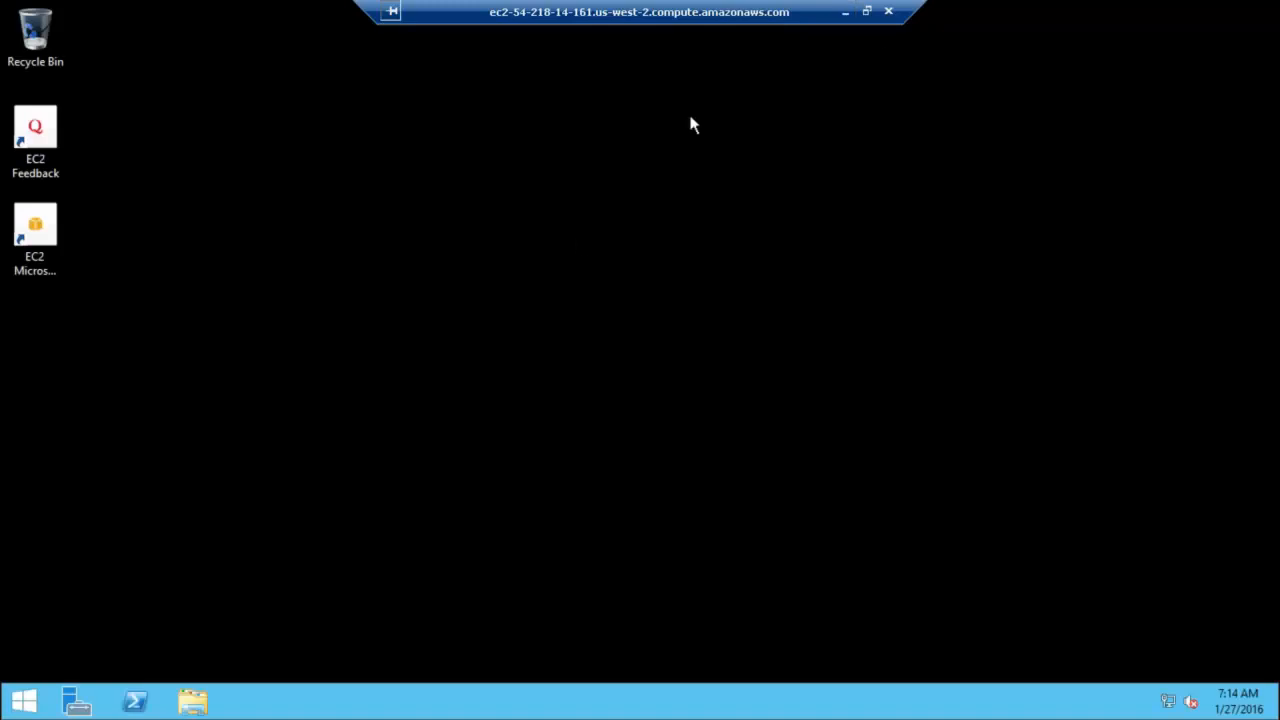
pyautogui.rightClick(78, 707)
pyautogui.click(111, 630)
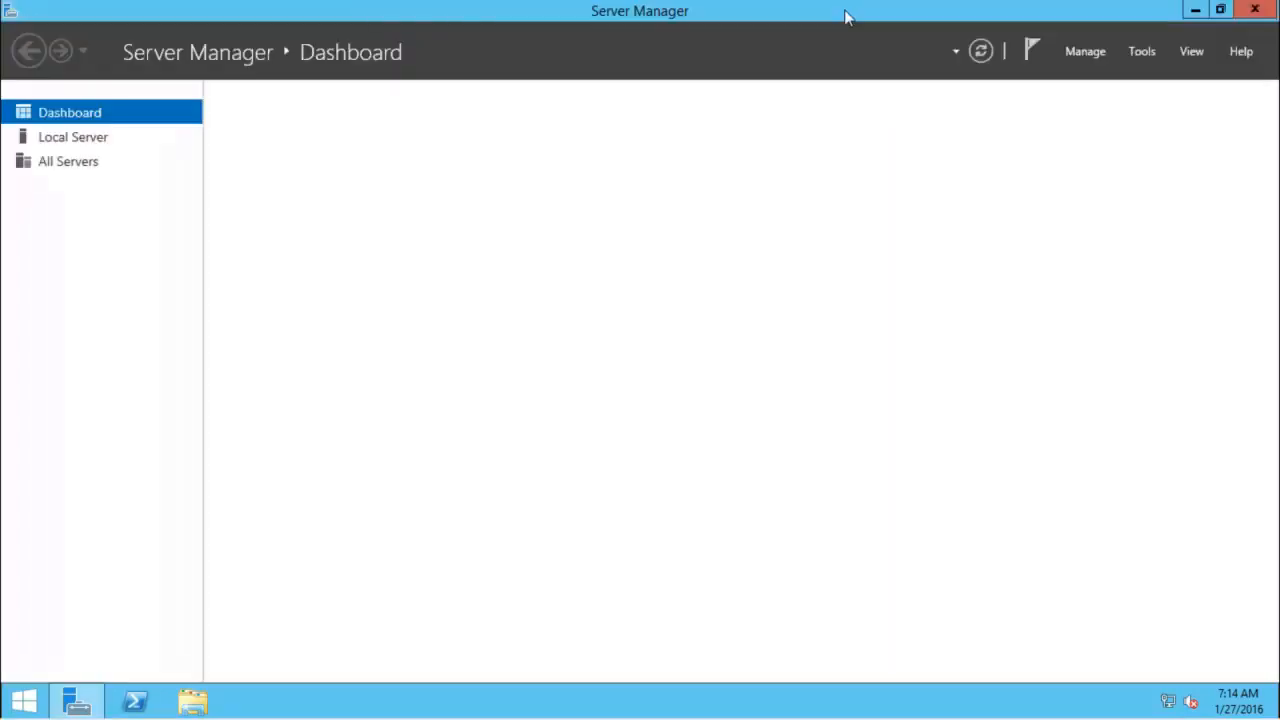
pyautogui.click(845, 12)
pyautogui.hotkey('alt', 'Tab')
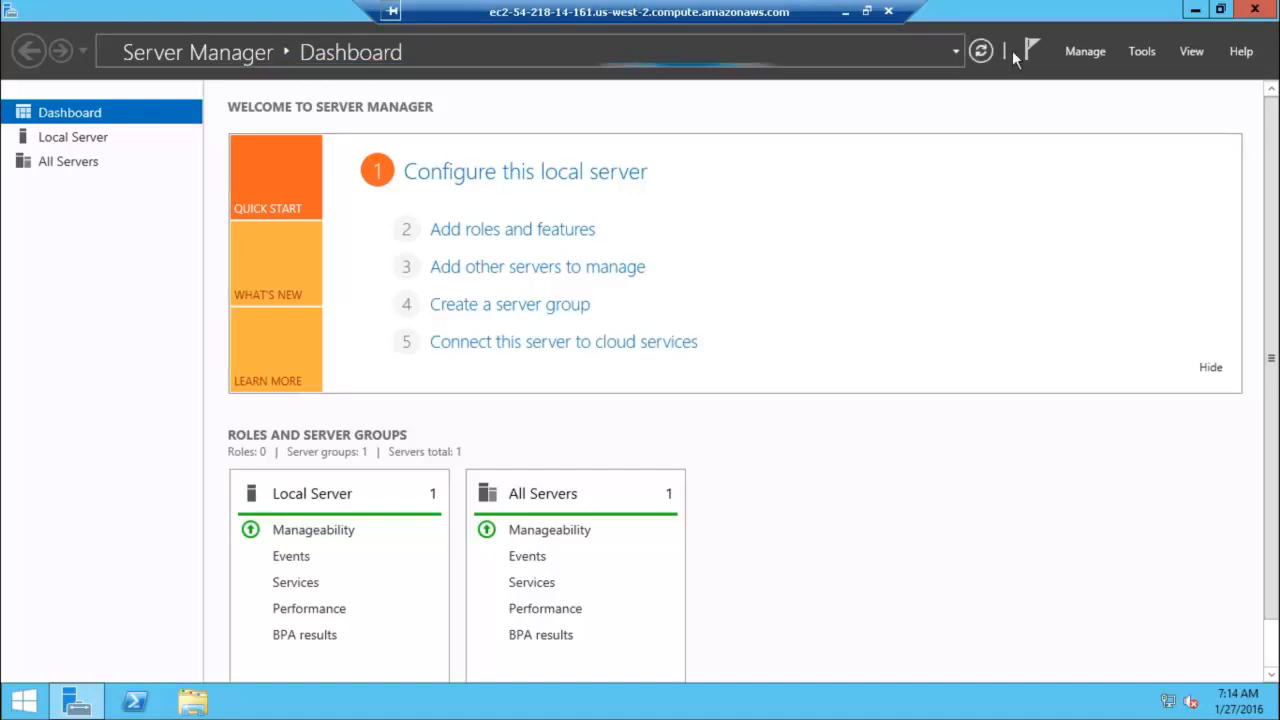
# Step: Start Add Roles and Features, dismiss the inventory notice, and return to the other server's session
pyautogui.click(1074, 50)
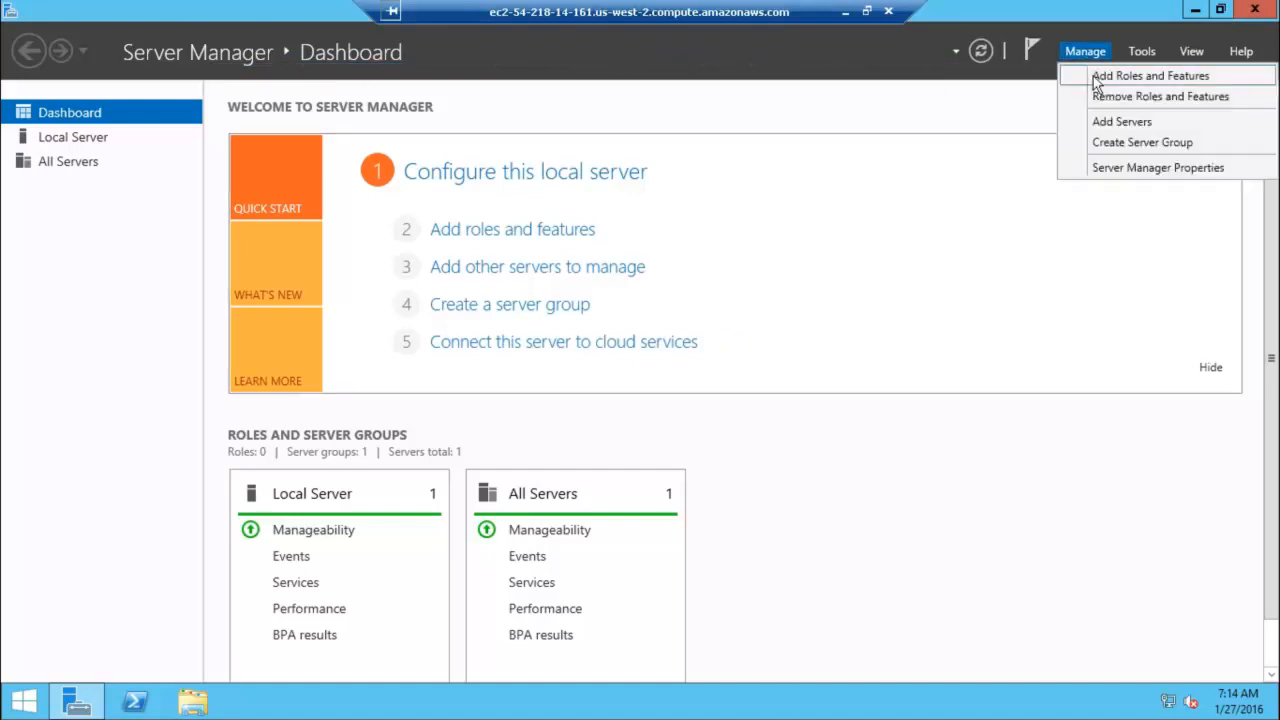
pyautogui.click(1092, 77)
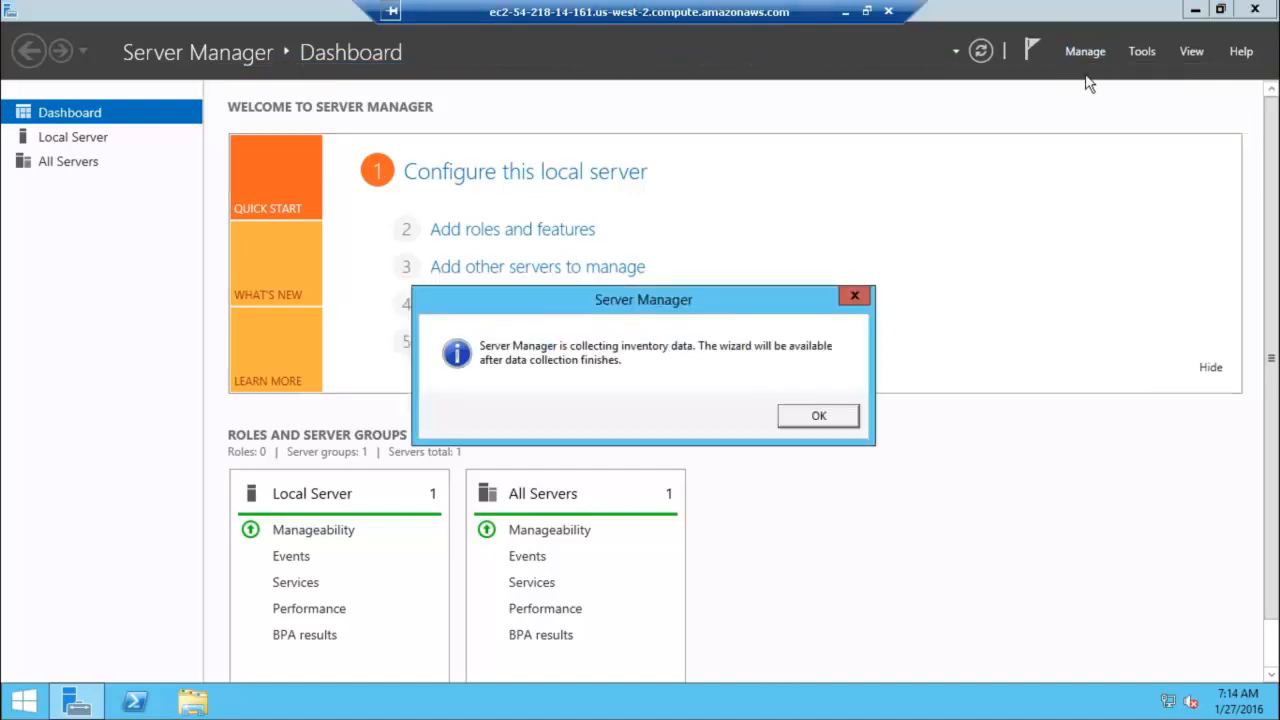
pyautogui.click(826, 418)
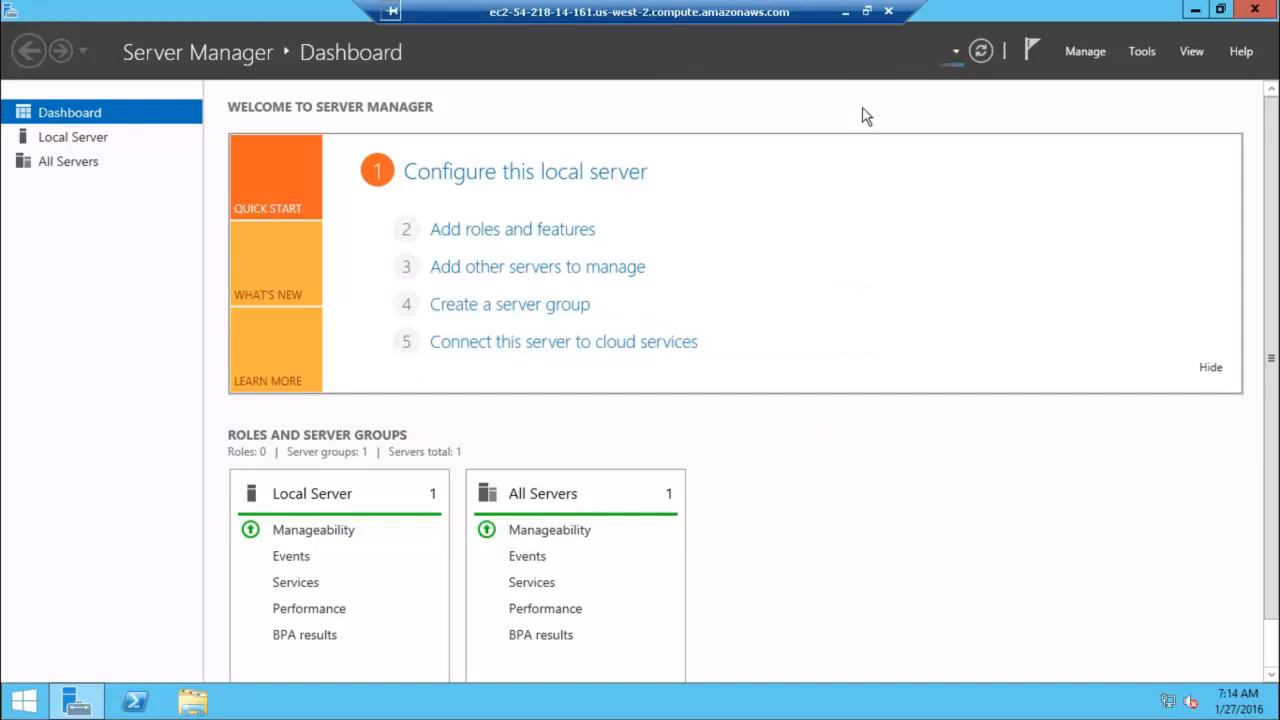
pyautogui.click(845, 12)
pyautogui.hotkey('alt', 'Tab')
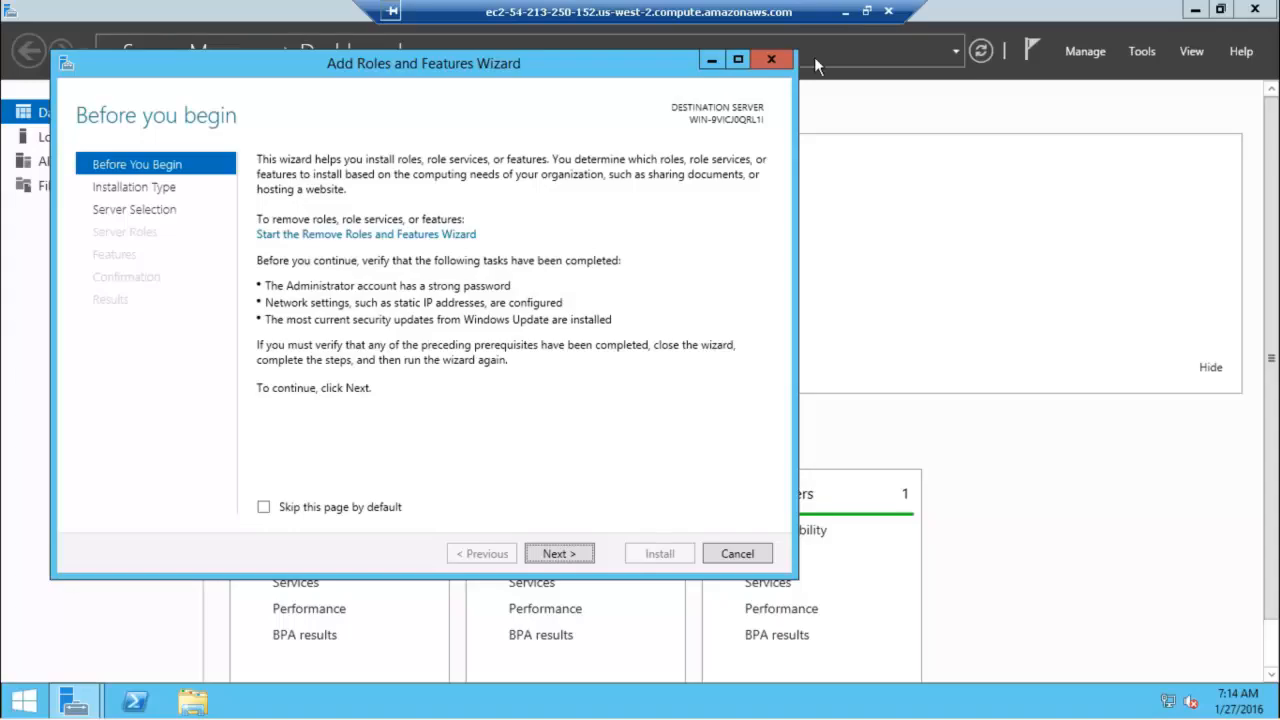
# Step: Keep role-based installation on this server, check Web Server (IIS) with its management tools, and continue
pyautogui.moveTo(577, 59); pyautogui.dragTo(600, 84)
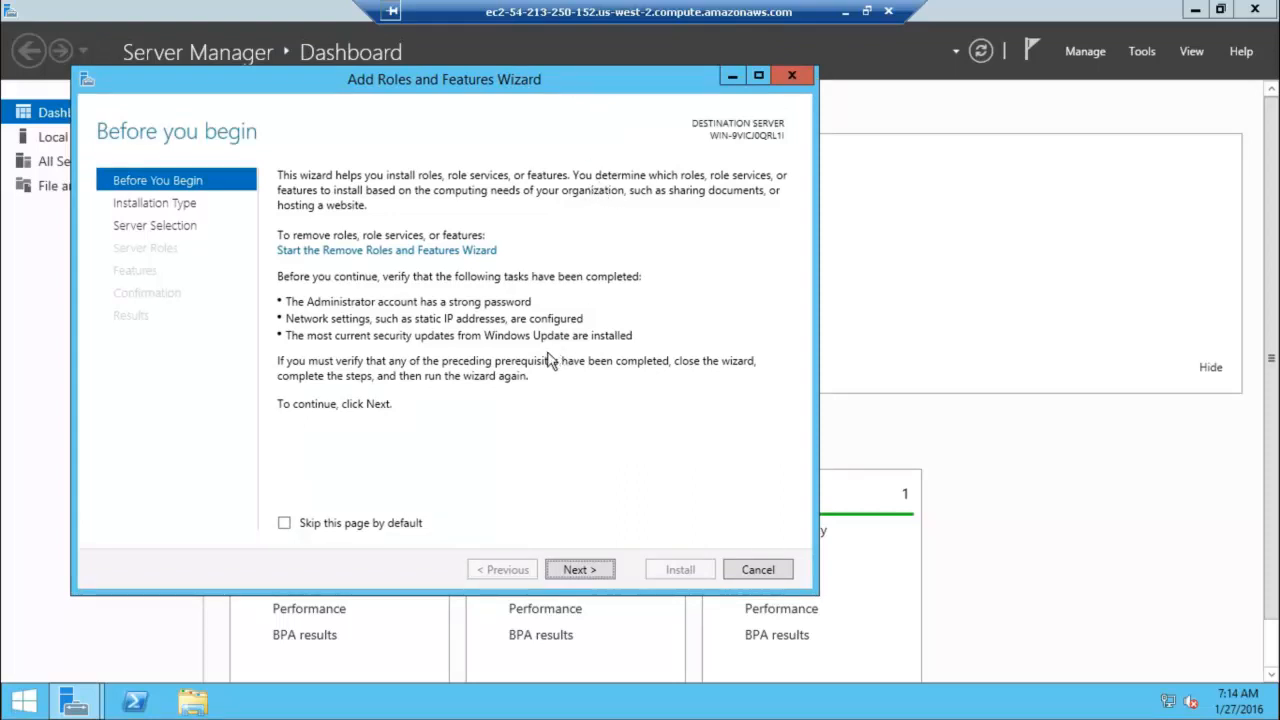
pyautogui.click(578, 570)
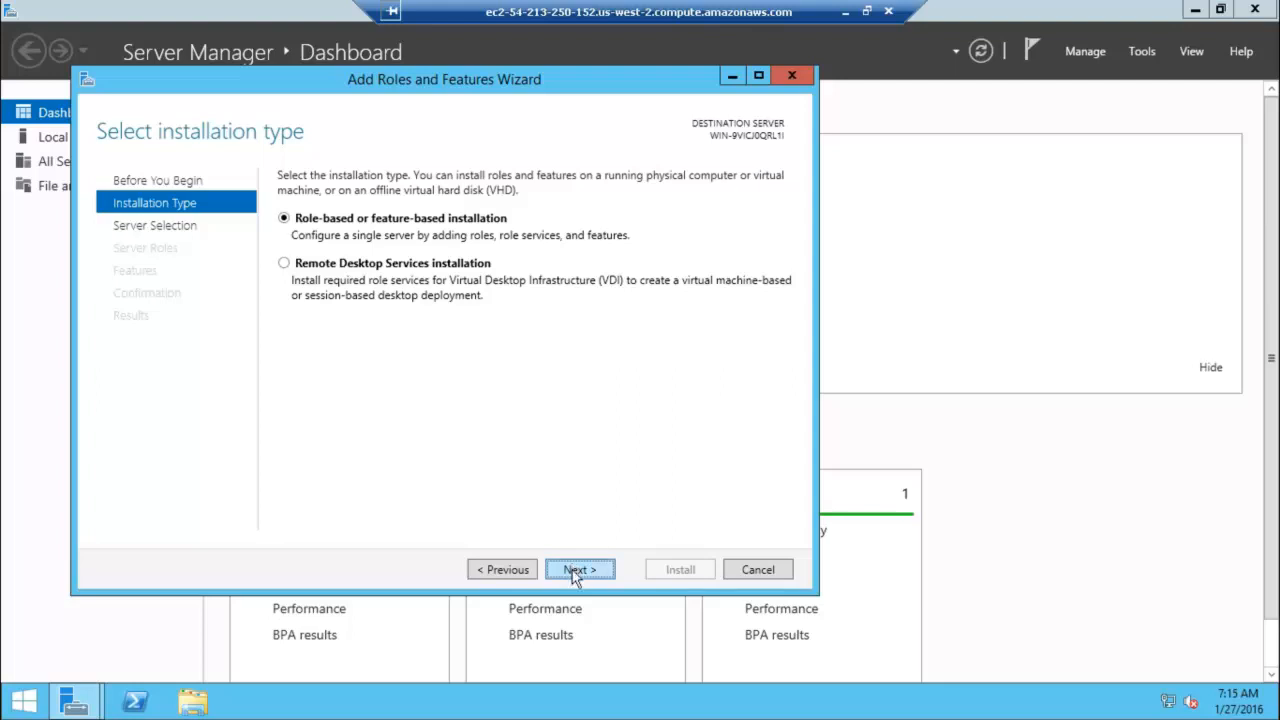
pyautogui.click(575, 577)
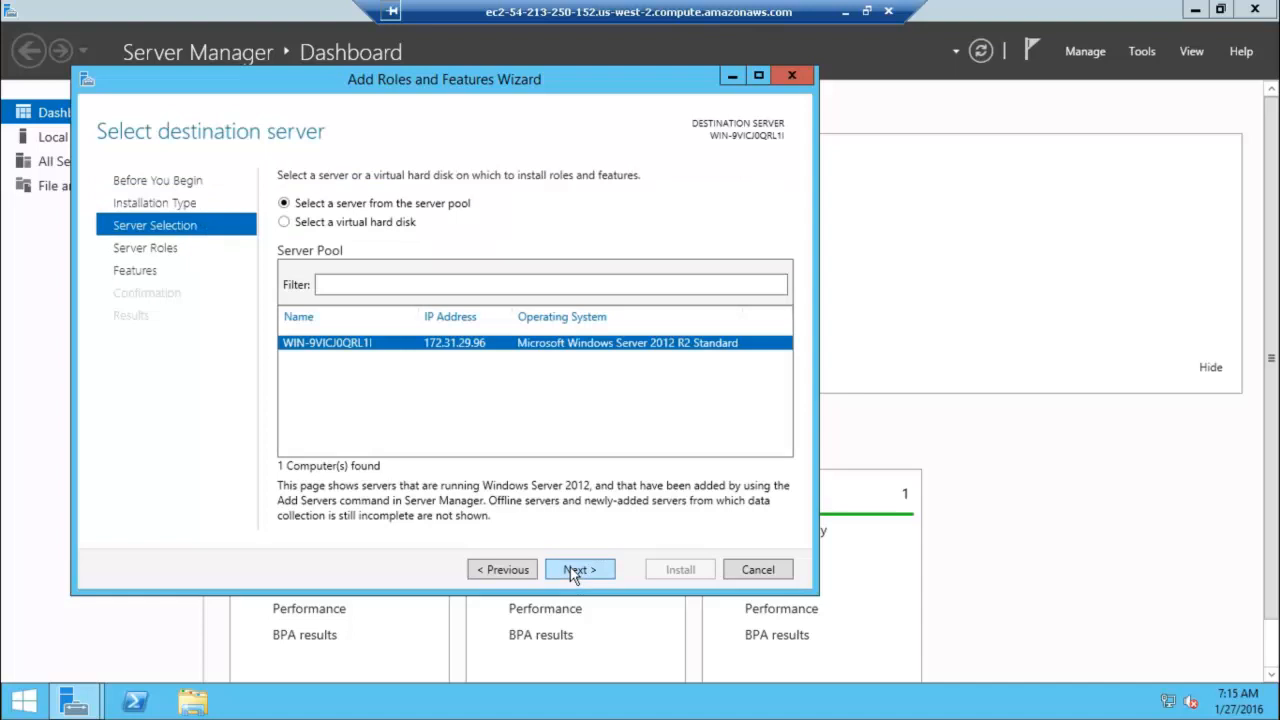
pyautogui.click(574, 573)
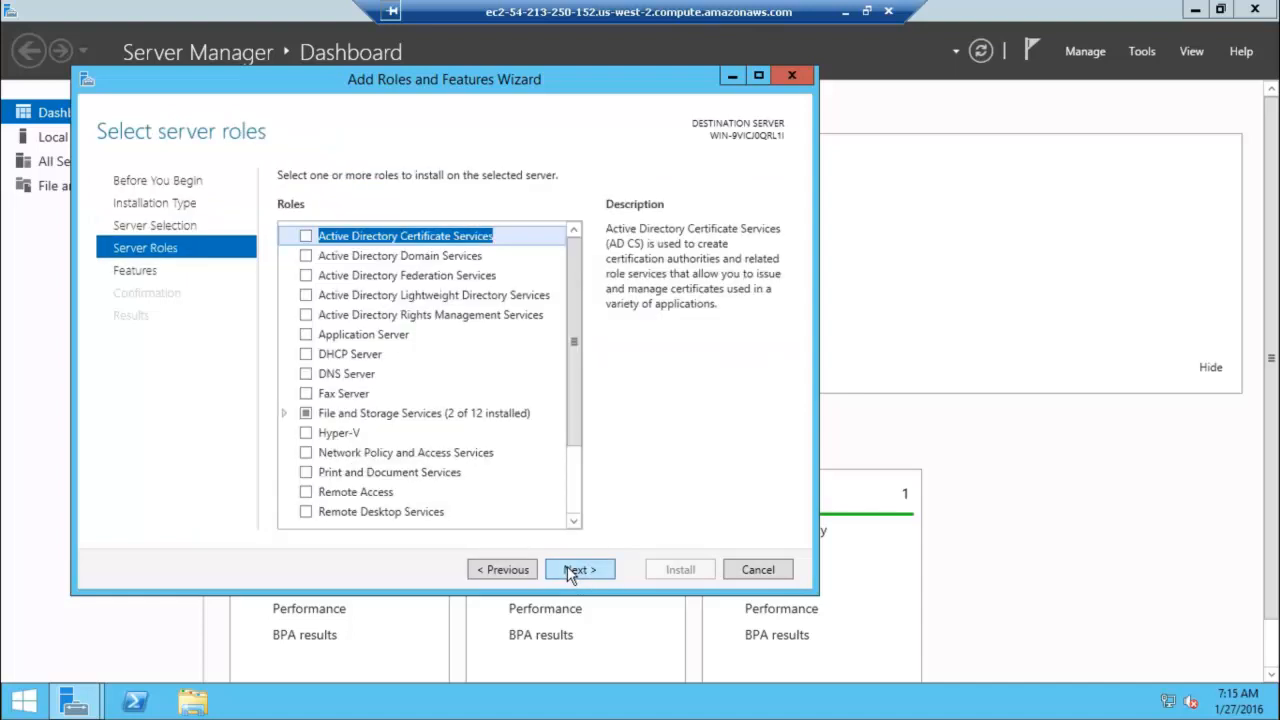
pyautogui.moveTo(574, 351); pyautogui.dragTo(570, 444)
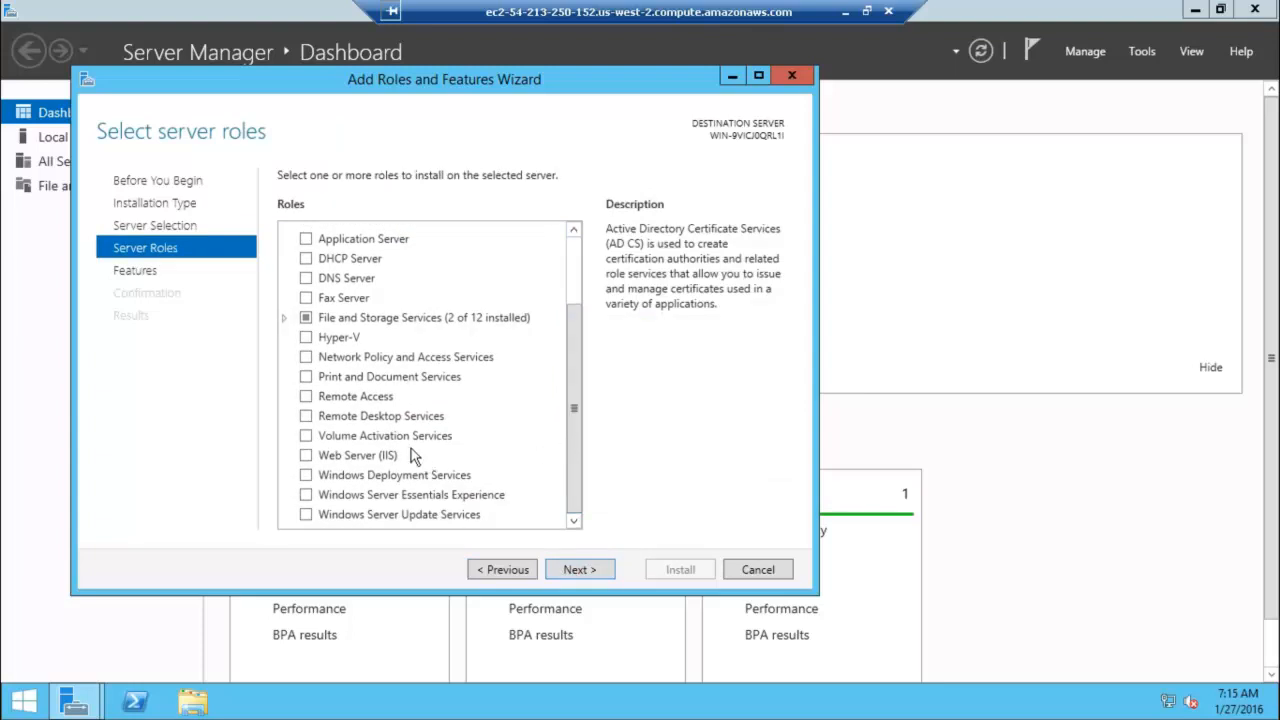
pyautogui.click(306, 457)
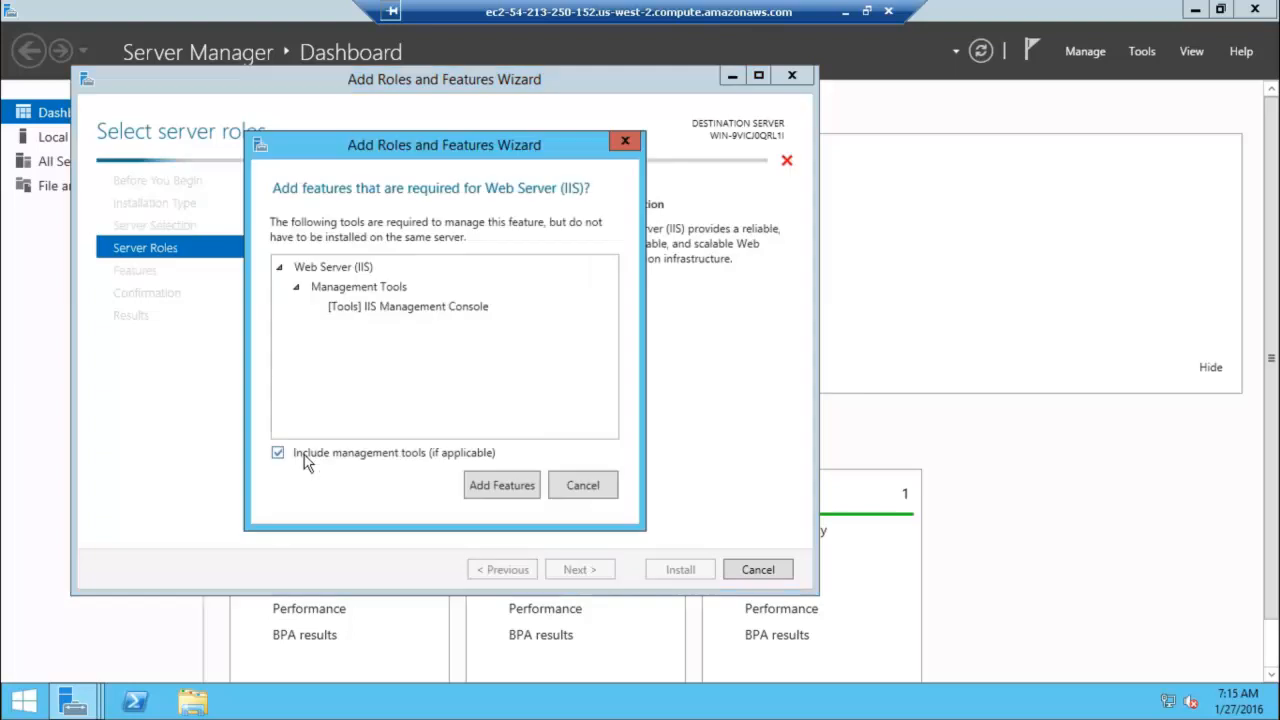
pyautogui.click(500, 487)
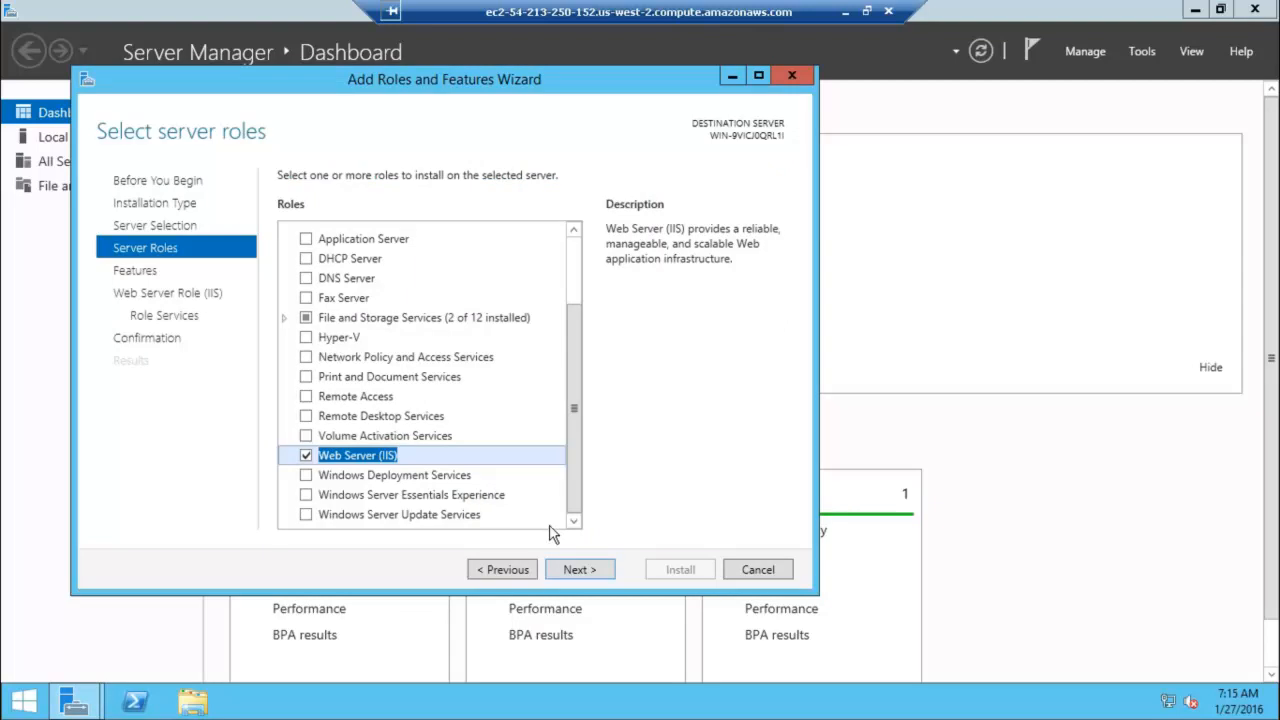
pyautogui.click(603, 569)
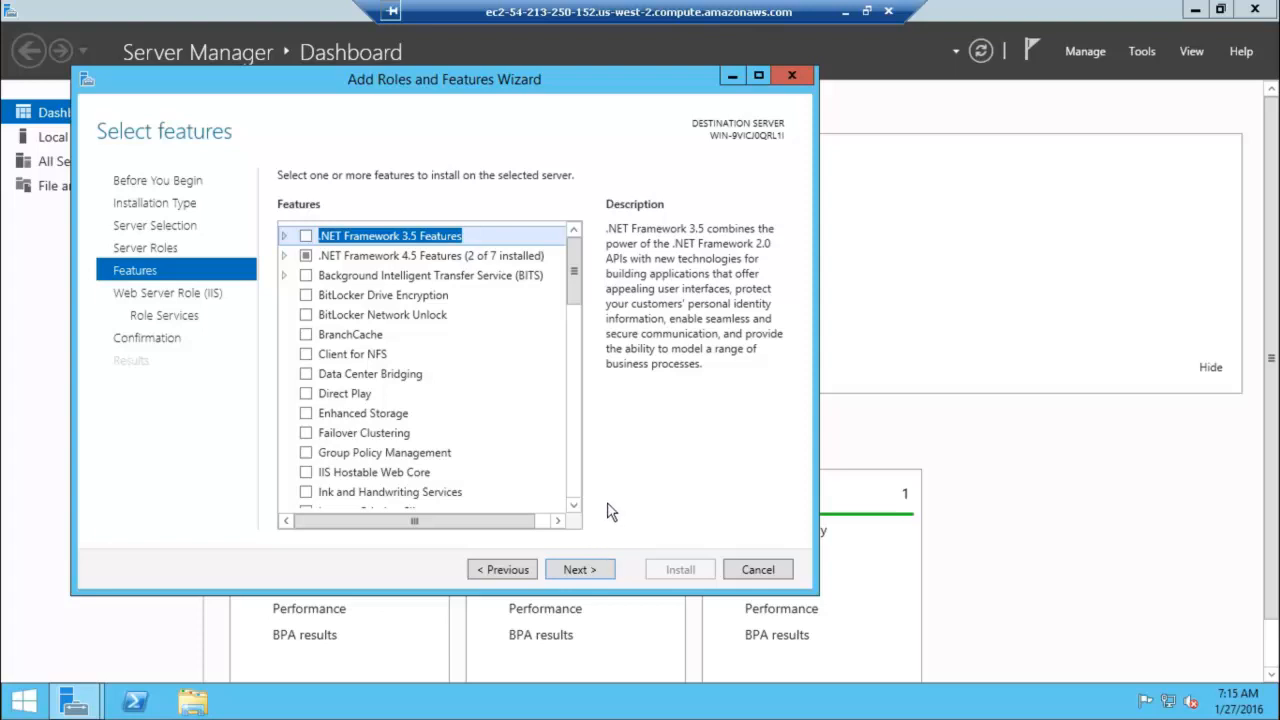
# Step: Keep default features and IIS role services, start the installation, and return to the EC2 console
pyautogui.click(598, 570)
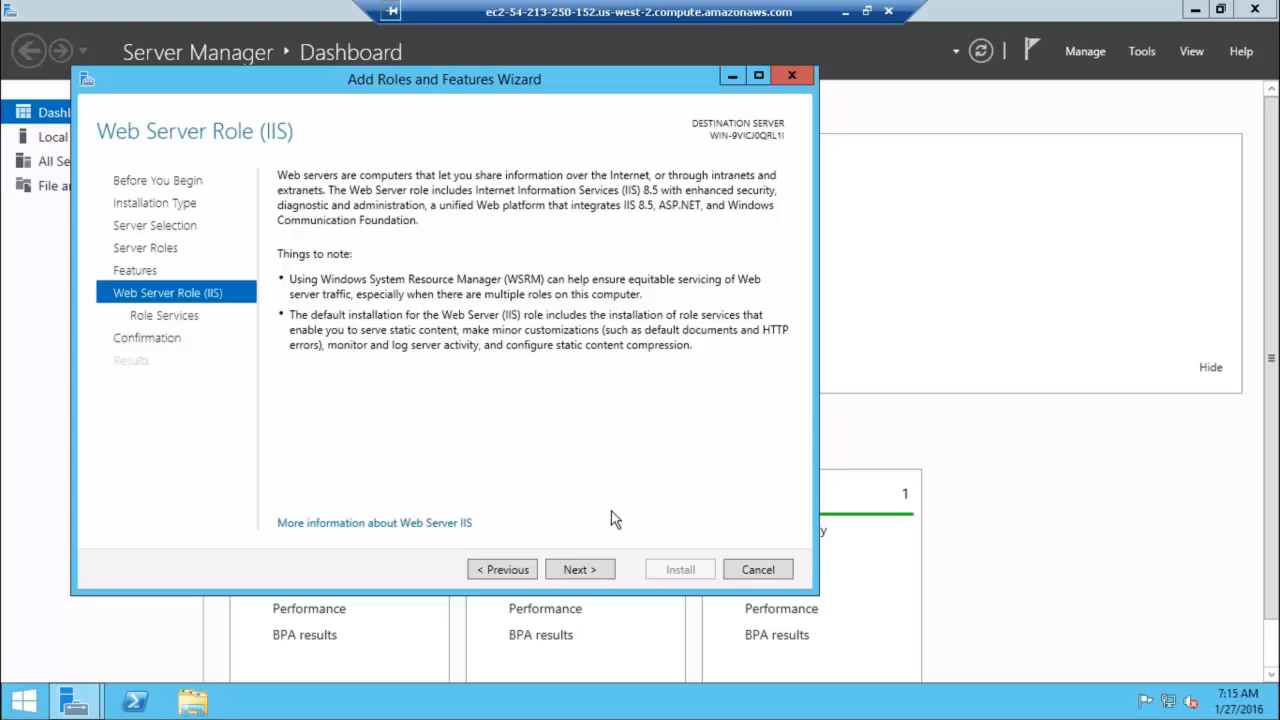
pyautogui.click(604, 571)
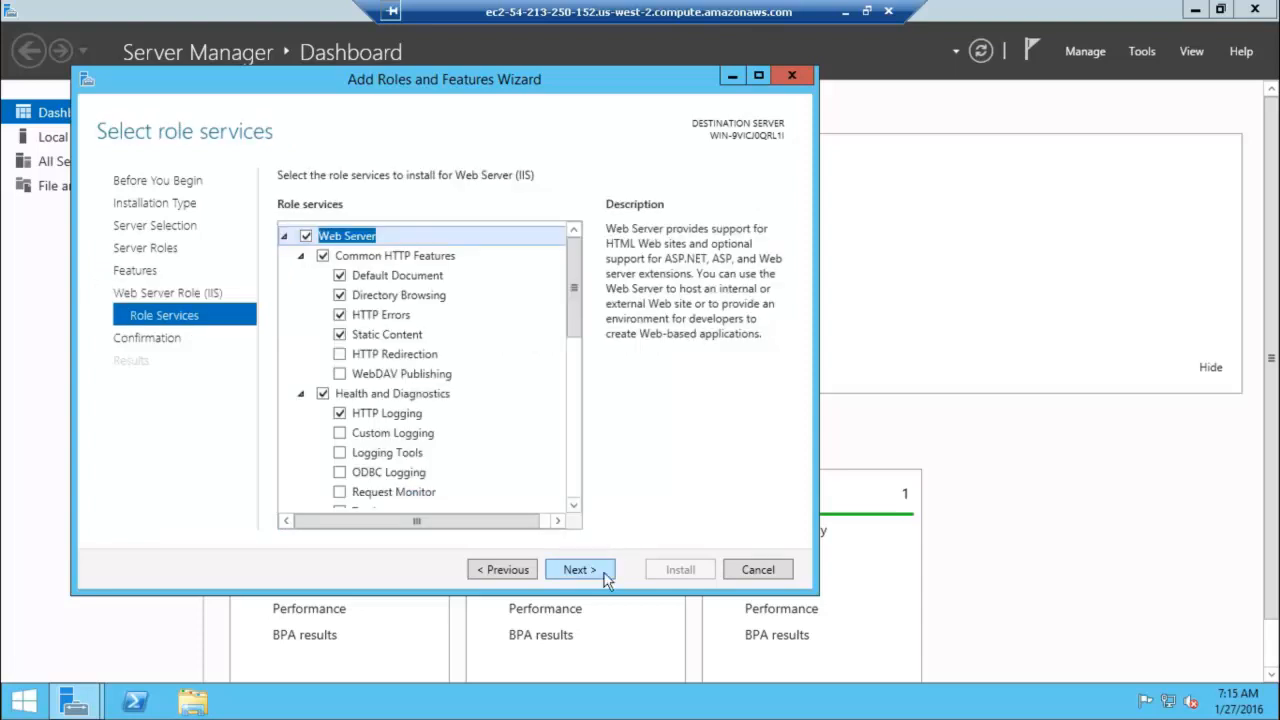
pyautogui.click(606, 572)
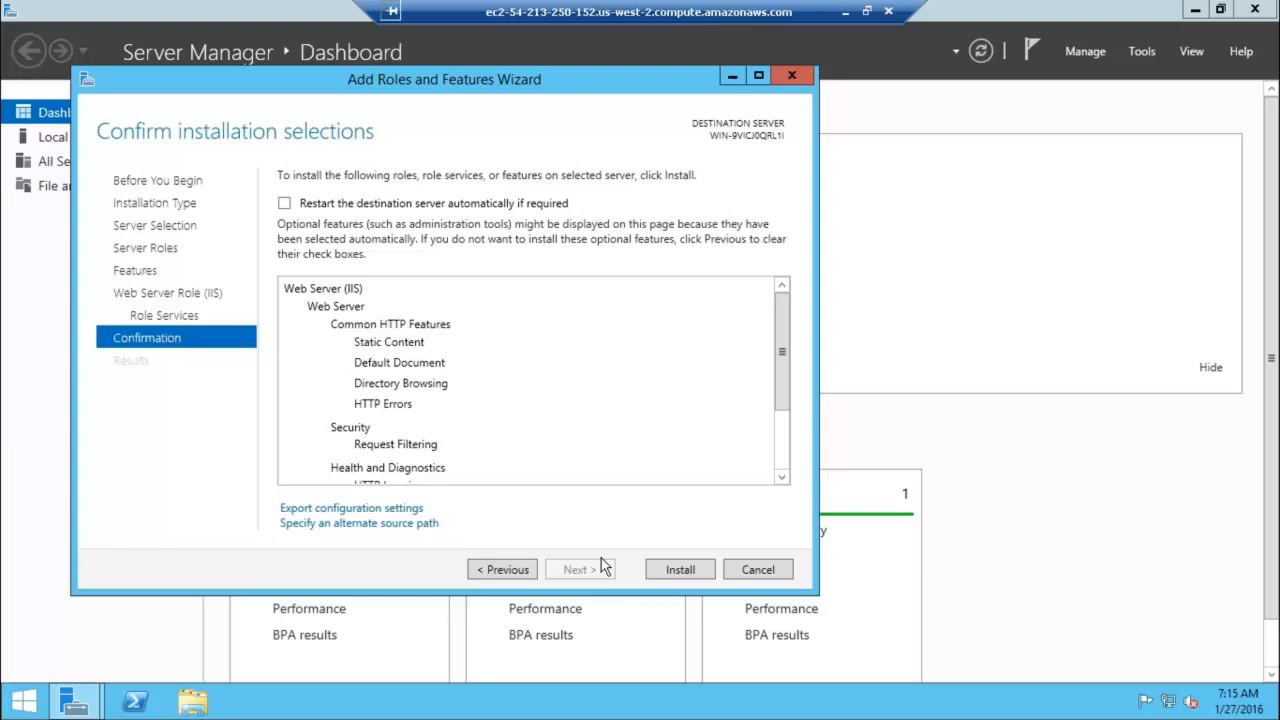
pyautogui.click(663, 572)
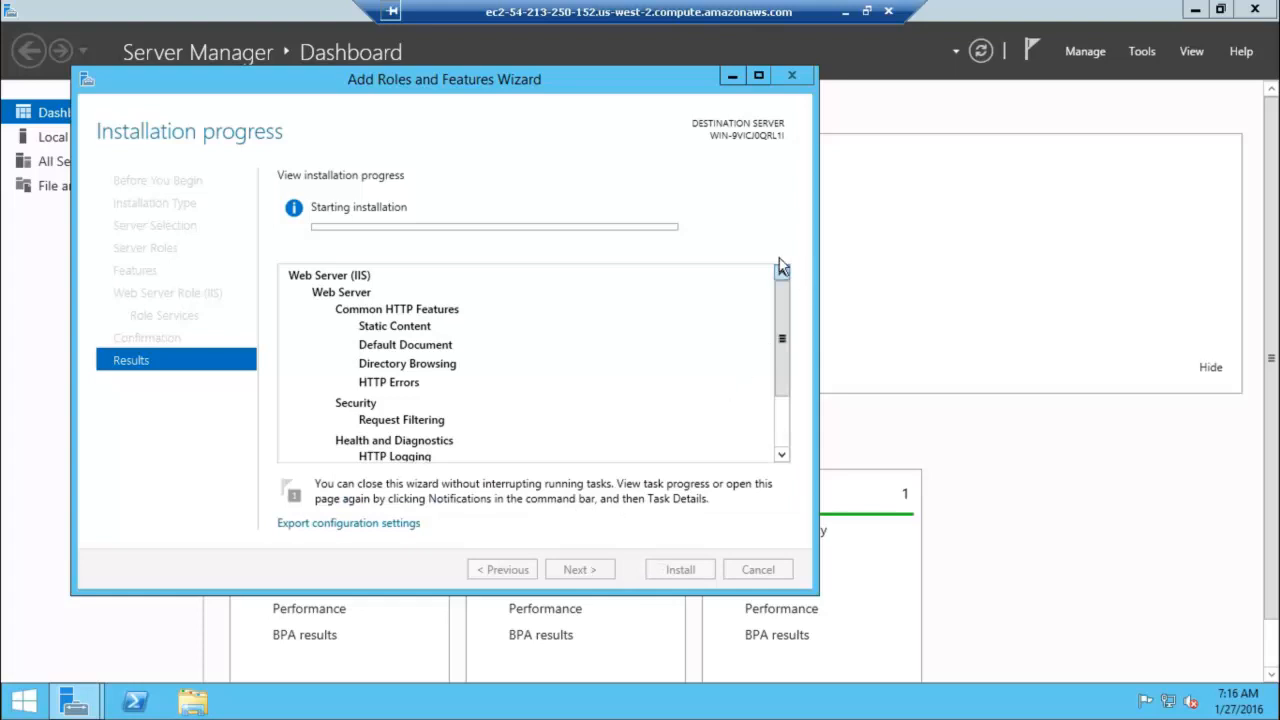
pyautogui.click(843, 17)
pyautogui.hotkey('alt', 'Tab')
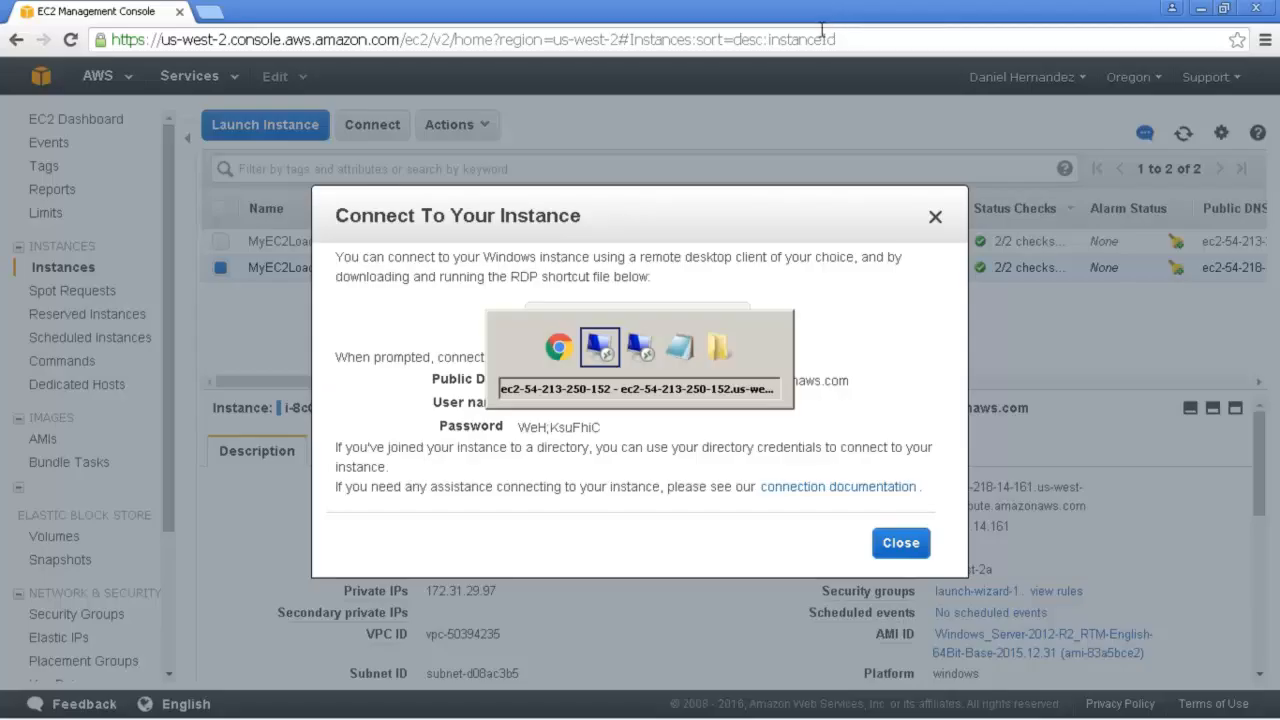
# Step: On the second server, start Add Roles and Features and proceed with role-based installation to Server Roles
pyautogui.hotkey('alt', 'Tab')
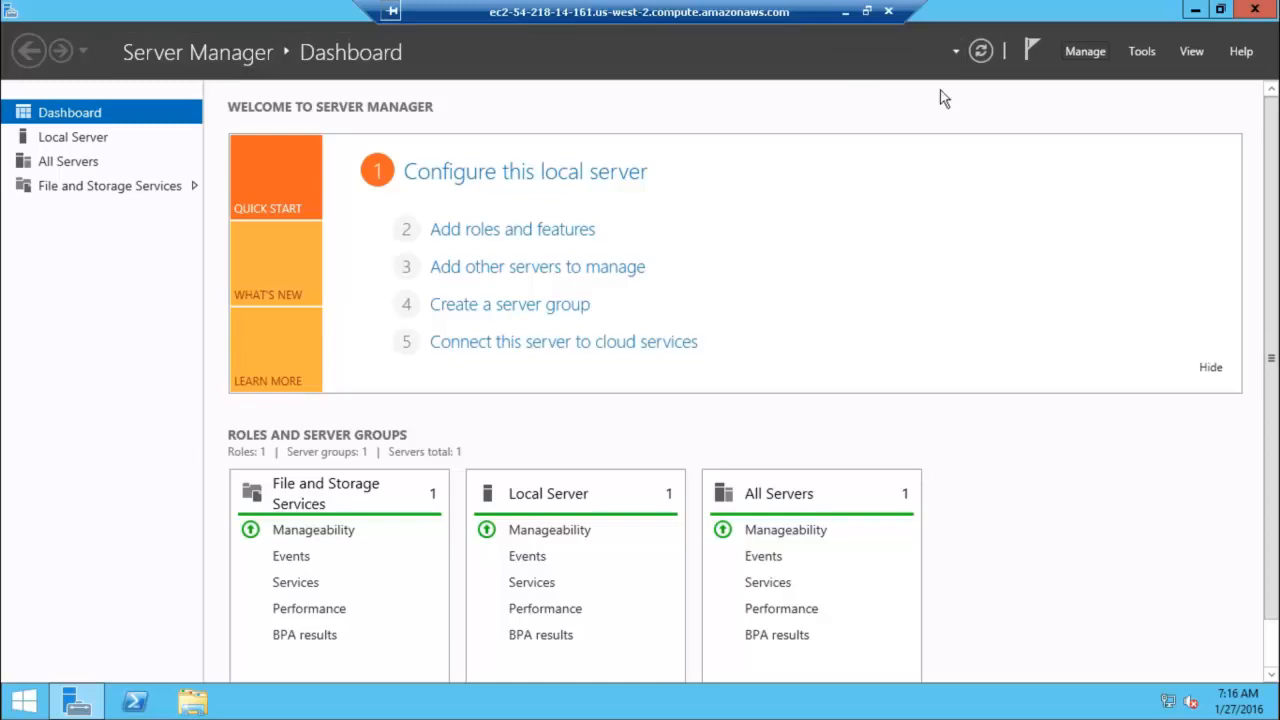
pyautogui.click(1073, 54)
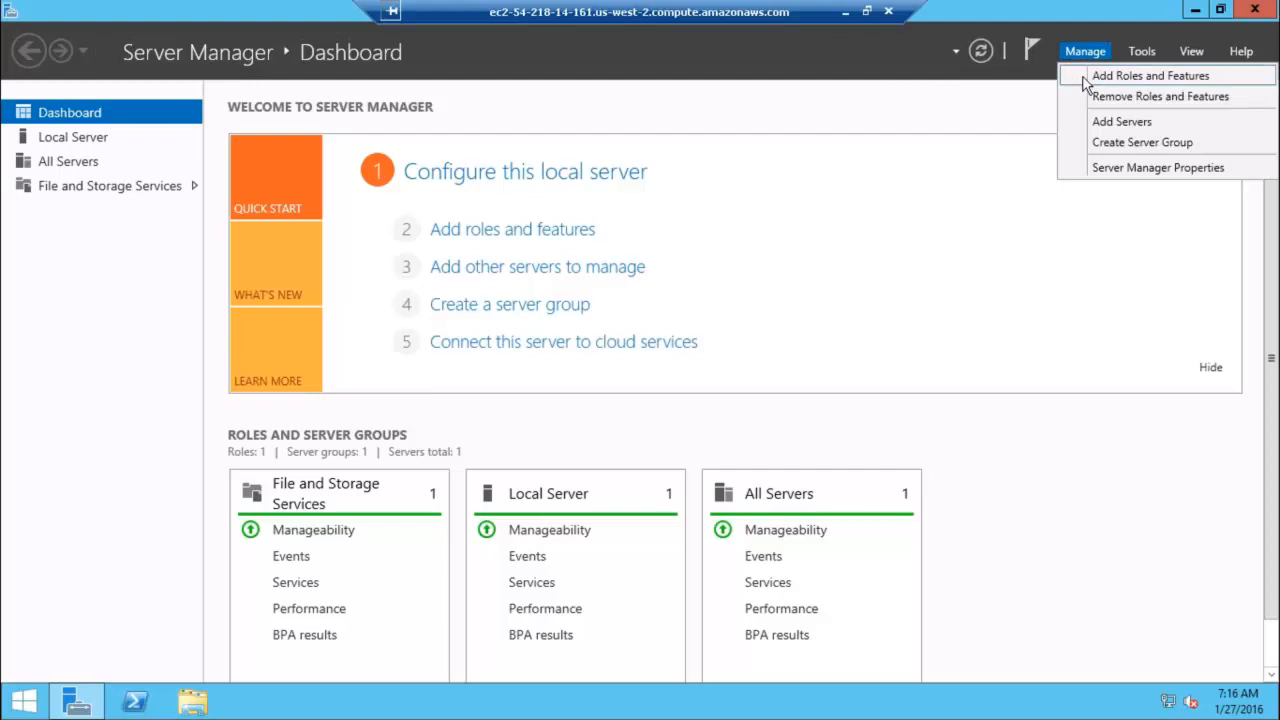
pyautogui.click(1150, 76)
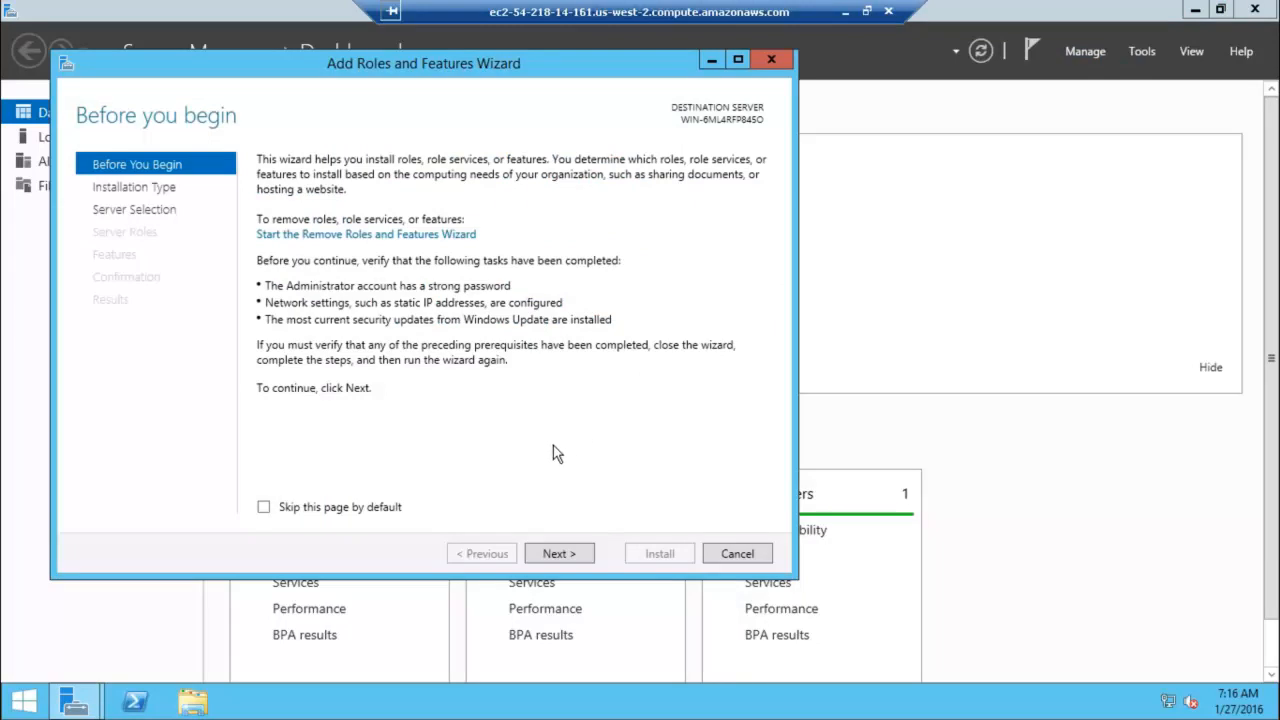
pyautogui.click(588, 555)
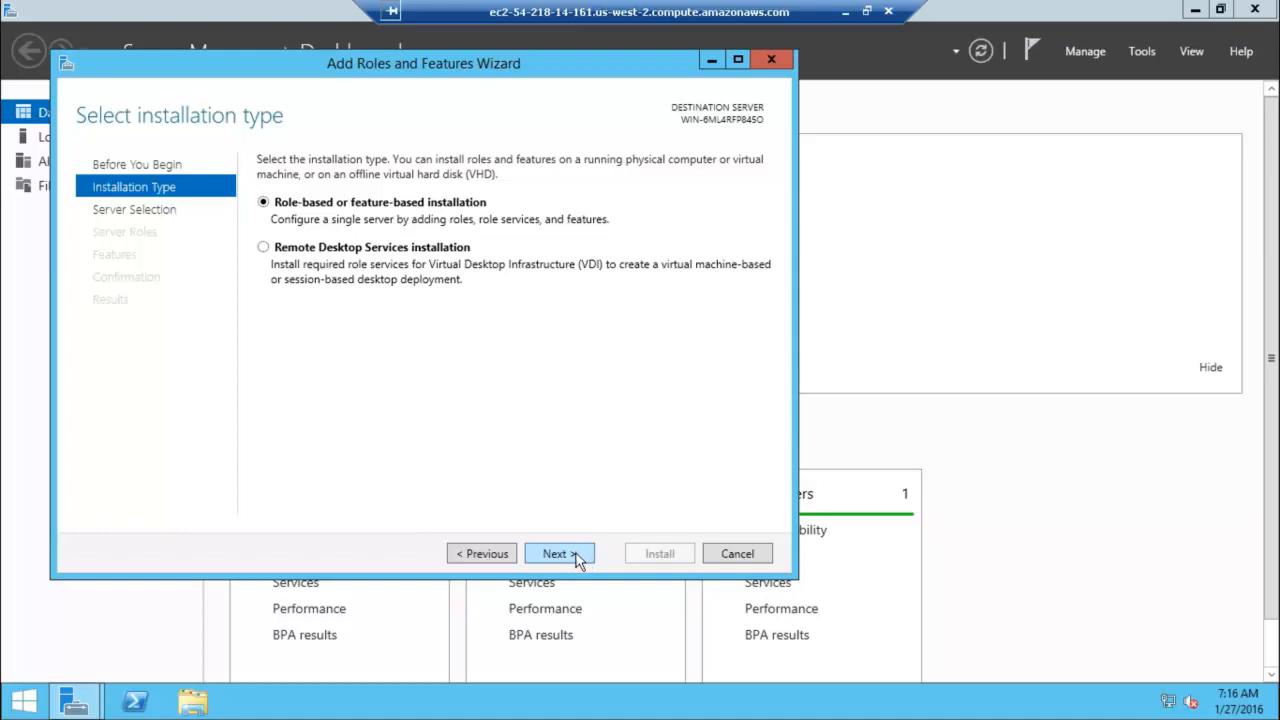
pyautogui.click(586, 558)
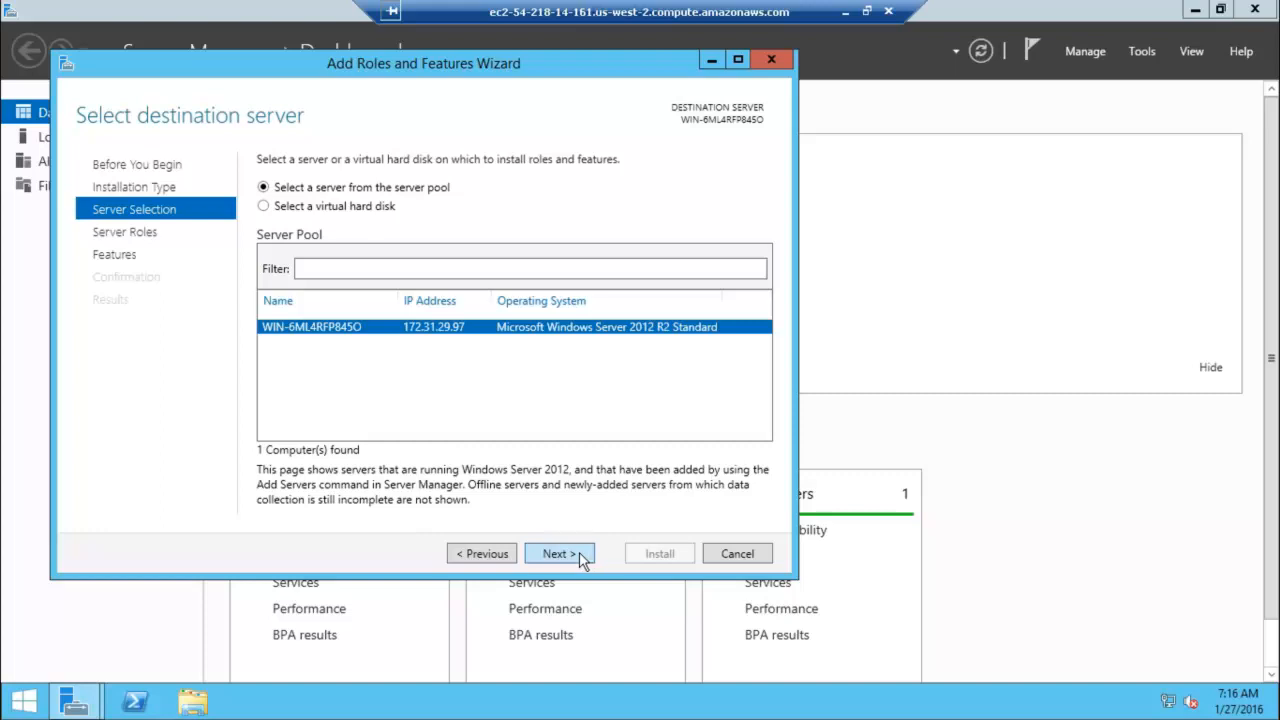
pyautogui.click(584, 558)
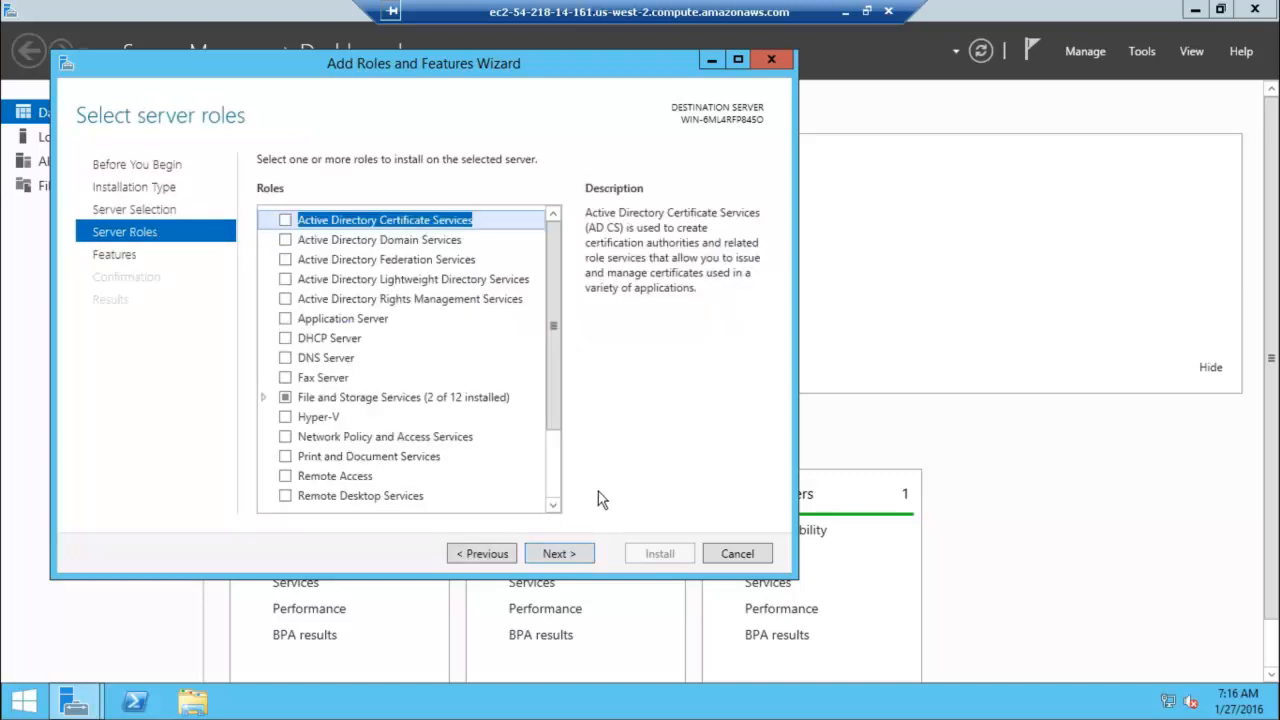
# Step: Check Web Server (IIS) with its management tools, keep defaults, install, and minimize the session
pyautogui.moveTo(557, 372); pyautogui.dragTo(557, 449)
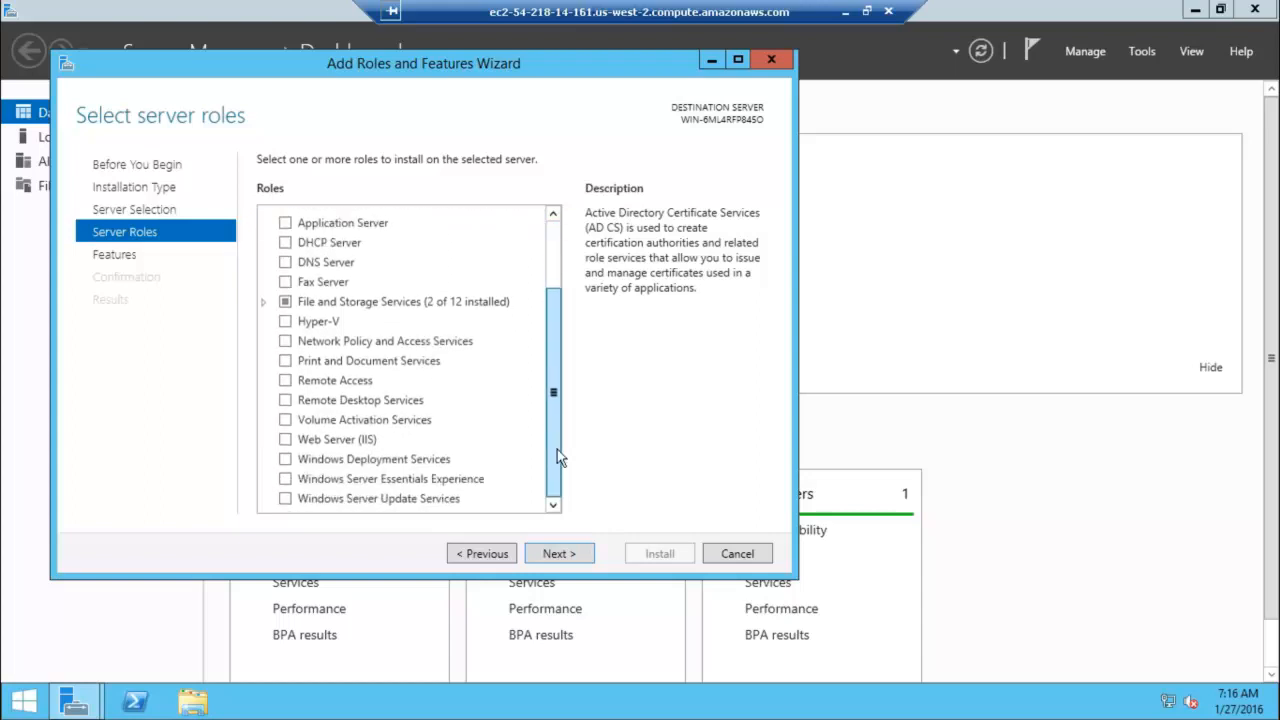
pyautogui.click(285, 439)
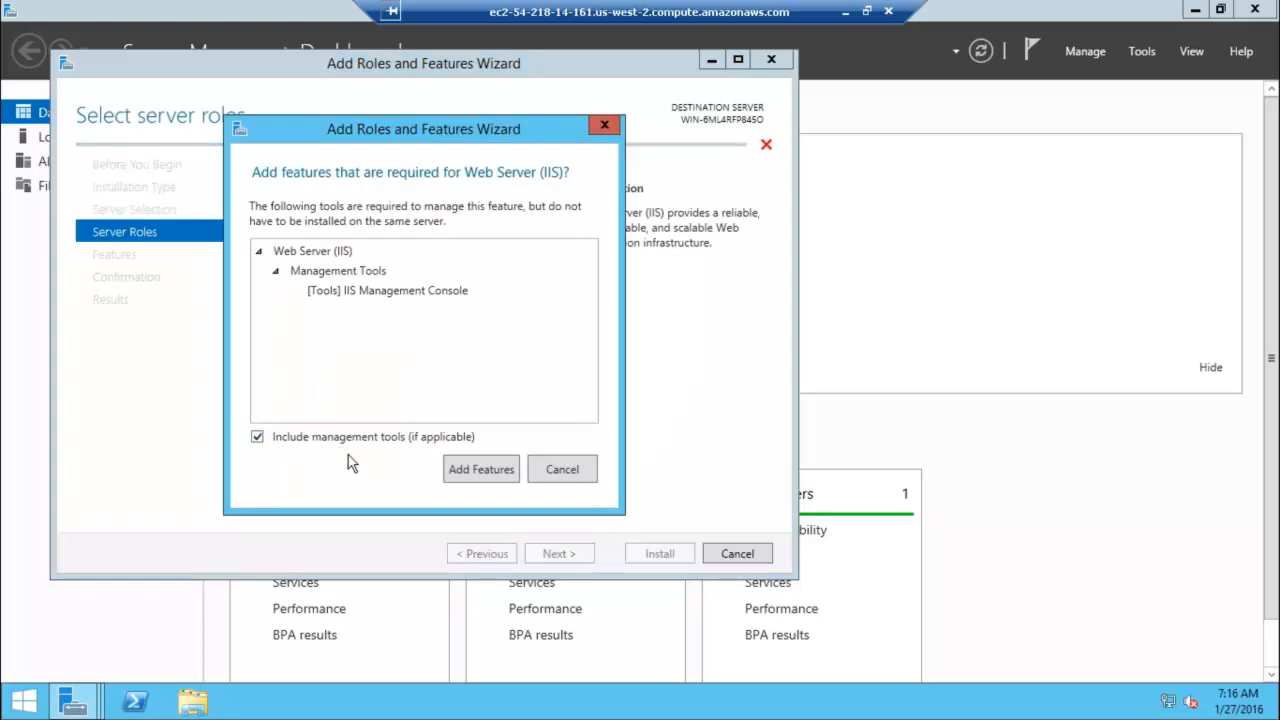
pyautogui.click(477, 480)
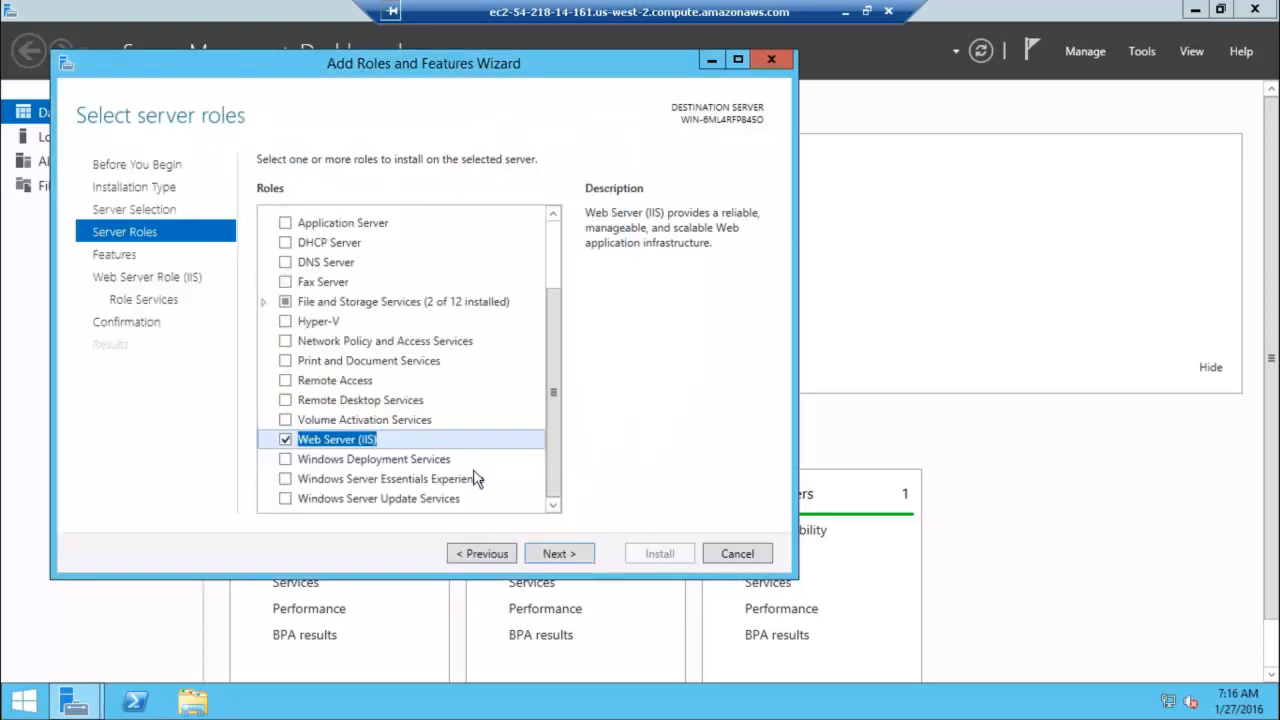
pyautogui.click(567, 553)
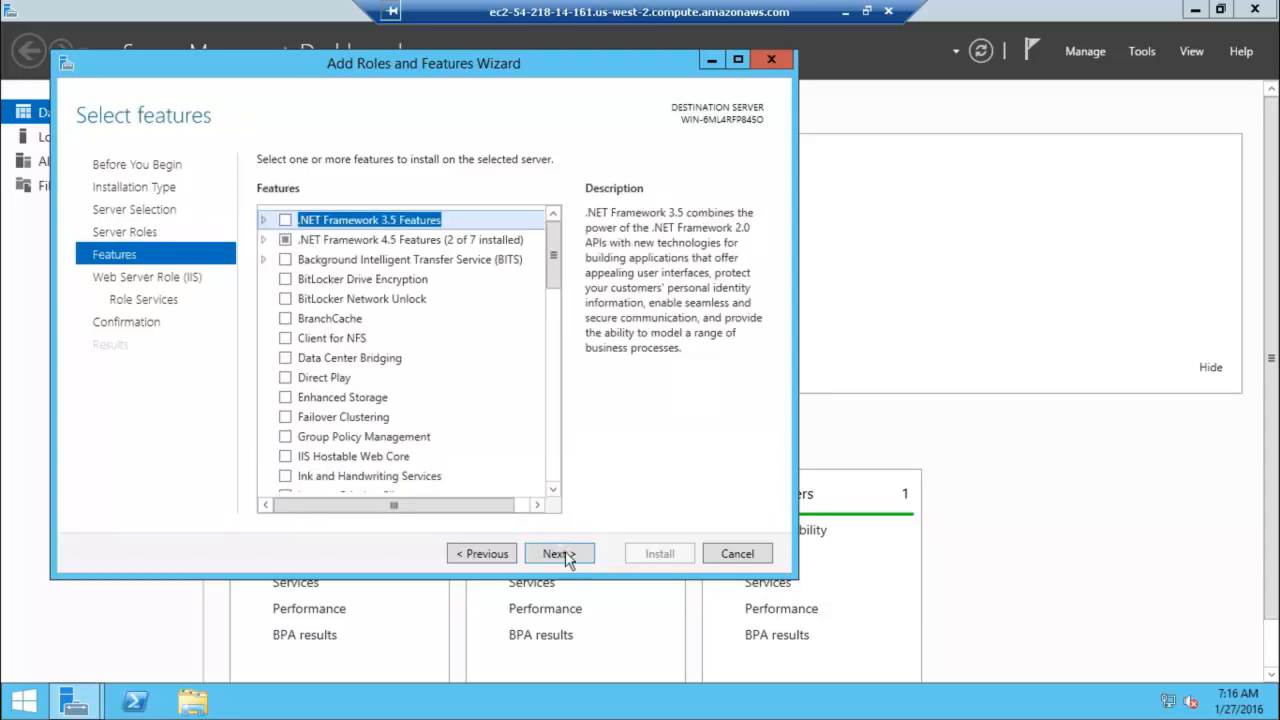
pyautogui.click(565, 562)
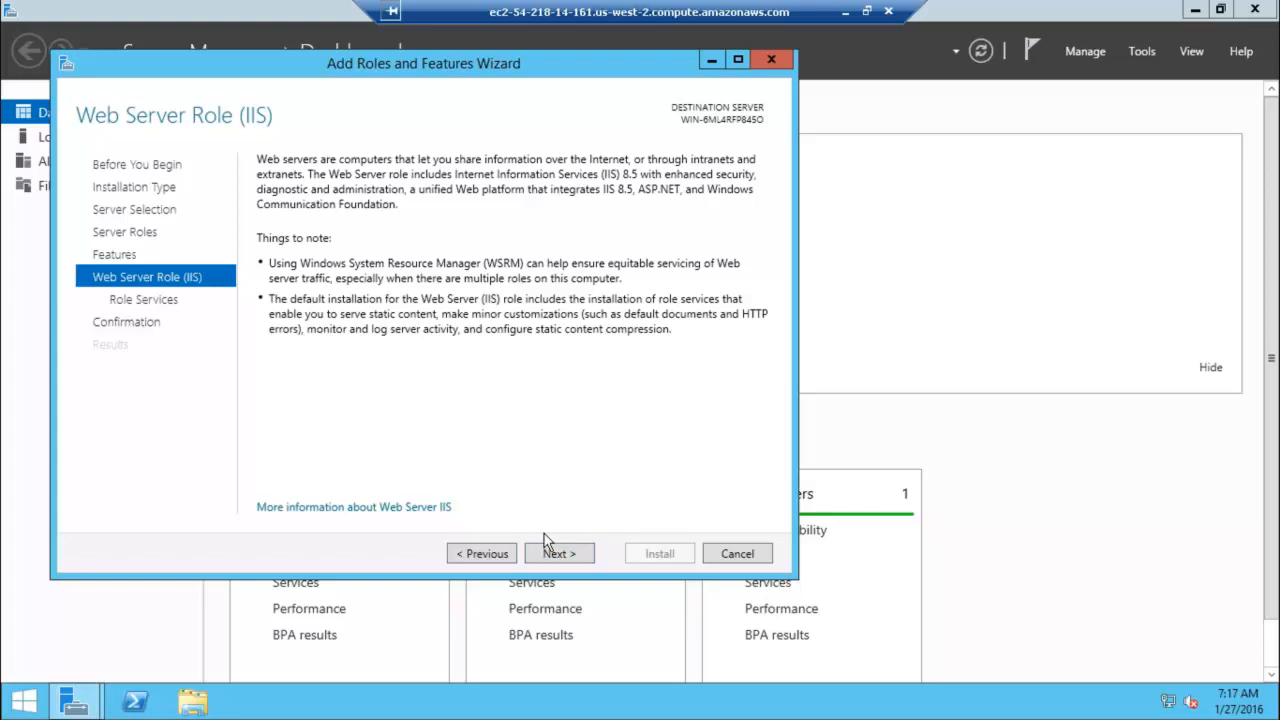
pyautogui.click(556, 556)
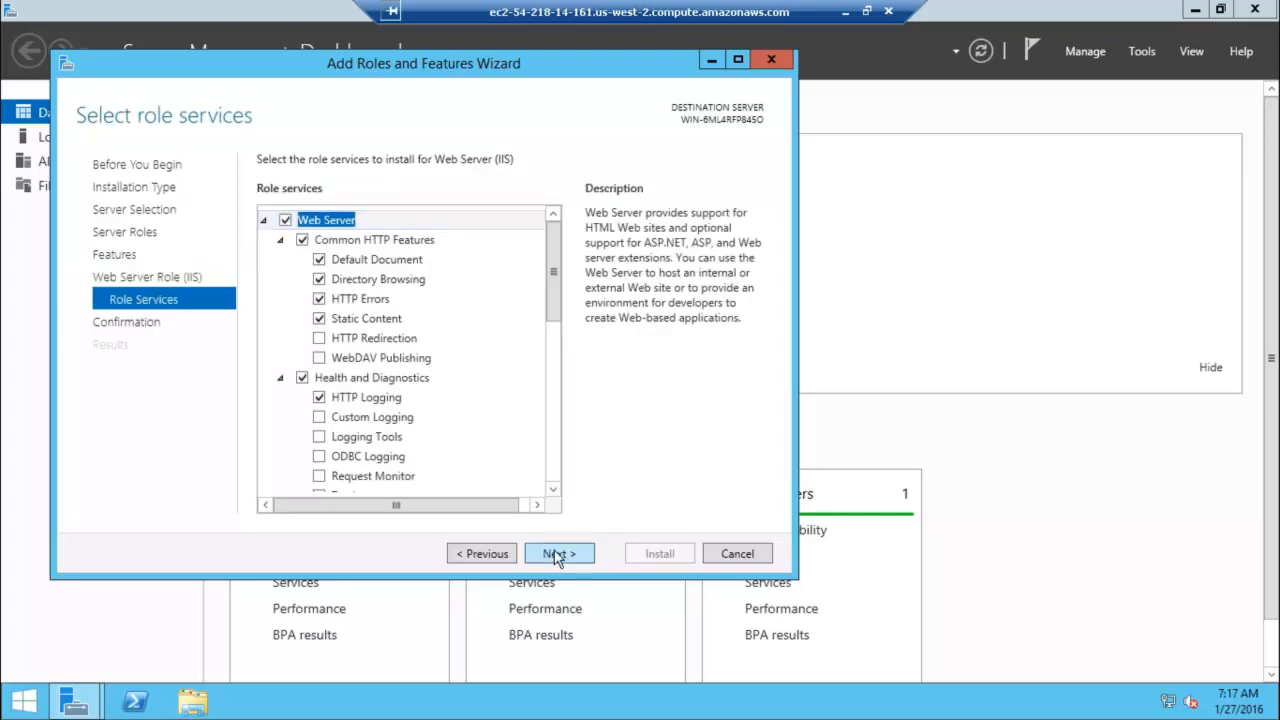
pyautogui.click(556, 556)
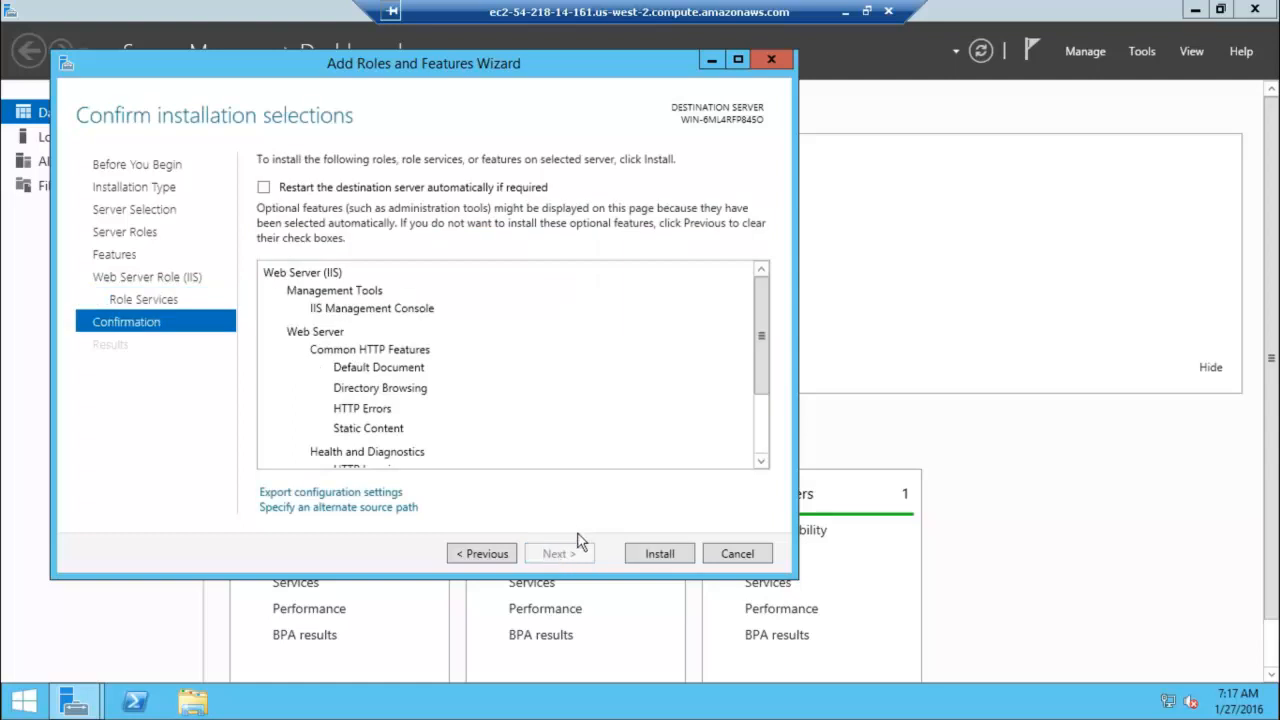
pyautogui.click(638, 556)
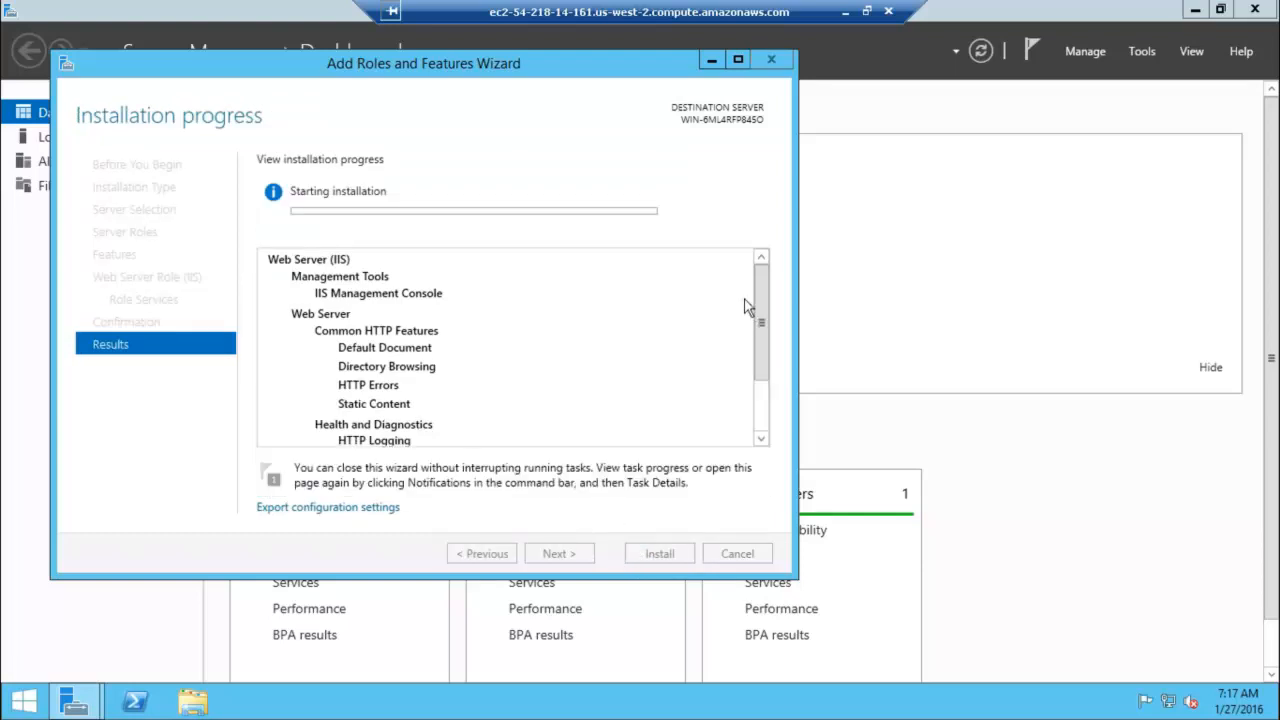
pyautogui.click(845, 11)
pyautogui.hotkey('alt', 'Tab')
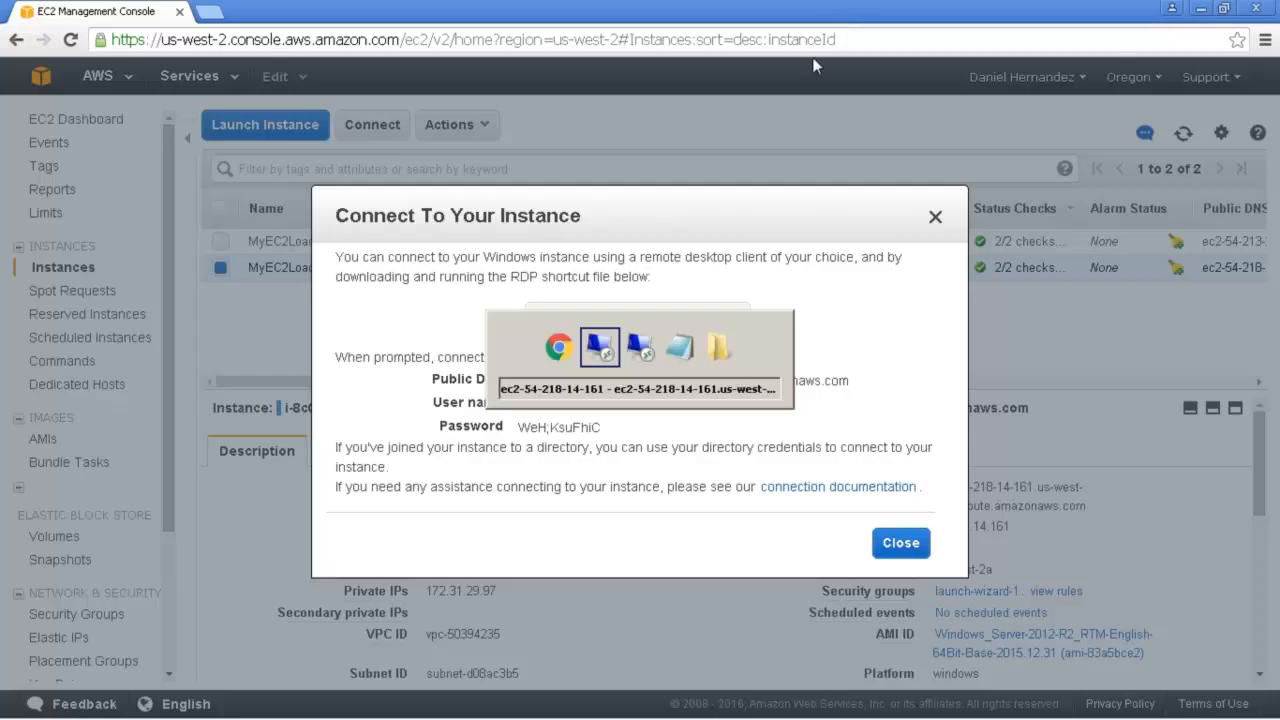
# Step: Close the finished wizard, open the IIS servers page, and bring up the listed server's actions
pyautogui.hotkey('alt', 'Tab')
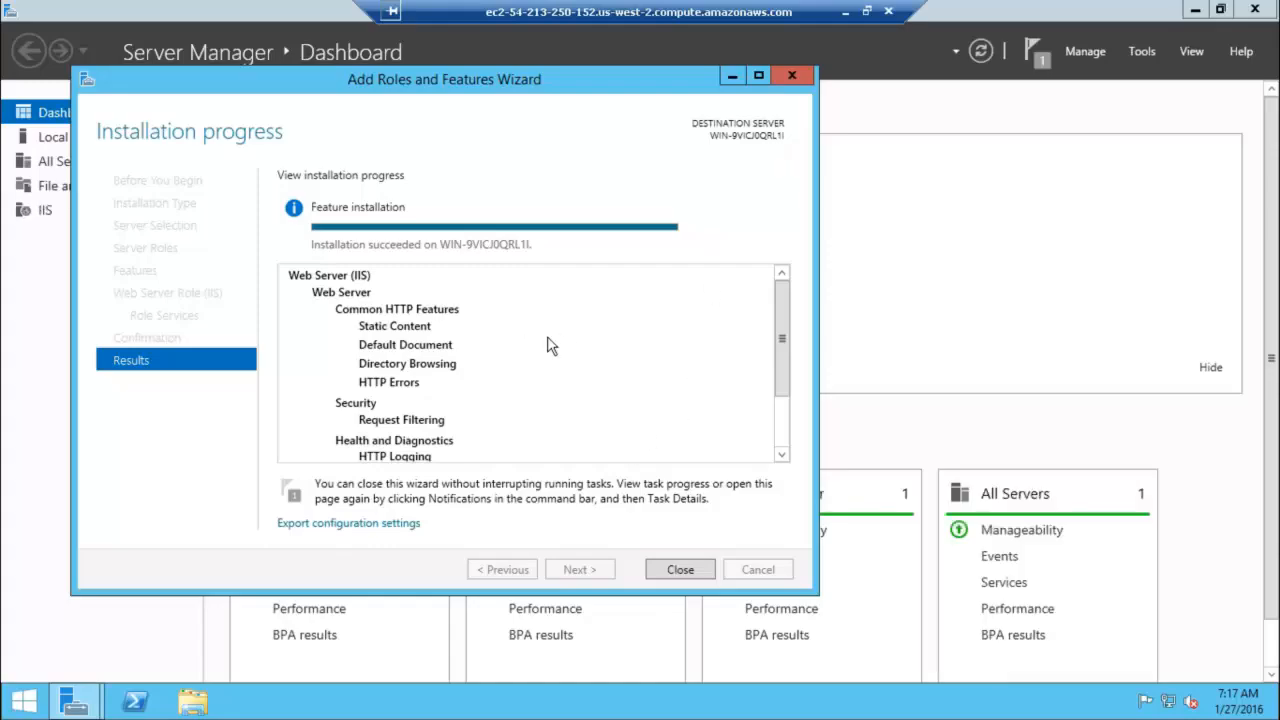
pyautogui.click(676, 569)
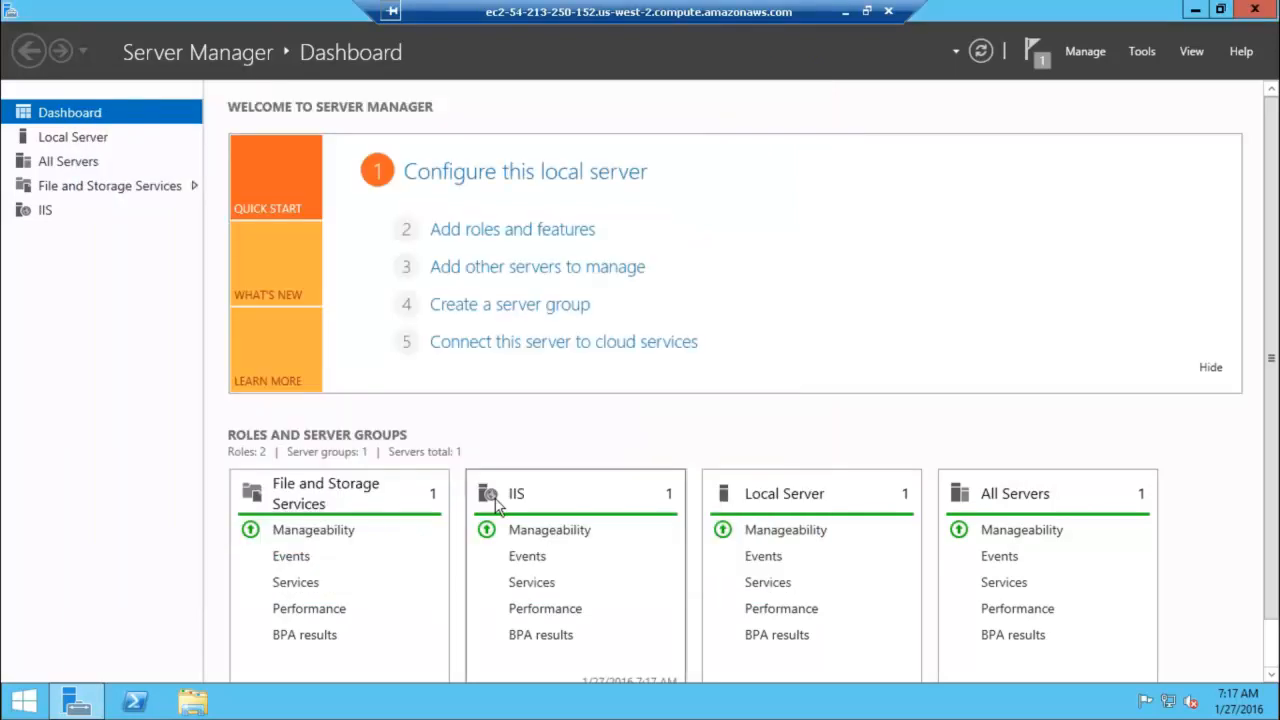
pyautogui.click(46, 212)
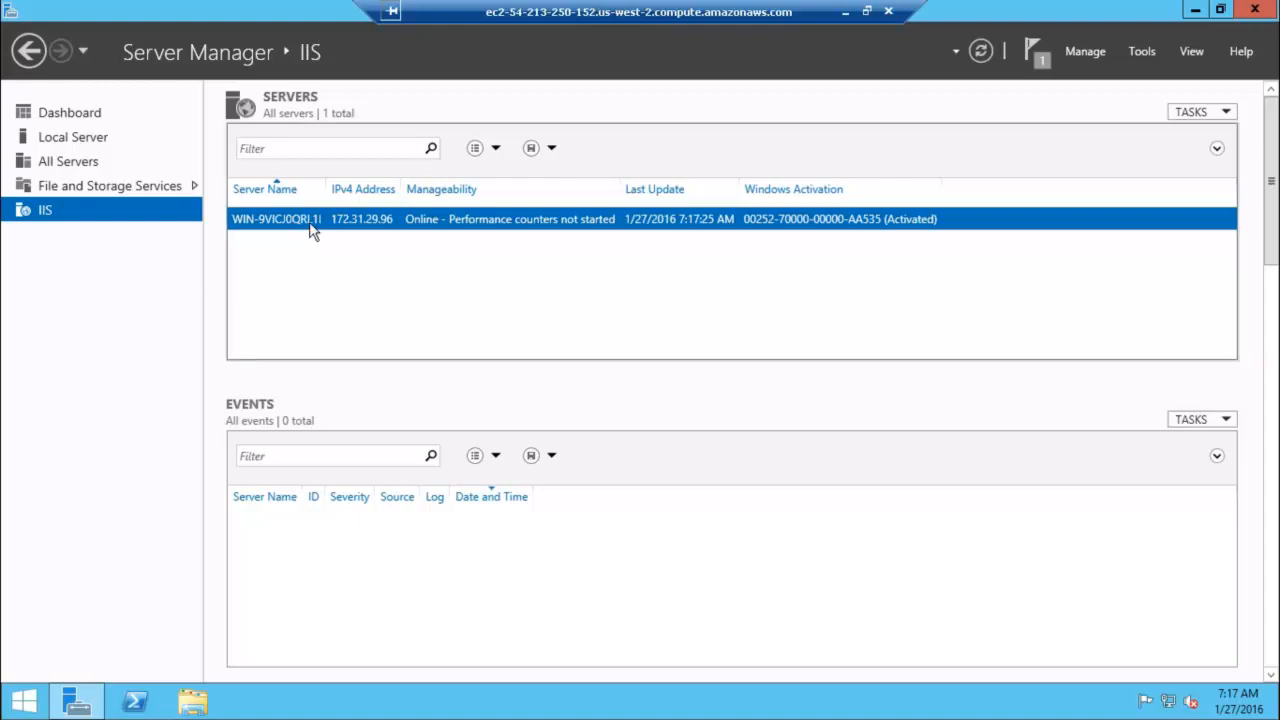
pyautogui.moveTo(332, 188); pyautogui.dragTo(392, 188)
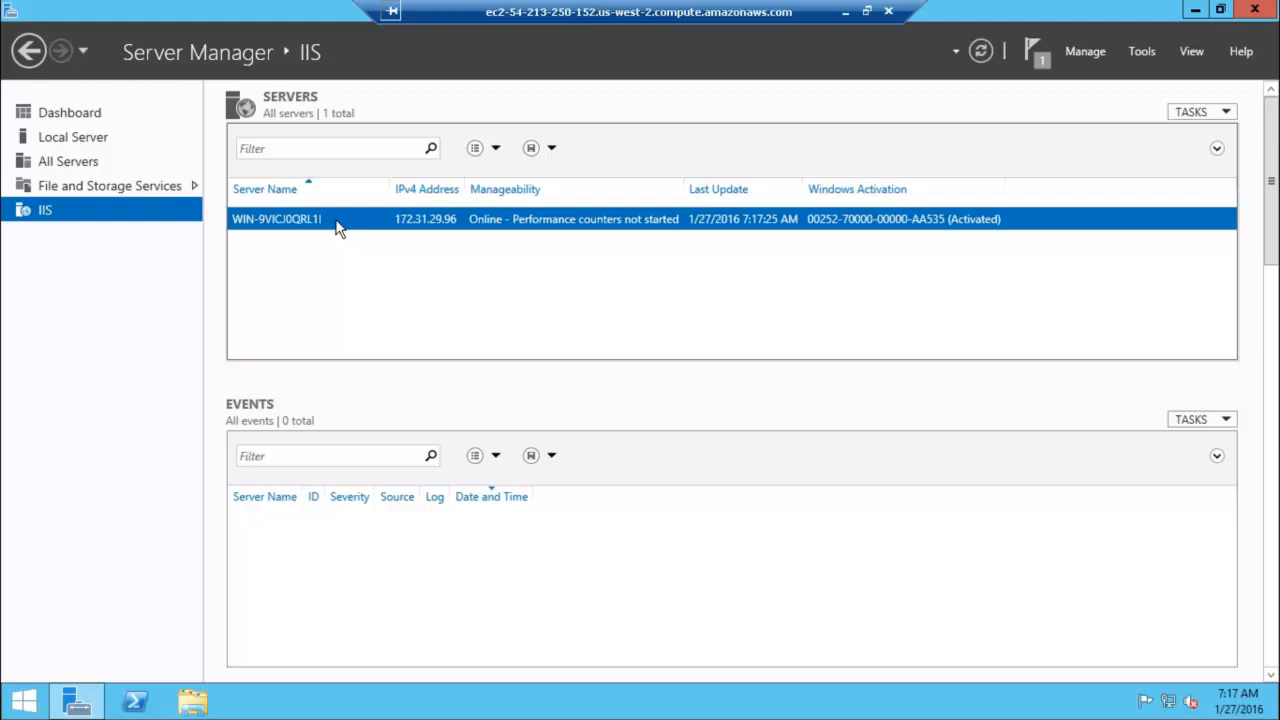
pyautogui.rightClick(338, 228)
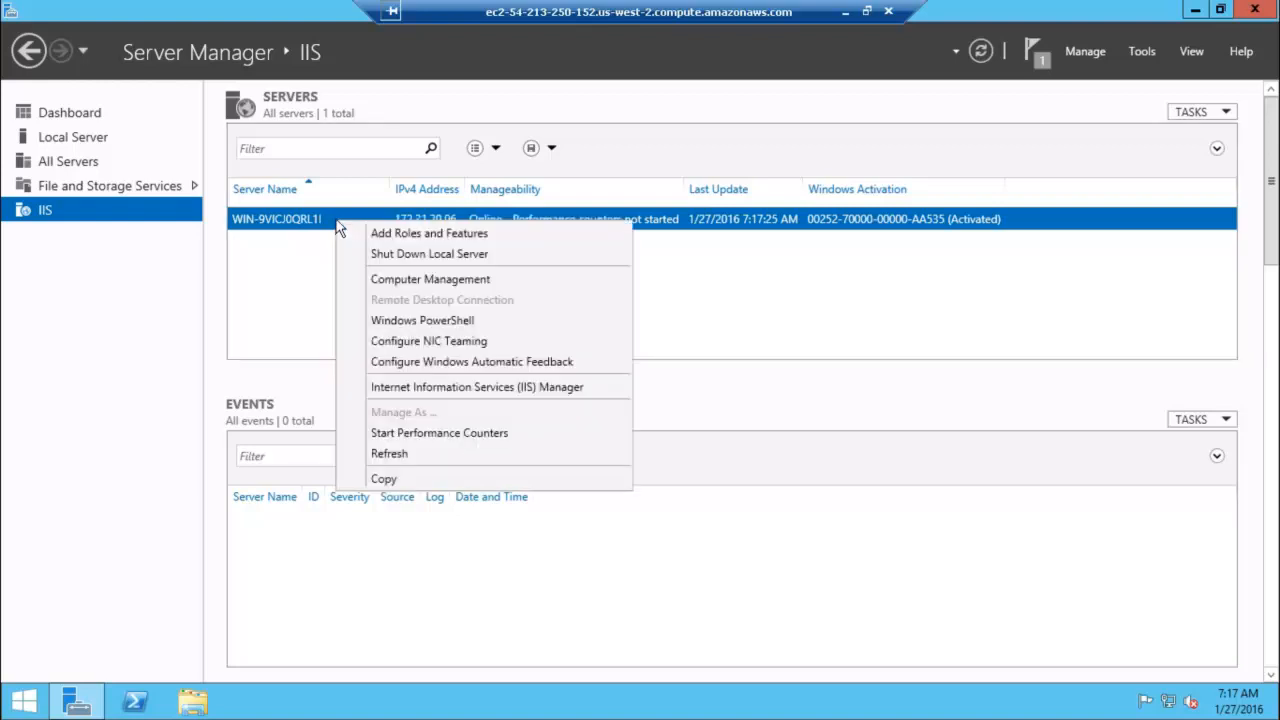
# Step: Launch IIS Manager maximized, expand the server, and decline the Web Platform prompt
pyautogui.click(400, 390)
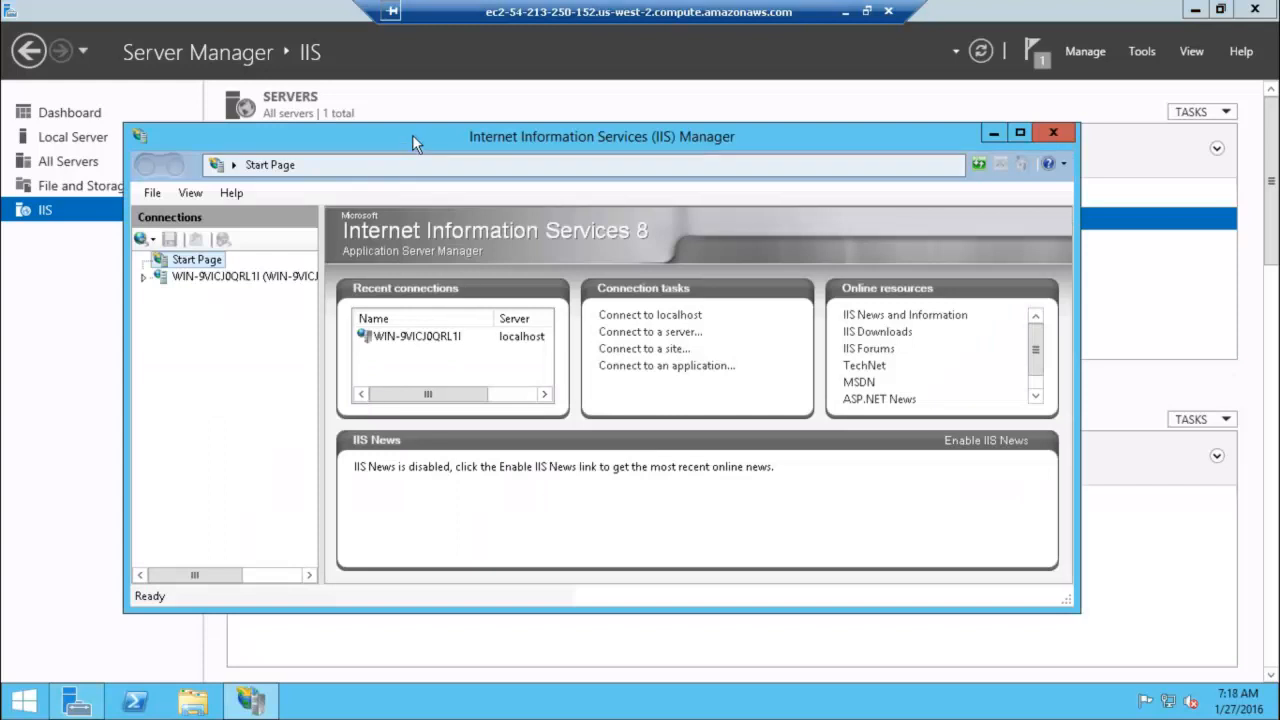
pyautogui.doubleClick(407, 143)
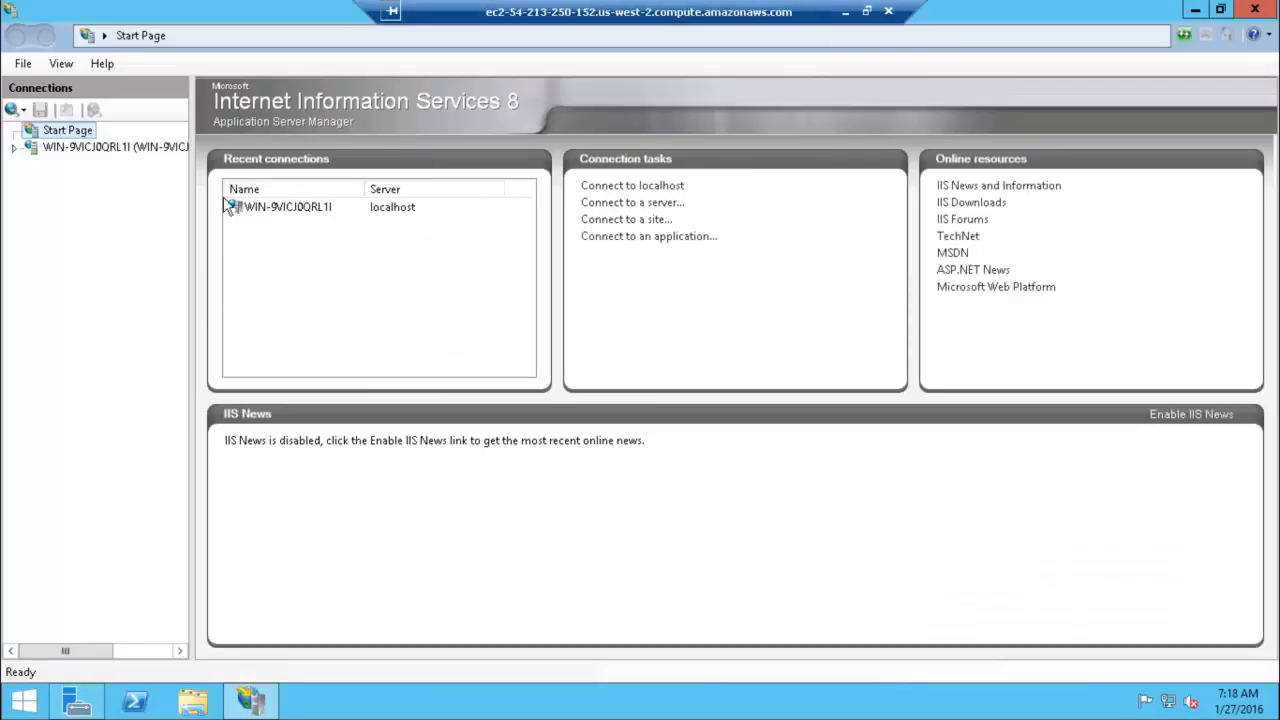
pyautogui.moveTo(191, 184); pyautogui.dragTo(297, 184)
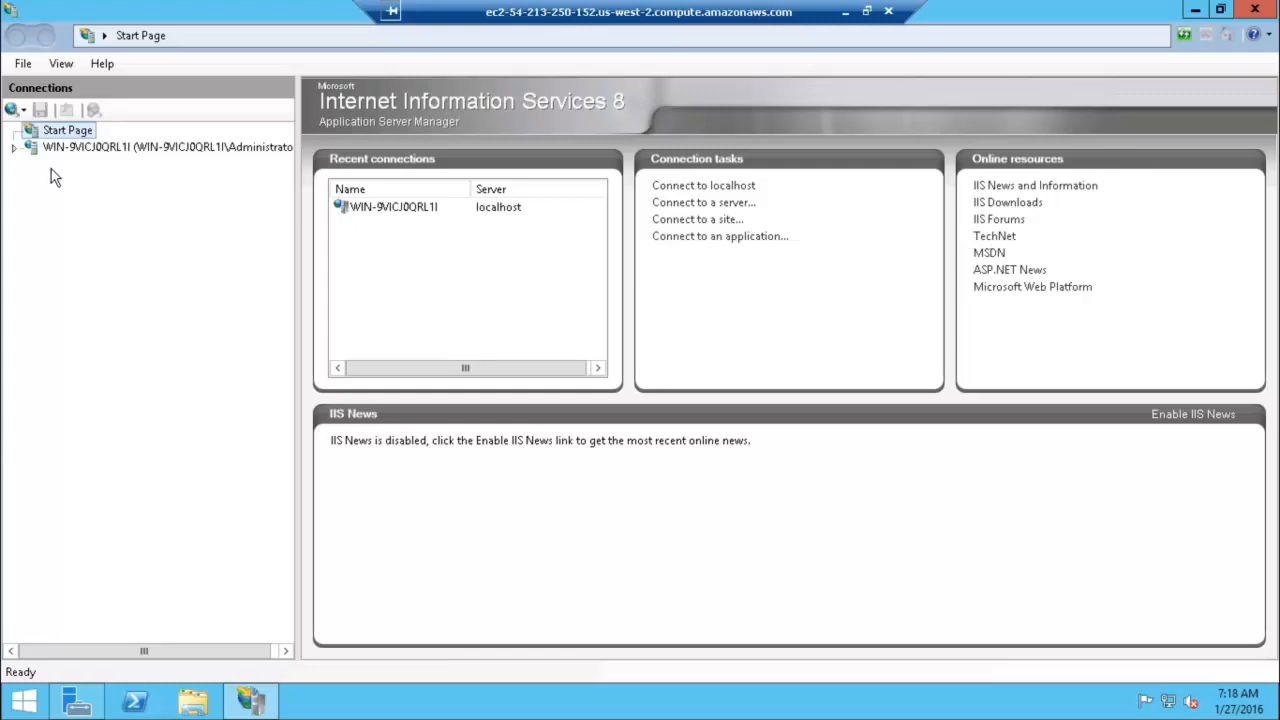
pyautogui.click(13, 147)
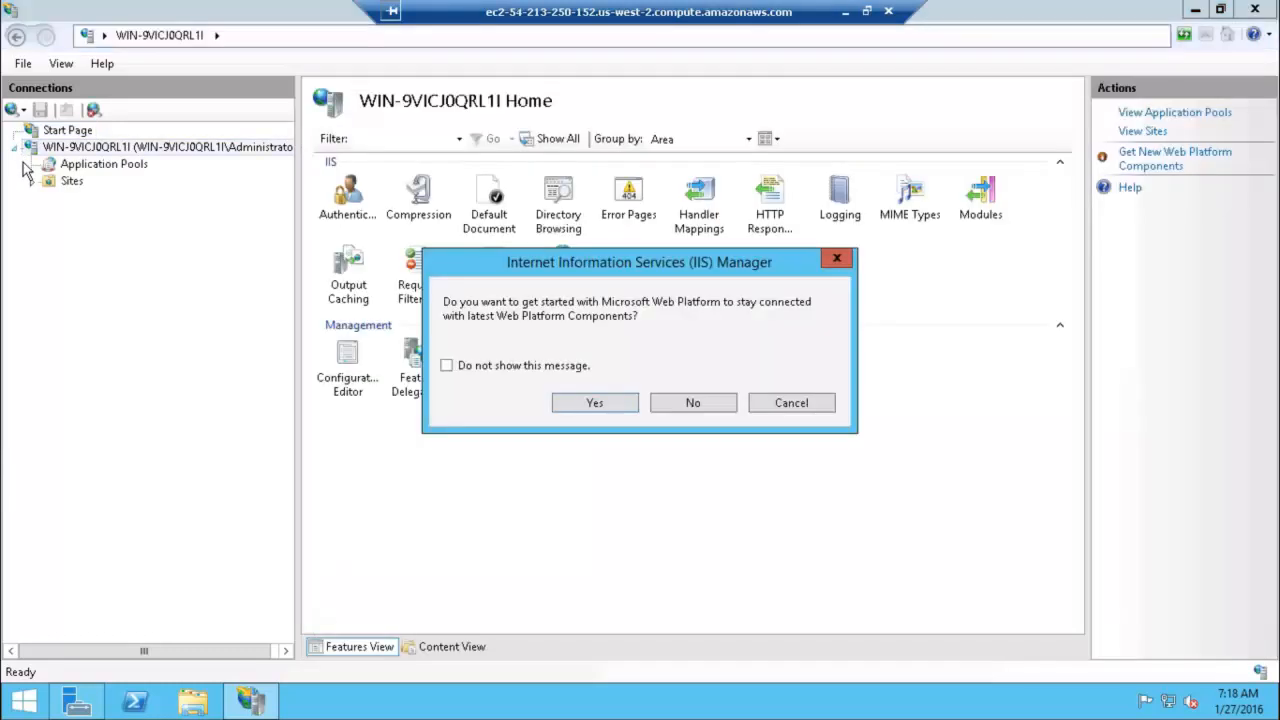
pyautogui.click(668, 408)
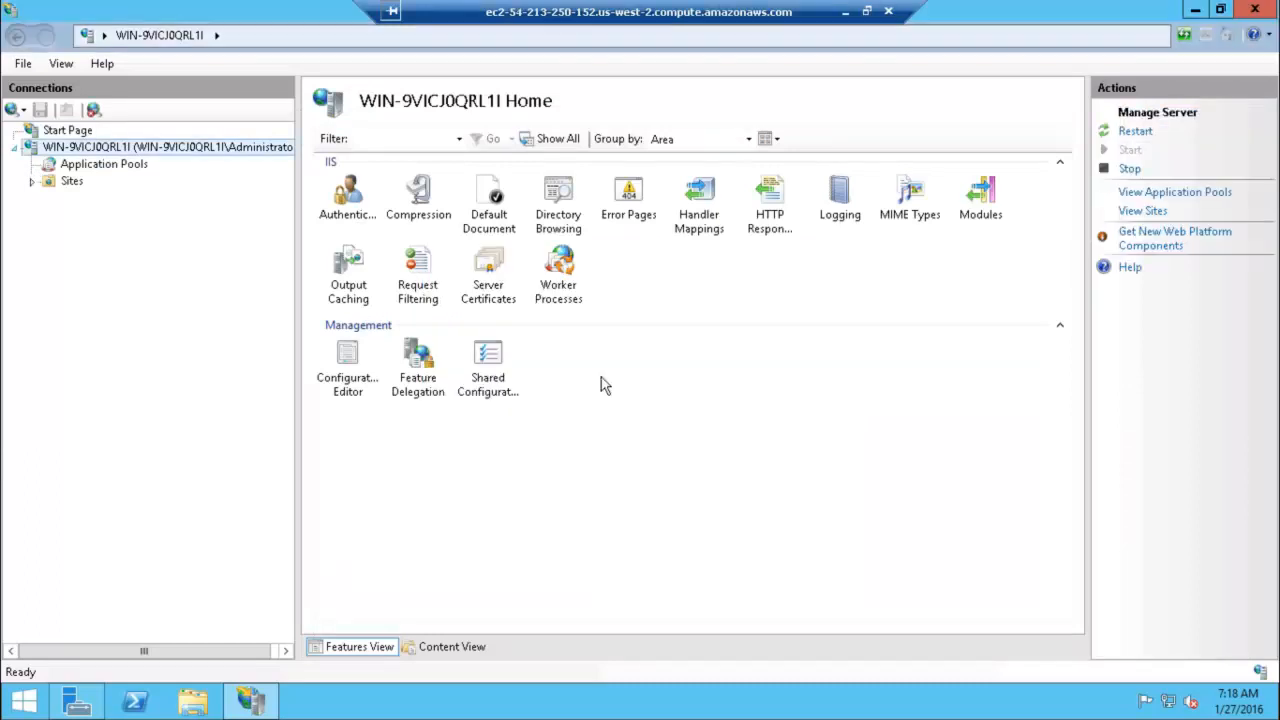
# Step: Expand Sites and browse the Default Web Site to show the IIS welcome page at localhost
pyautogui.click(32, 183)
pyautogui.click(98, 200)
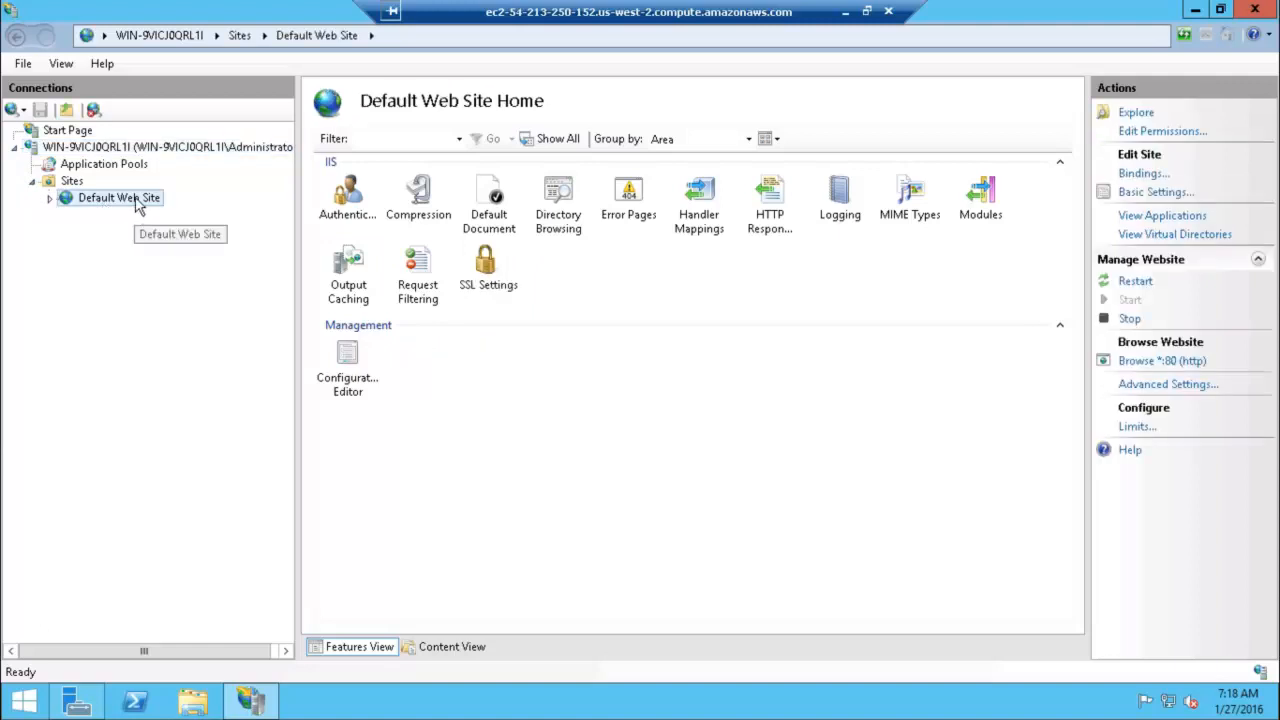
pyautogui.rightClick(138, 204)
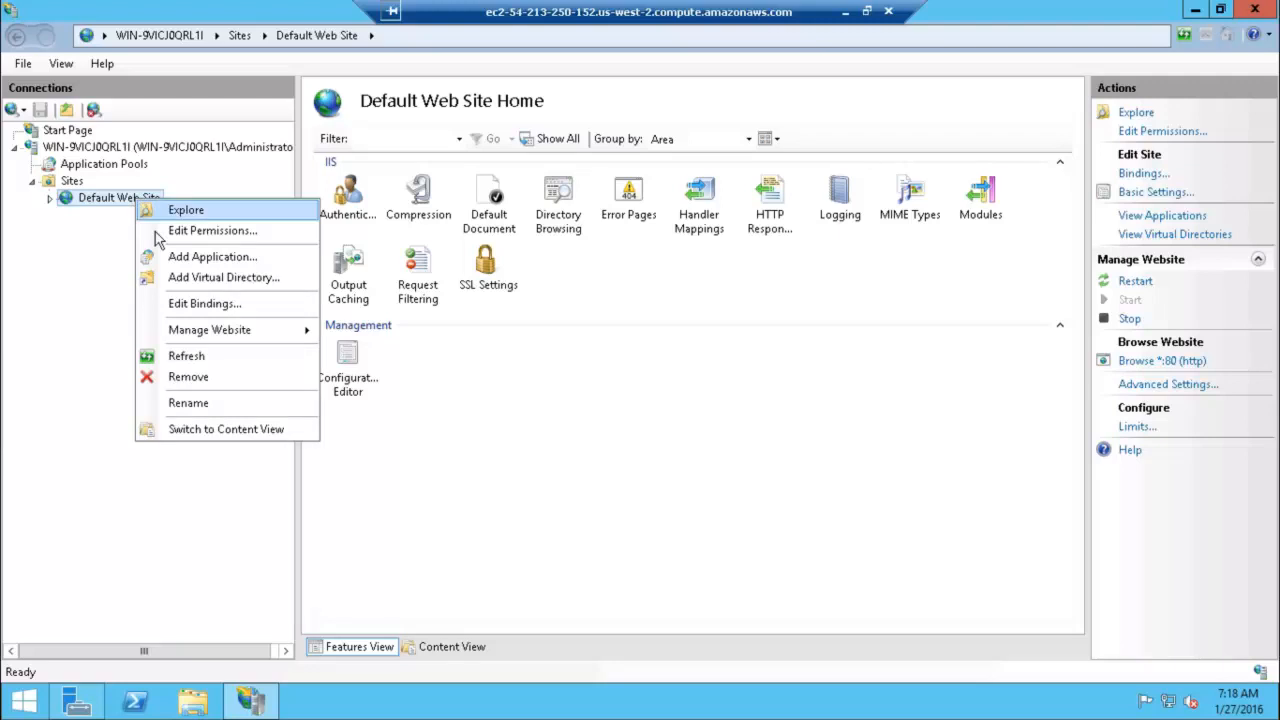
pyautogui.moveTo(258, 332)
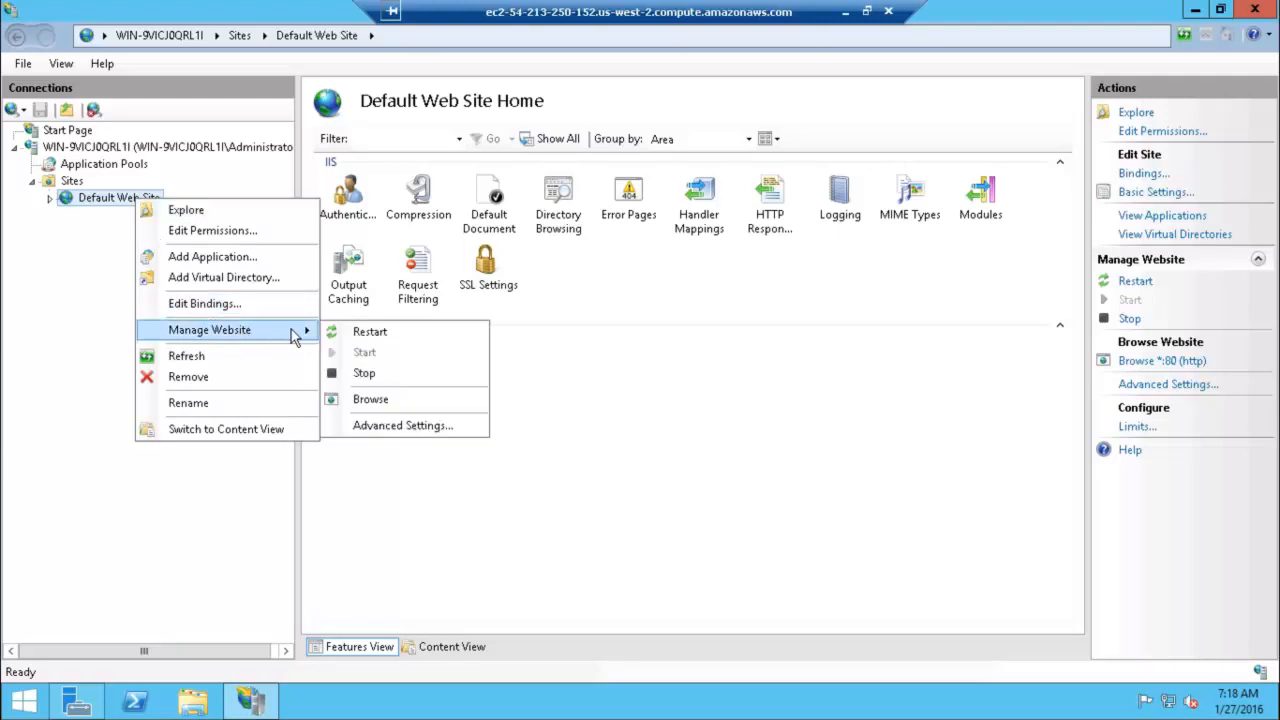
pyautogui.click(377, 401)
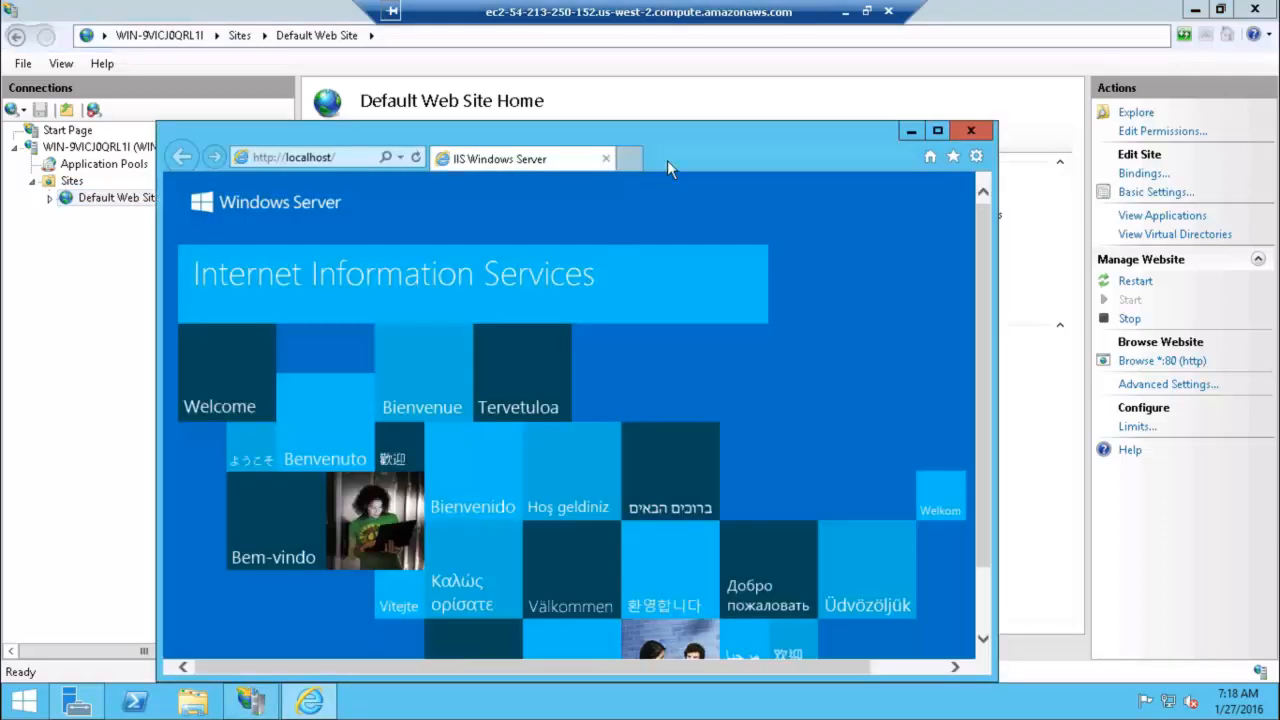
pyautogui.moveTo(697, 150); pyautogui.dragTo(782, 106)
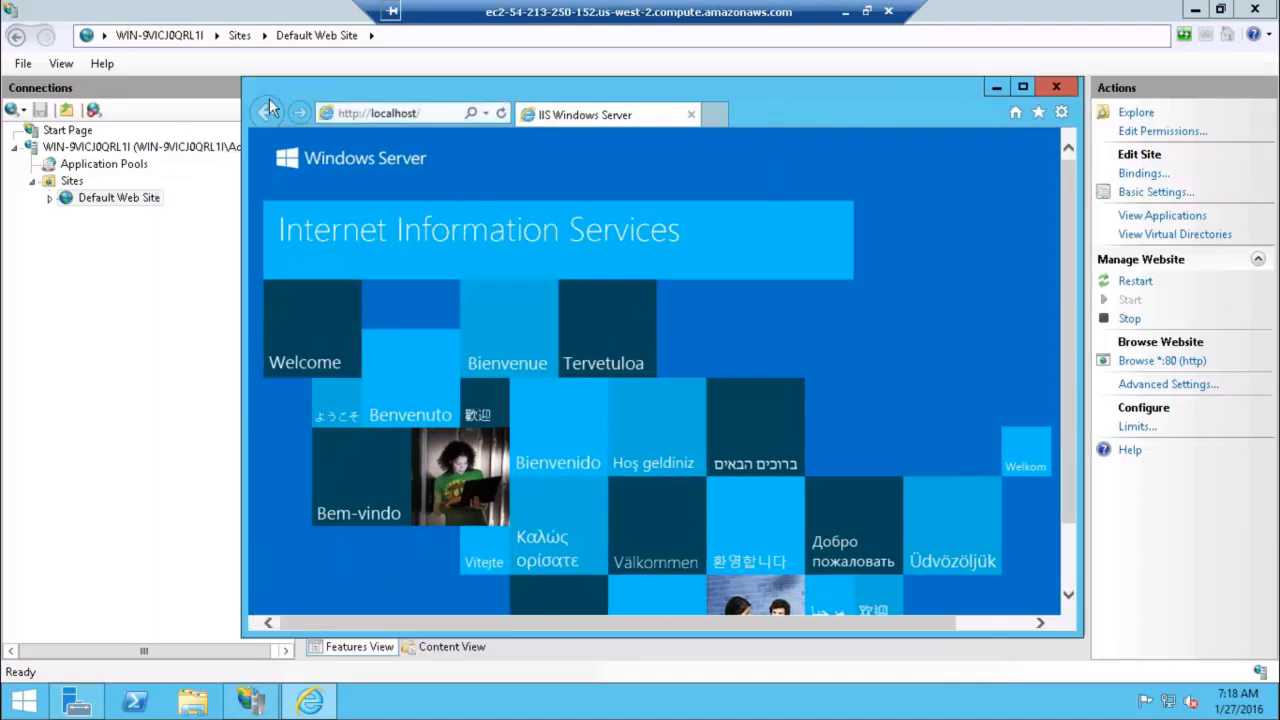
# Step: Explore the Default Web Site's folder C:\inetpub\wwwroot in File Explorer
pyautogui.rightClick(123, 201)
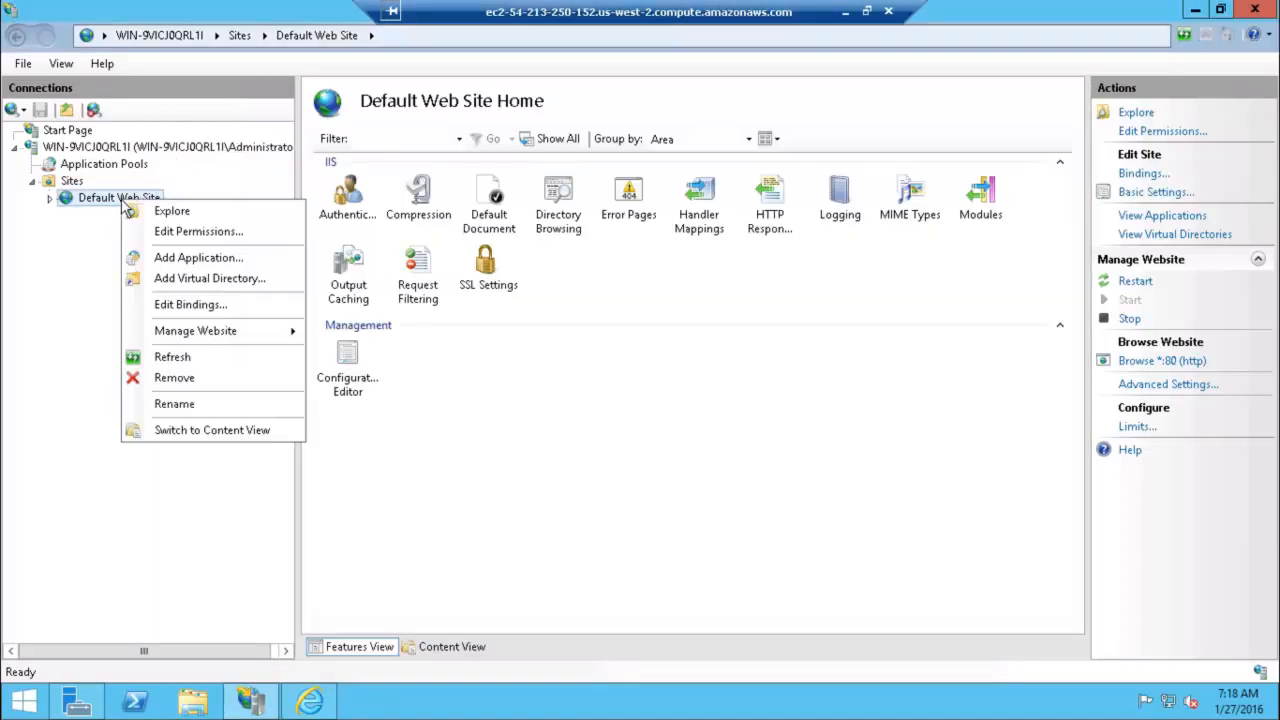
pyautogui.click(112, 220)
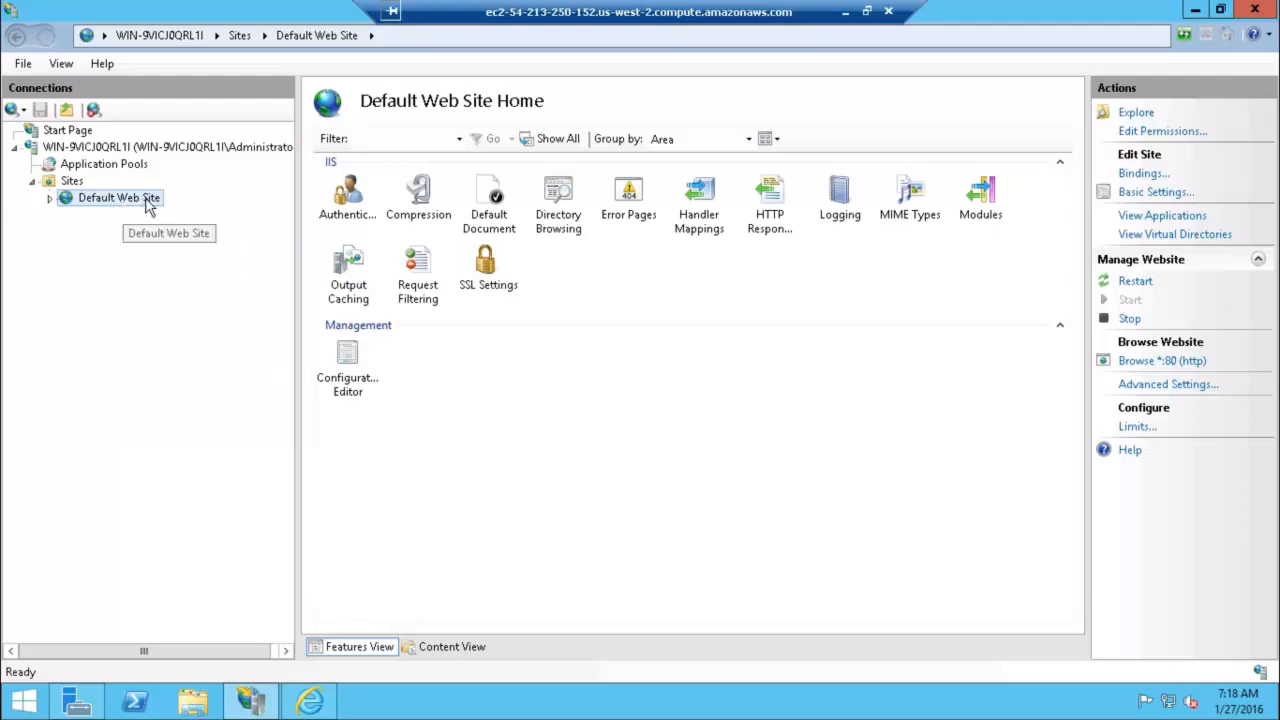
pyautogui.rightClick(145, 205)
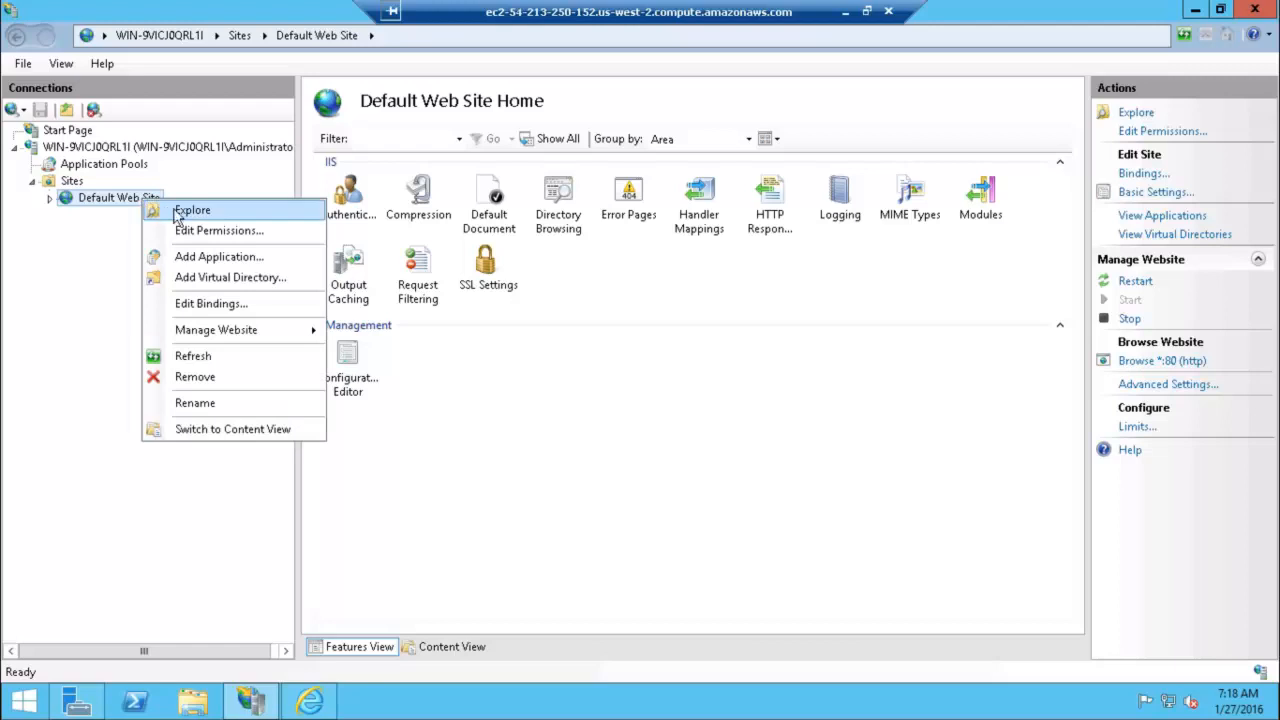
pyautogui.click(176, 210)
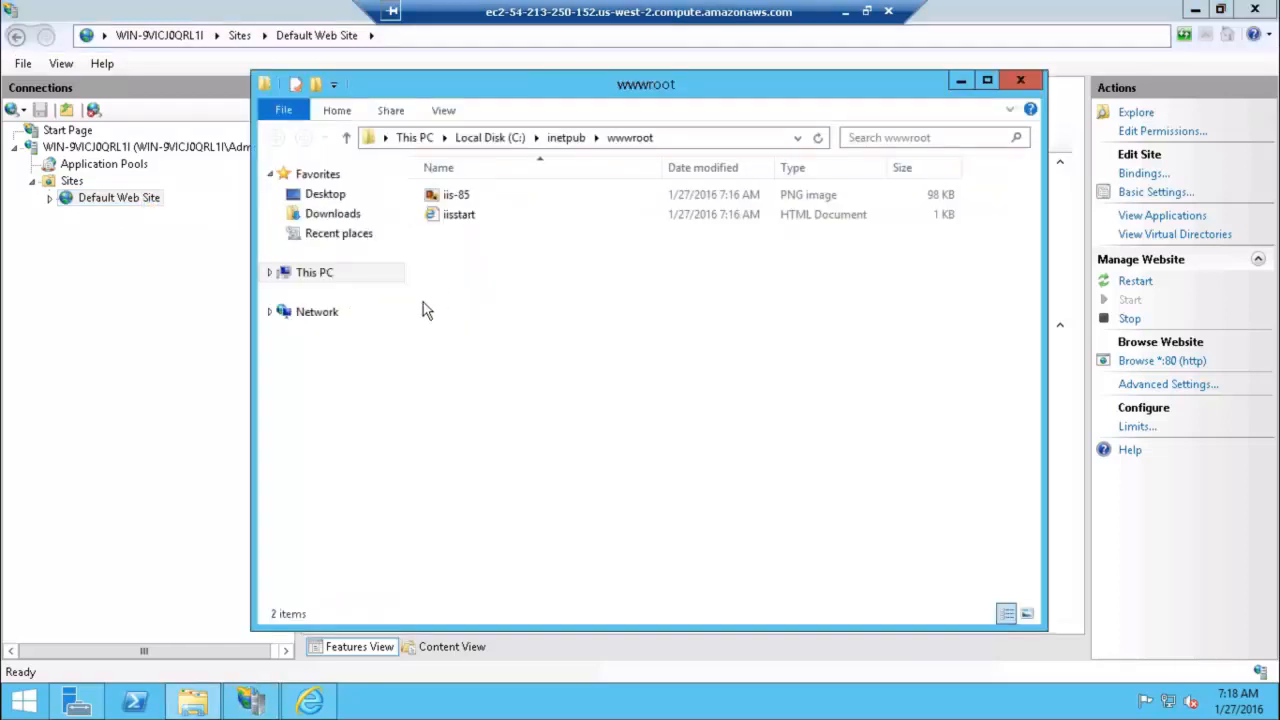
# Step: Open the iisstart file in Notepad for editing
pyautogui.rightClick(492, 218)
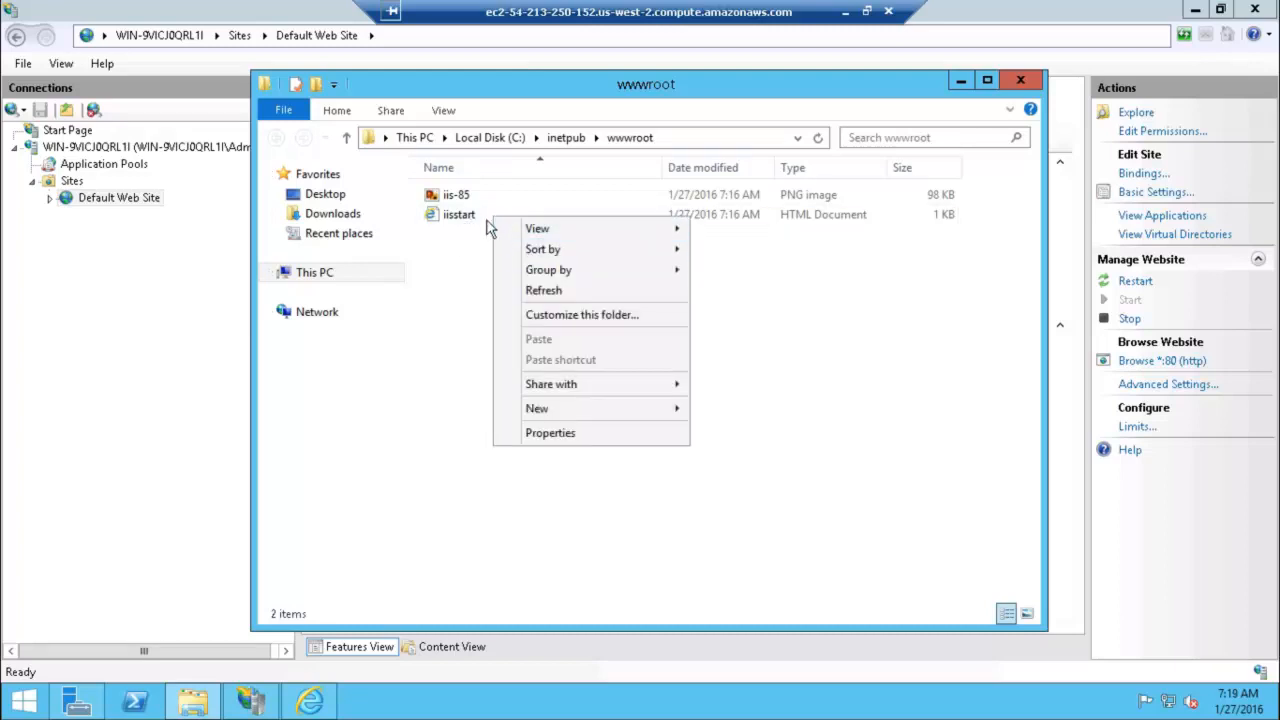
pyautogui.rightClick(488, 220)
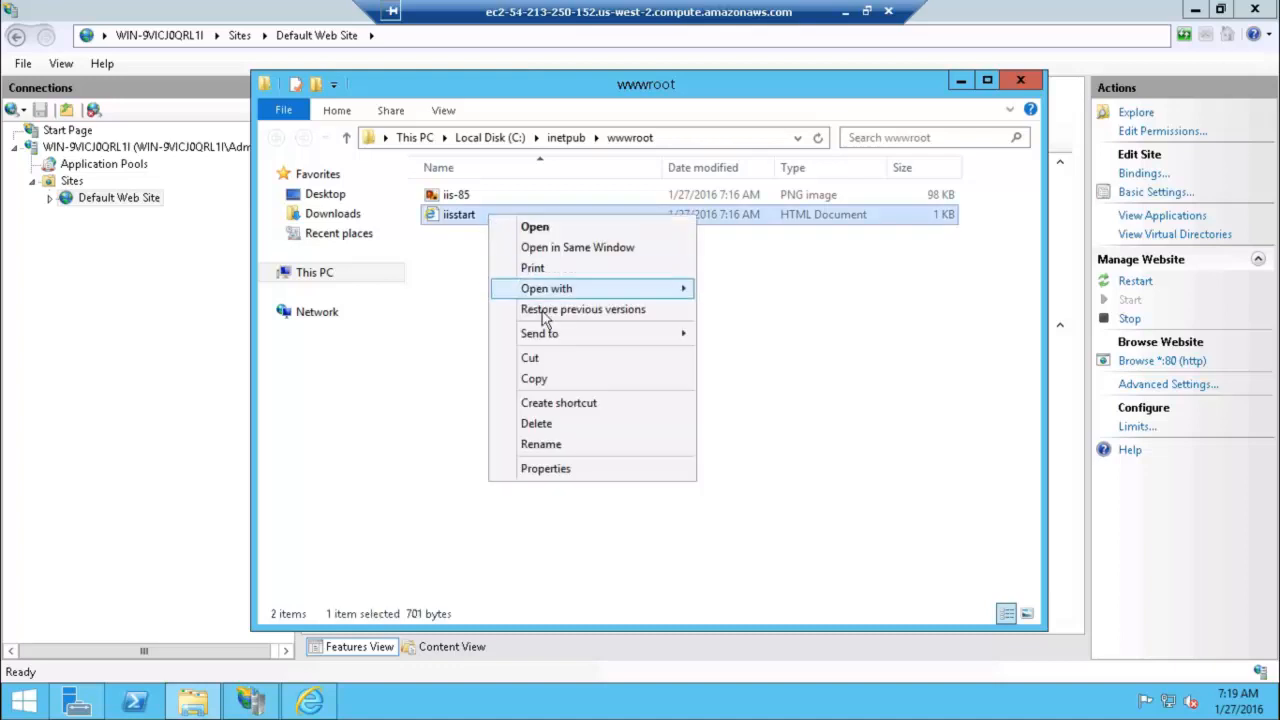
pyautogui.moveTo(667, 295)
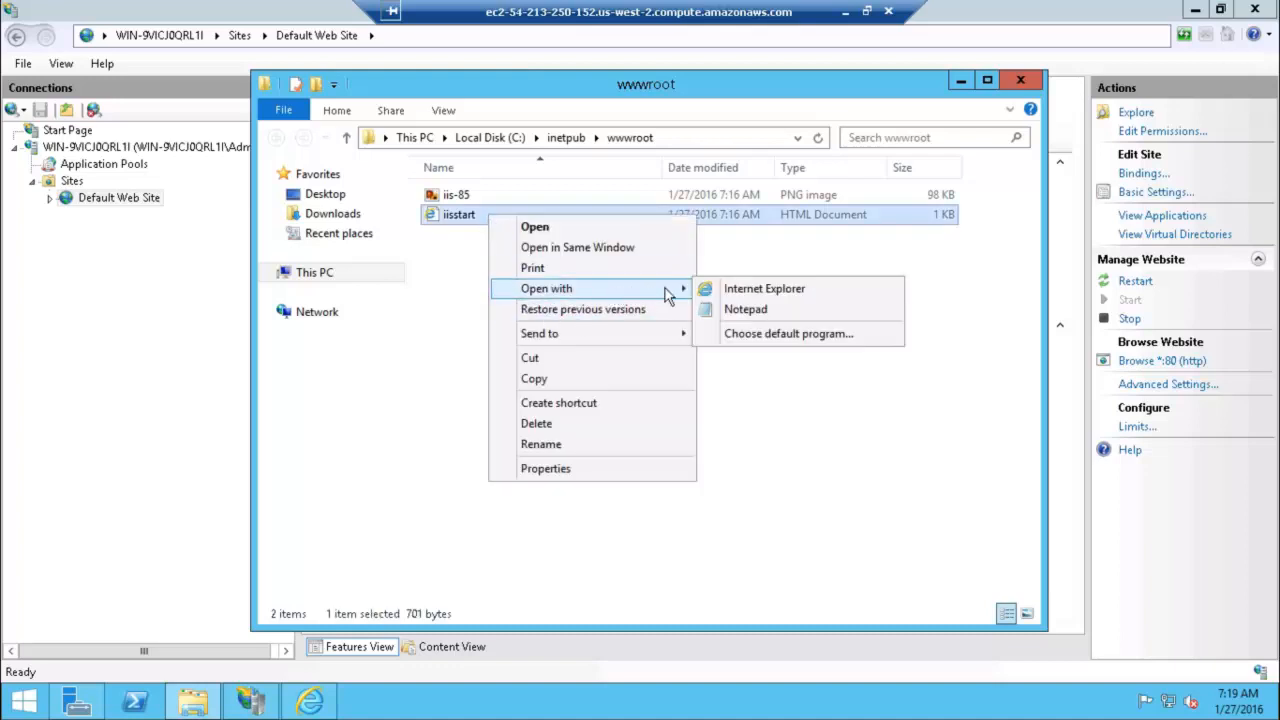
pyautogui.click(731, 310)
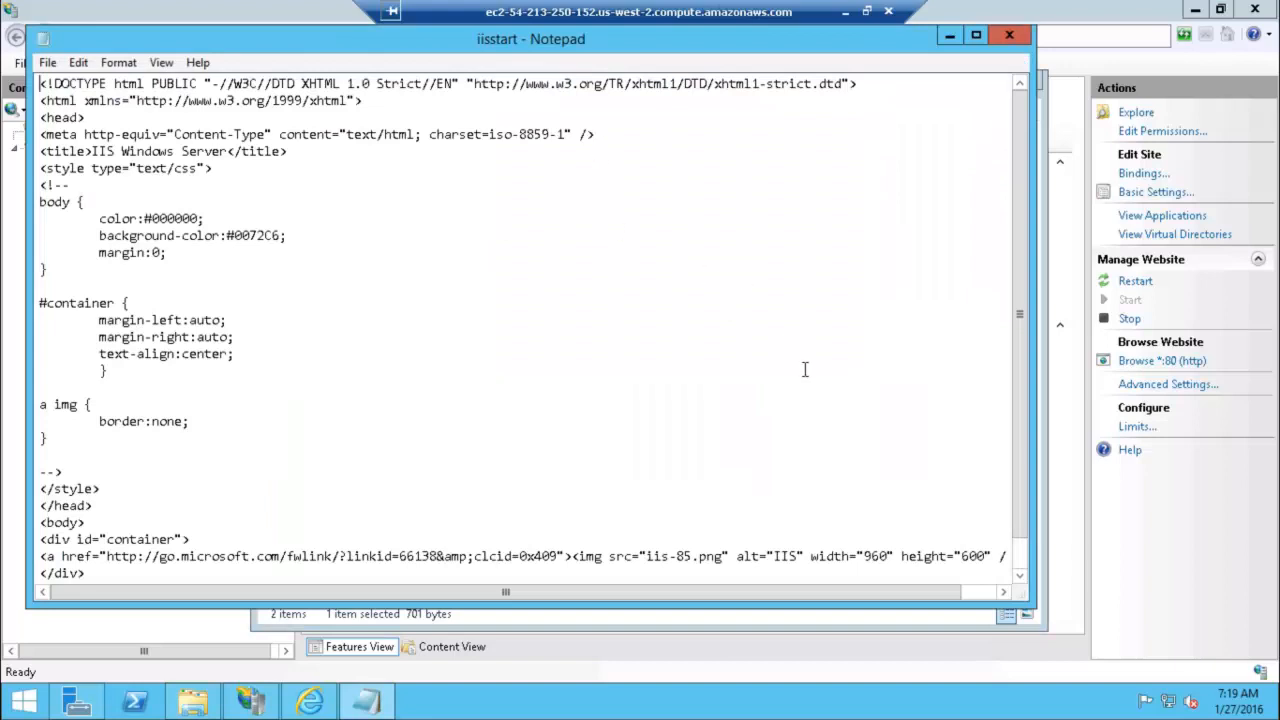
# Step: Delete the <style> block and the container div with the image link from iisstart
pyautogui.scroll(-1, 804, 367)
pyautogui.scroll(1, 510, 328)
pyautogui.moveTo(119, 487); pyautogui.dragTo(30, 169)
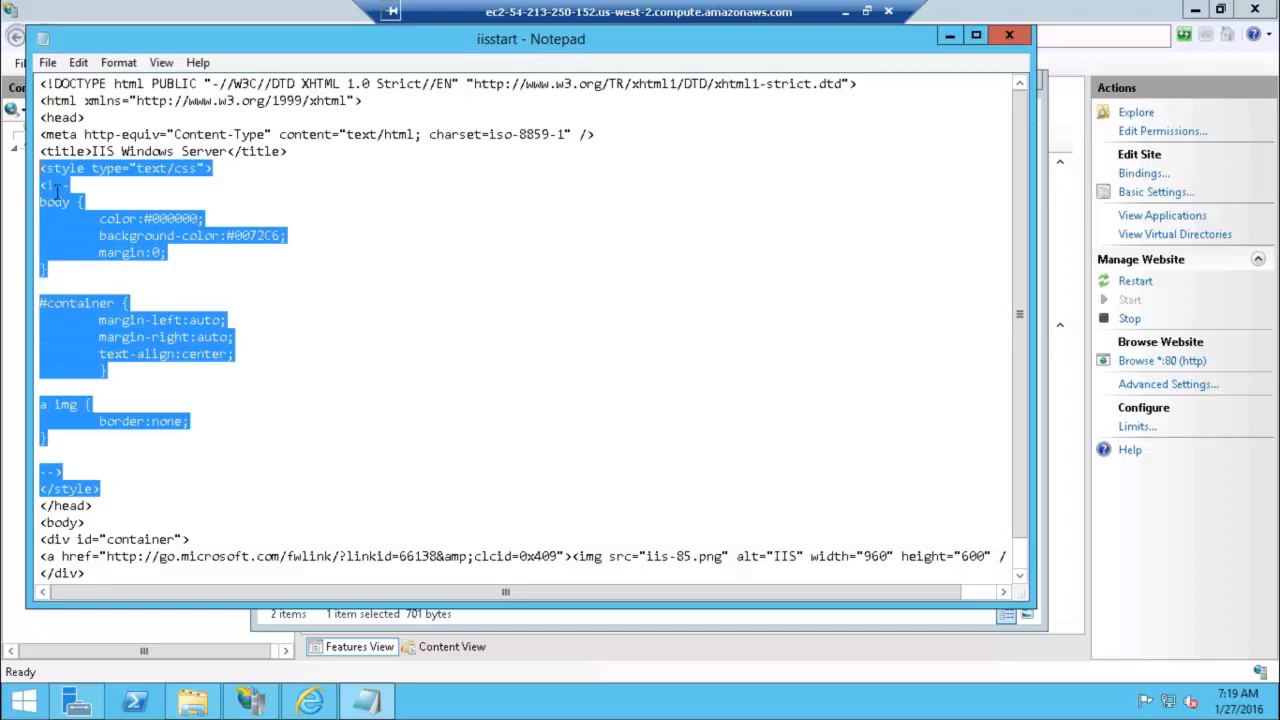
pyautogui.press('Delete')
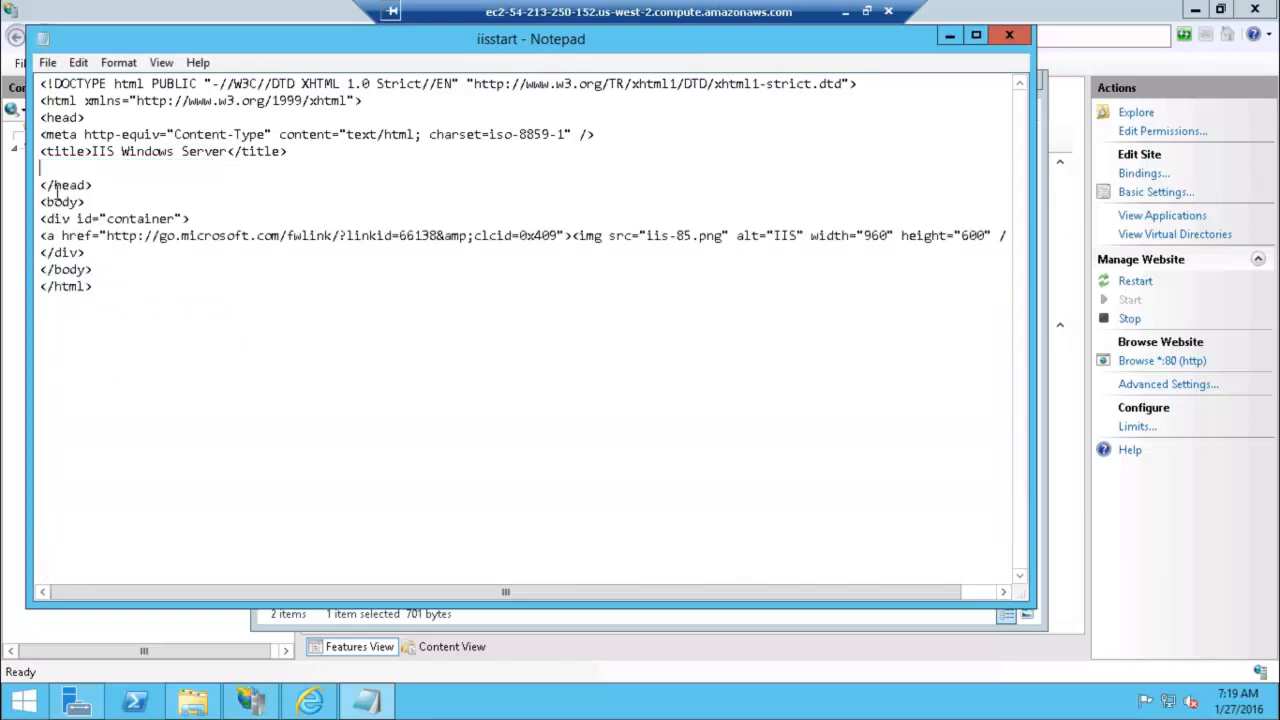
pyautogui.press('Delete')
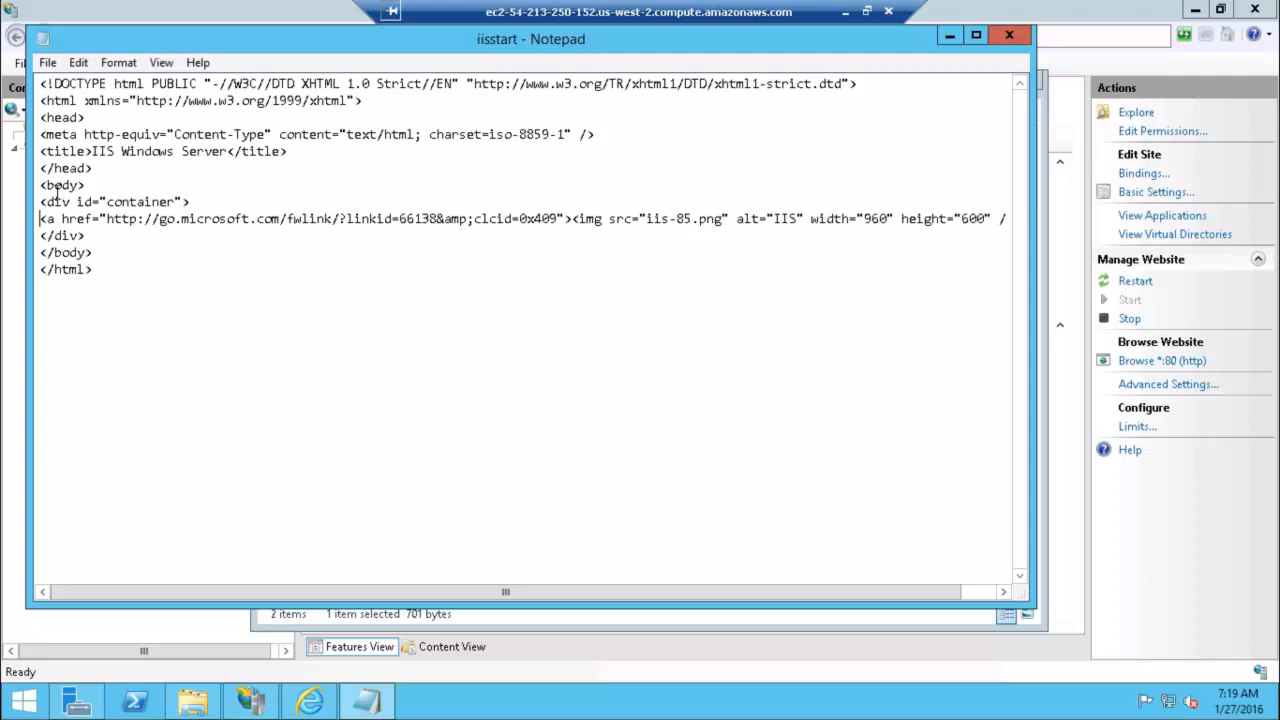
pyautogui.moveTo(102, 236); pyautogui.dragTo(30, 203)
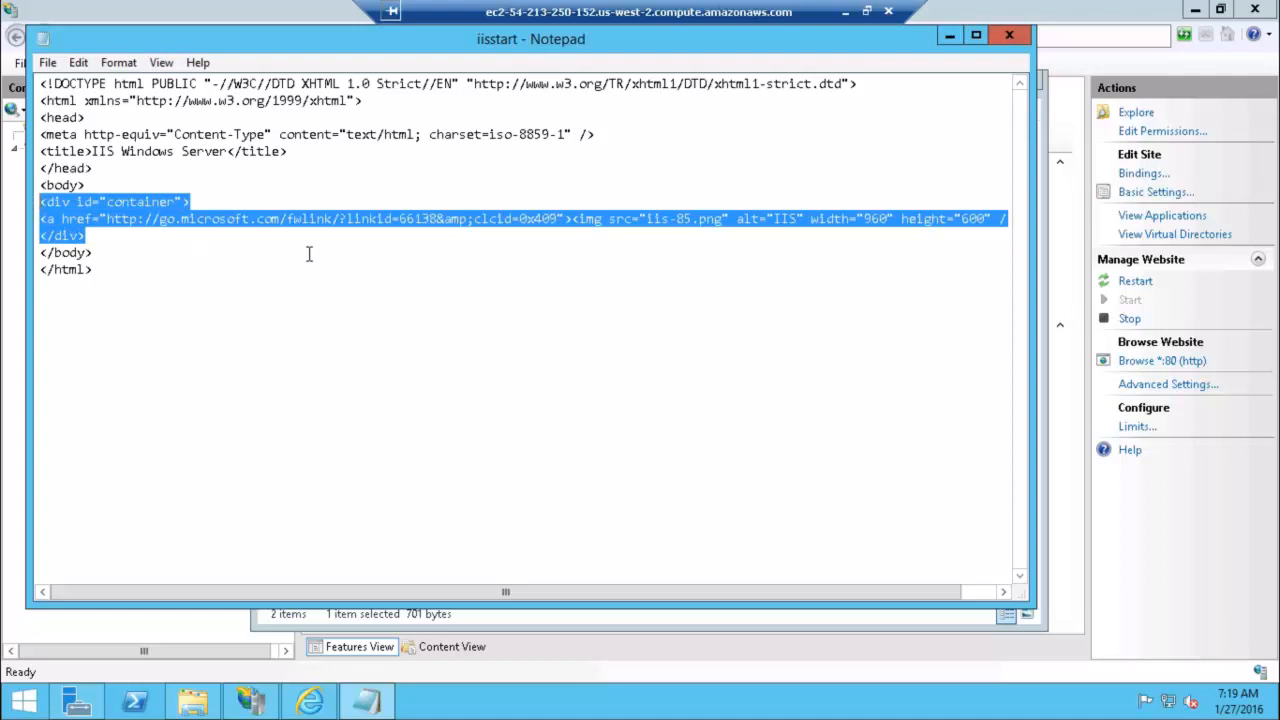
pyautogui.press('BackSpace')
# Step: Write 'Content provided by EC2 instance 1' in the body and save iisstart
pyautogui.press('Return')
pyautogui.press('Return')
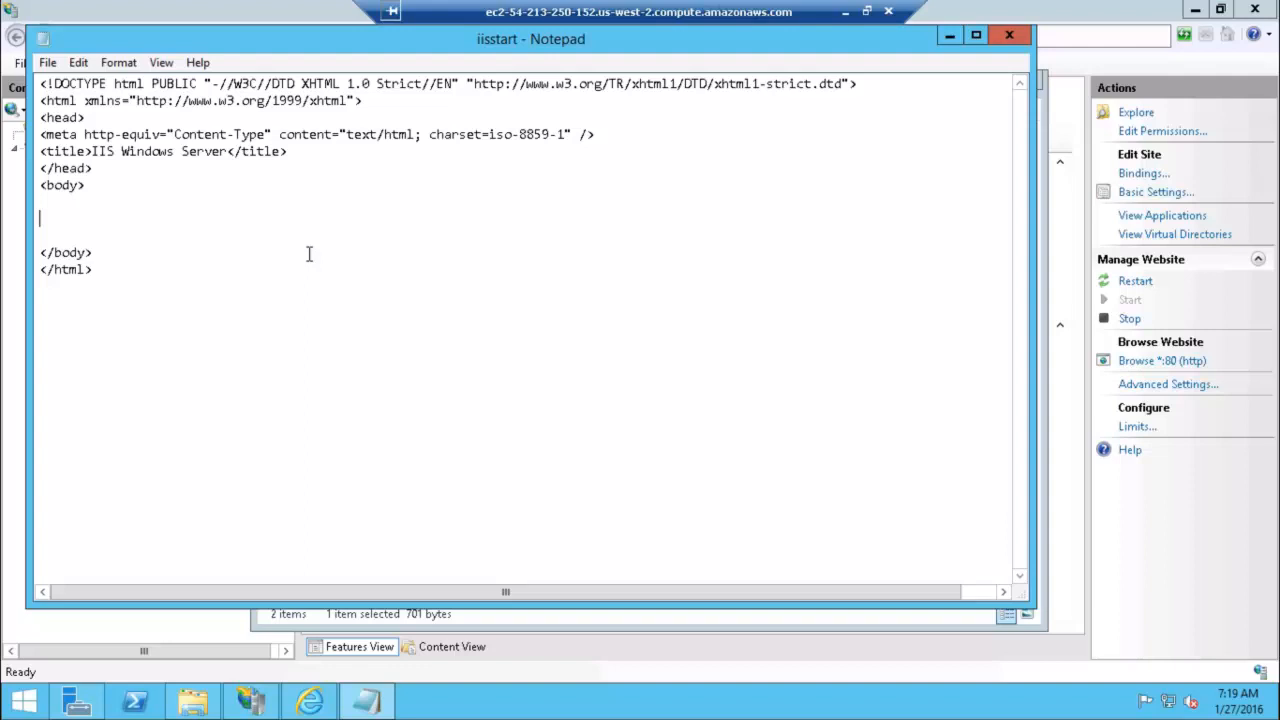
pyautogui.write('Content provided')
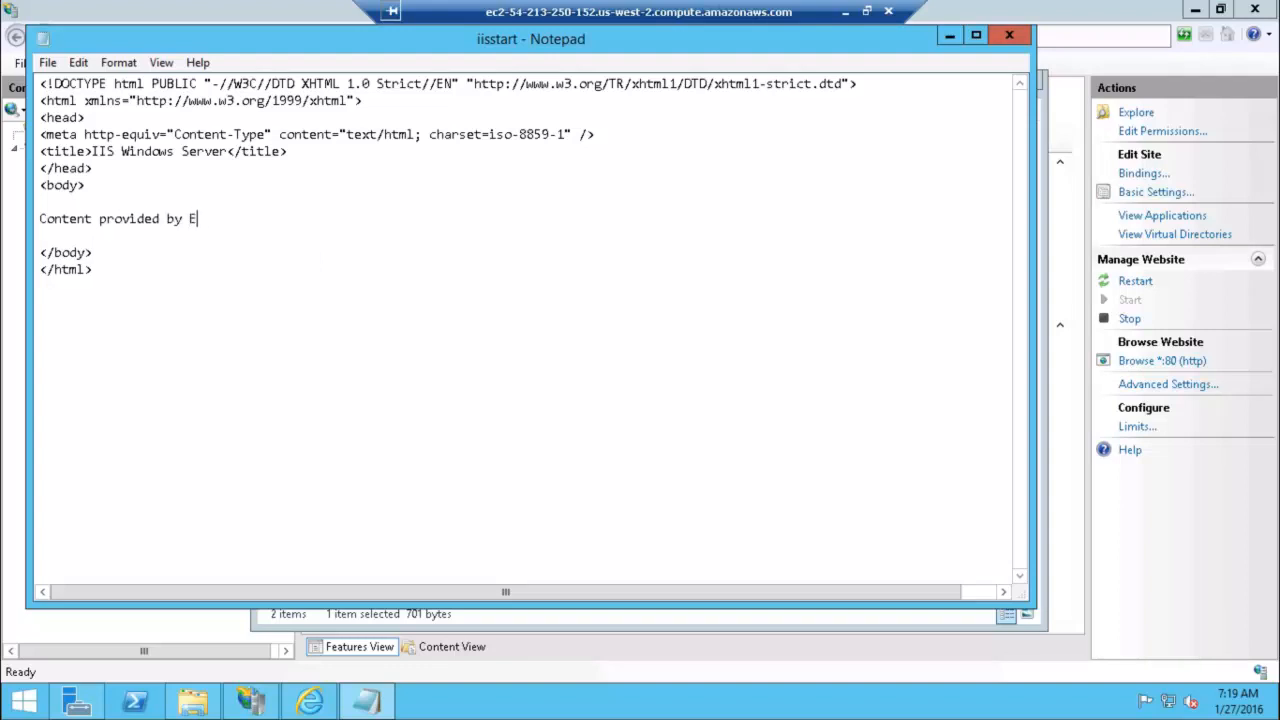
pyautogui.write('by EC2 instance 1')
pyautogui.click(45, 66)
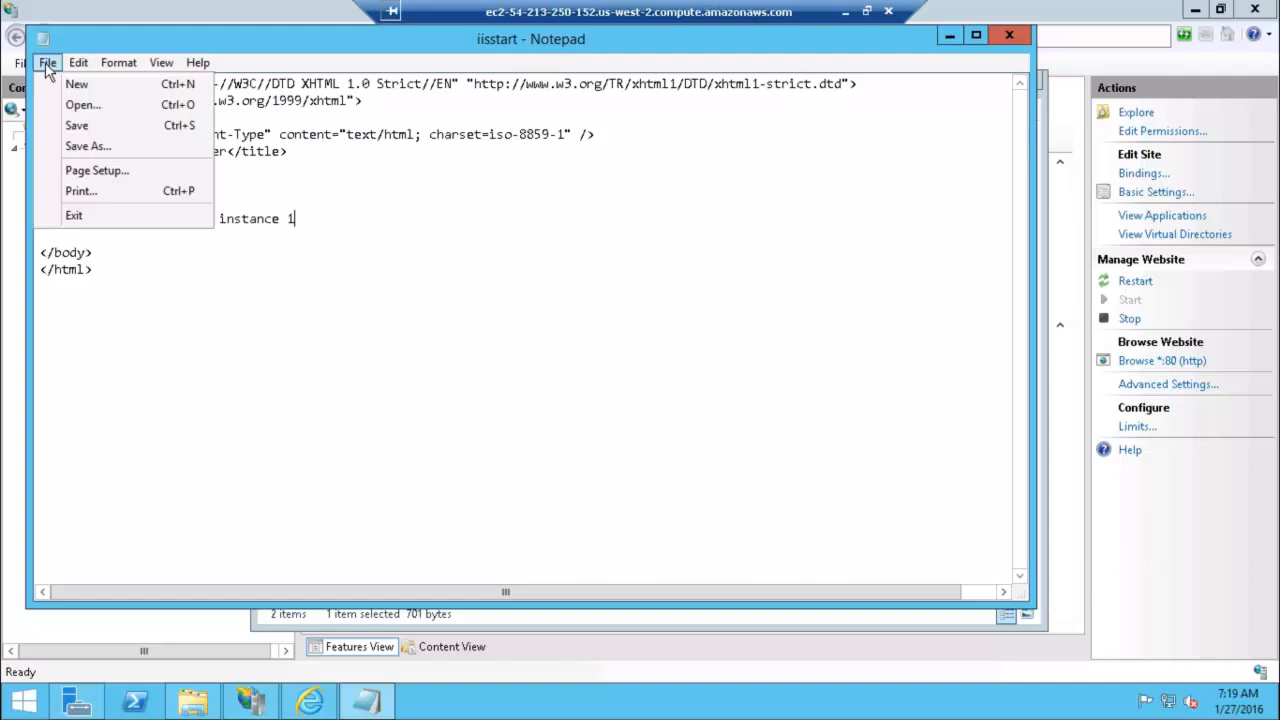
pyautogui.click(90, 128)
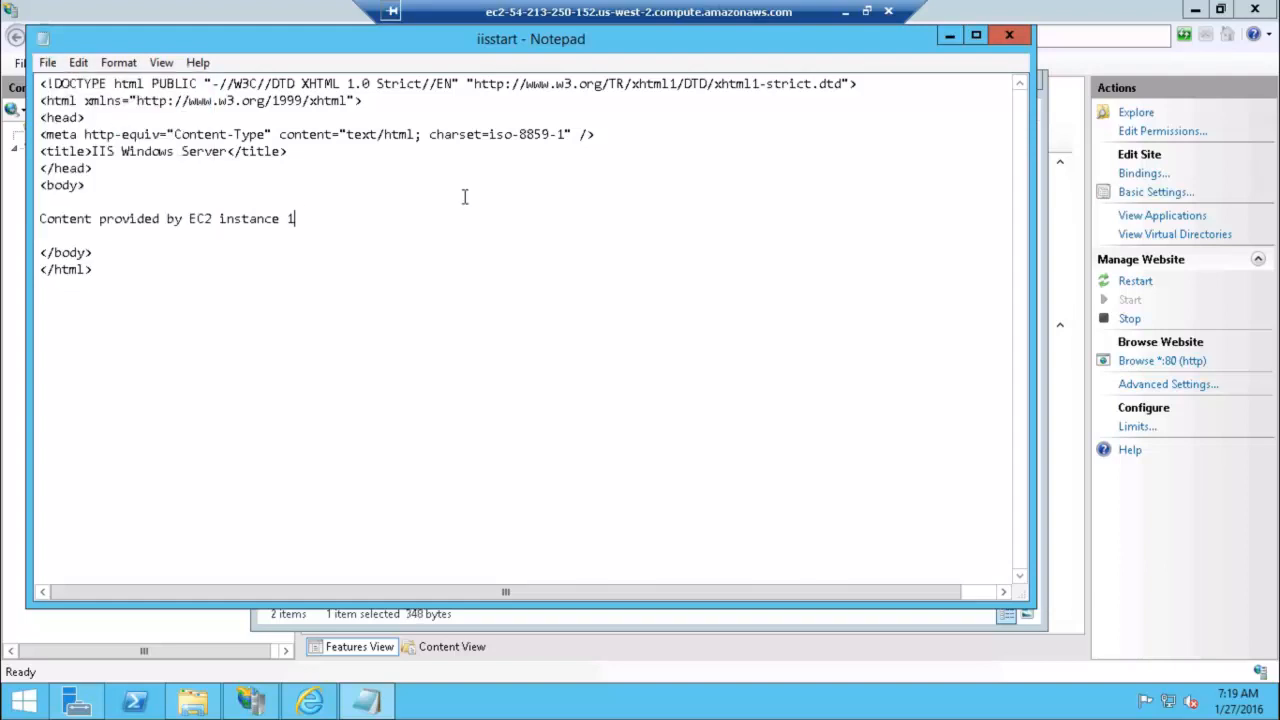
# Step: Reload the local page to confirm 'Content provided by EC2 instance 1', then leave the first session
pyautogui.moveTo(915, 25); pyautogui.dragTo(895, 82)
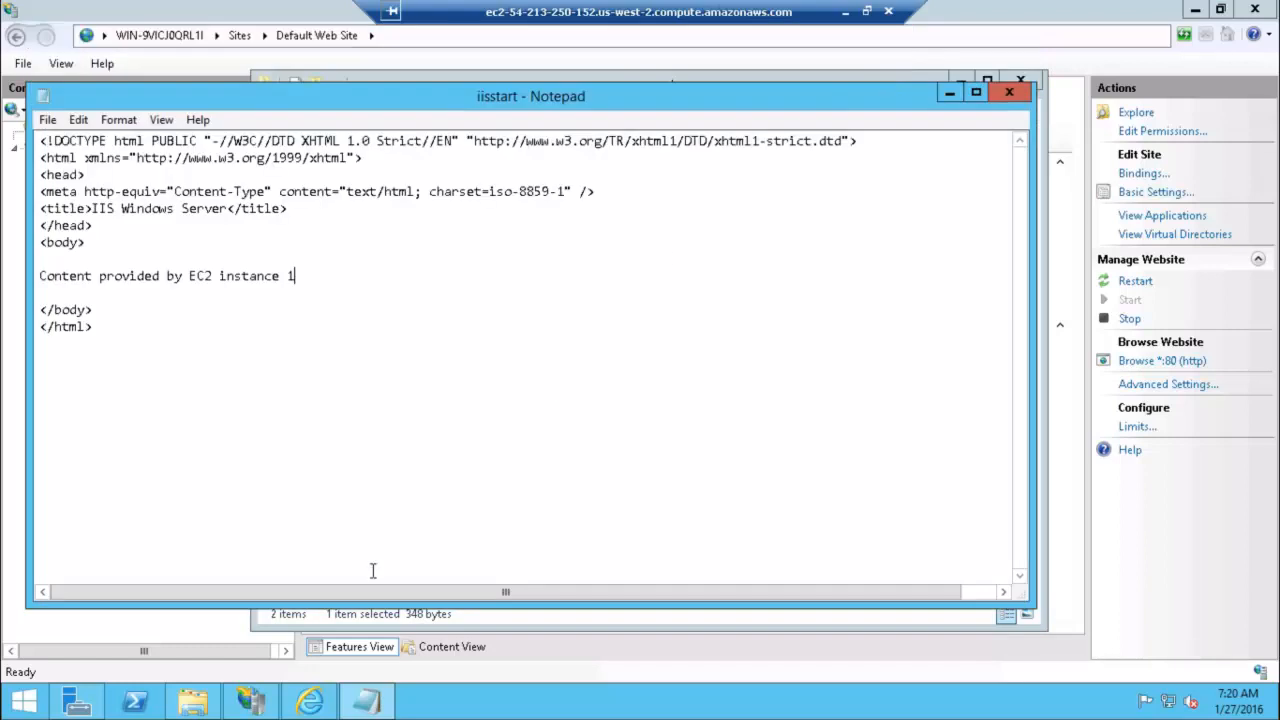
pyautogui.click(310, 700)
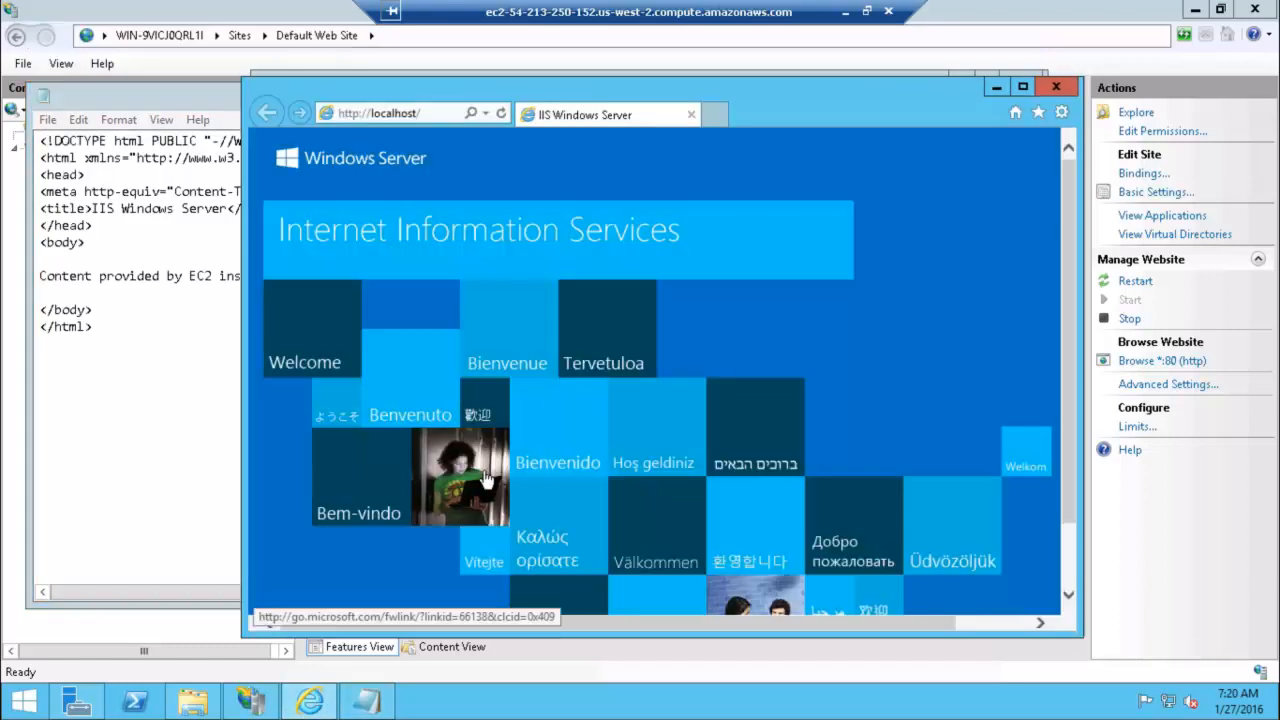
pyautogui.moveTo(786, 96); pyautogui.dragTo(781, 66)
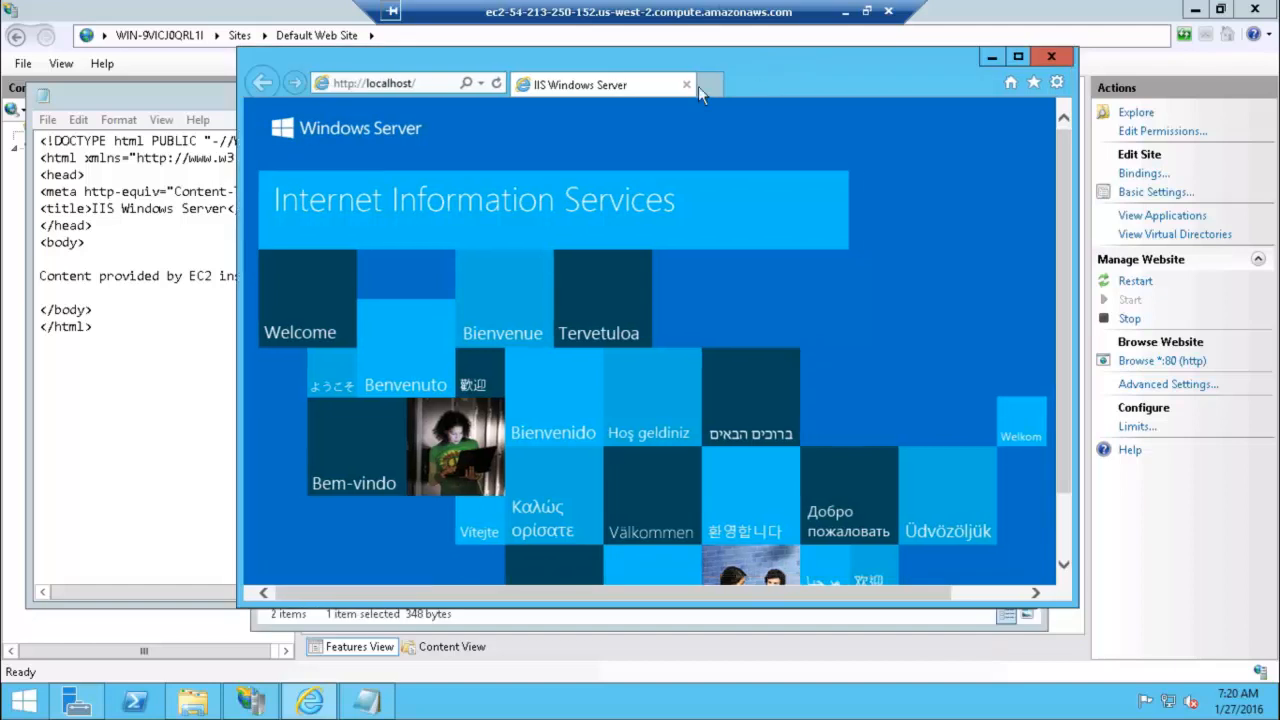
pyautogui.click(496, 84)
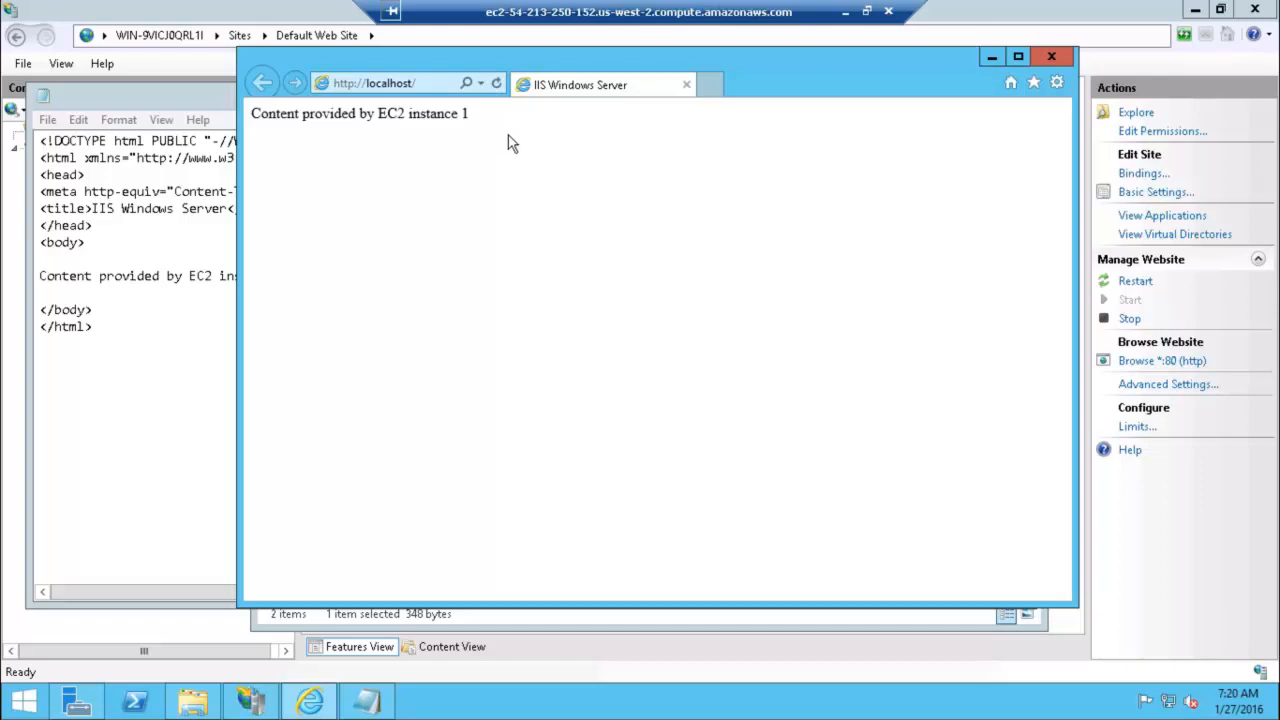
pyautogui.moveTo(505, 118); pyautogui.dragTo(282, 128)
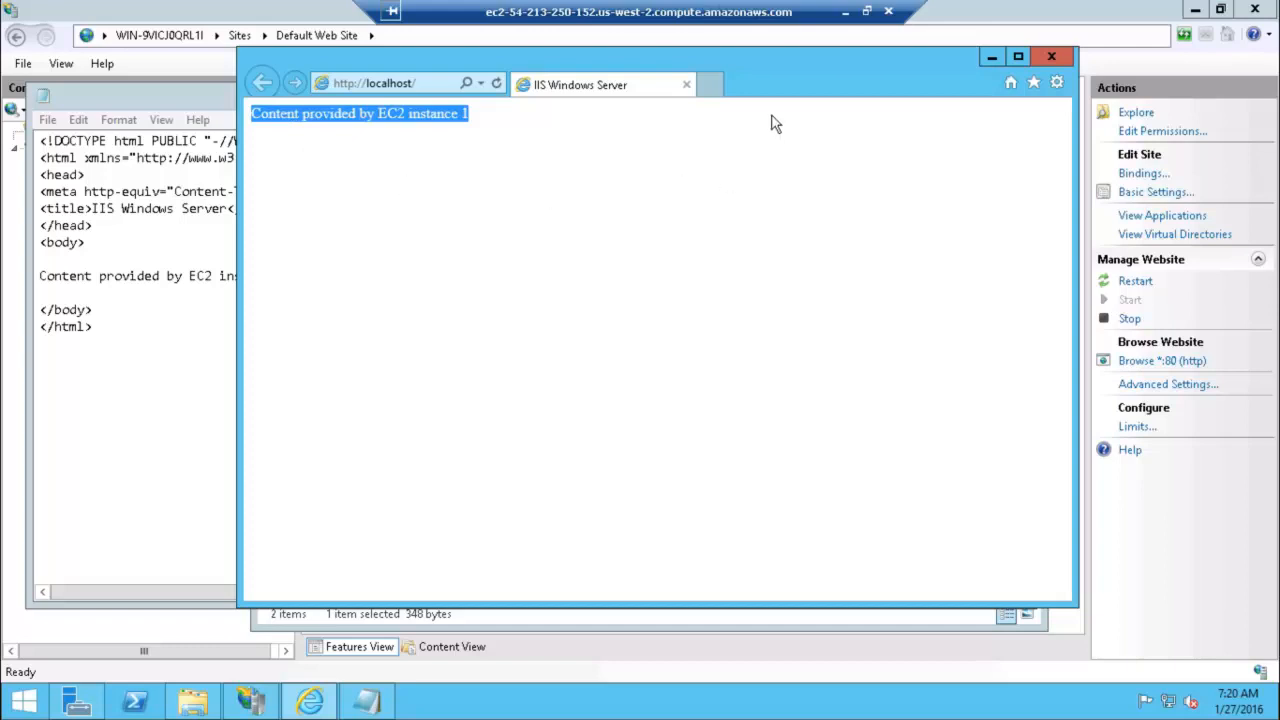
pyautogui.click(845, 22)
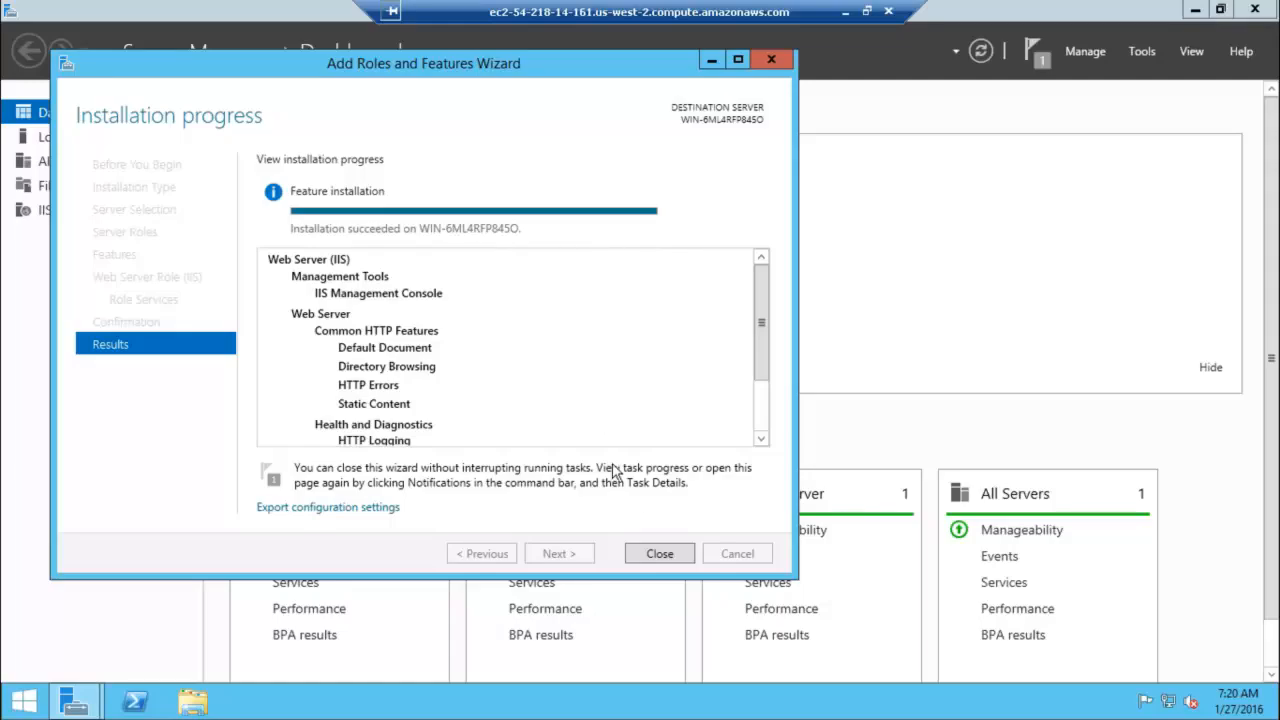
pyautogui.click(659, 553)
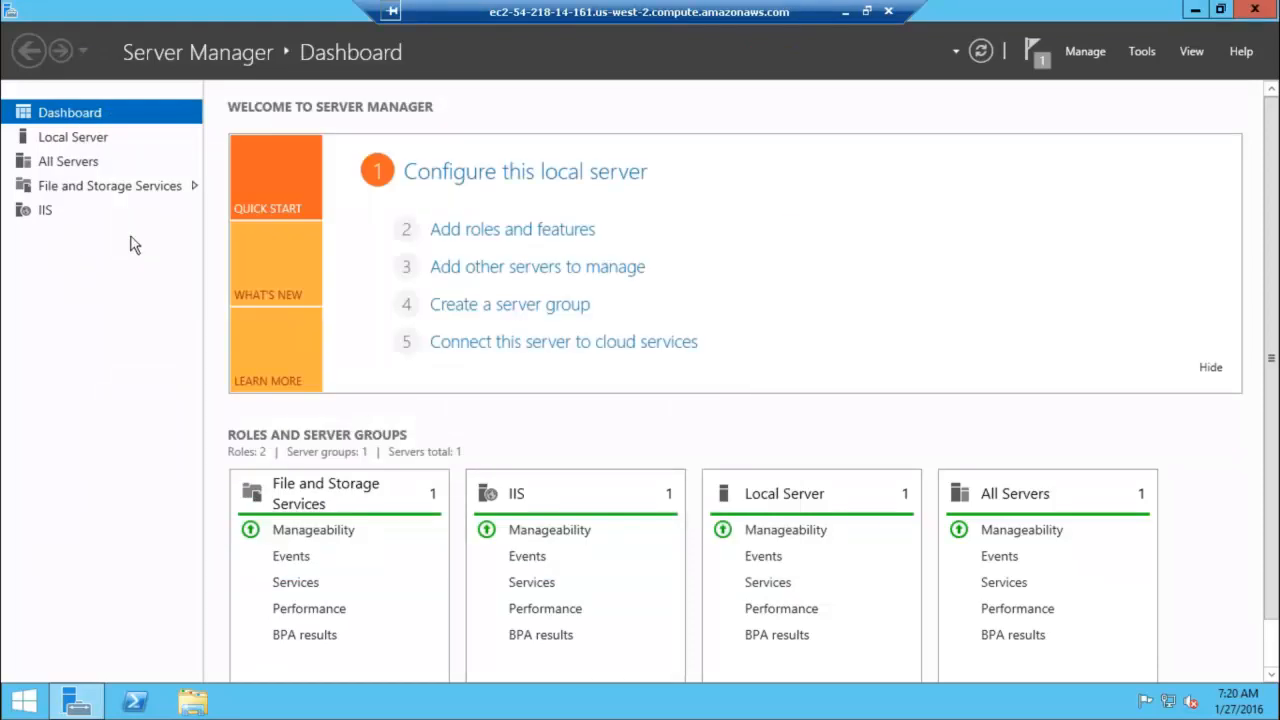
pyautogui.click(45, 212)
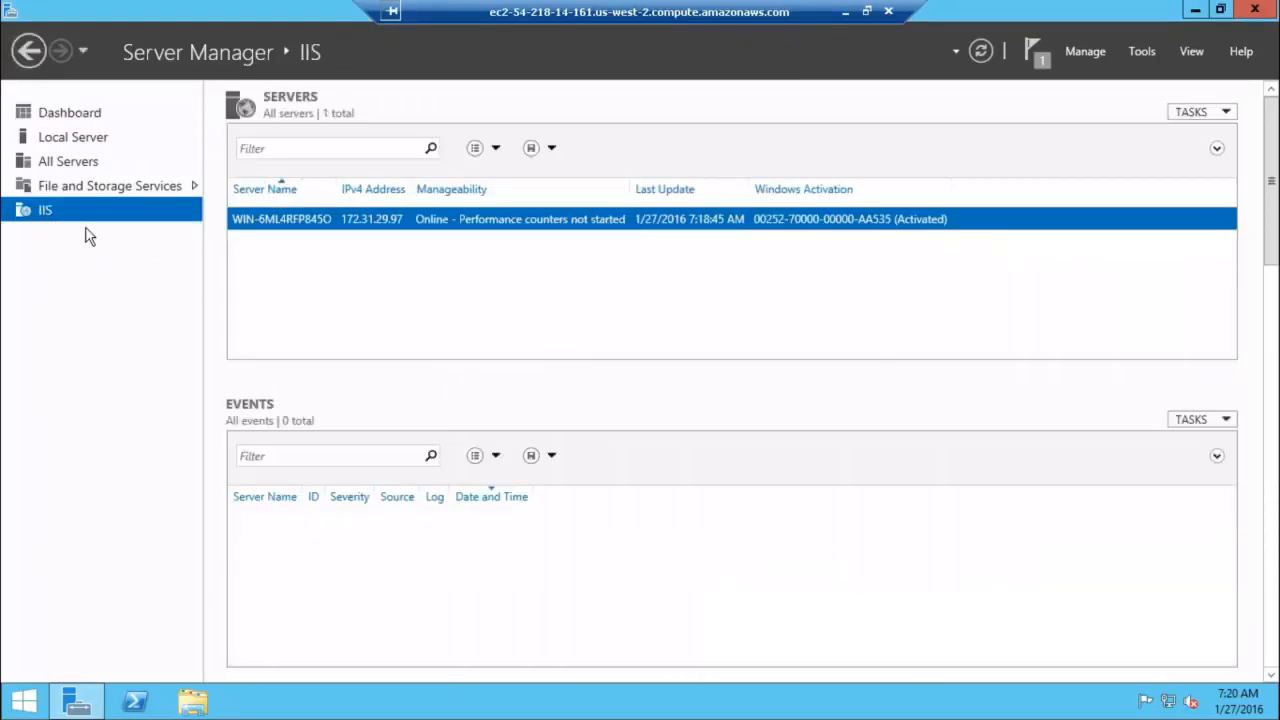
pyautogui.moveTo(337, 178); pyautogui.dragTo(410, 180)
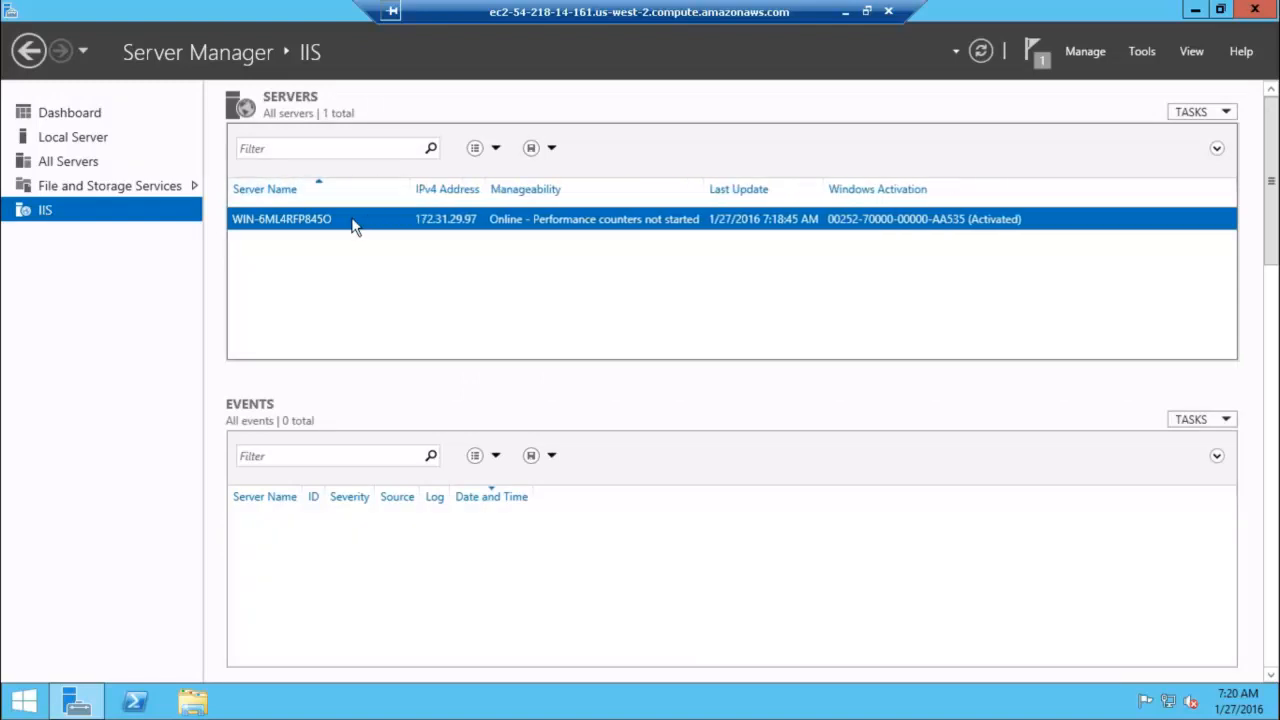
pyautogui.rightClick(355, 225)
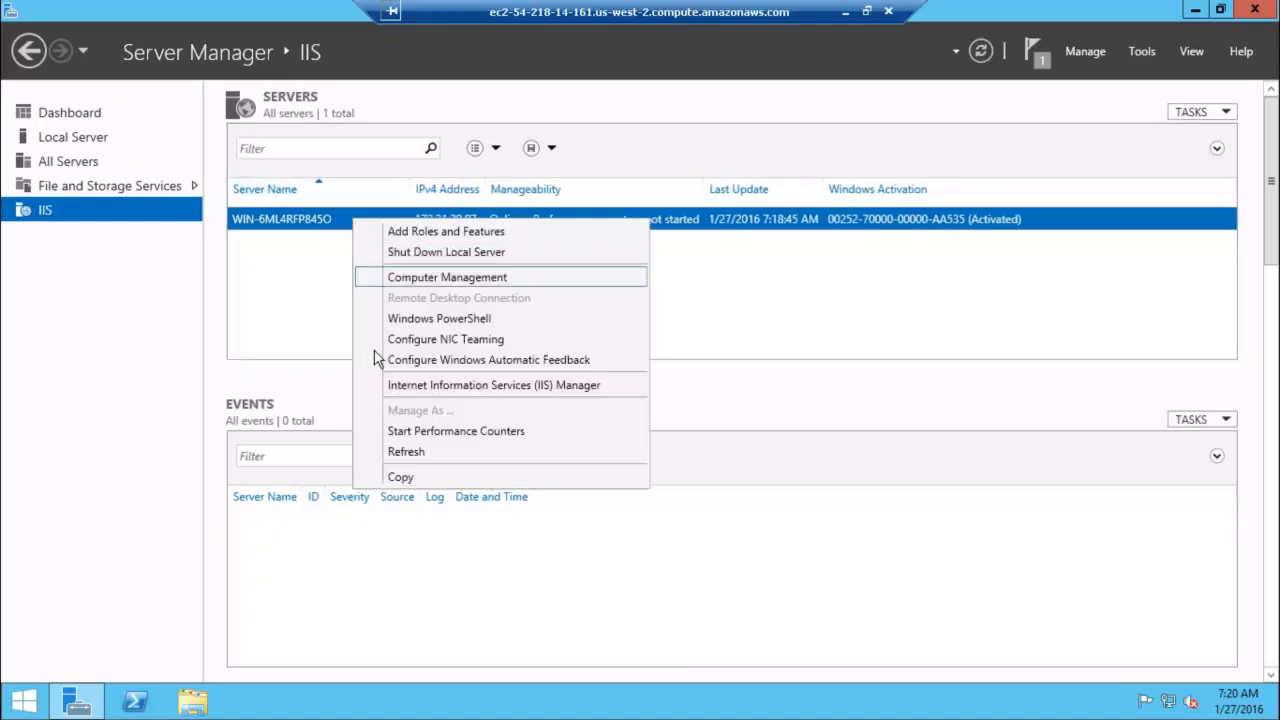
pyautogui.click(414, 385)
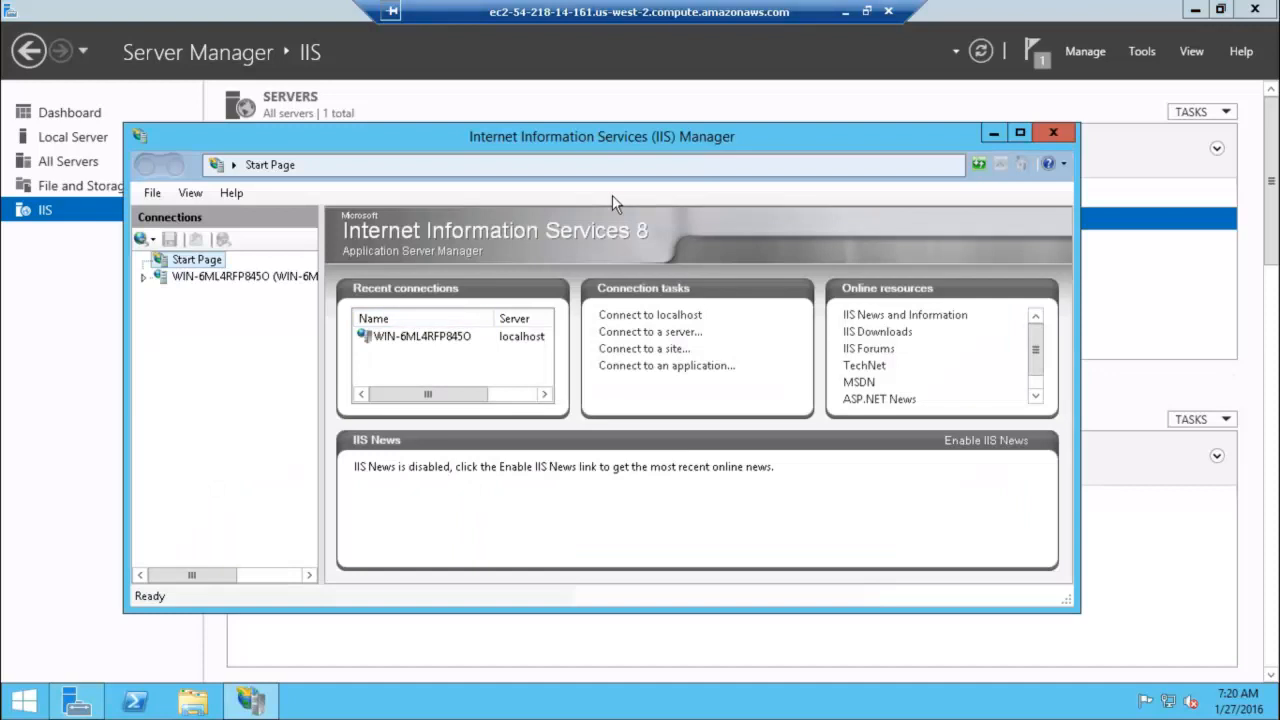
pyautogui.click(1020, 132)
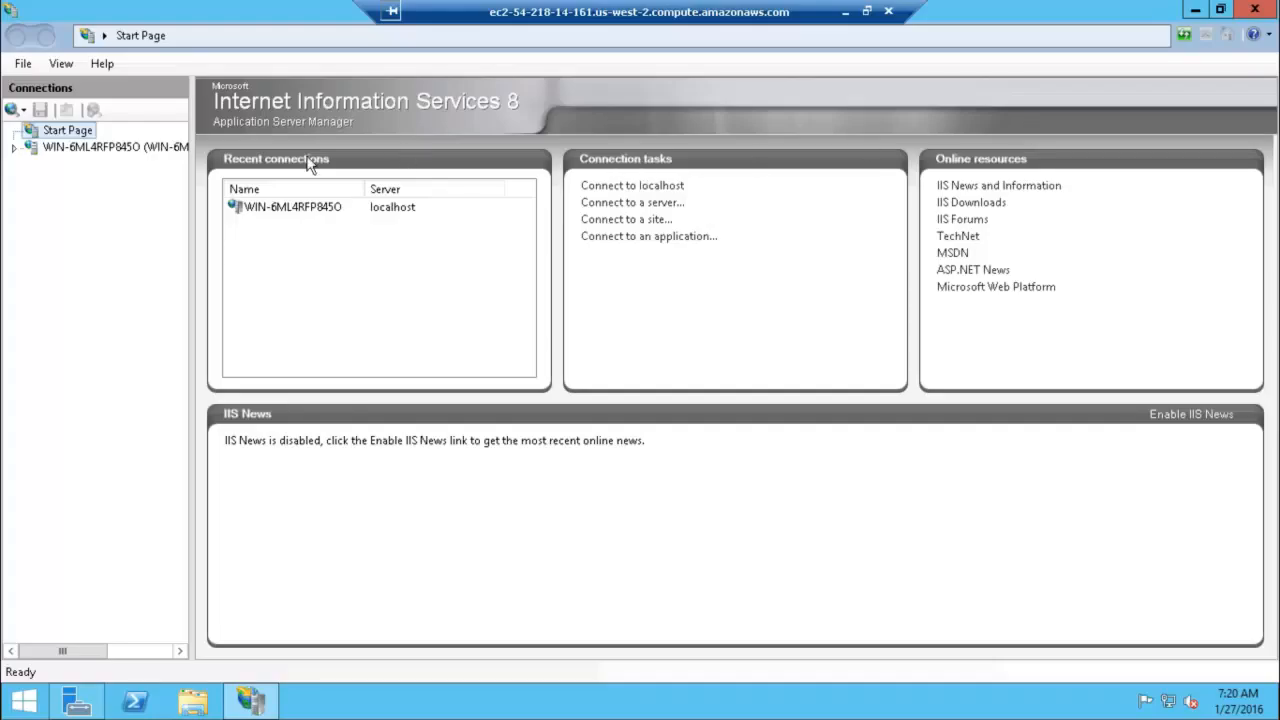
pyautogui.moveTo(193, 170); pyautogui.dragTo(320, 170)
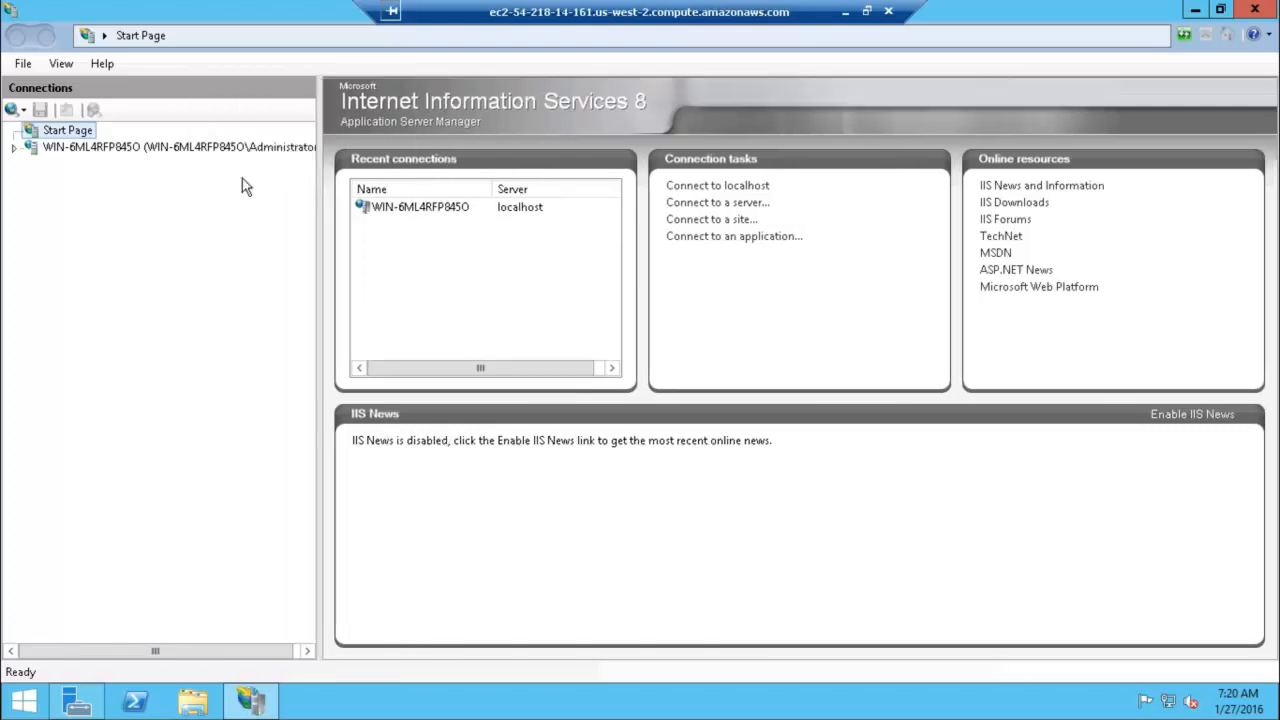
pyautogui.click(18, 147)
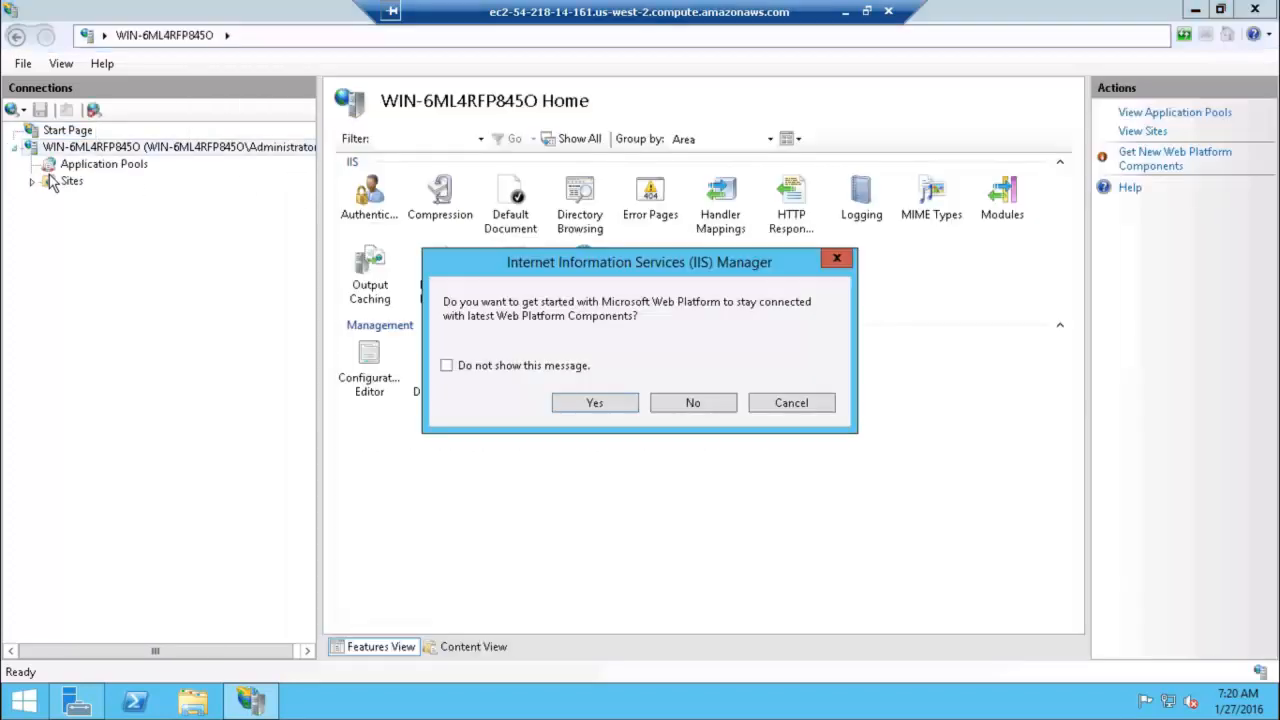
# Step: Decline the Web Platform prompt and browse Default Web Site to view the stock IIS localhost page
pyautogui.click(686, 405)
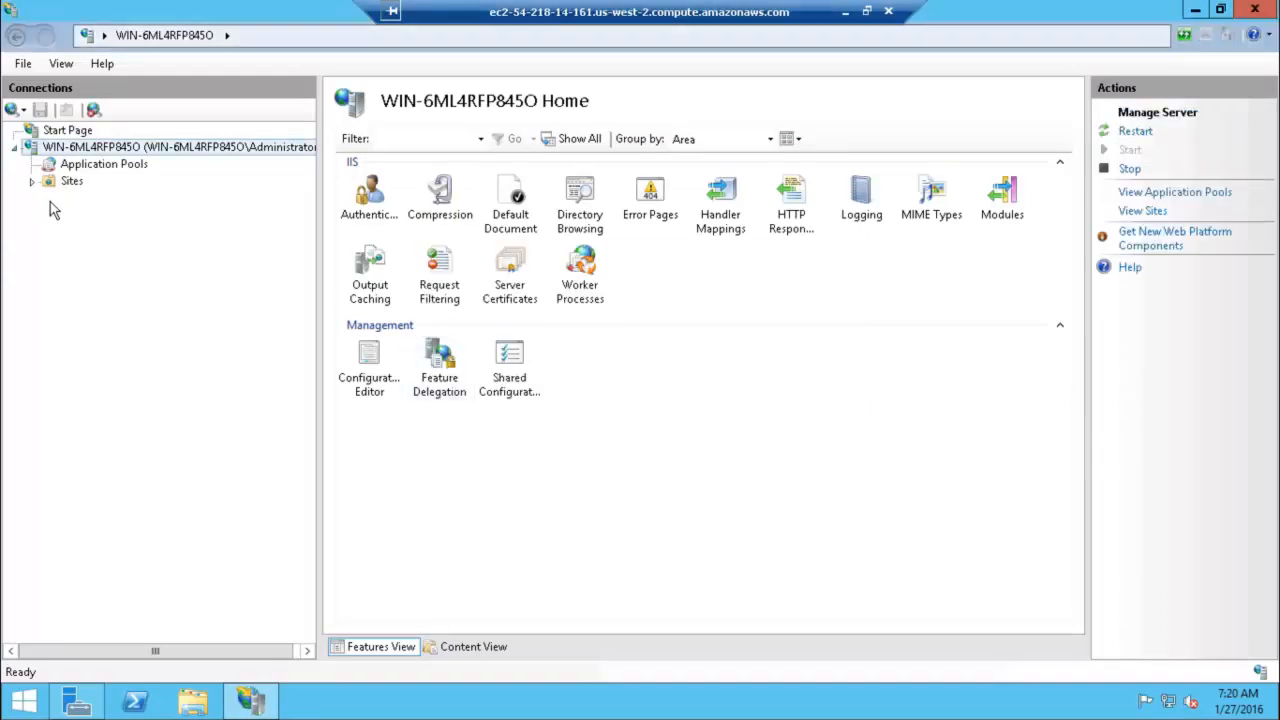
pyautogui.click(31, 182)
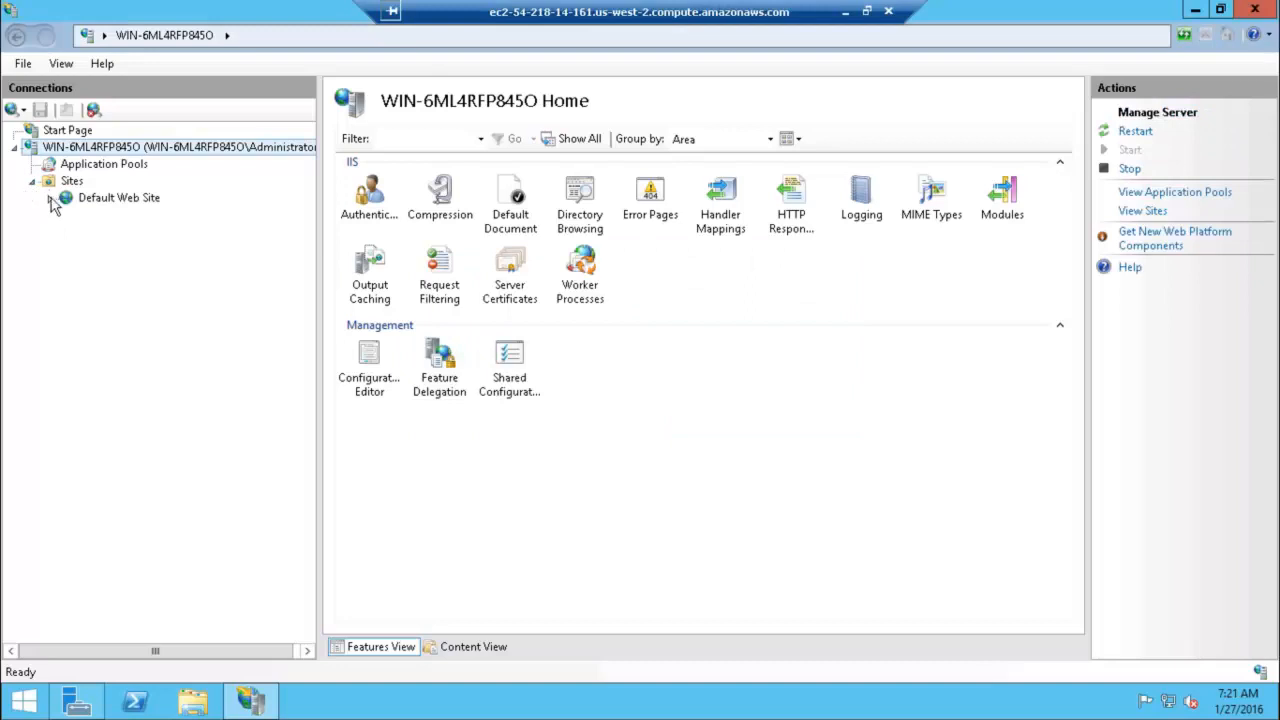
pyautogui.click(97, 198)
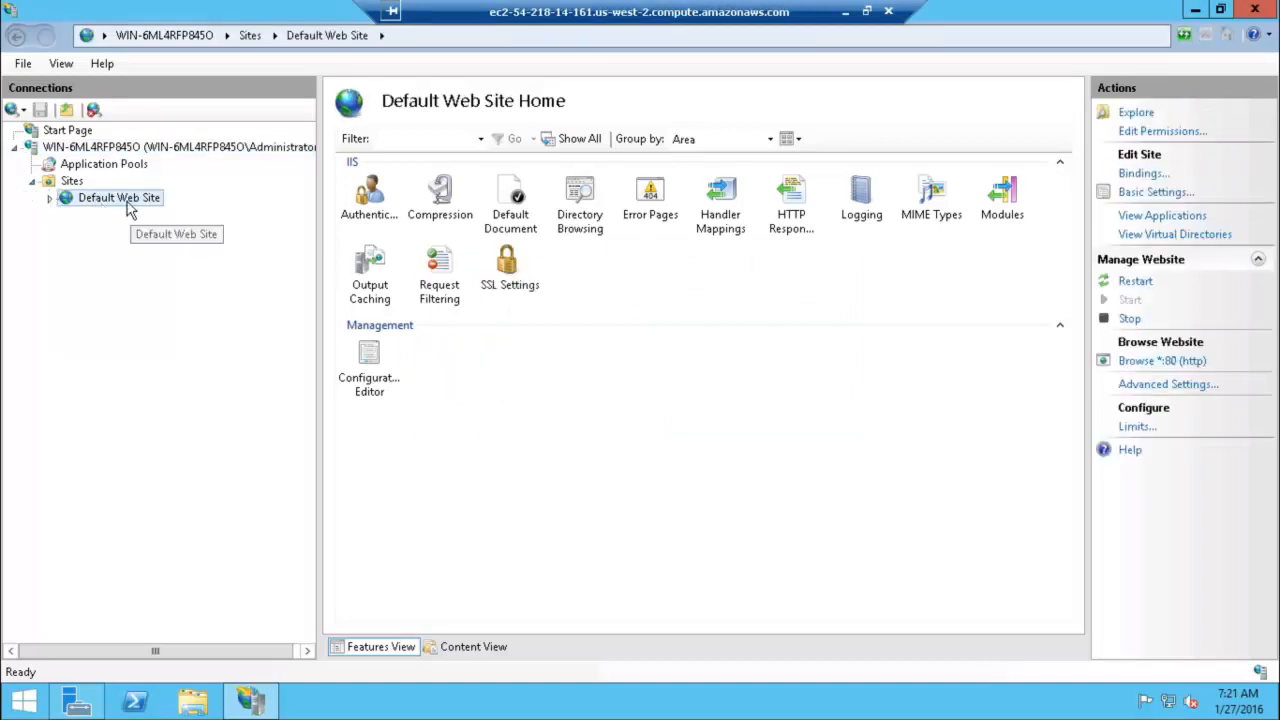
pyautogui.rightClick(128, 201)
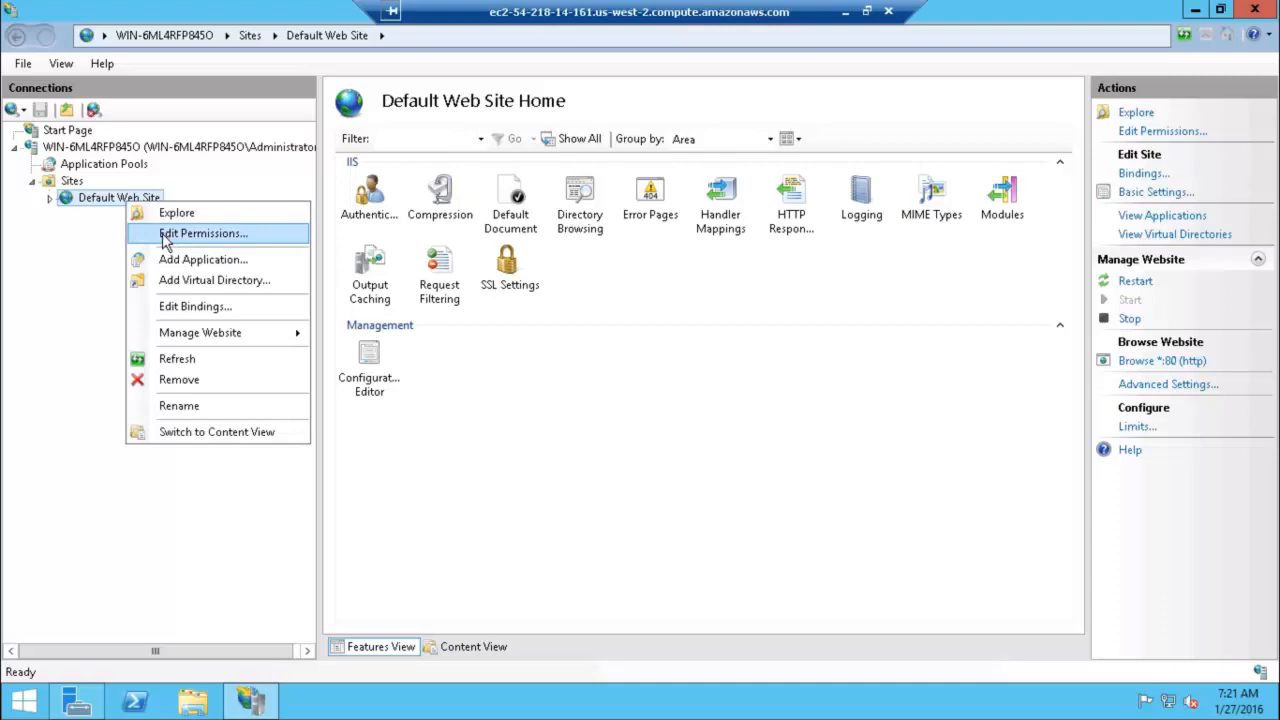
pyautogui.moveTo(203, 338)
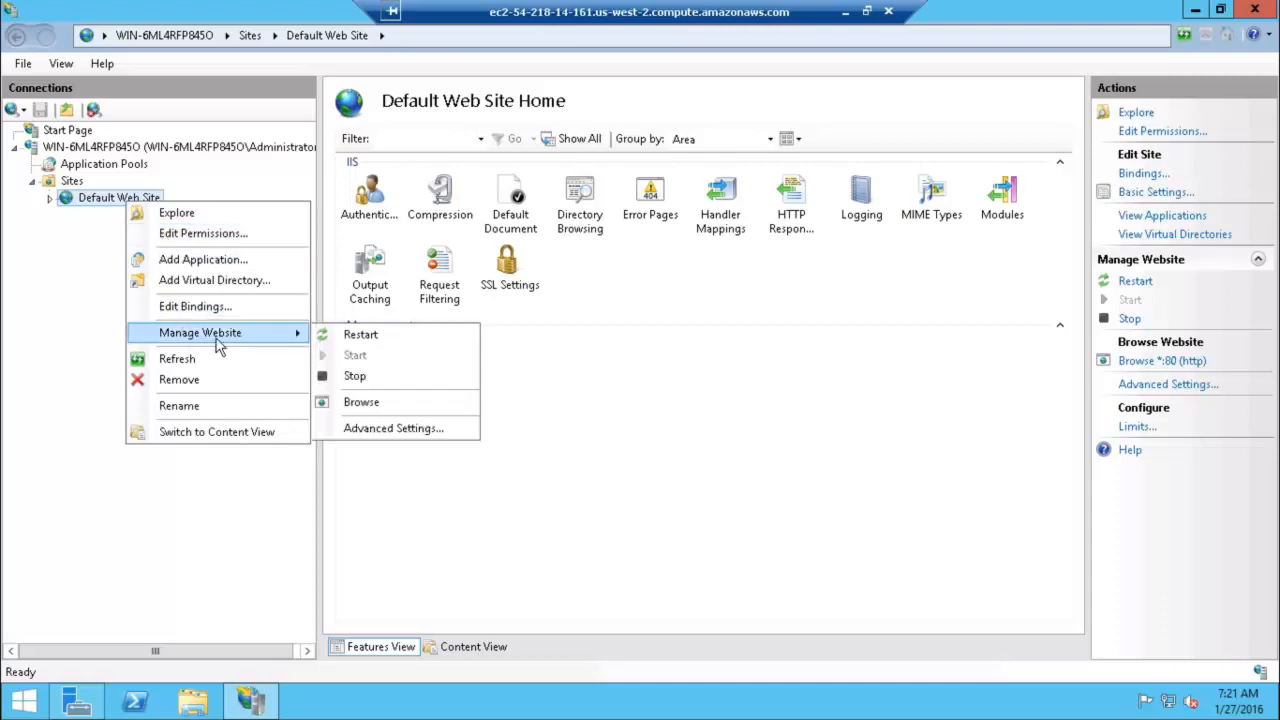
pyautogui.click(361, 402)
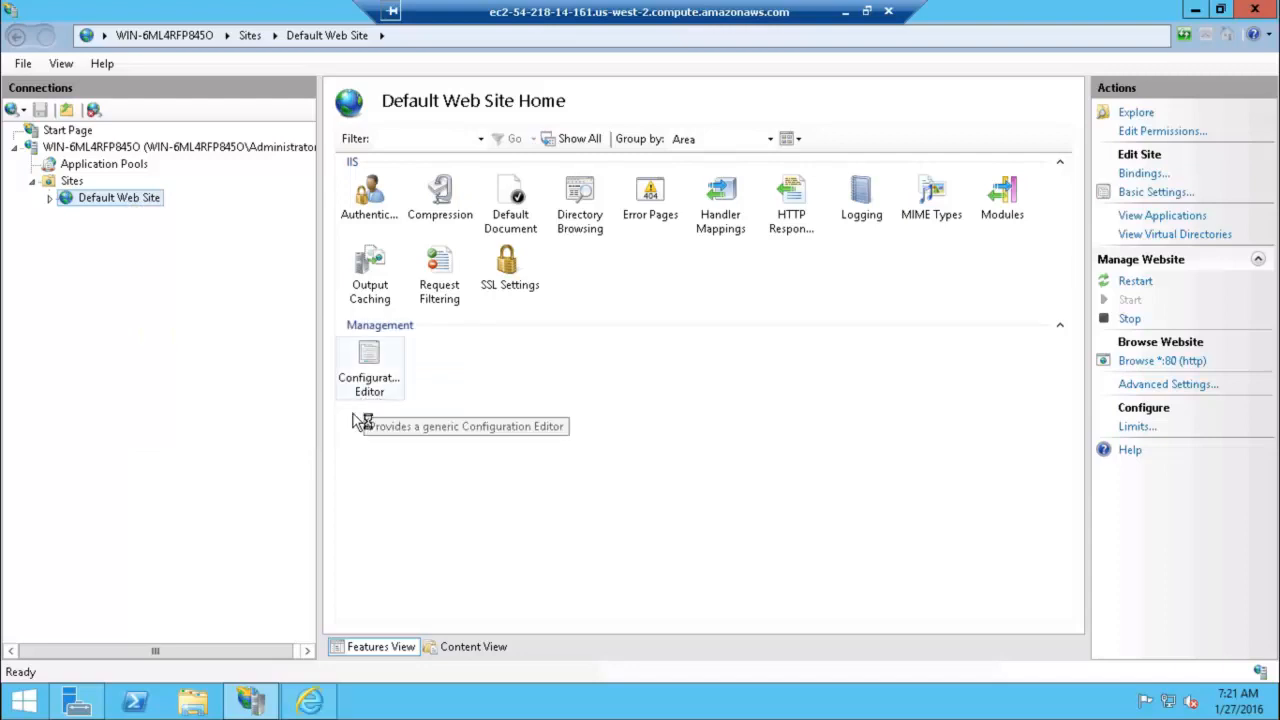
pyautogui.click(319, 705)
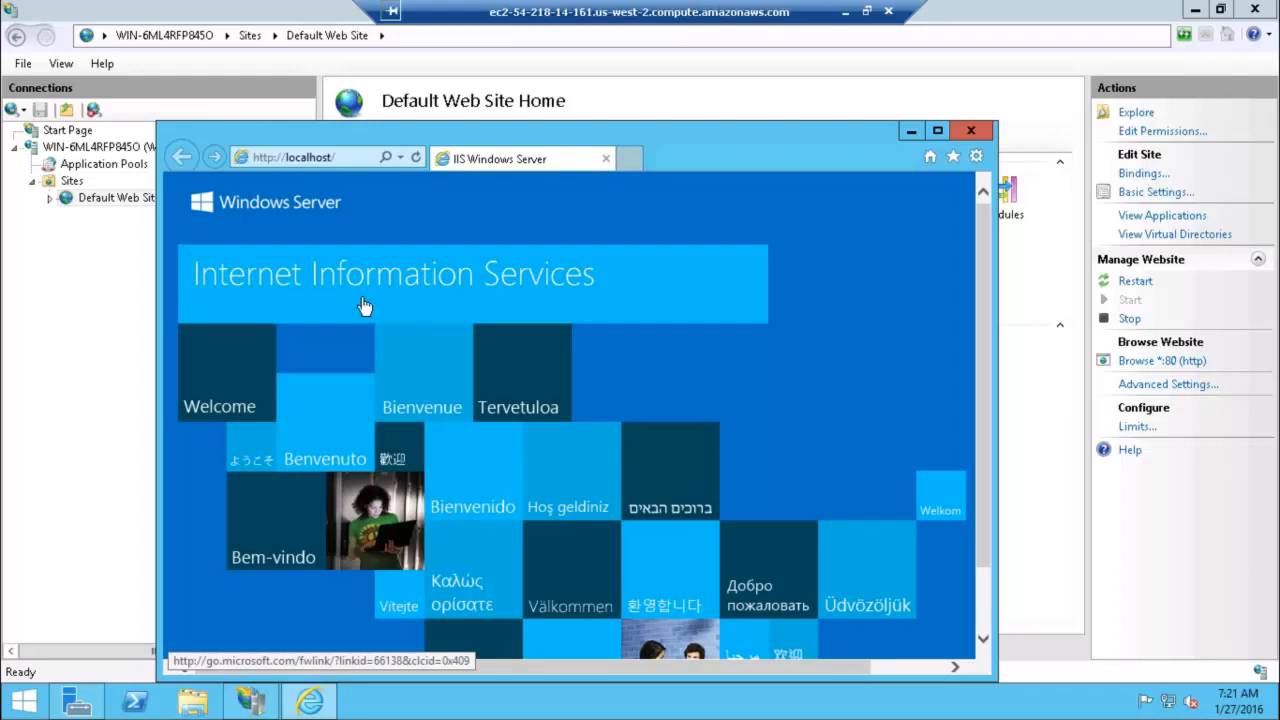
pyautogui.click(135, 170)
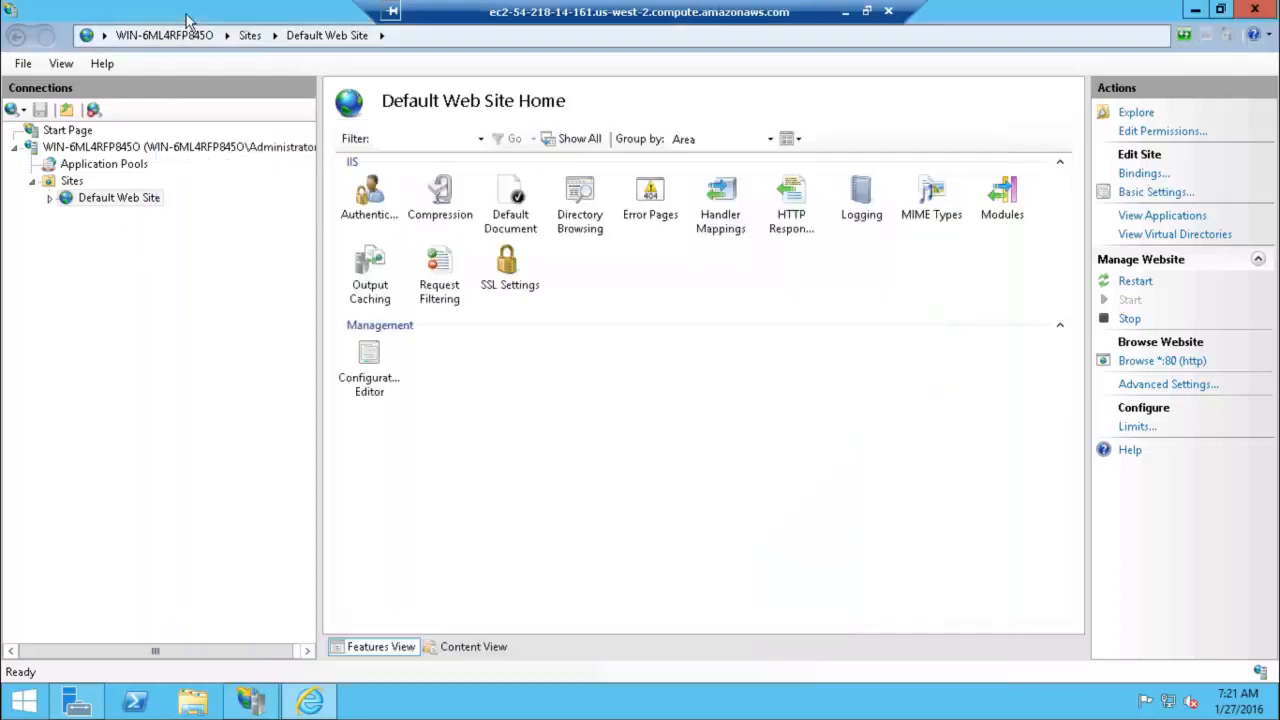
# Step: Explore the Default Web Site's wwwroot folder and open iisstart with Notepad
pyautogui.rightClick(148, 199)
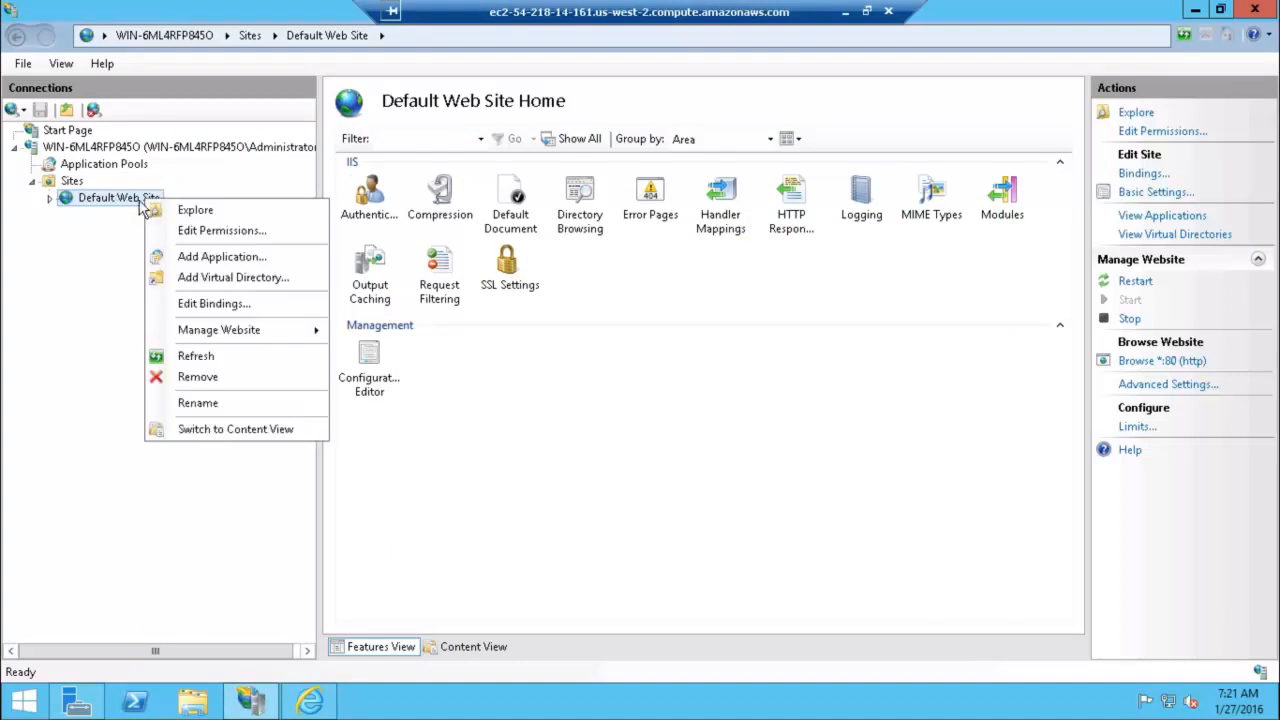
pyautogui.click(226, 214)
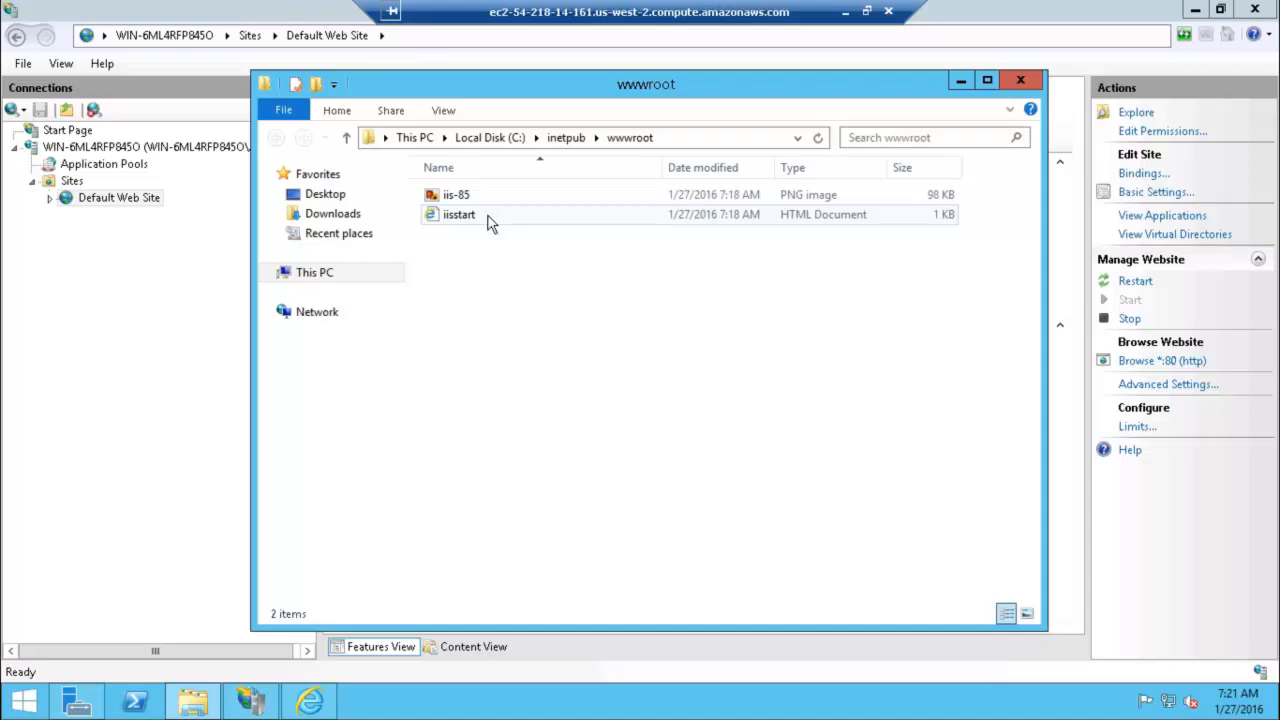
pyautogui.rightClick(490, 222)
pyautogui.click(476, 219)
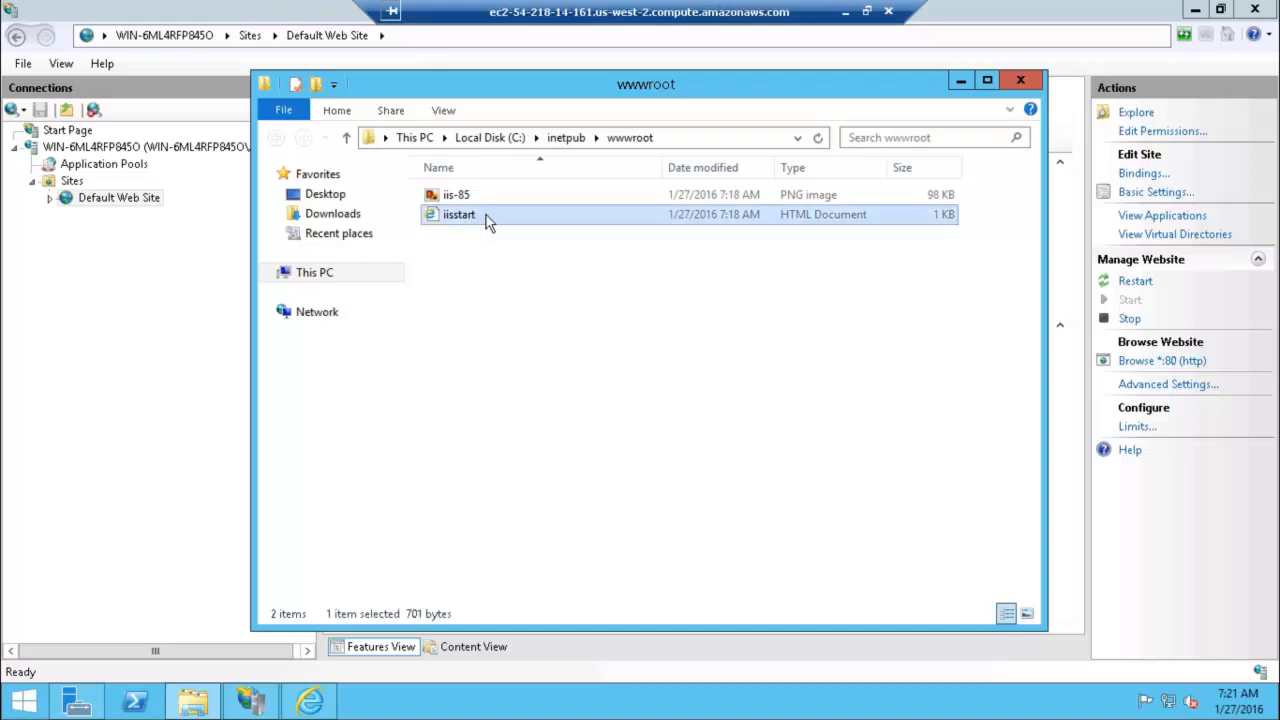
pyautogui.rightClick(488, 221)
pyautogui.moveTo(606, 294)
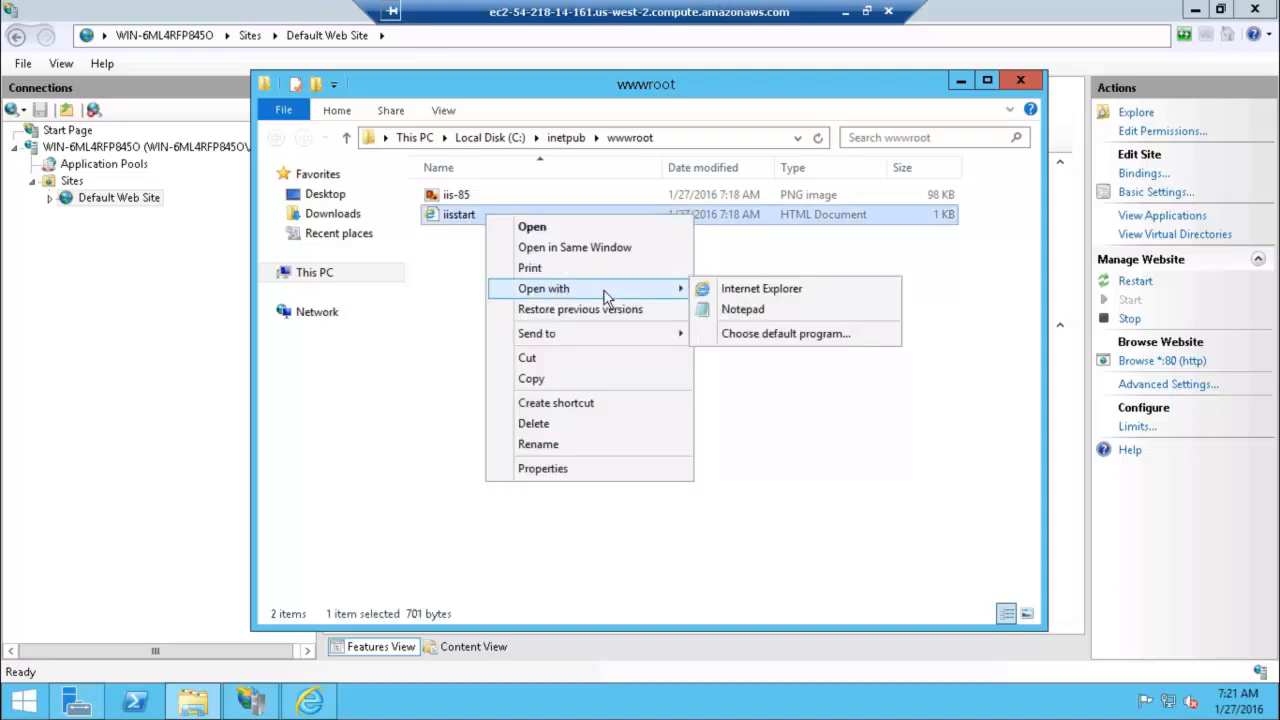
pyautogui.click(742, 310)
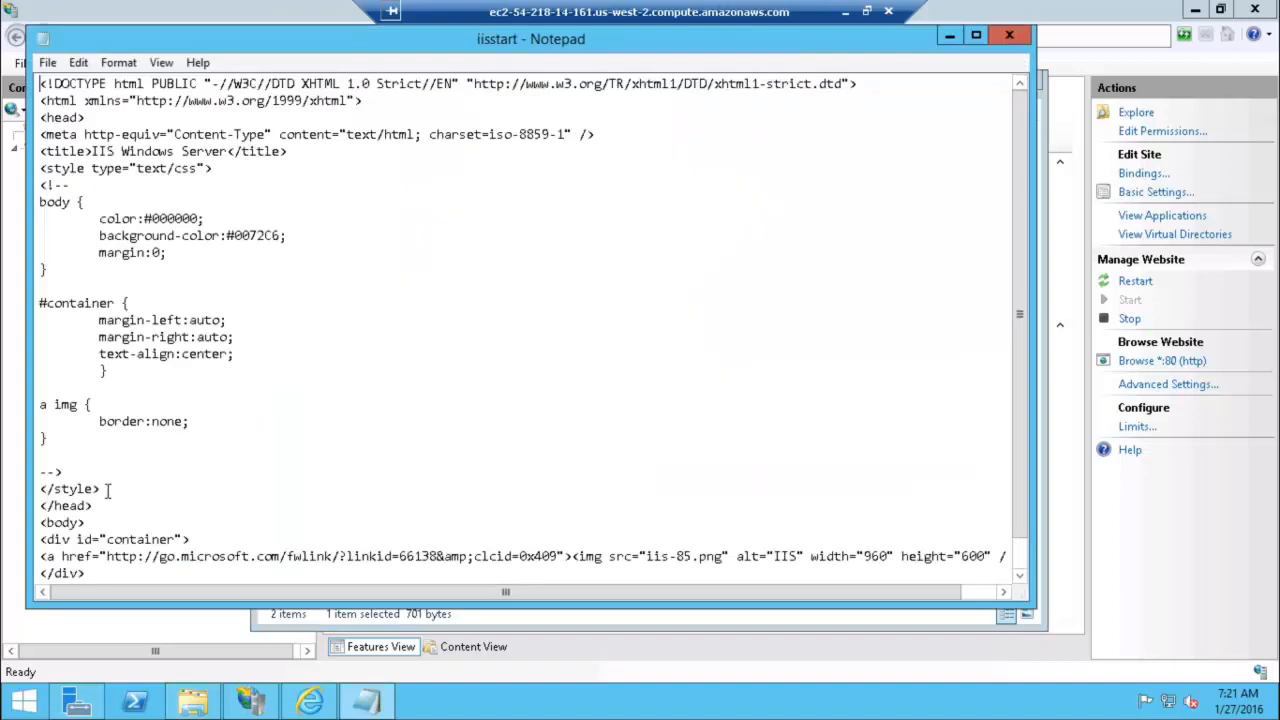
# Step: Delete the <style> block and the container div with the image link from iisstart
pyautogui.moveTo(110, 487); pyautogui.dragTo(37, 168)
pyautogui.press('Delete')
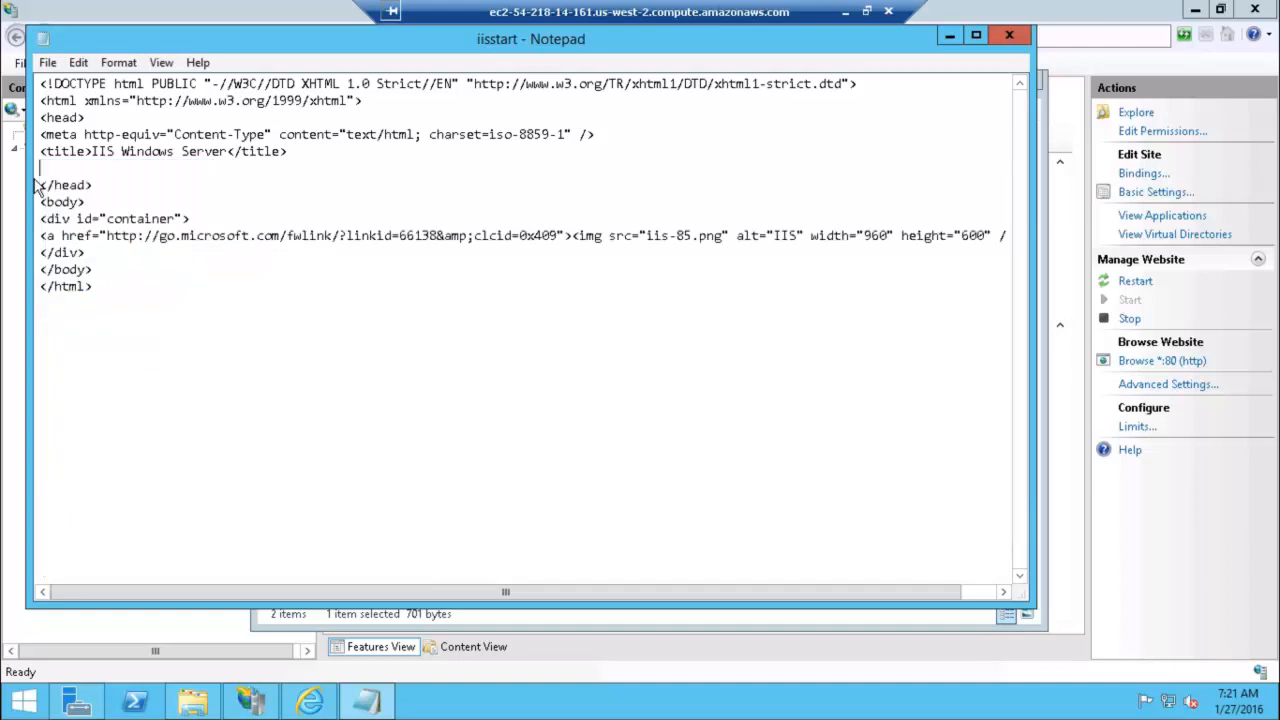
pyautogui.moveTo(89, 252); pyautogui.dragTo(36, 218)
pyautogui.press('Delete')
# Step: Write 'Content provided by EC2 instance 2' in the body and save iisstart
pyautogui.press('Return')
pyautogui.press('Return')
pyautogui.press('Up')
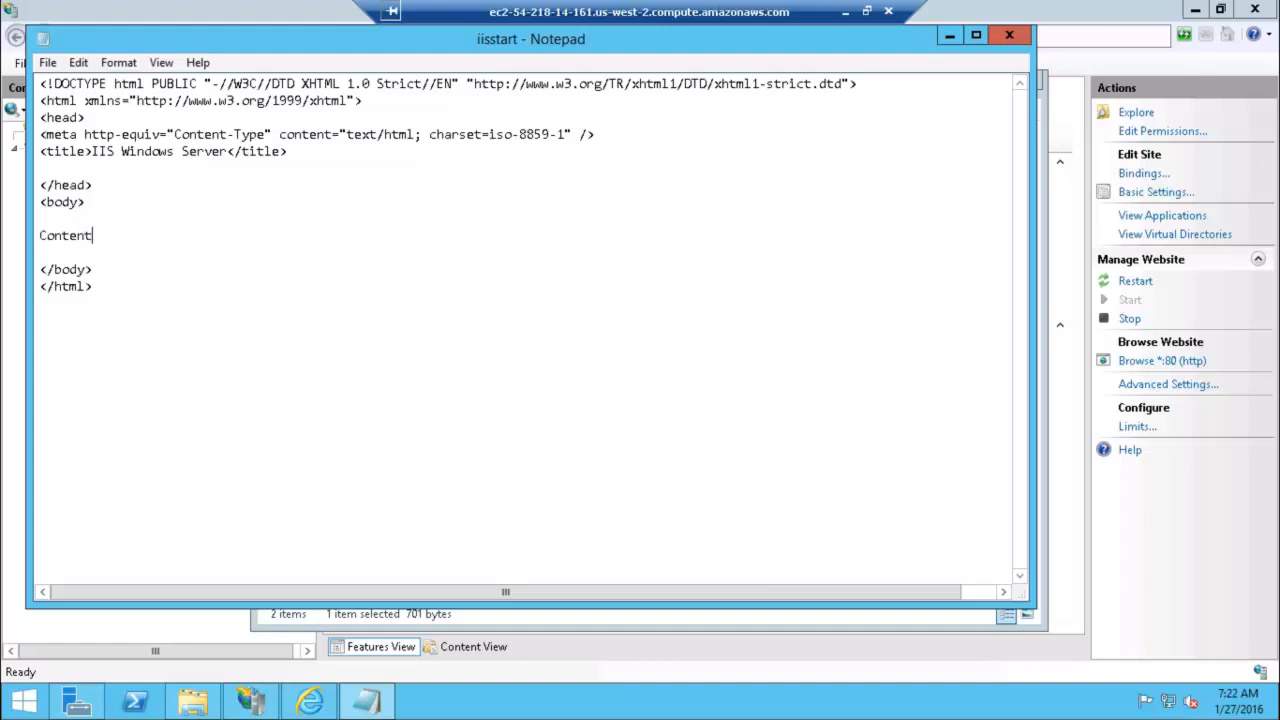
pyautogui.write('vided by EC2')
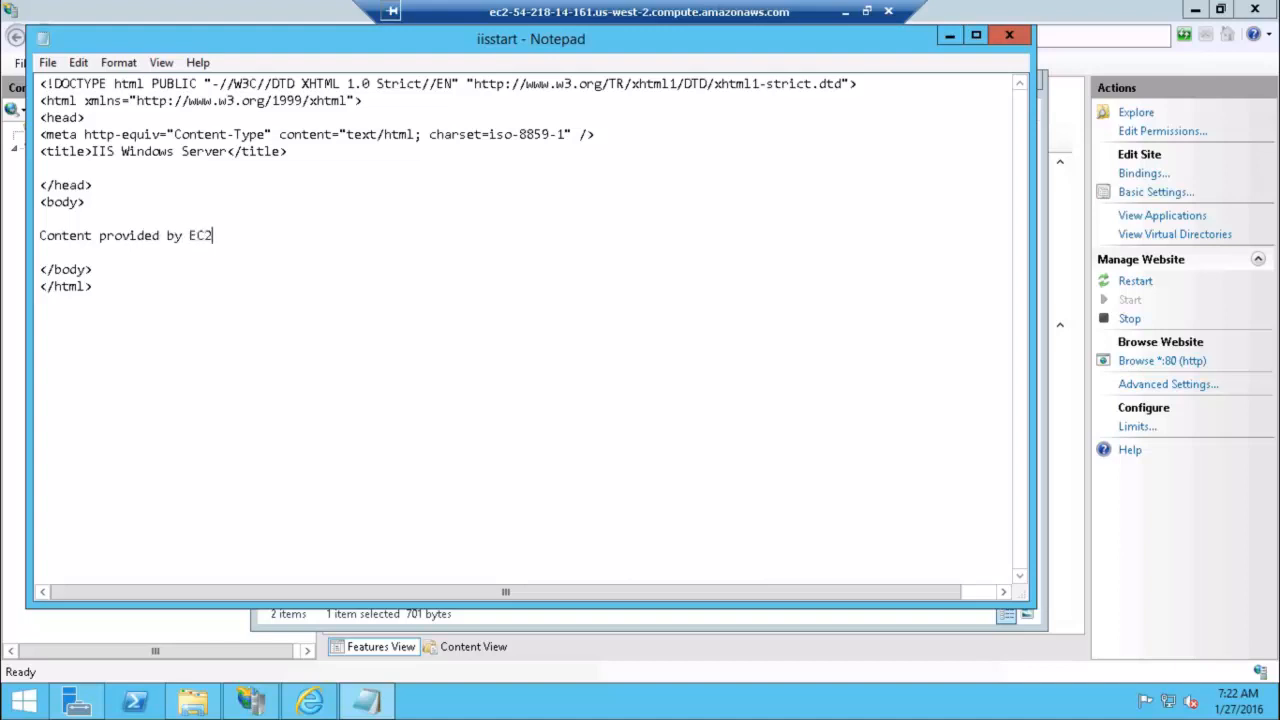
pyautogui.write(' instance 2')
pyautogui.click(47, 63)
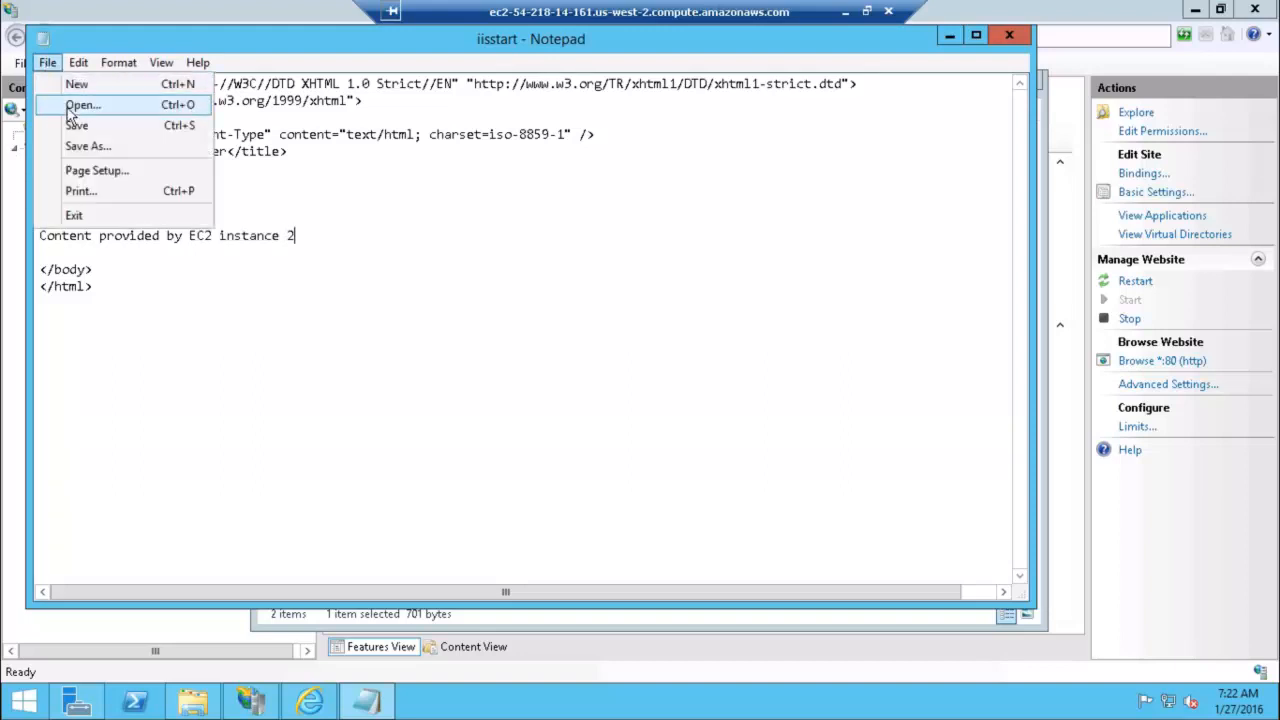
pyautogui.click(76, 126)
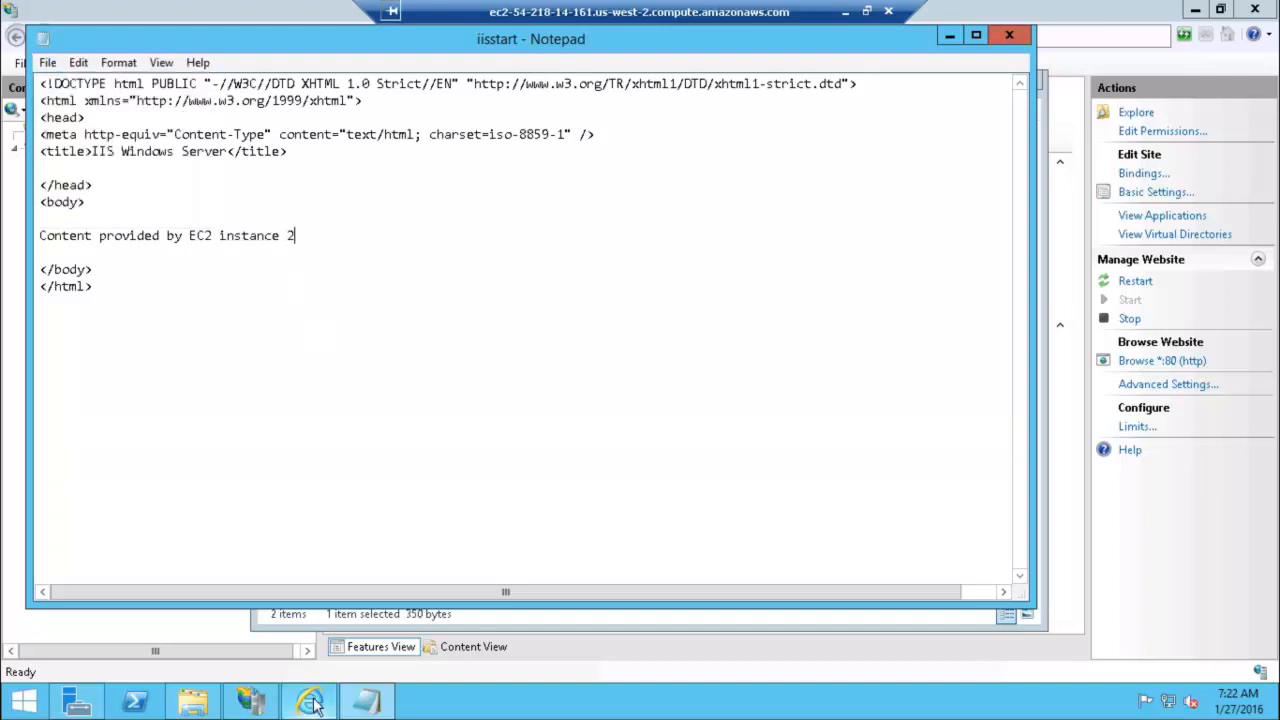
pyautogui.click(312, 702)
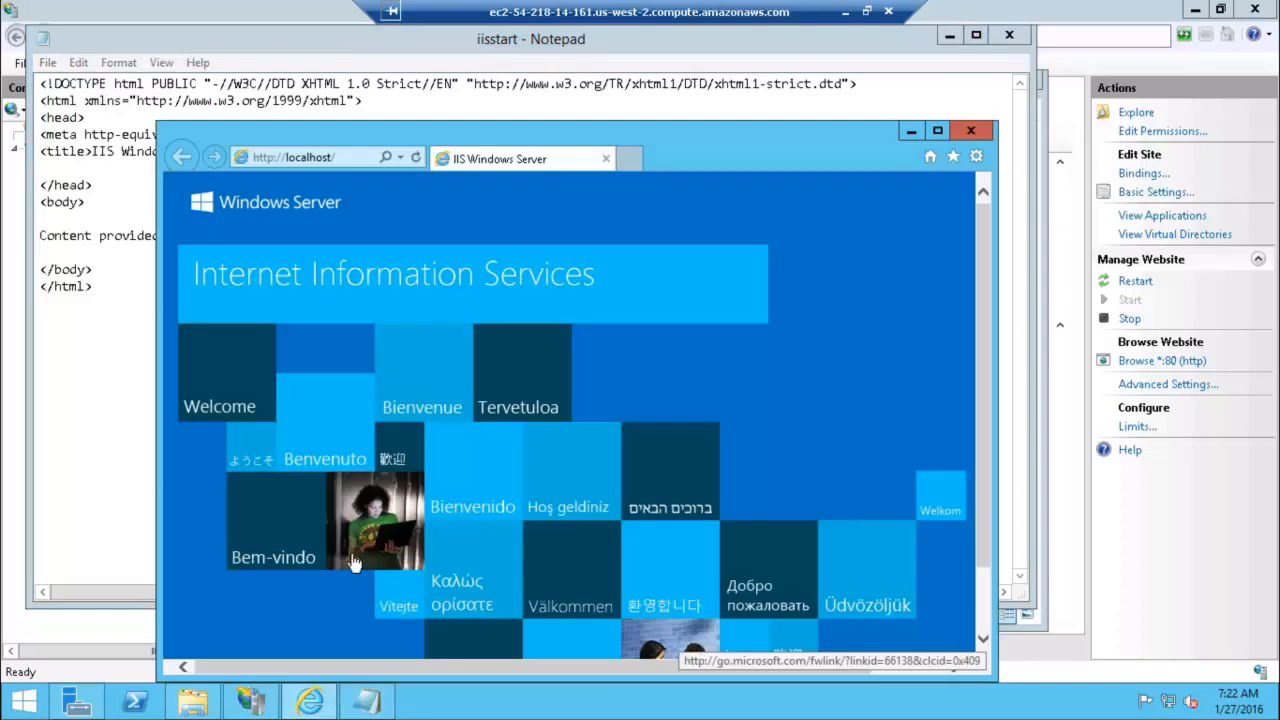
# Step: Reload localhost and check it reads 'Content provided by EC2 instance 2'
pyautogui.click(416, 158)
pyautogui.moveTo(436, 190); pyautogui.dragTo(157, 187)
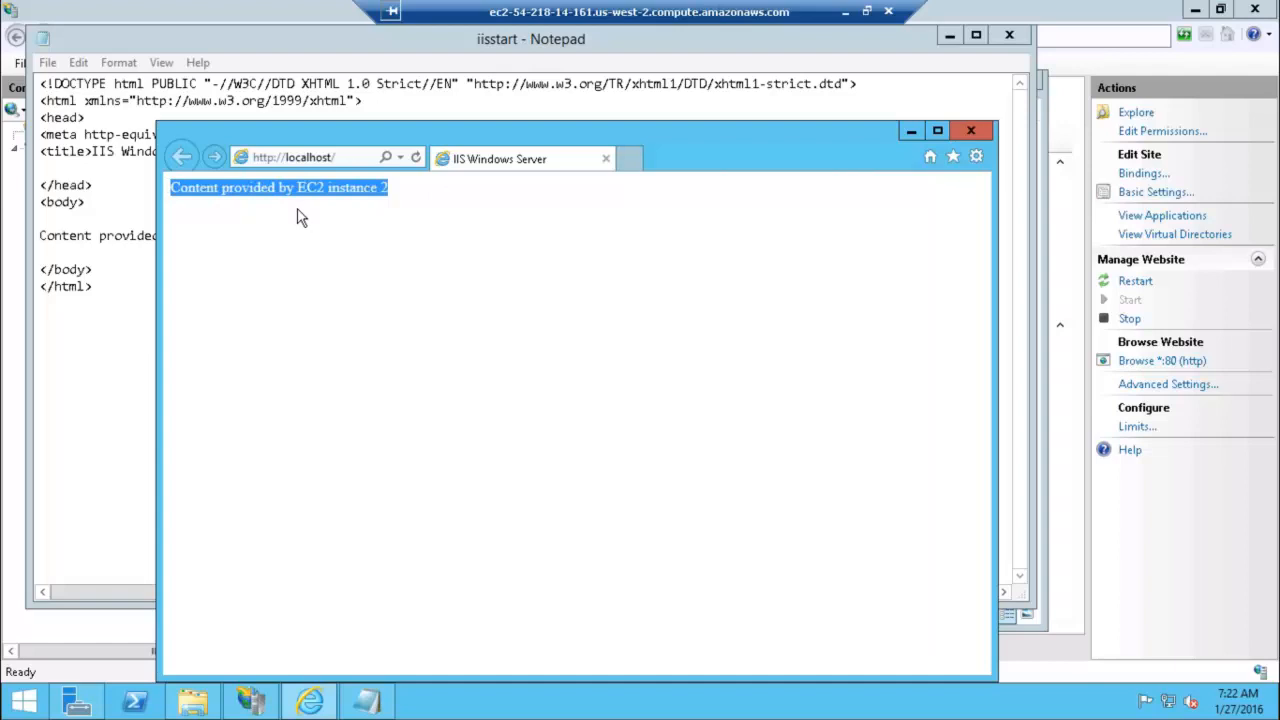
pyautogui.click(348, 222)
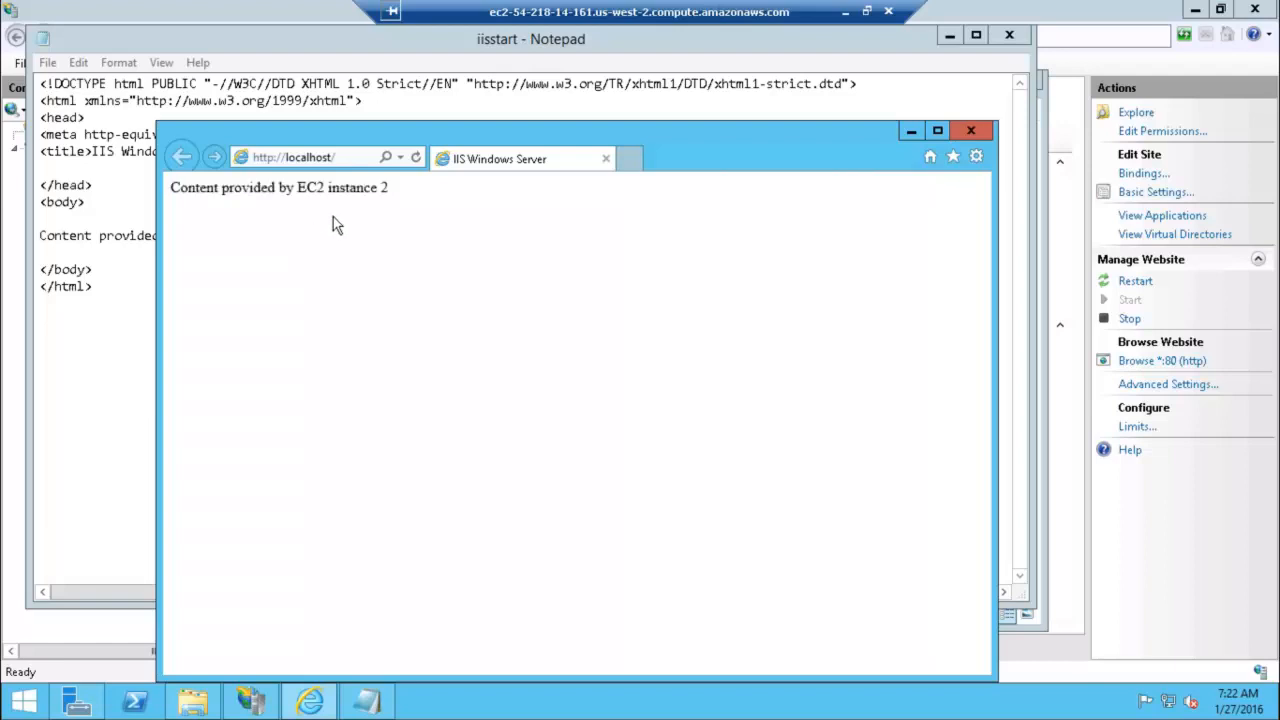
# Step: Back in the EC2 console, select only instance i-8d0ad74a and copy its public DNS name
pyautogui.click(845, 12)
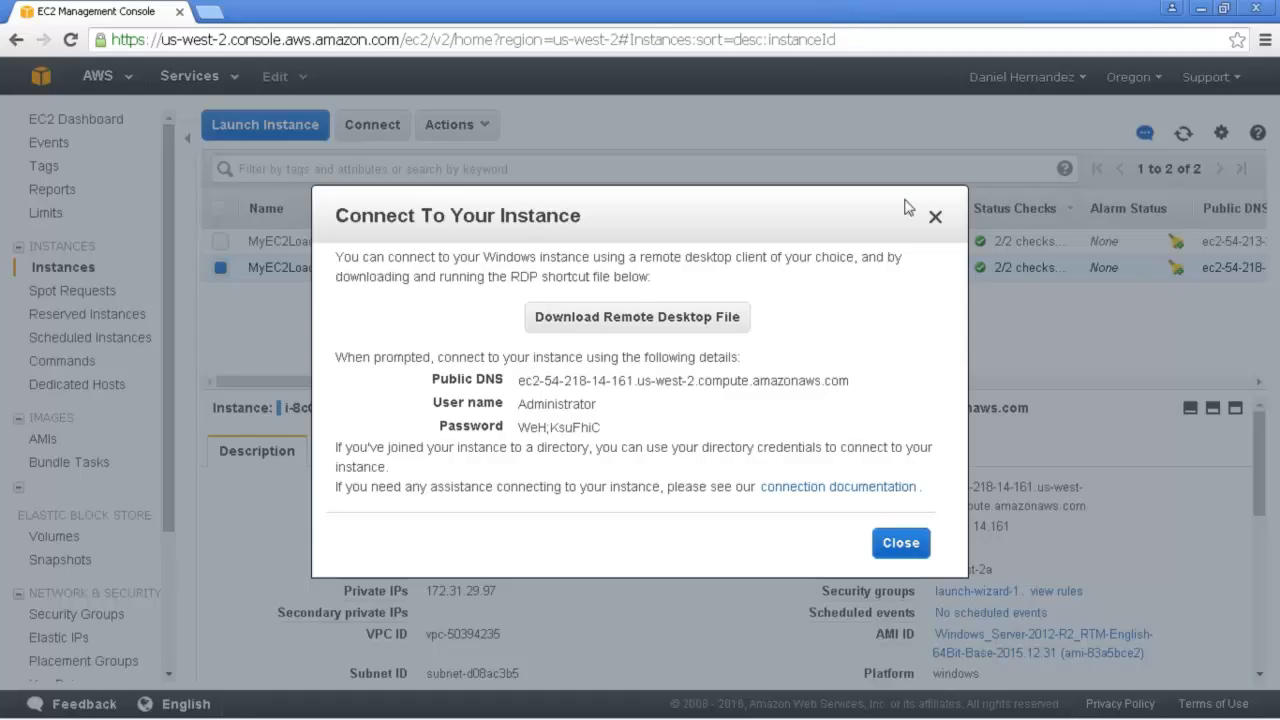
pyautogui.click(936, 220)
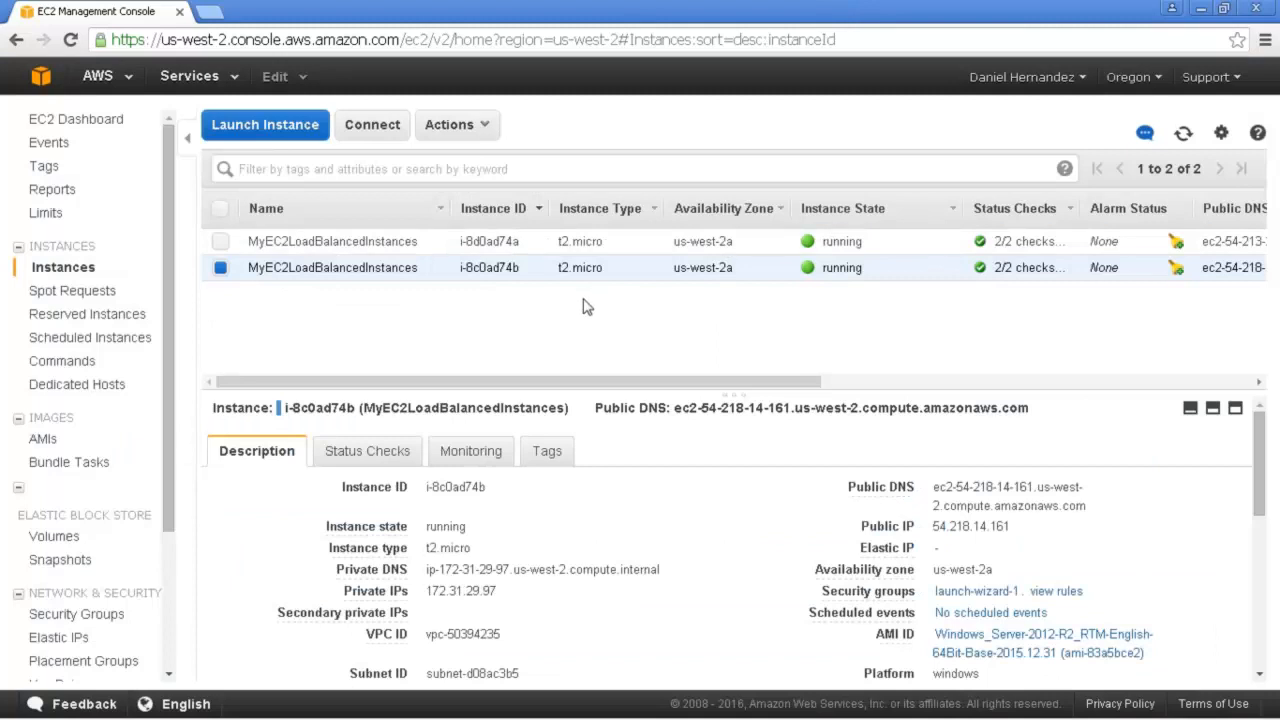
pyautogui.click(221, 269)
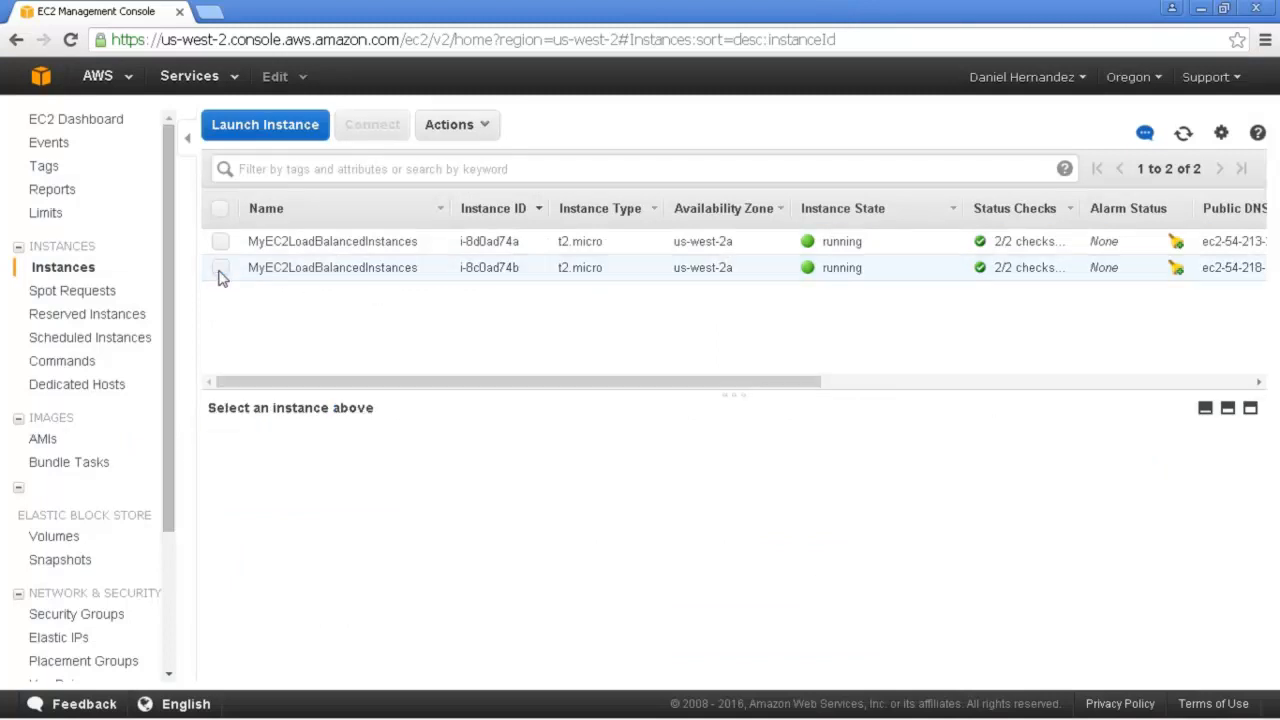
pyautogui.click(221, 243)
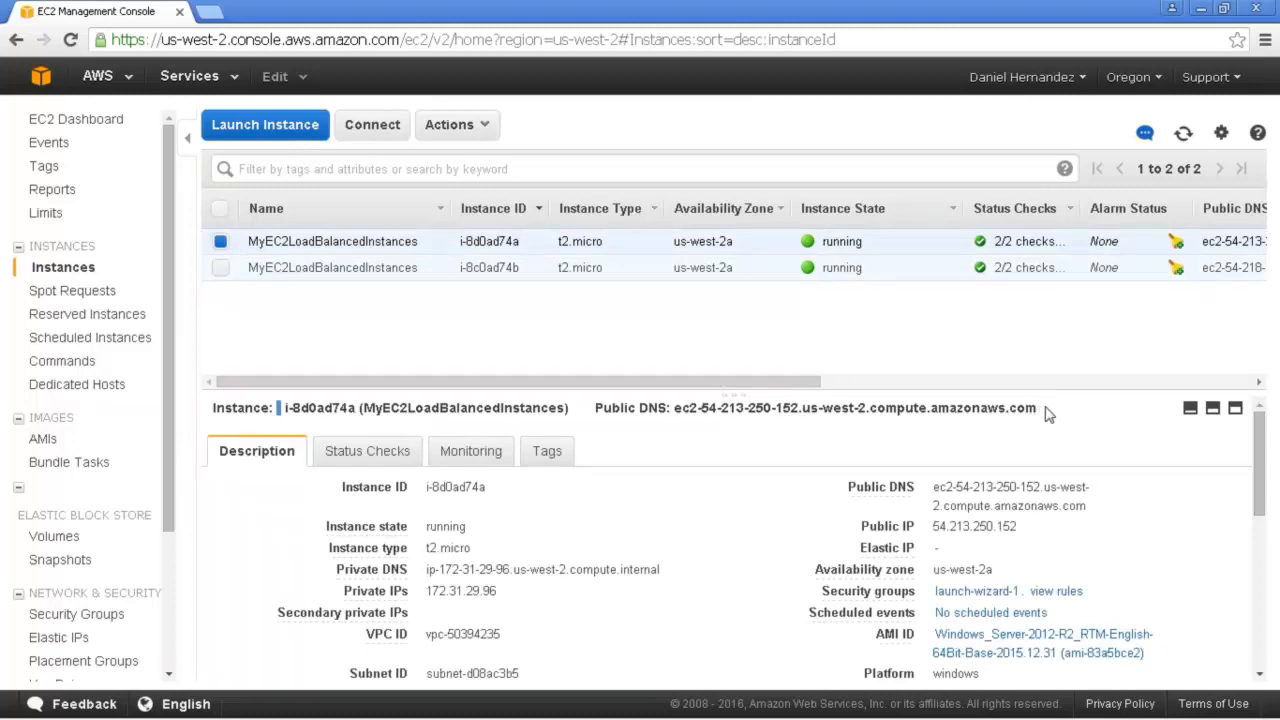
pyautogui.moveTo(1042, 414); pyautogui.dragTo(677, 416)
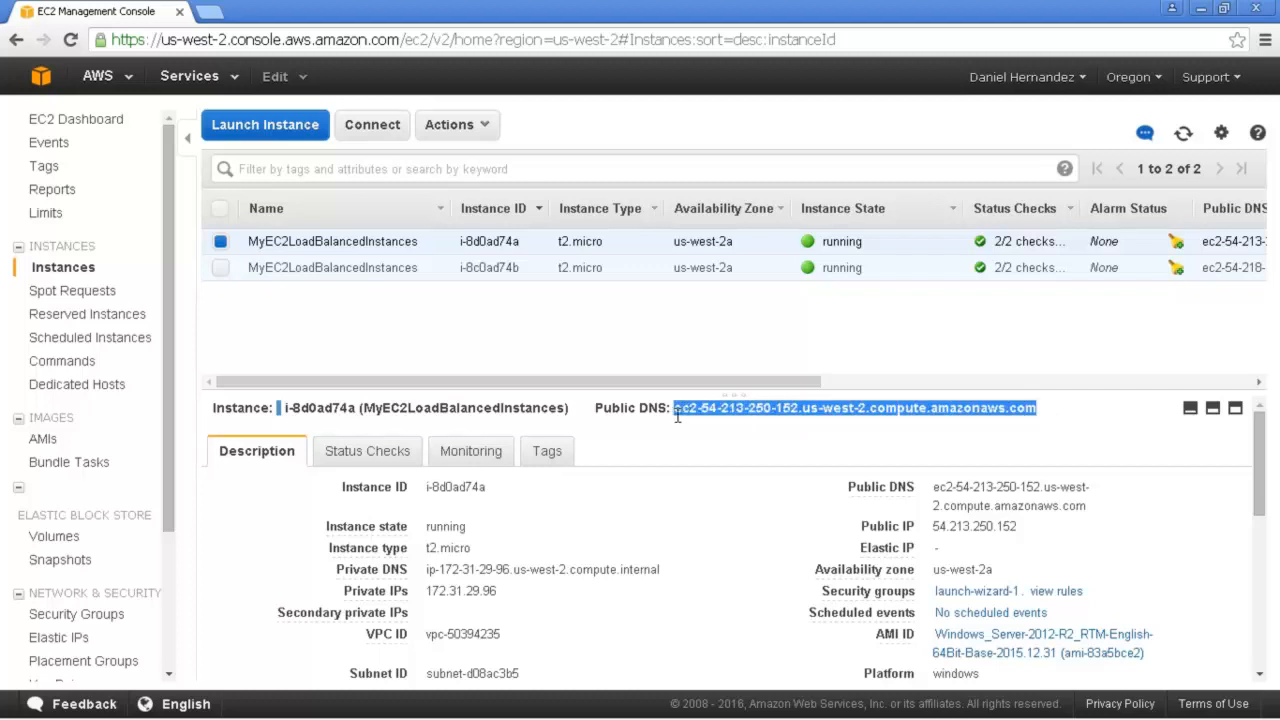
pyautogui.rightClick(749, 408)
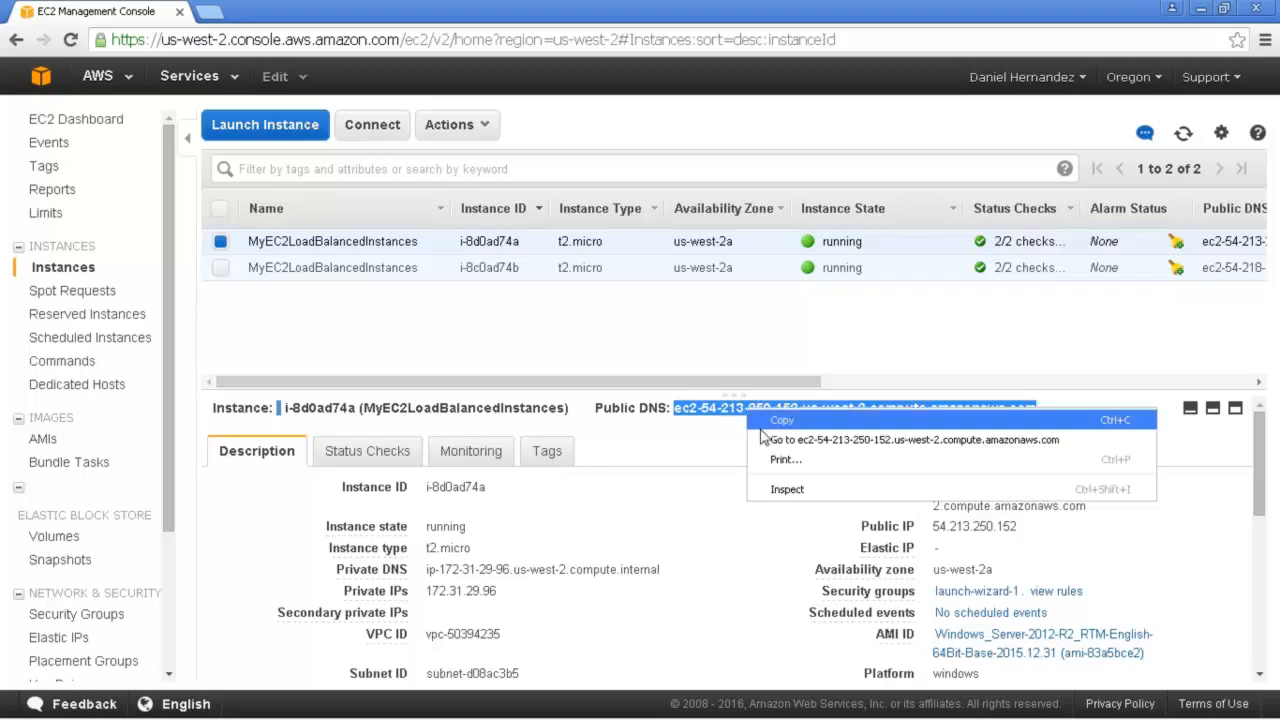
pyautogui.click(778, 420)
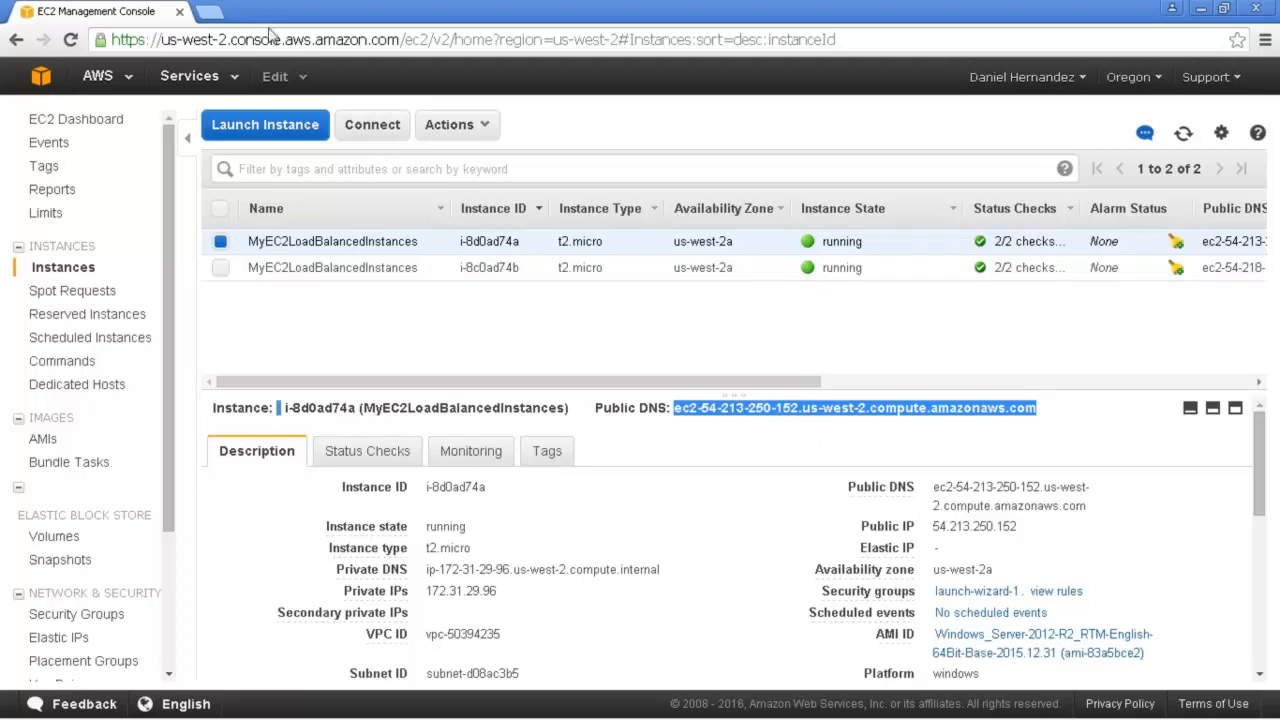
pyautogui.click(210, 12)
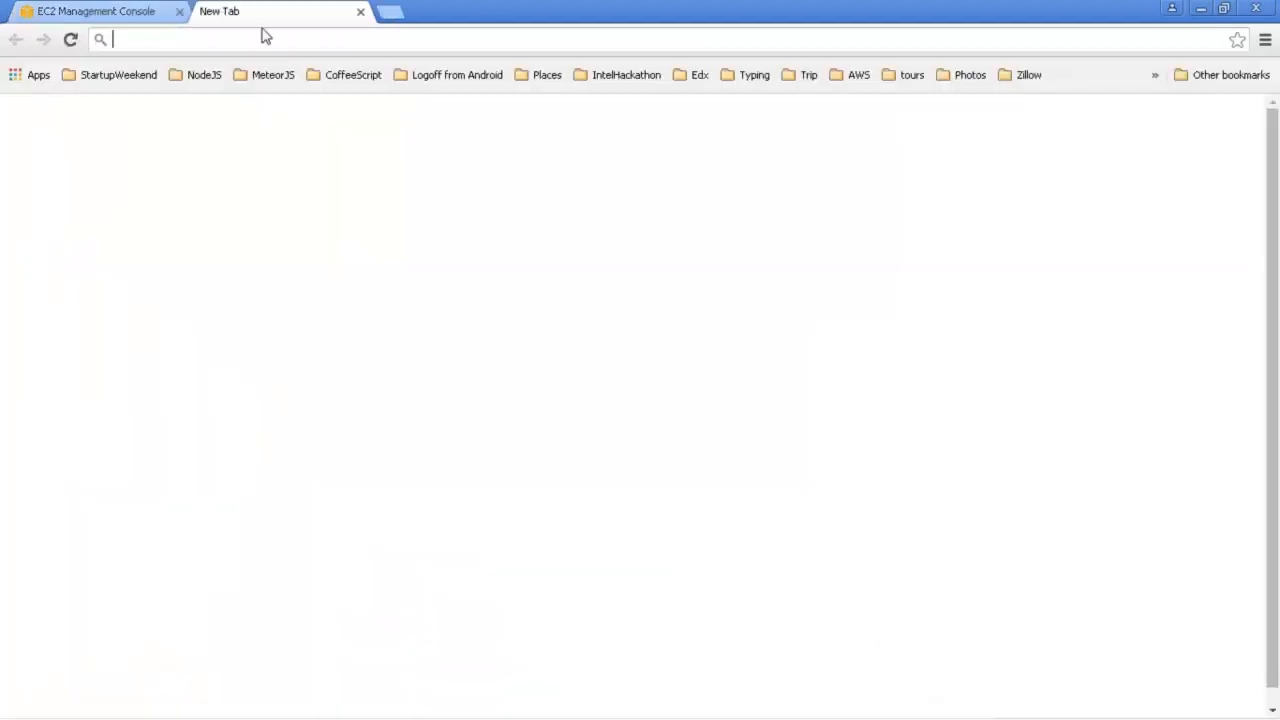
# Step: Load the pasted DNS name and confirm it shows 'Content provided by EC2 instance 1'
pyautogui.hotkey('ctrl', 'v')
pyautogui.press('Return')
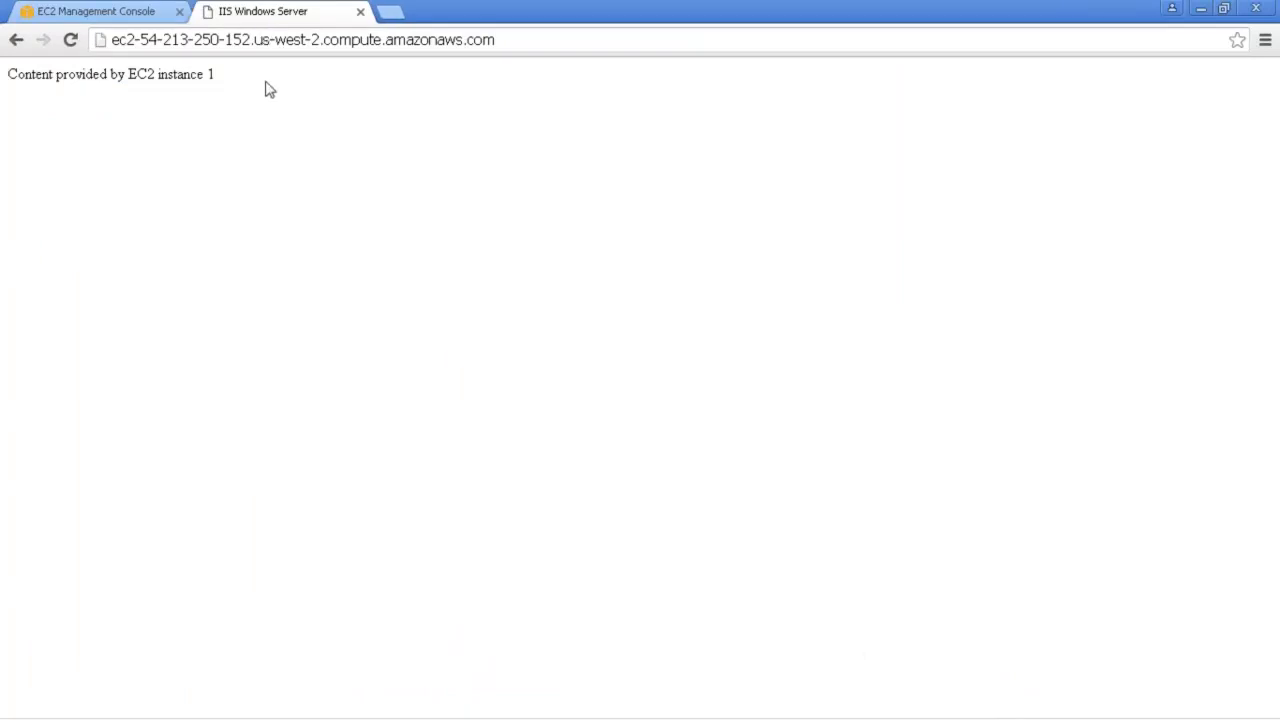
pyautogui.moveTo(218, 74); pyautogui.dragTo(5, 73)
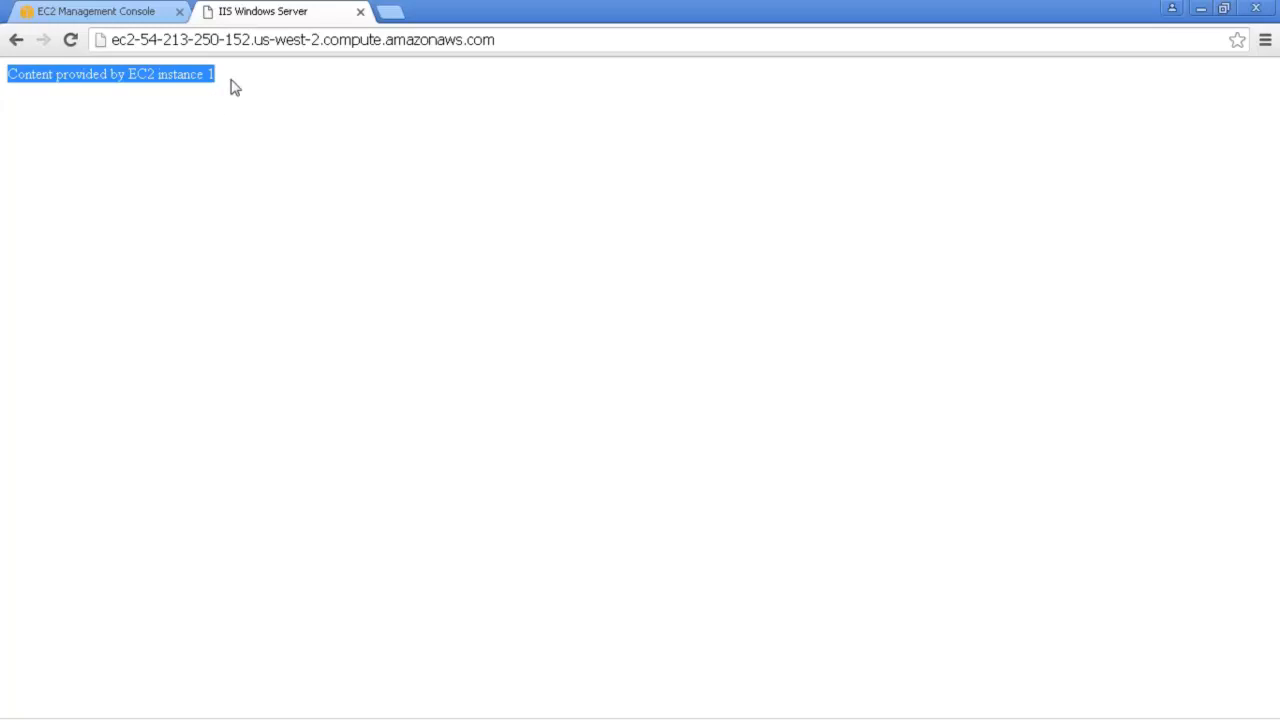
pyautogui.click(148, 18)
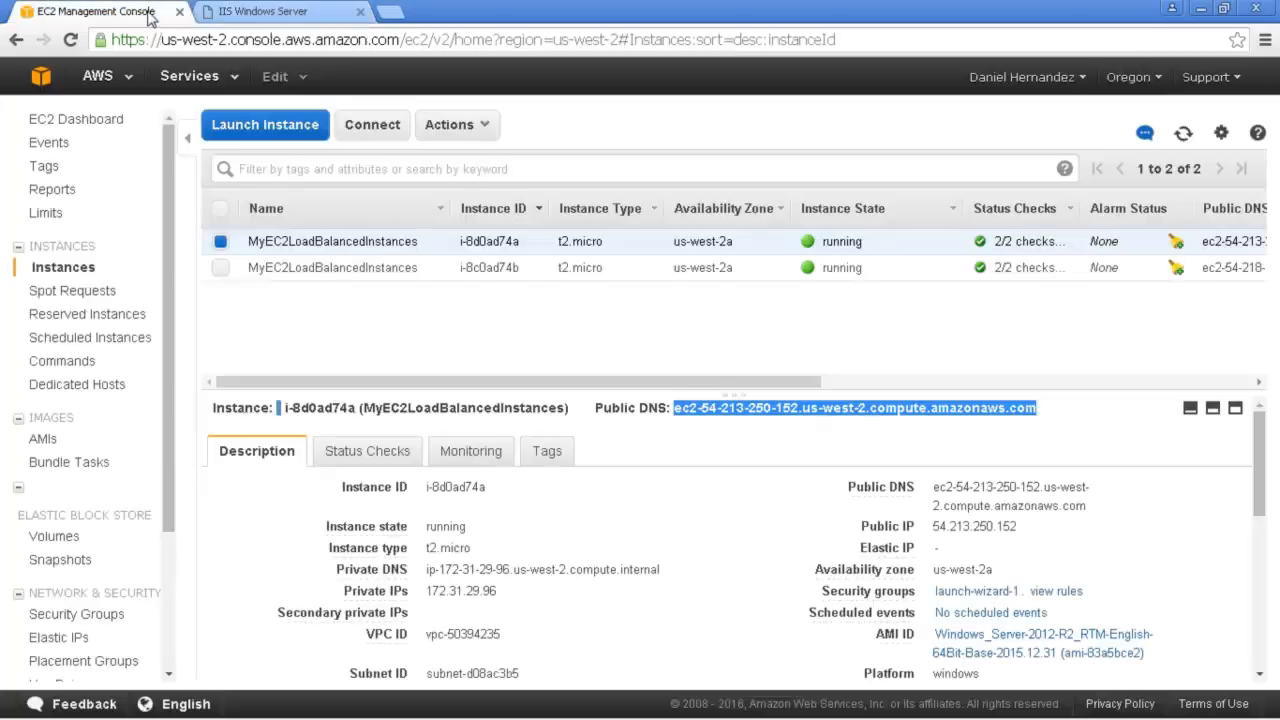
# Step: Switch the selection from i-8d0ad74a to i-8c0ad74b and copy its public DNS name
pyautogui.click(220, 250)
pyautogui.click(220, 268)
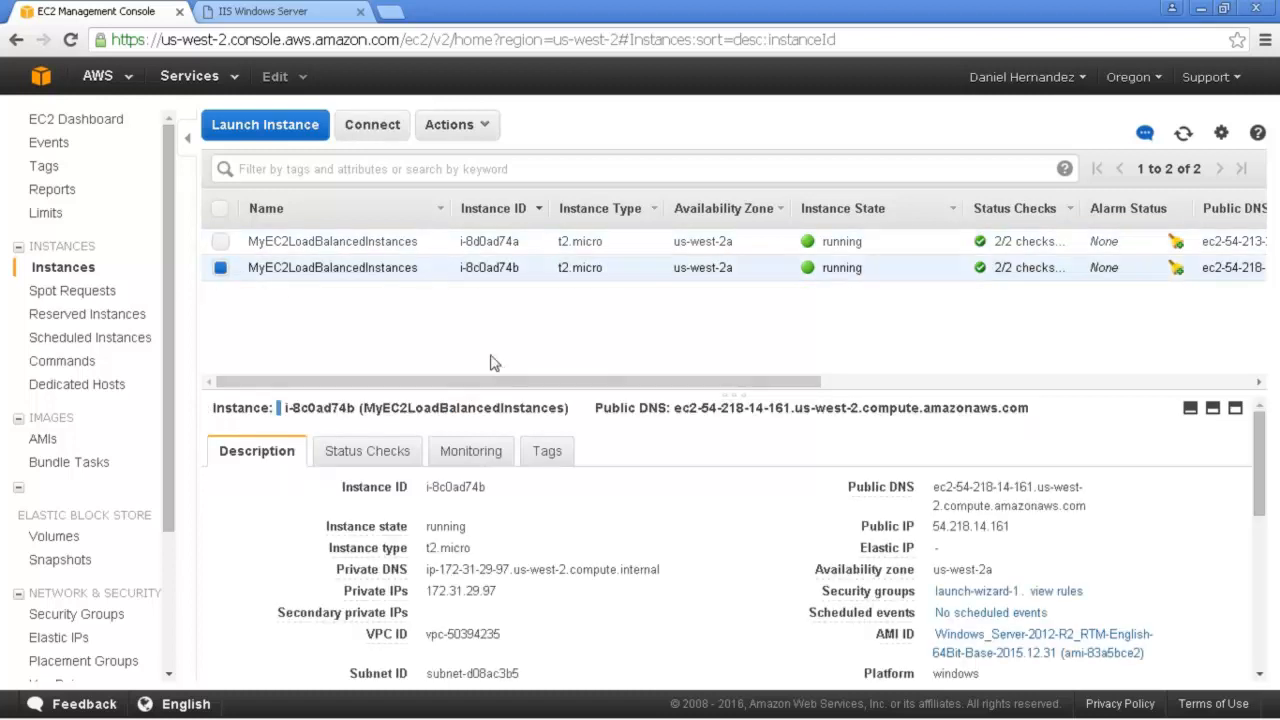
pyautogui.moveTo(1028, 408); pyautogui.dragTo(676, 413)
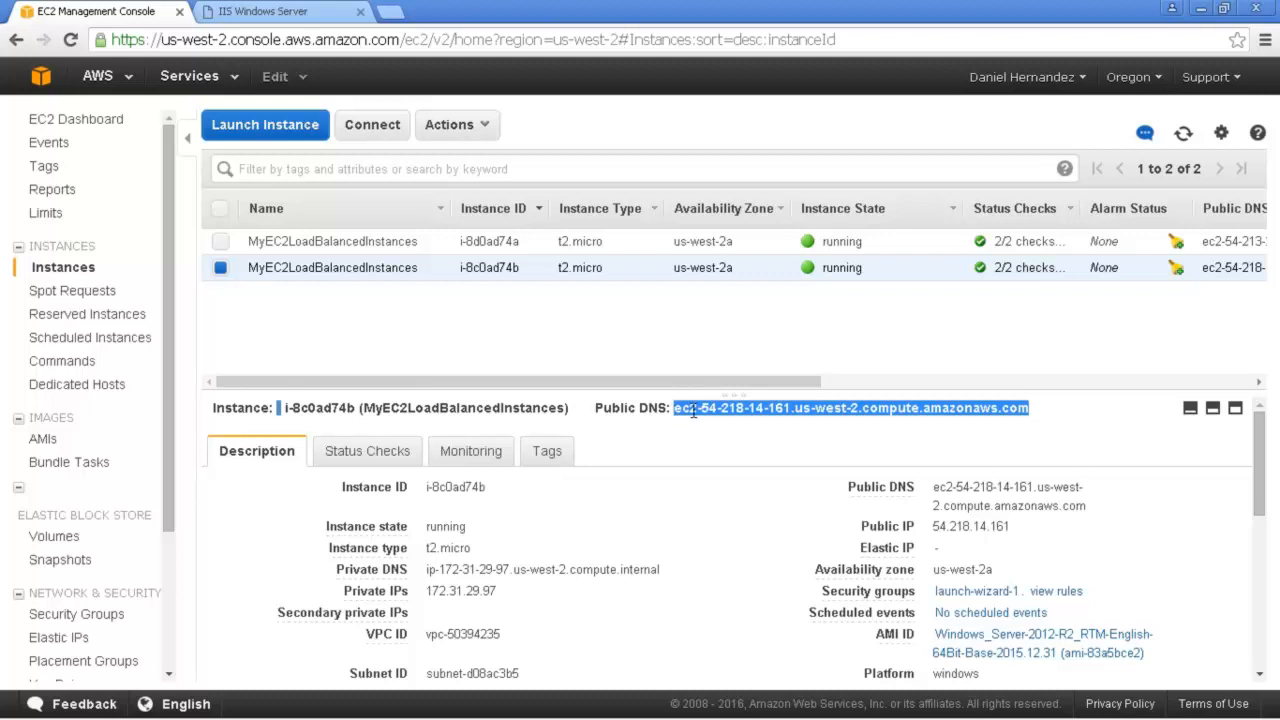
pyautogui.rightClick(694, 409)
pyautogui.click(725, 422)
# Step: Load the second instance's DNS in a new tab, showing 'Content provided by EC2 instance 2'
pyautogui.click(391, 12)
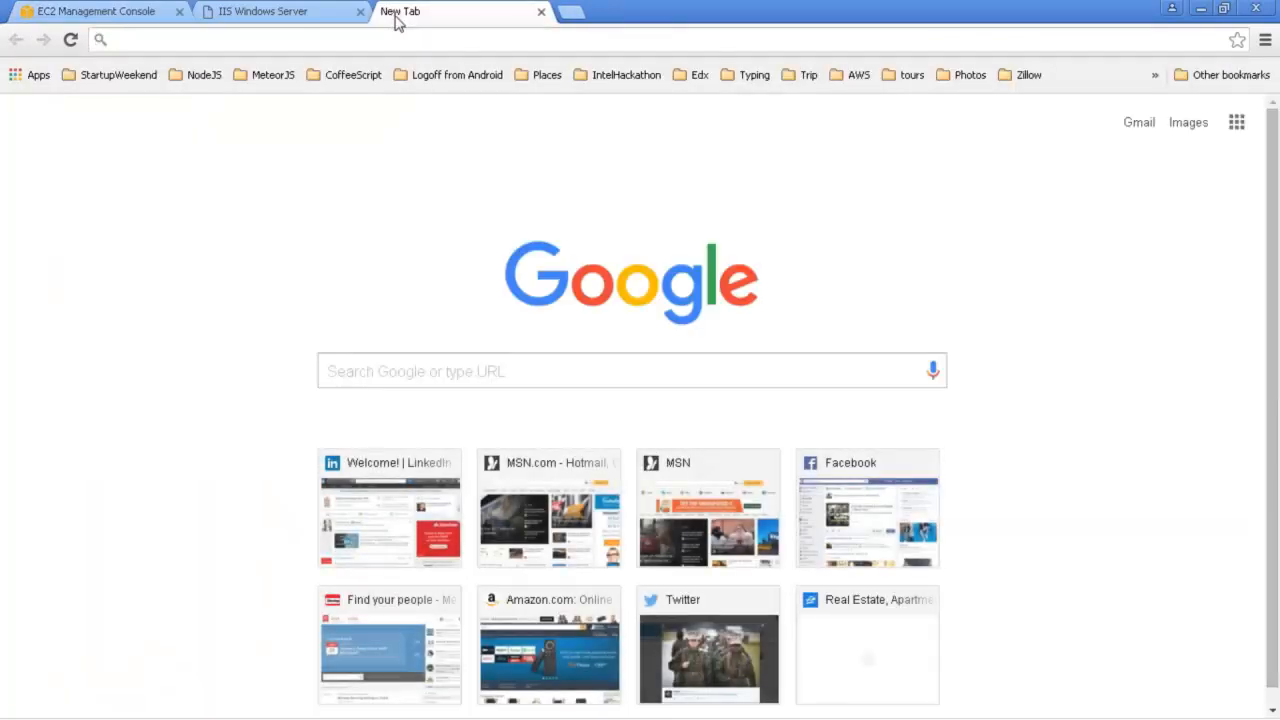
pyautogui.hotkey('ctrl', 'v')
pyautogui.press('Return')
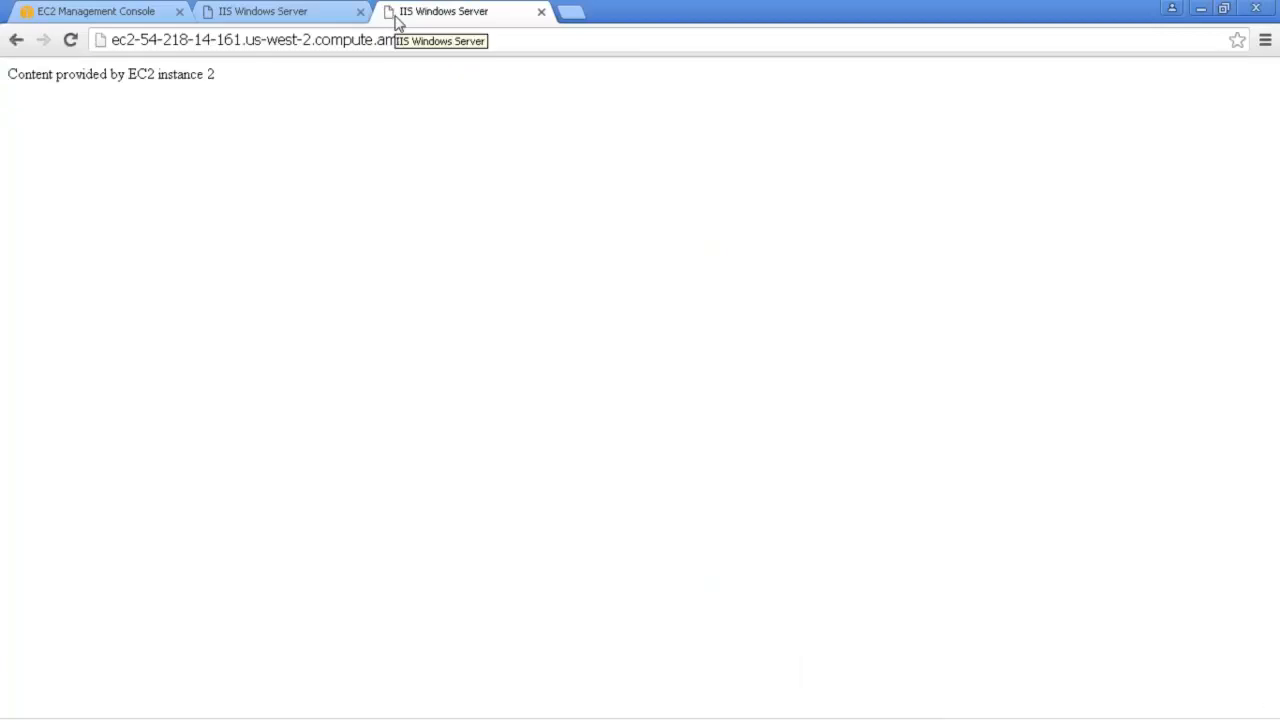
pyautogui.moveTo(280, 89); pyautogui.dragTo(2, 80)
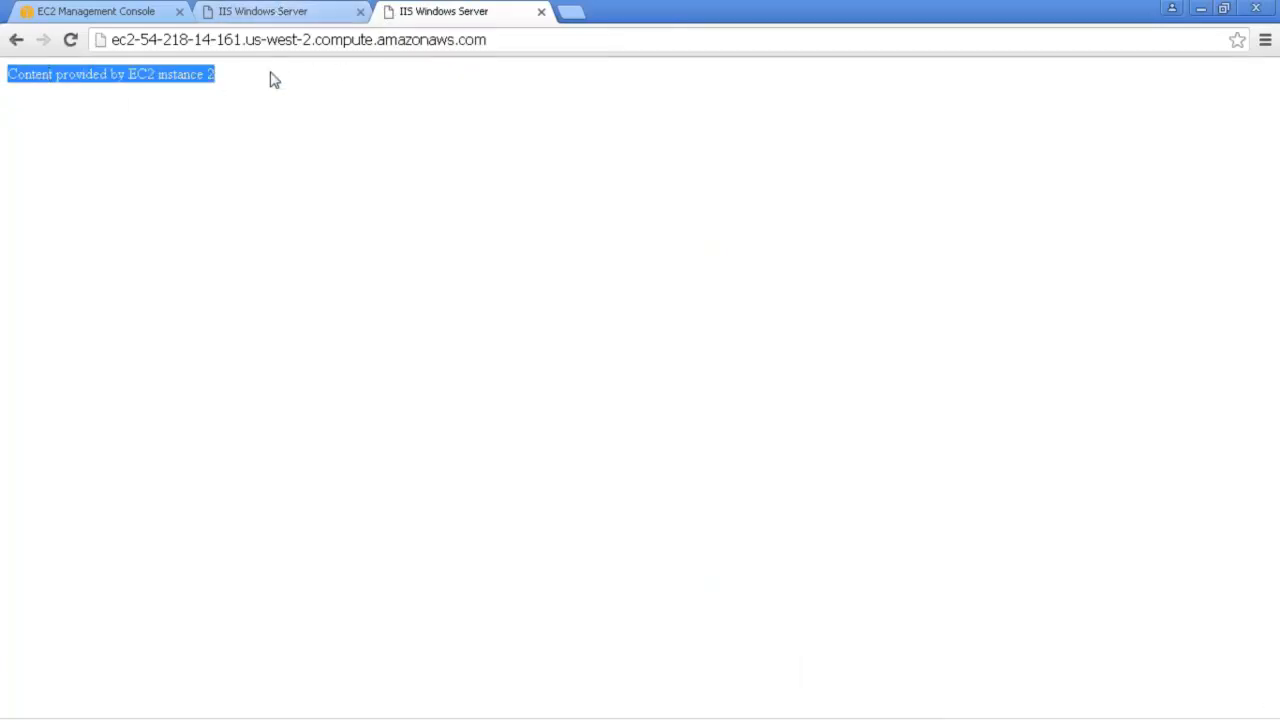
pyautogui.click(195, 77)
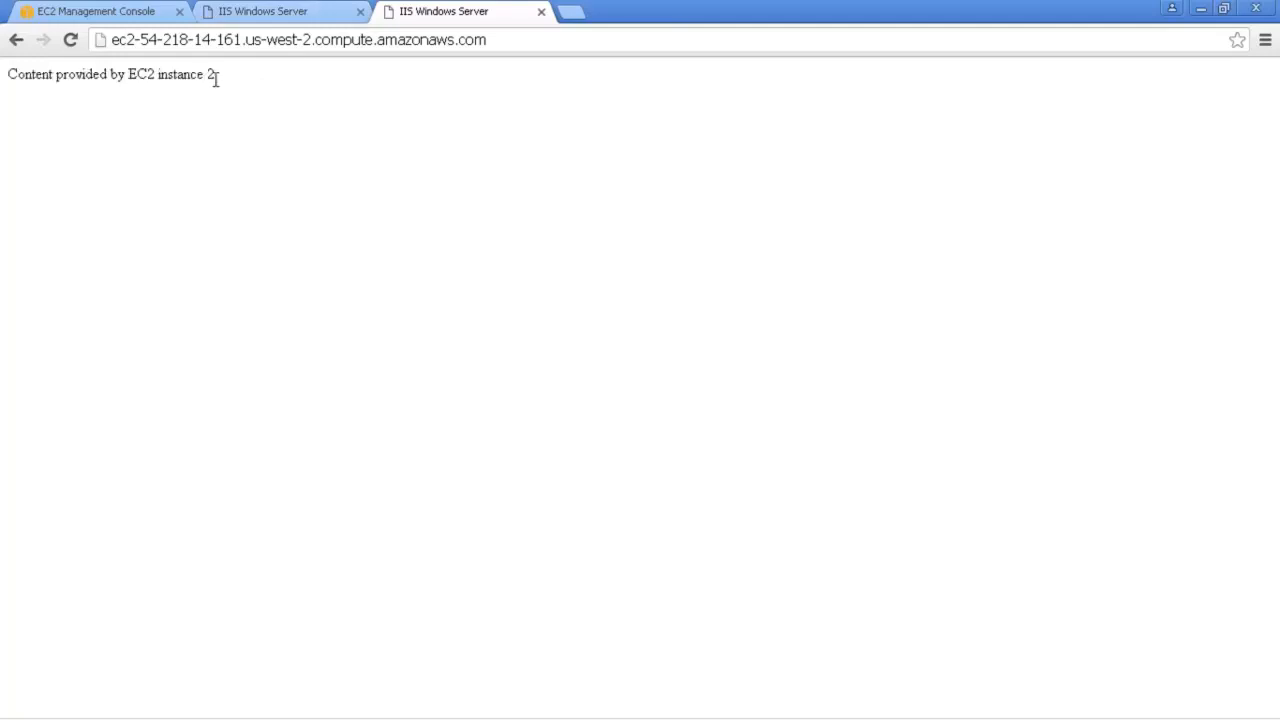
# Step: Compare the instance 1 and instance 2 pages, then go back to the EC2 console
pyautogui.click(315, 17)
pyautogui.click(263, 80)
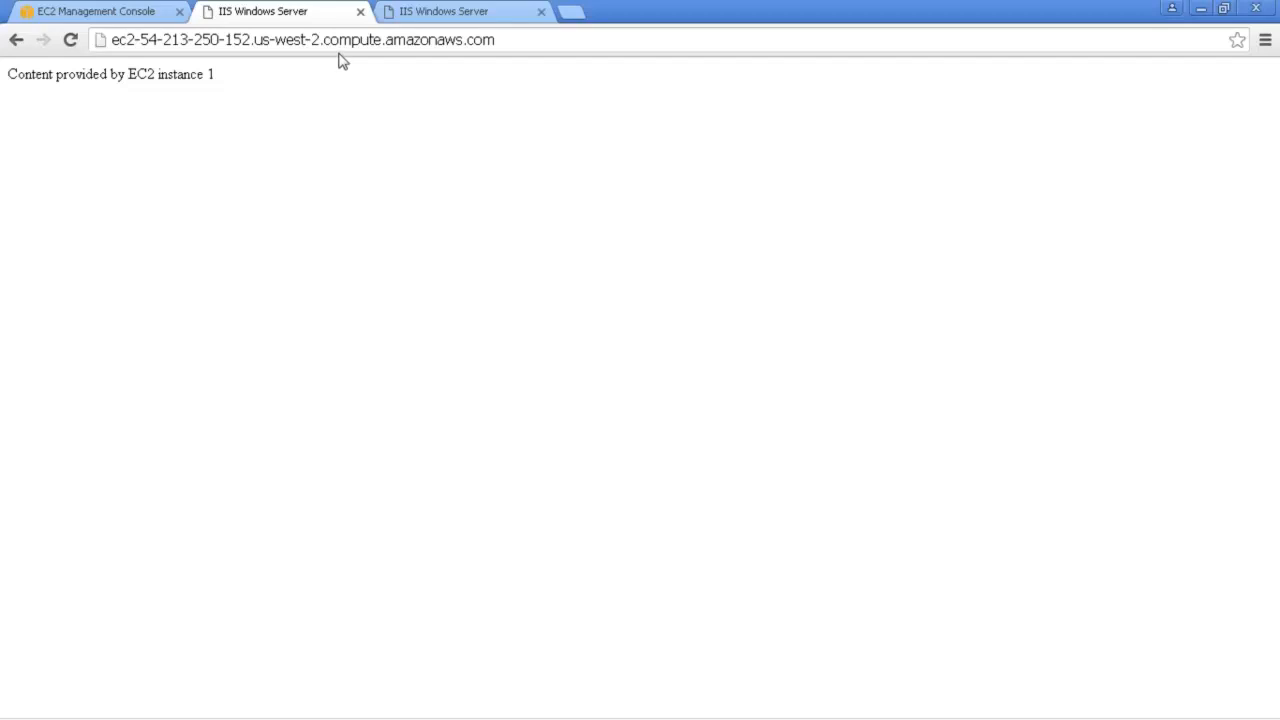
pyautogui.click(448, 24)
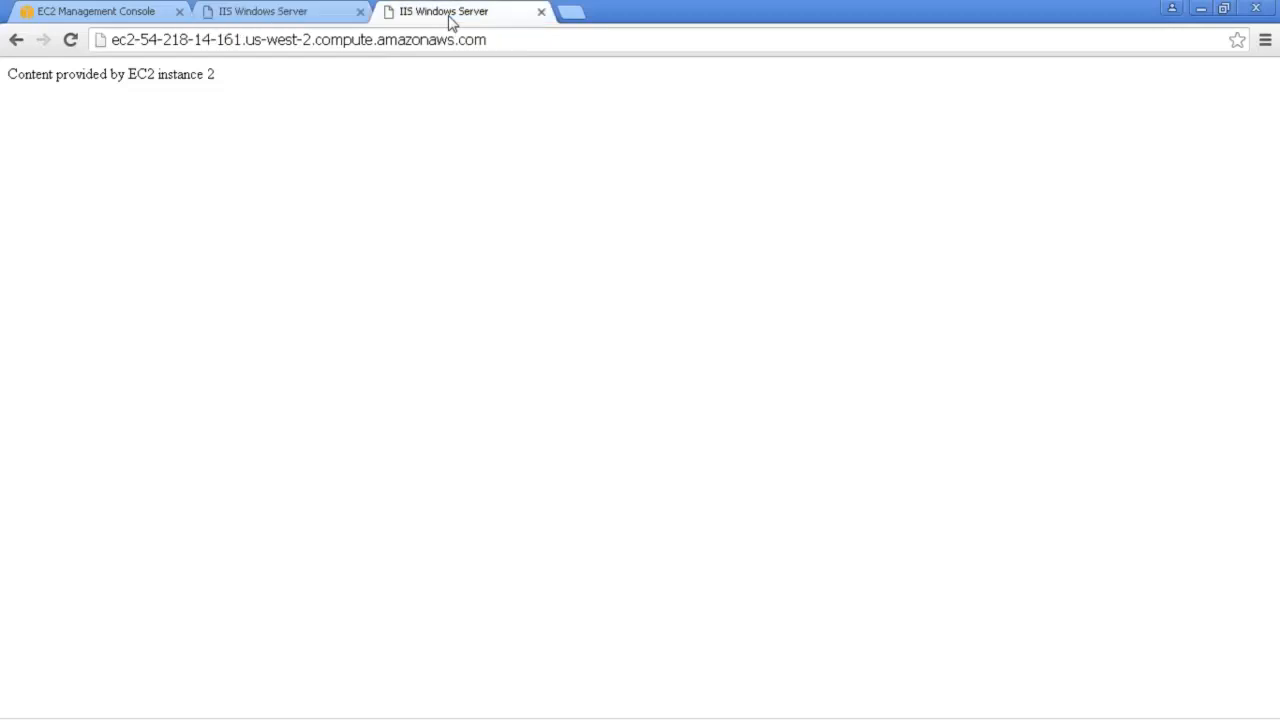
pyautogui.click(328, 14)
pyautogui.click(393, 20)
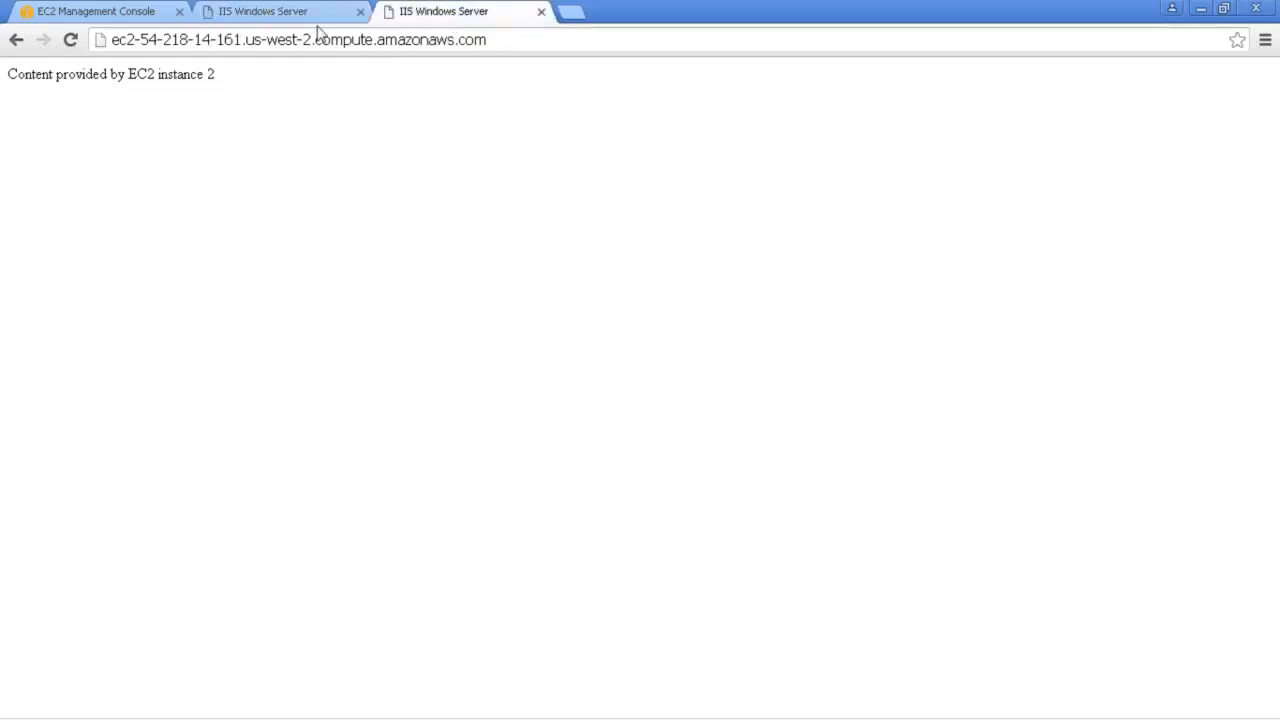
pyautogui.click(146, 14)
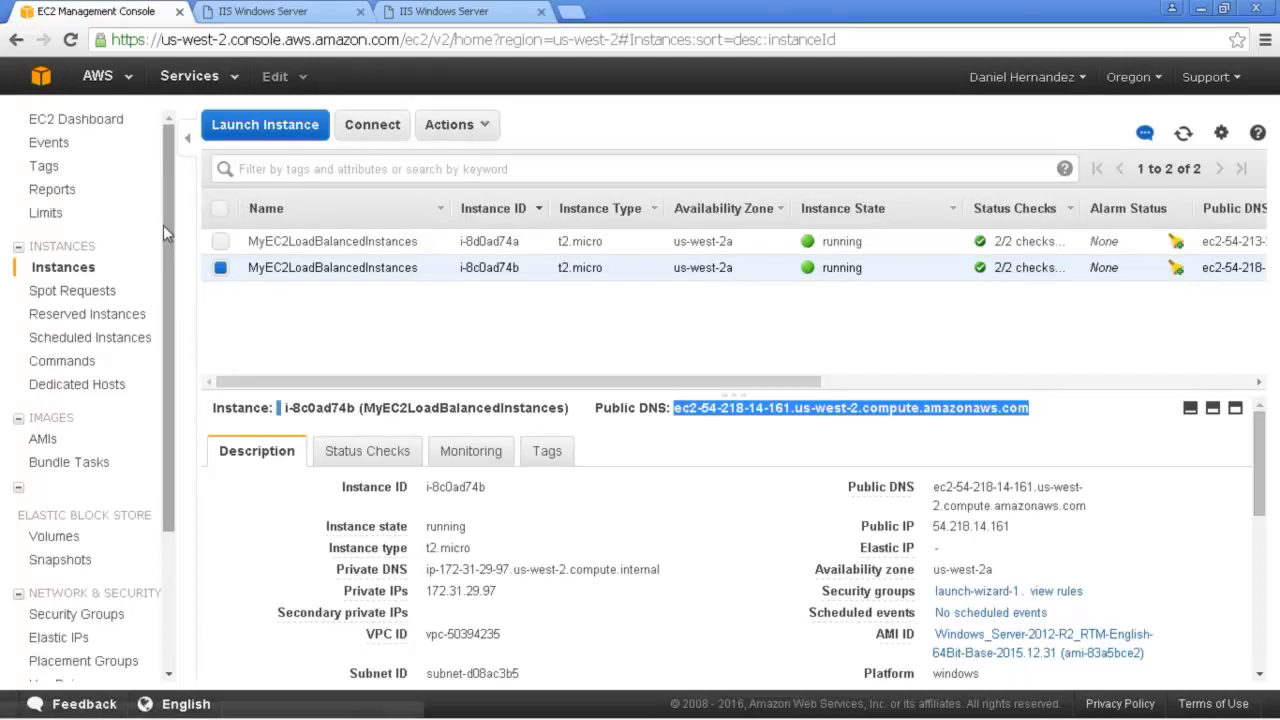
# Step: Go to Load Balancing > Load Balancers, which lists none, and begin a new load balancer
pyautogui.moveTo(170, 245); pyautogui.dragTo(163, 390)
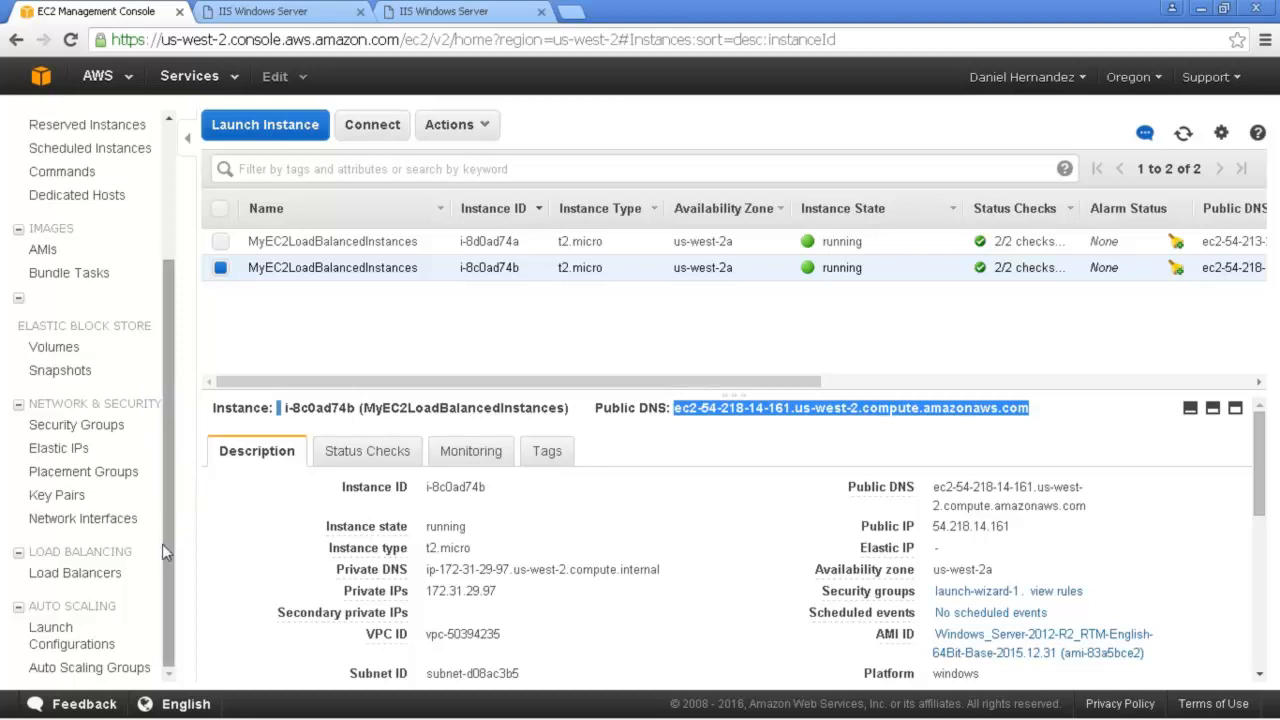
pyautogui.click(90, 580)
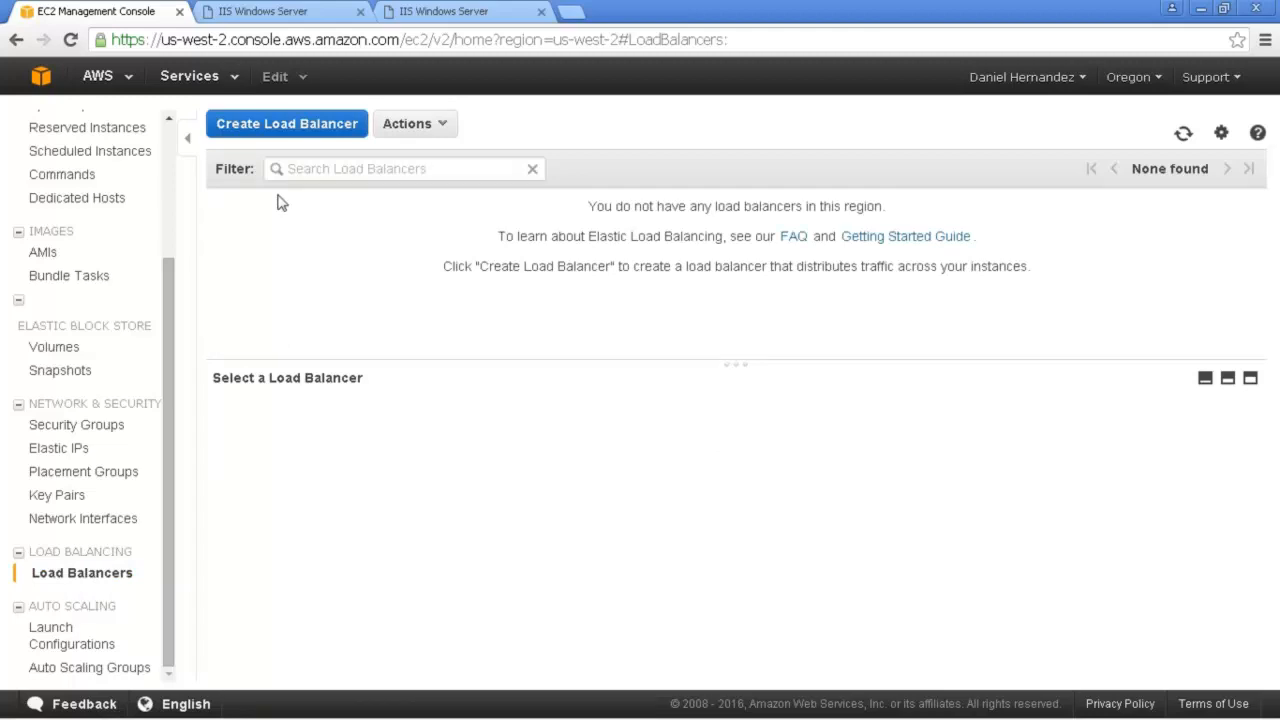
pyautogui.click(296, 132)
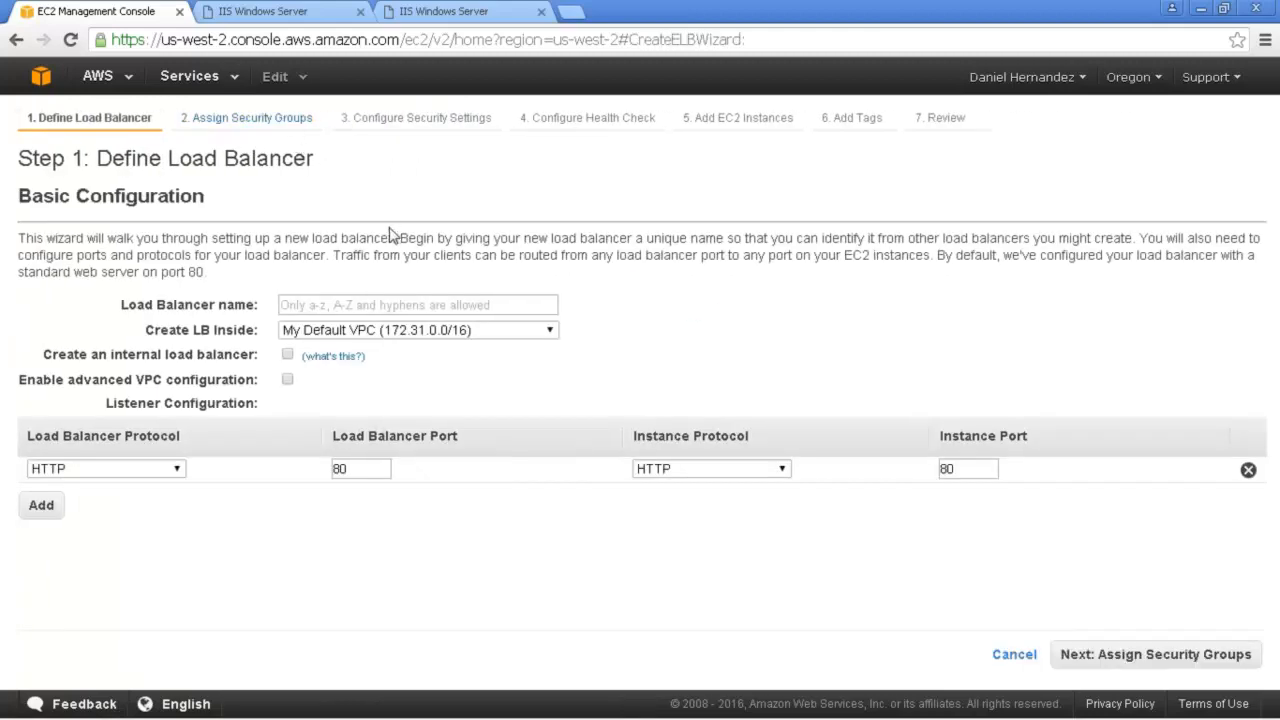
# Step: Name the load balancer MyFirstELB, keep the HTTP port 80 listener, and continue
pyautogui.click(379, 304)
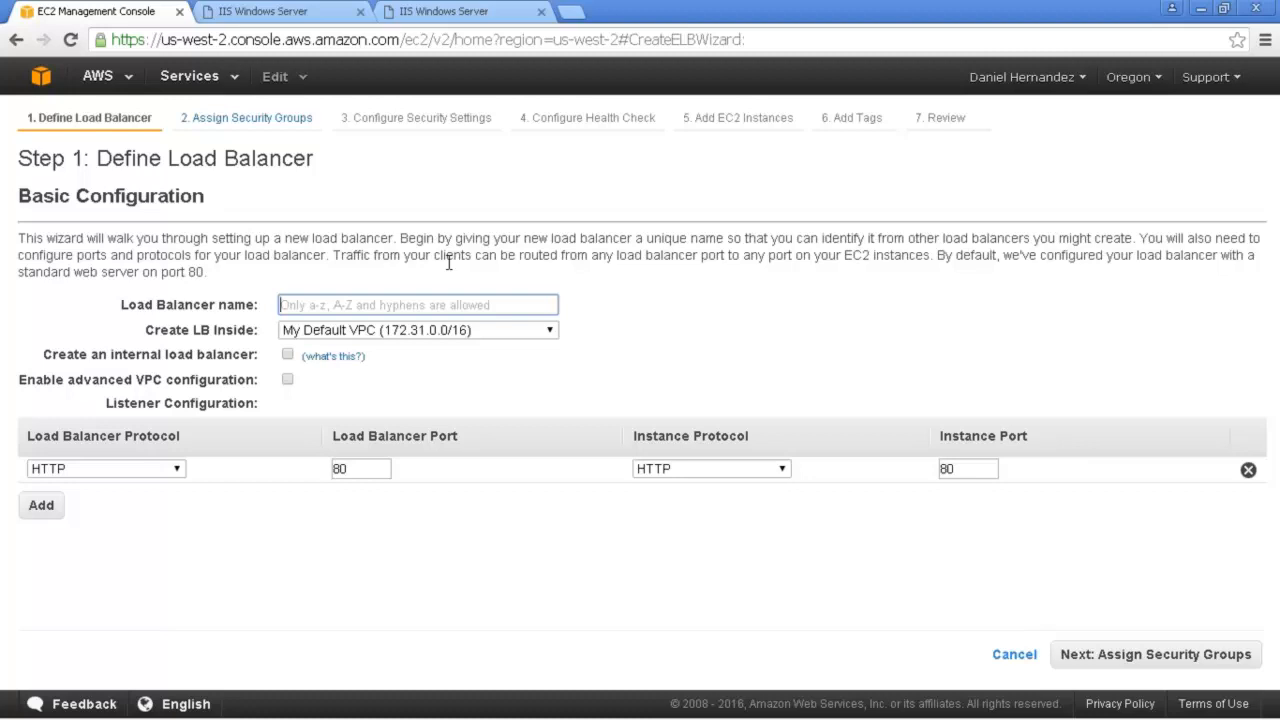
pyautogui.write('My')
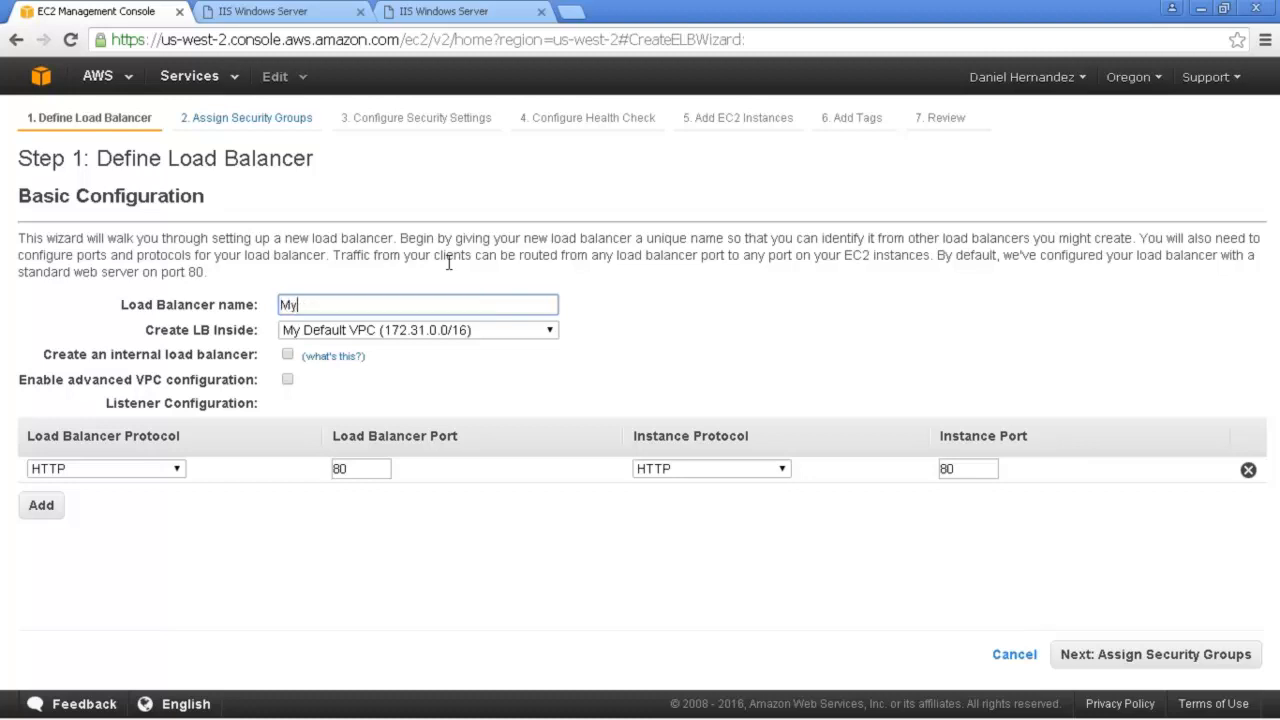
pyautogui.write('FirstELB')
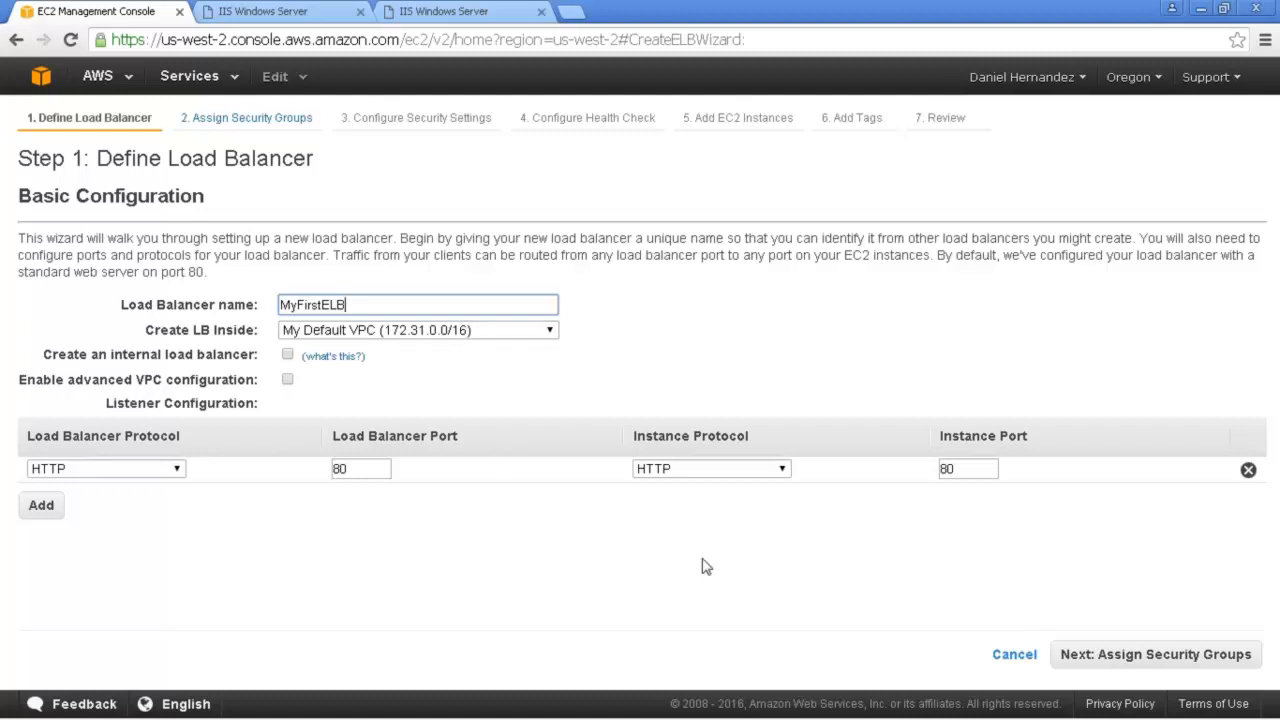
pyautogui.click(1076, 656)
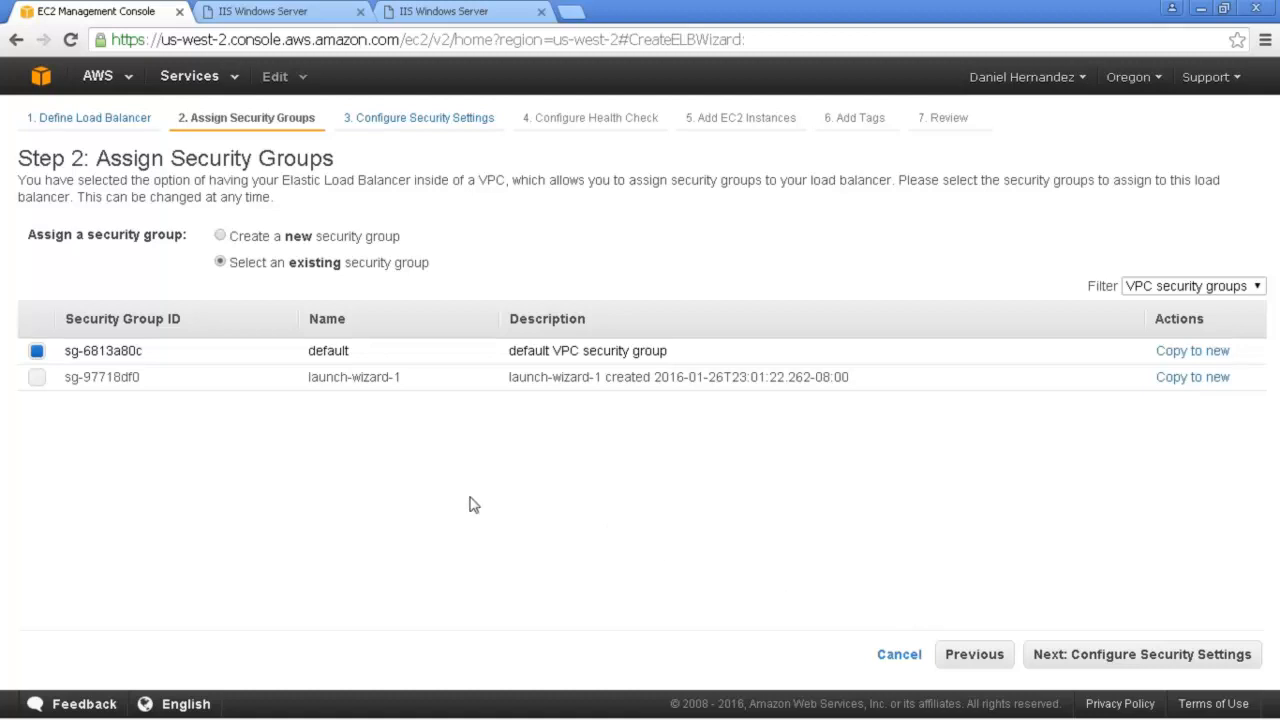
# Step: Choose the launch-wizard-1 security group and advance past security settings to the health check
pyautogui.click(36, 377)
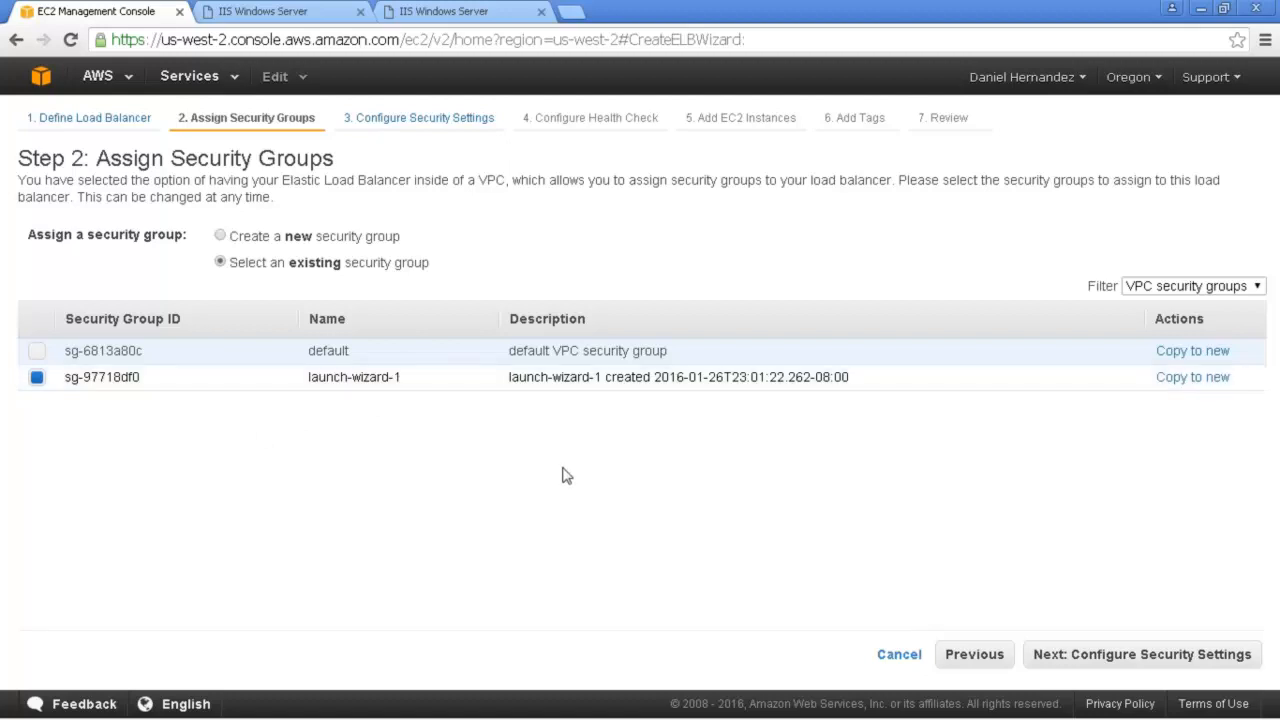
pyautogui.click(1108, 656)
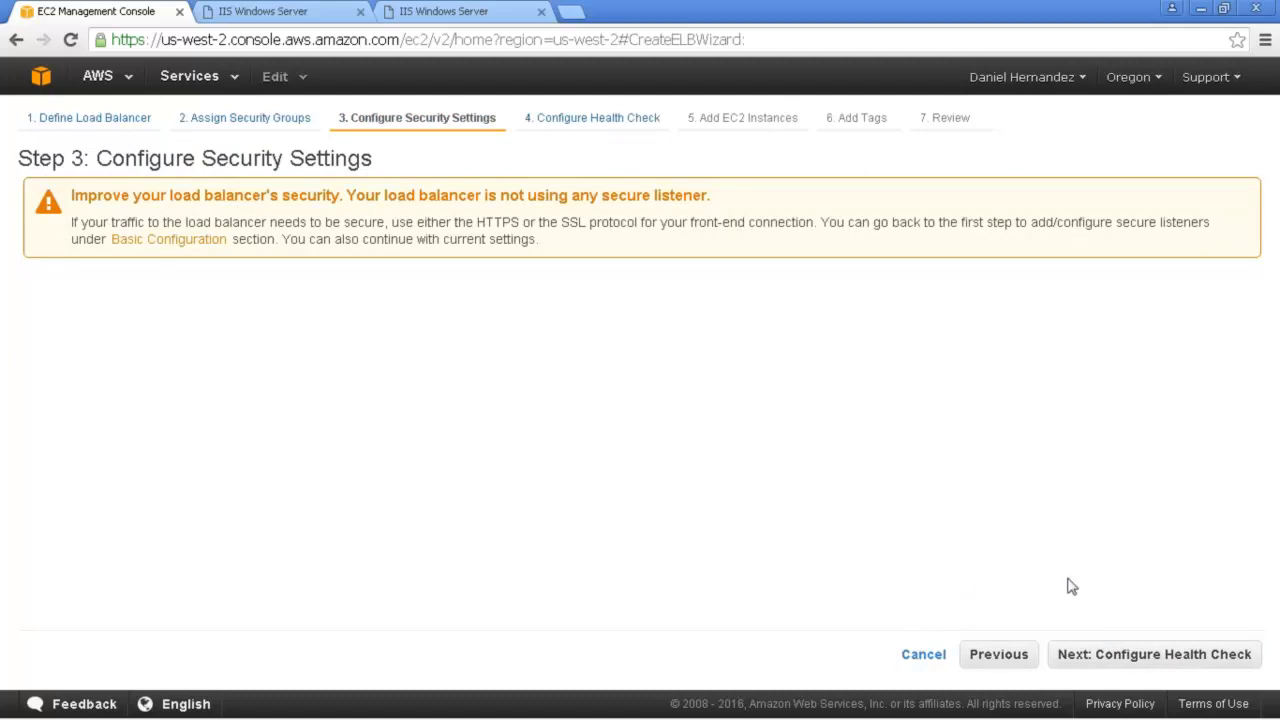
pyautogui.click(1102, 652)
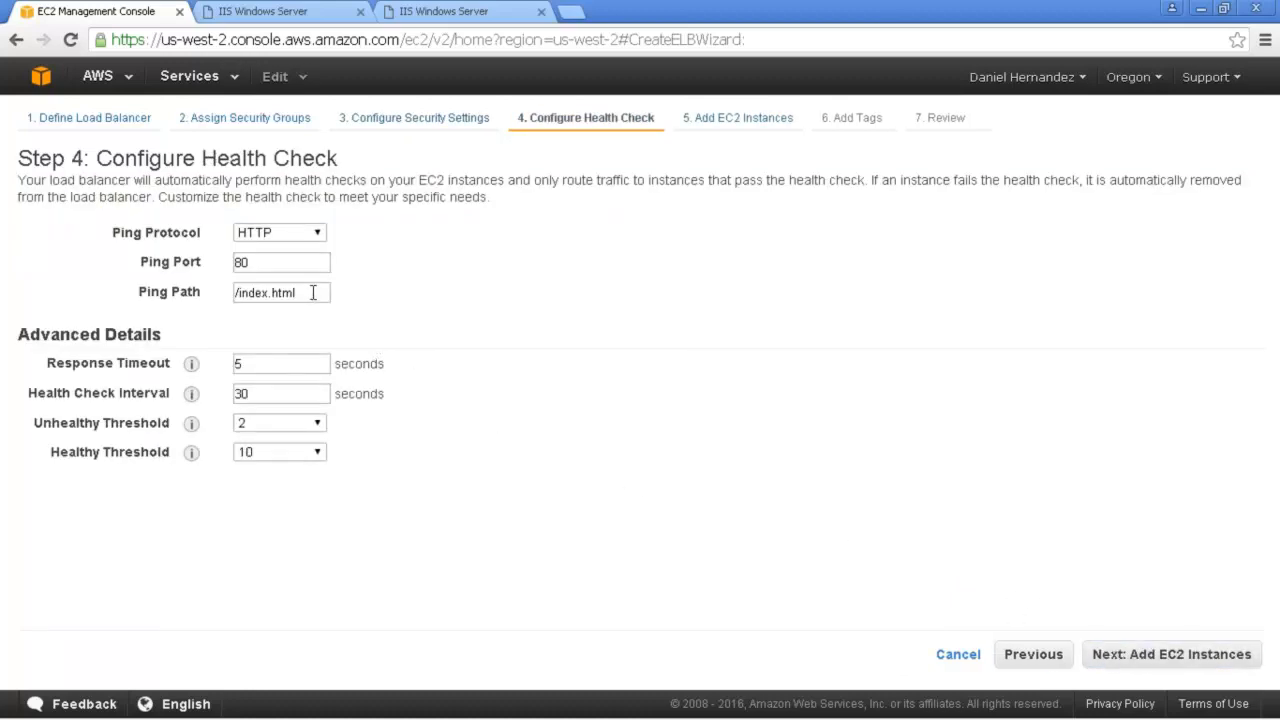
# Step: Change the ping path from /index.html to / and pick a healthy threshold of 2
pyautogui.moveTo(313, 292); pyautogui.dragTo(241, 292)
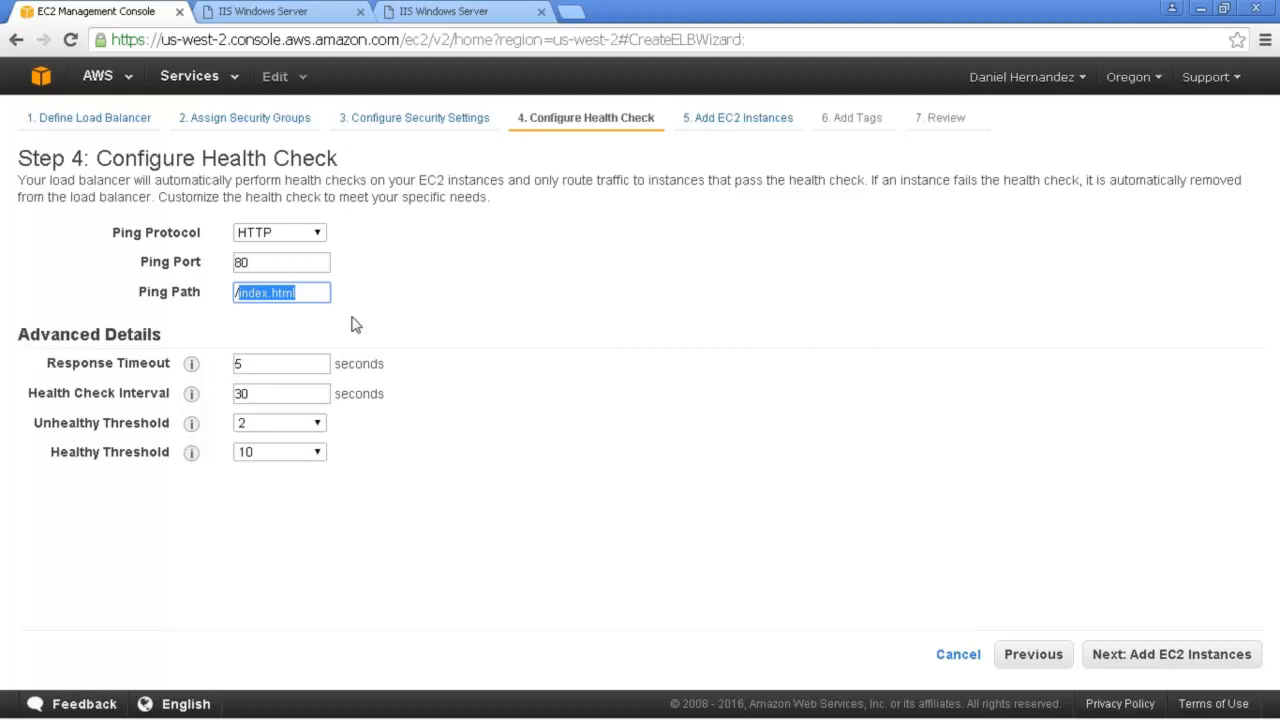
pyautogui.press('BackSpace')
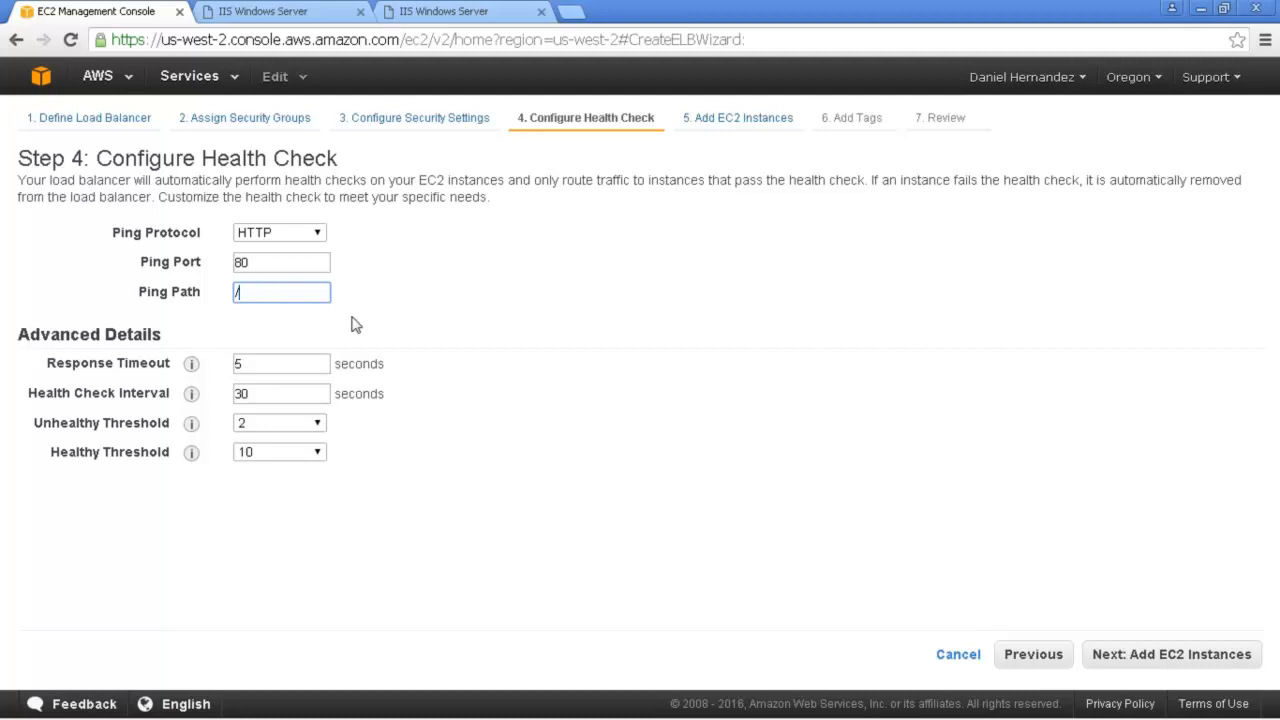
pyautogui.click(315, 458)
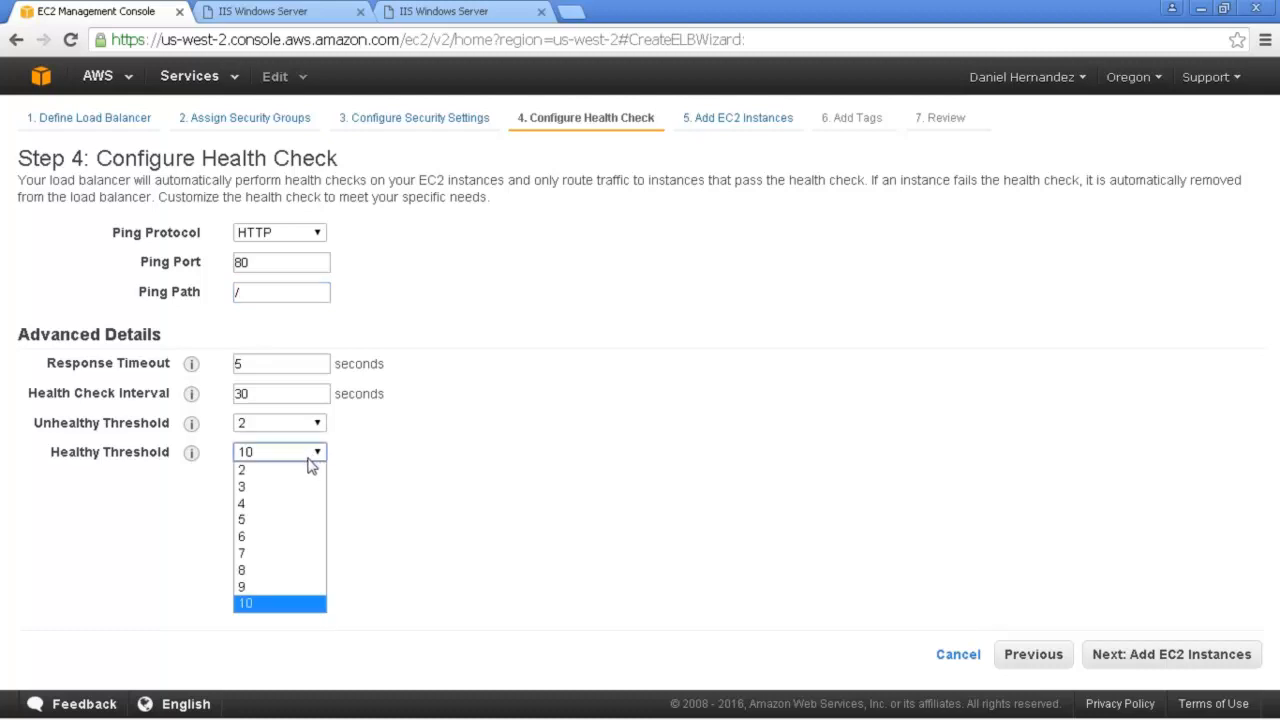
pyautogui.click(302, 470)
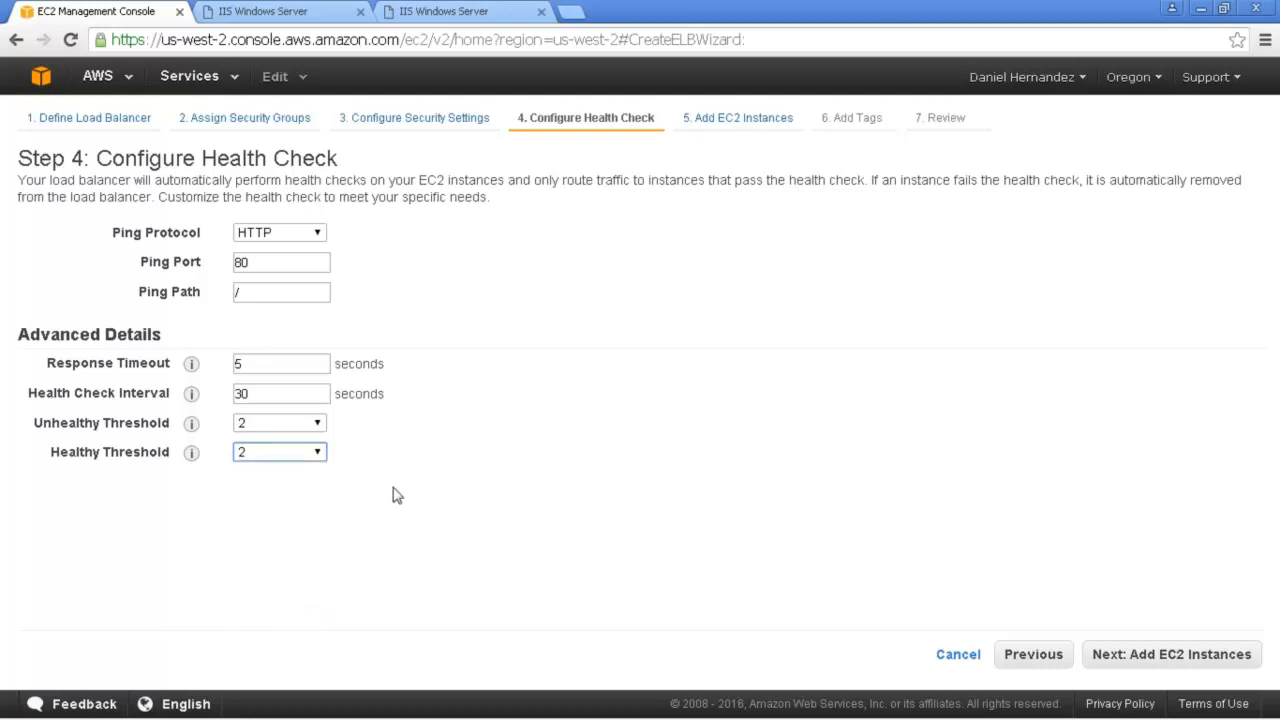
pyautogui.click(427, 530)
pyautogui.click(1143, 662)
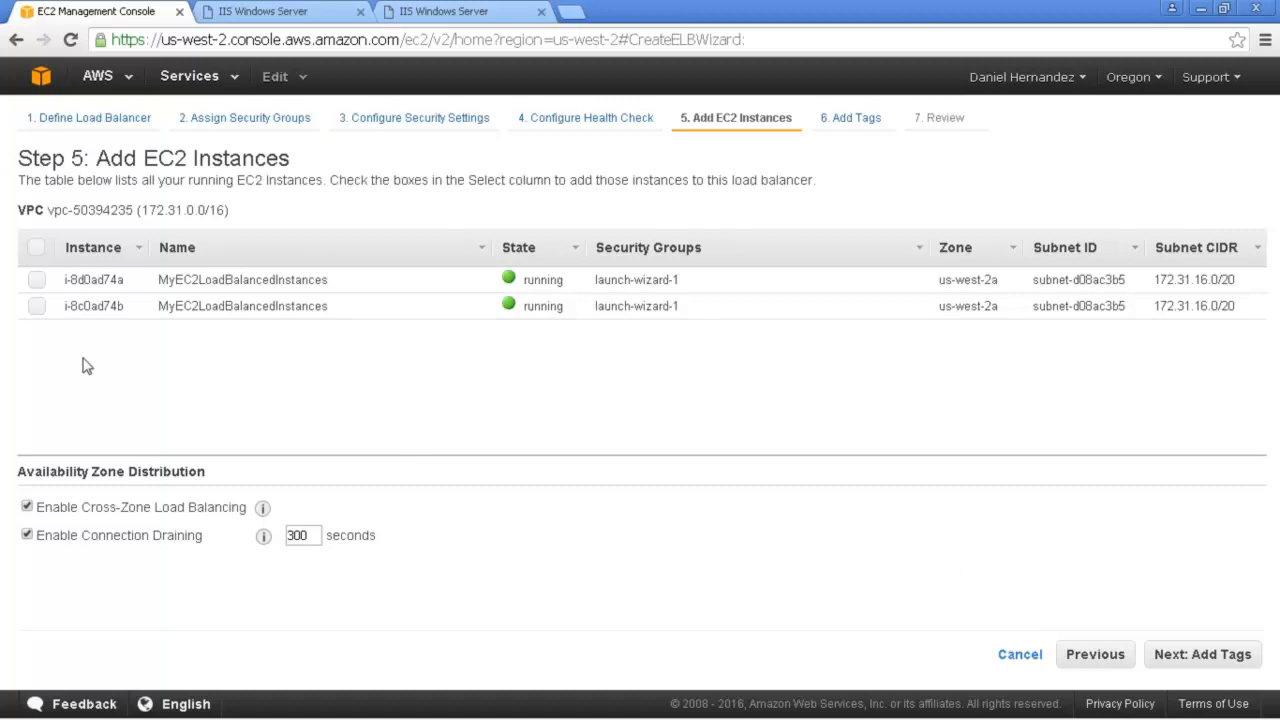
# Step: Add instances i-8d0ad74a and i-8c0ad74b, skip tags, and reach the review step
pyautogui.click(37, 280)
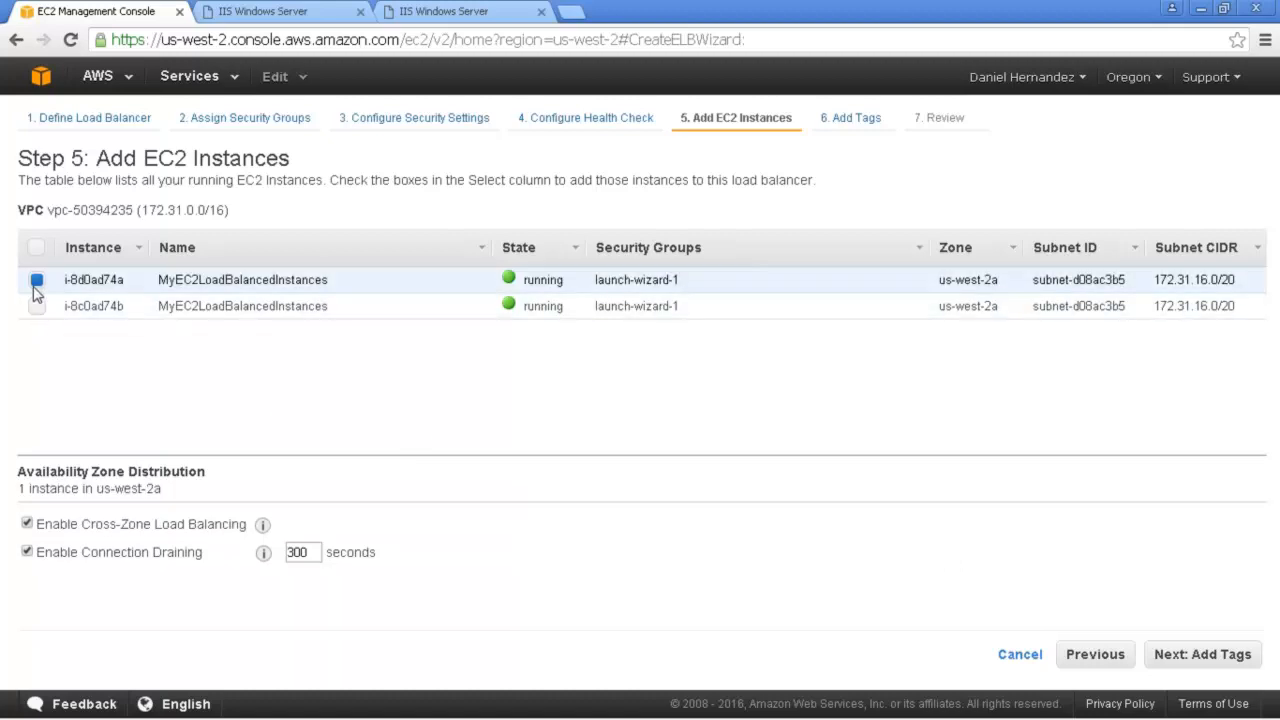
pyautogui.click(37, 306)
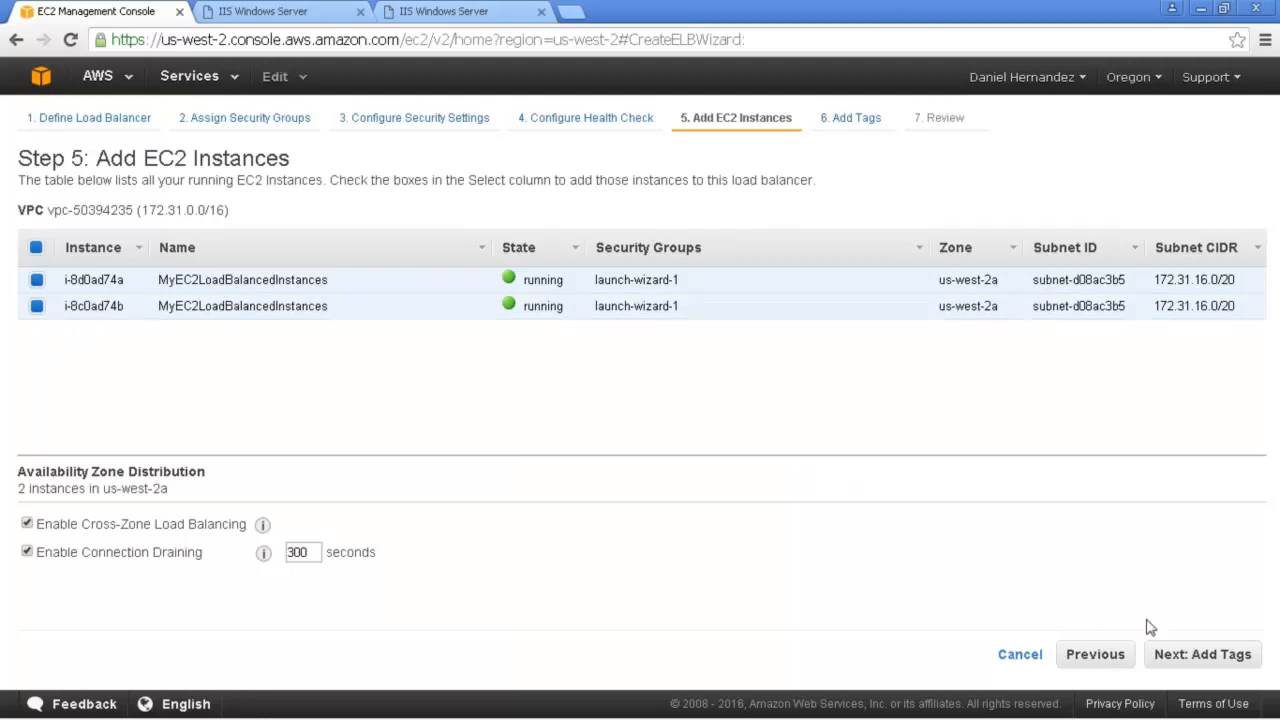
pyautogui.click(1200, 658)
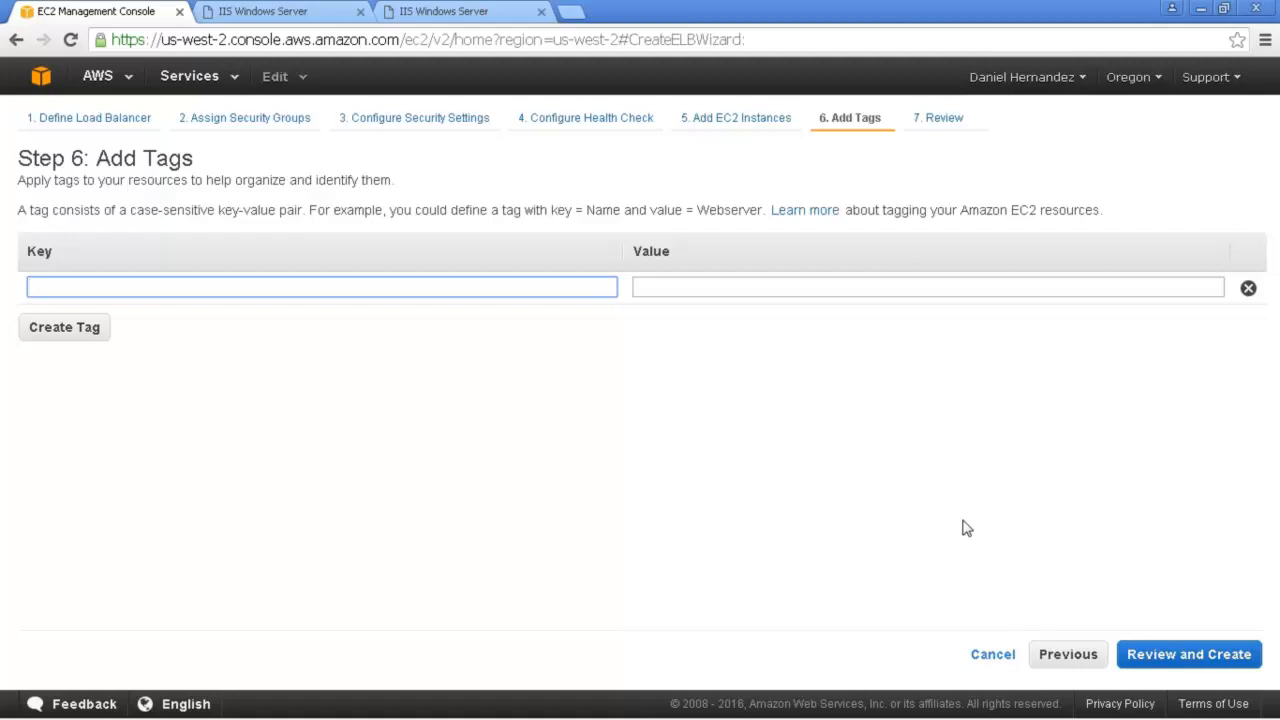
pyautogui.click(1166, 655)
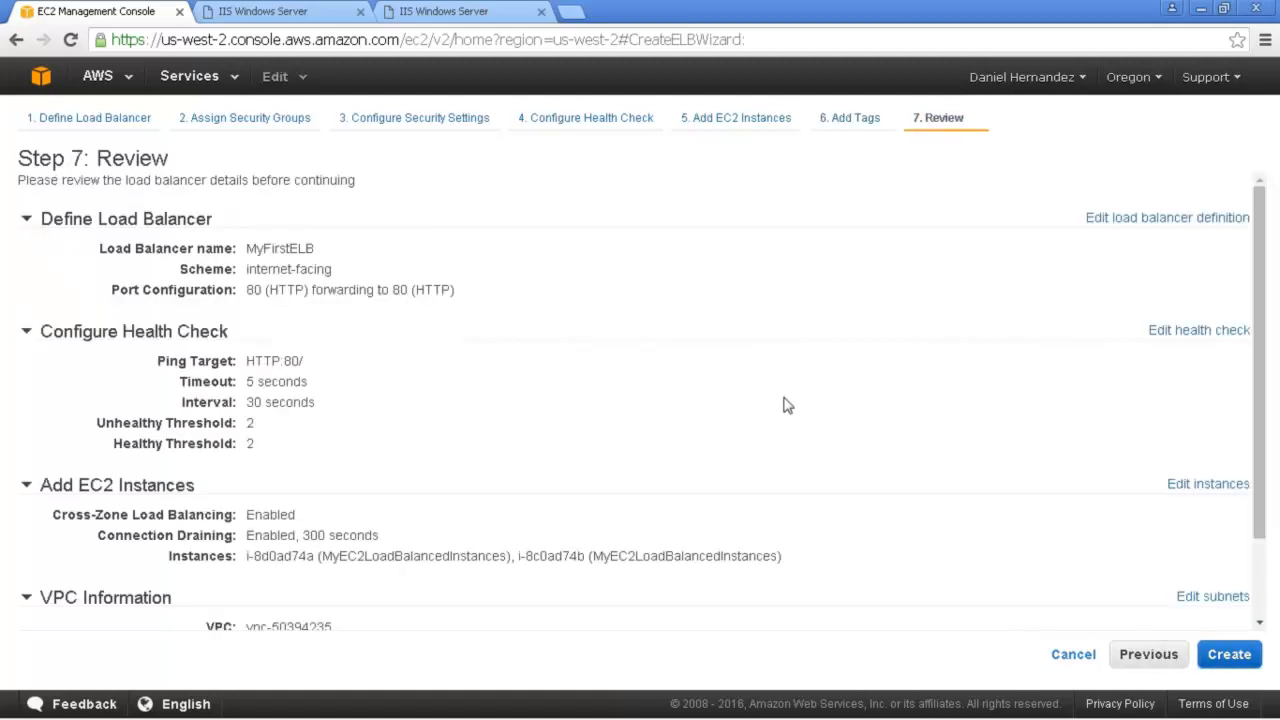
# Step: Look over the MyFirstELB review, create it, and close the creation status
pyautogui.scroll(-1, 785, 401)
pyautogui.scroll(1, 782, 414)
pyautogui.scroll(-1, 782, 414)
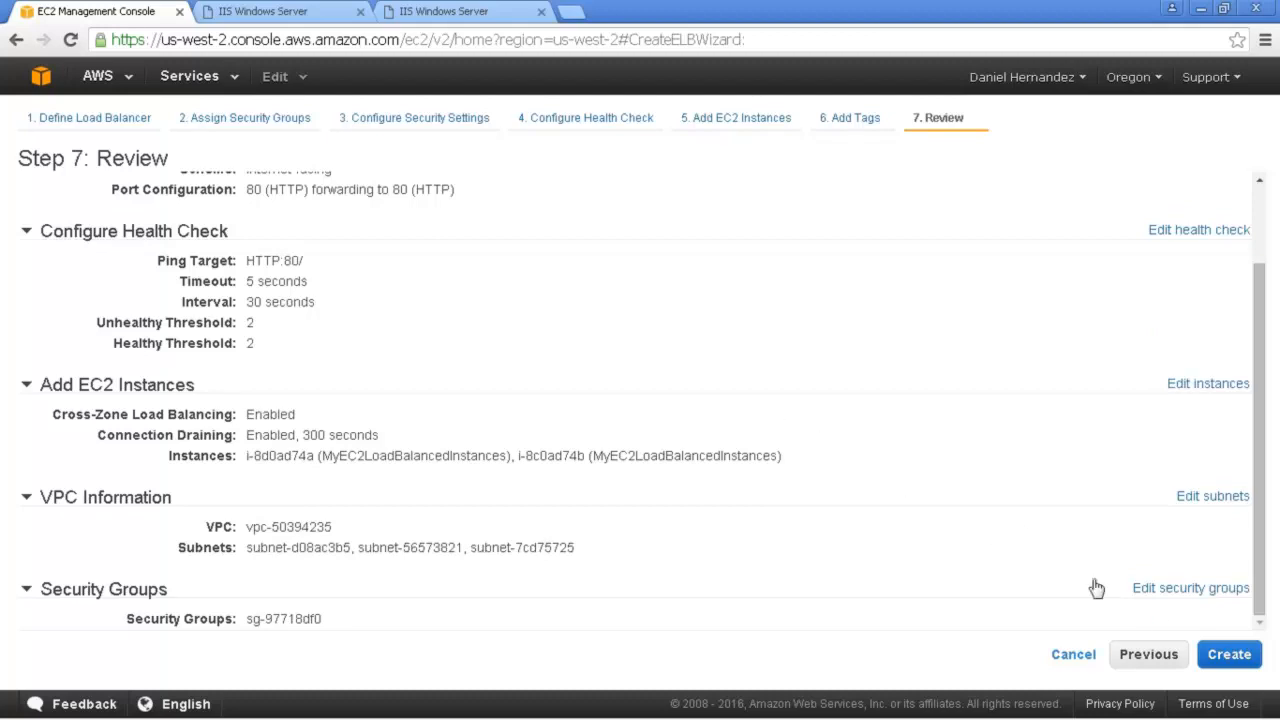
pyautogui.click(1228, 654)
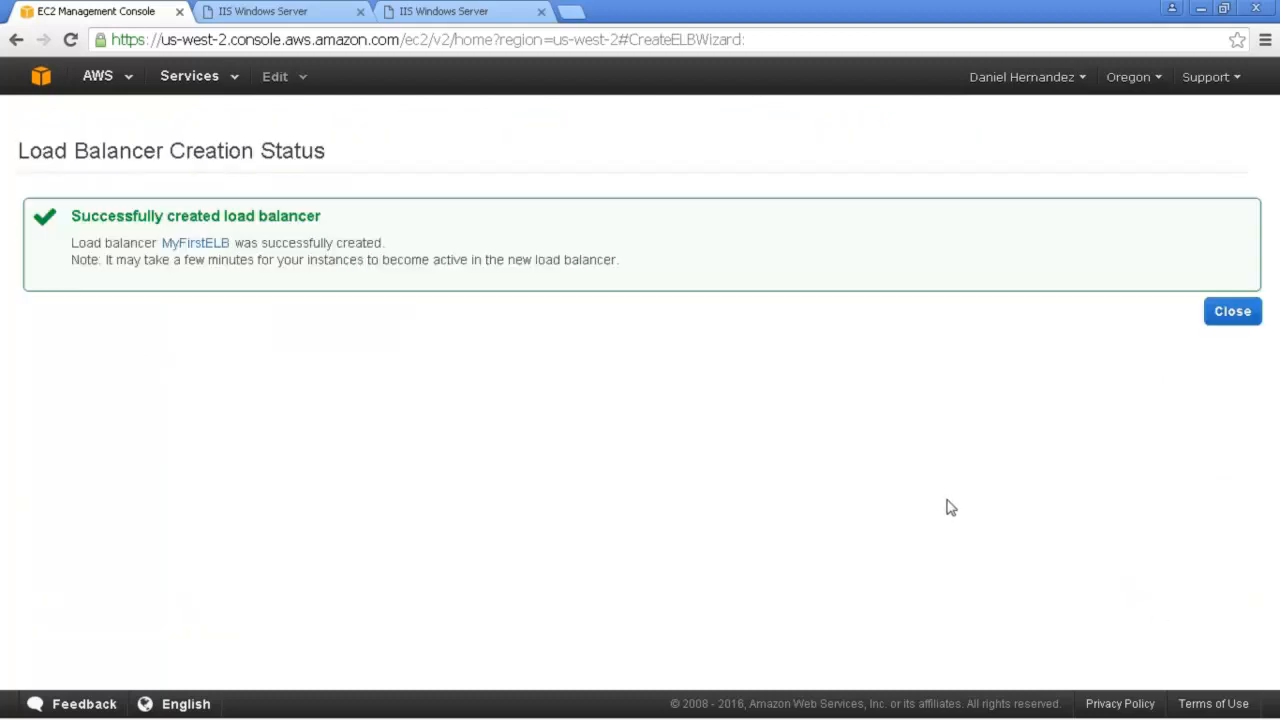
pyautogui.click(1214, 317)
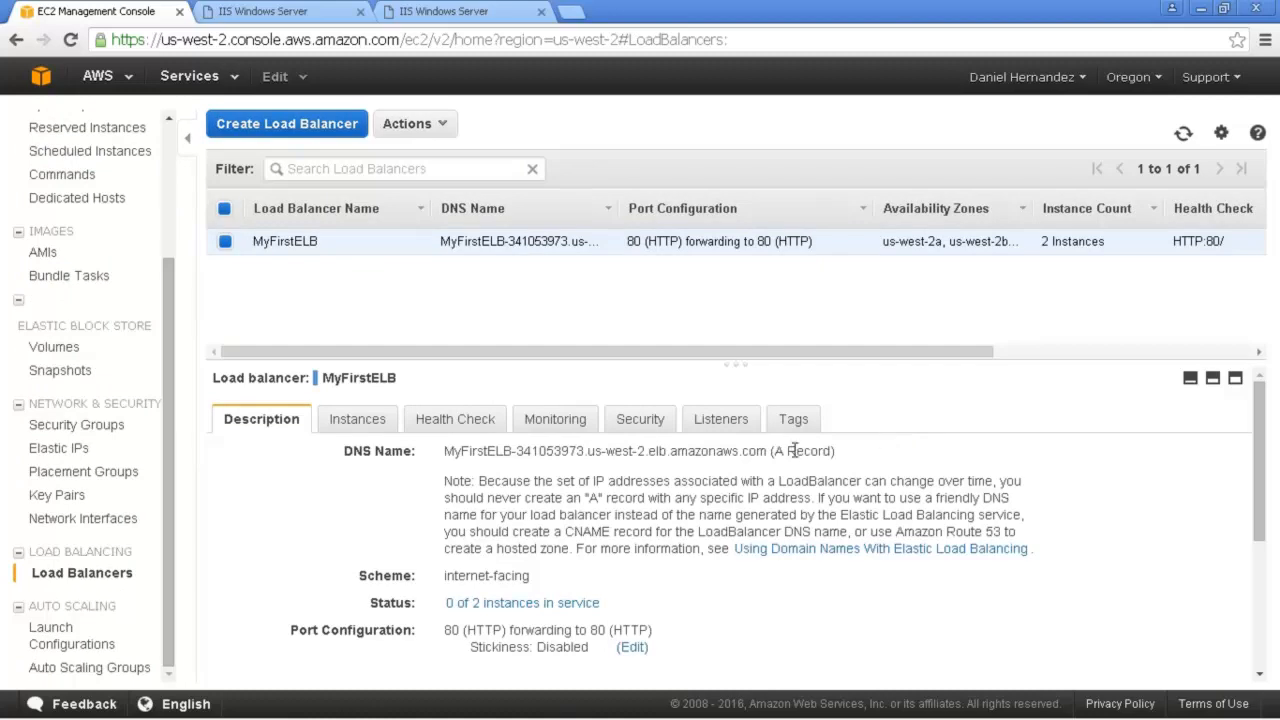
# Step: Check the Instances tab to confirm both registered instances are InService
pyautogui.click(349, 425)
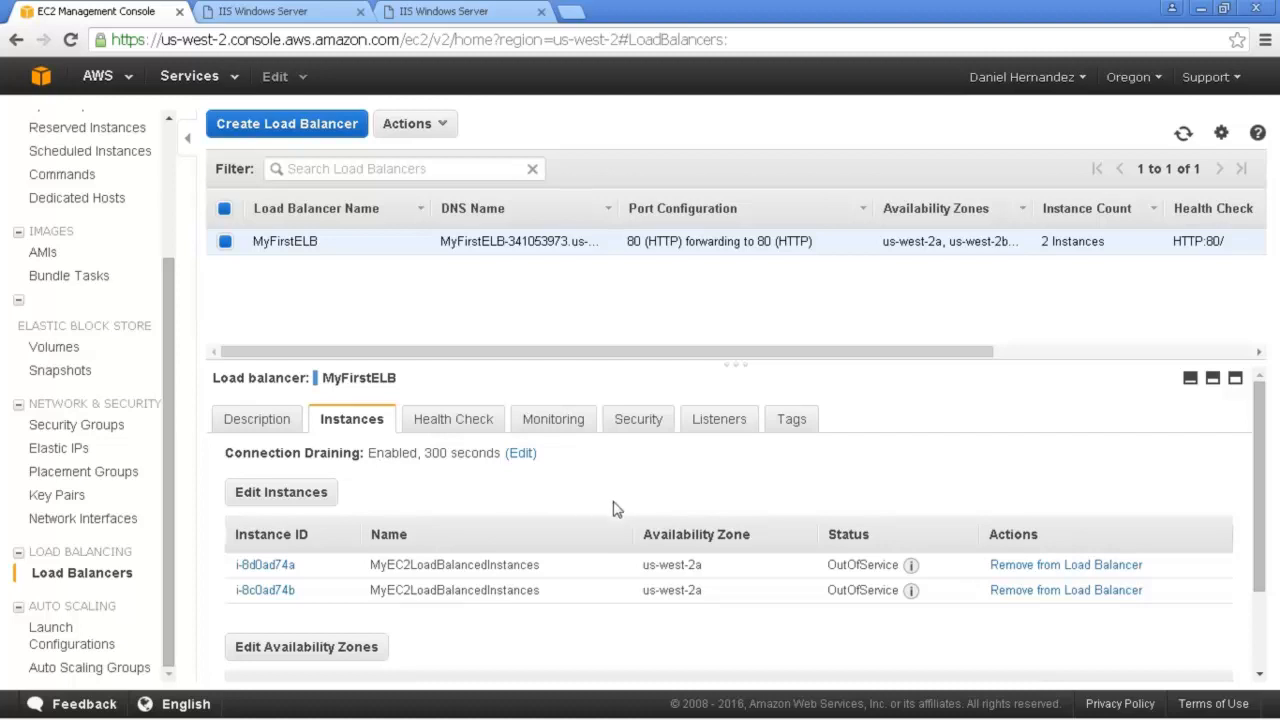
pyautogui.moveTo(546, 567); pyautogui.dragTo(370, 566)
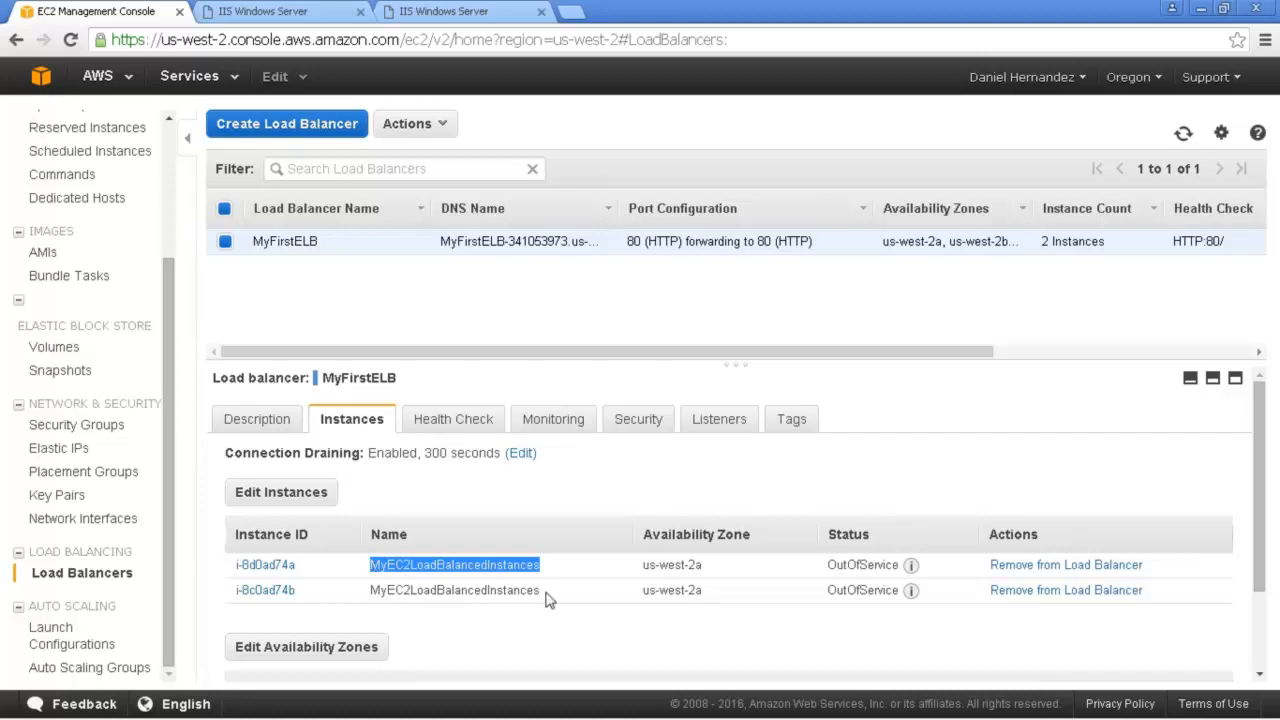
pyautogui.moveTo(545, 591); pyautogui.dragTo(368, 590)
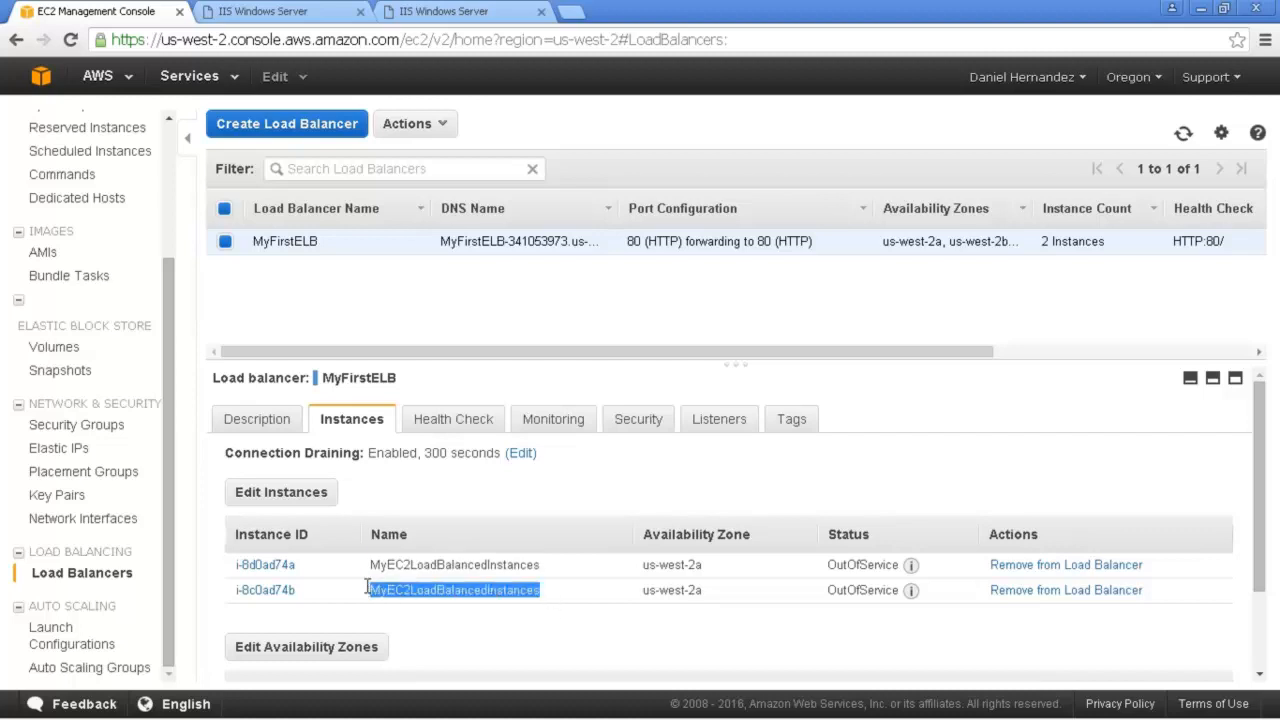
pyautogui.click(585, 580)
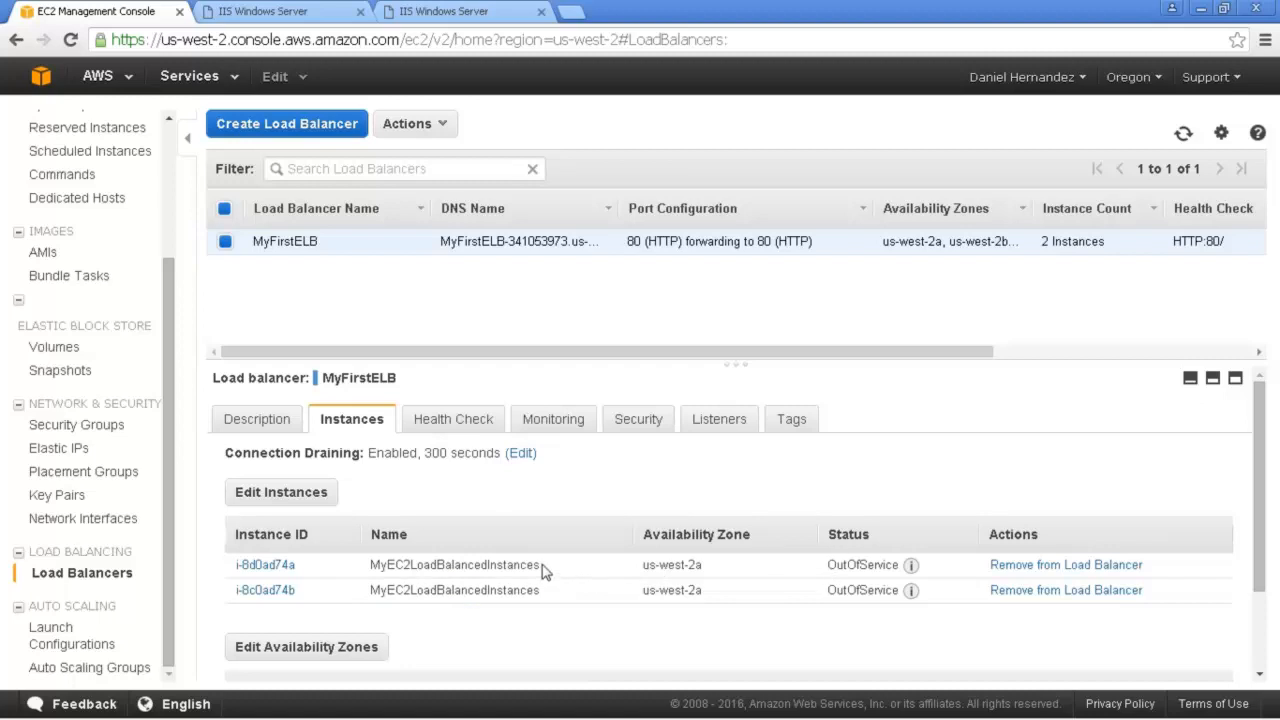
pyautogui.moveTo(543, 566); pyautogui.dragTo(370, 566)
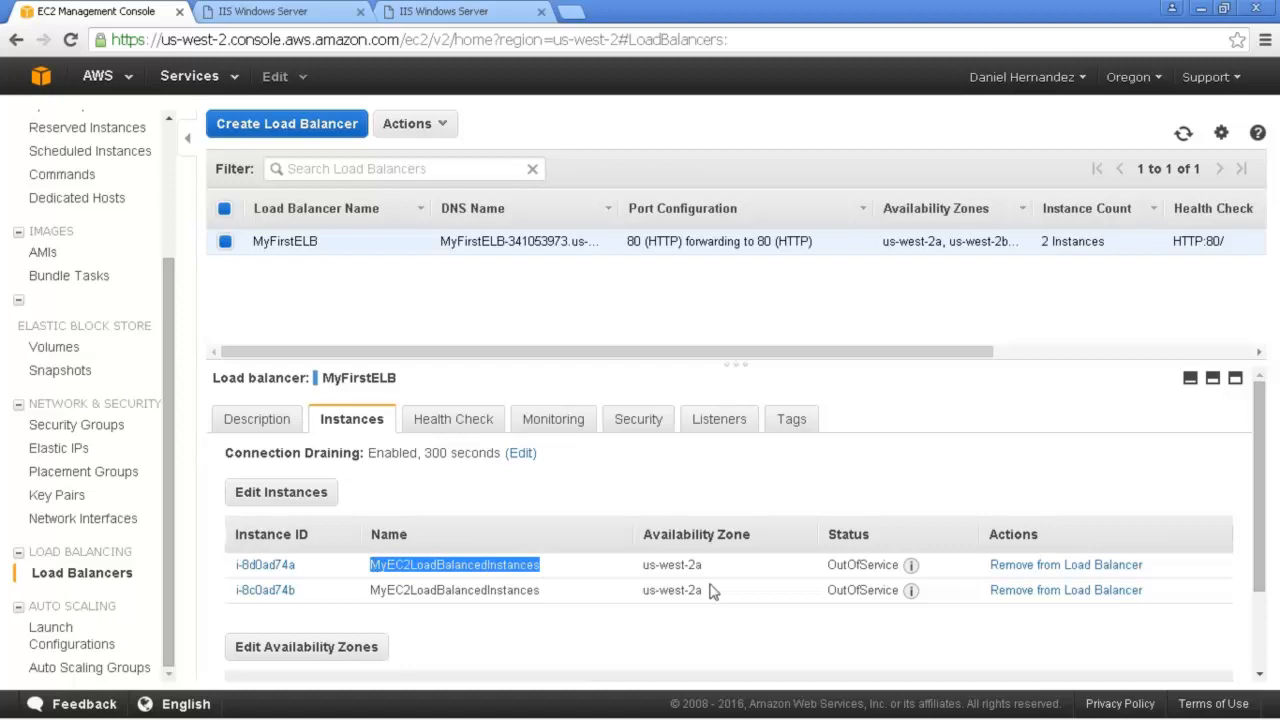
pyautogui.click(829, 566)
pyautogui.moveTo(913, 572)
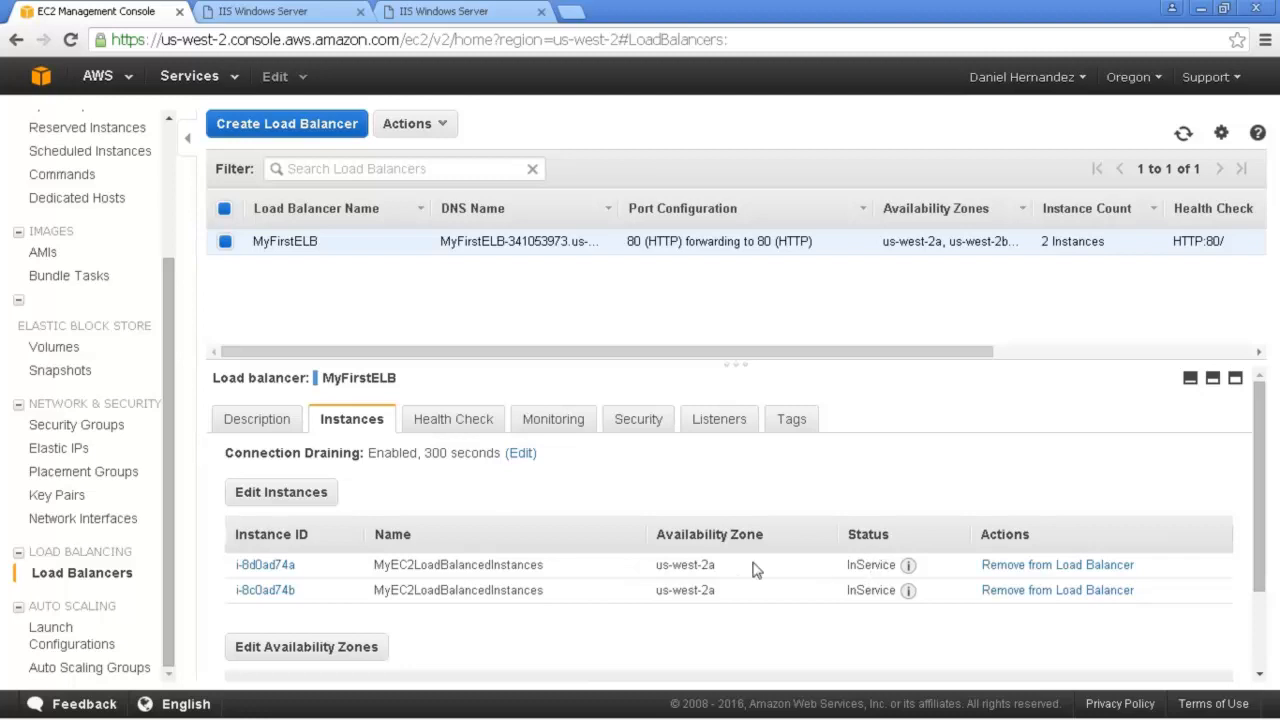
# Step: Copy MyFirstELB's DNS name from its Description details
pyautogui.click(262, 425)
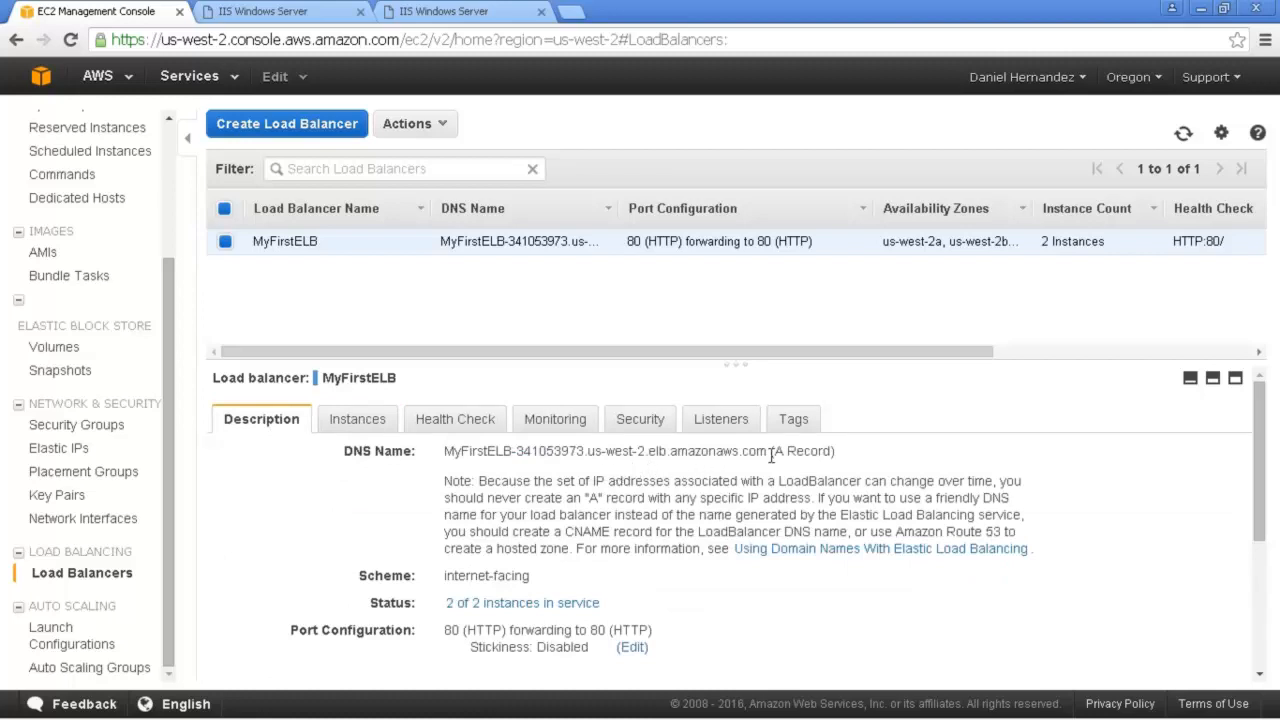
pyautogui.moveTo(767, 451); pyautogui.dragTo(443, 451)
pyautogui.rightClick(470, 453)
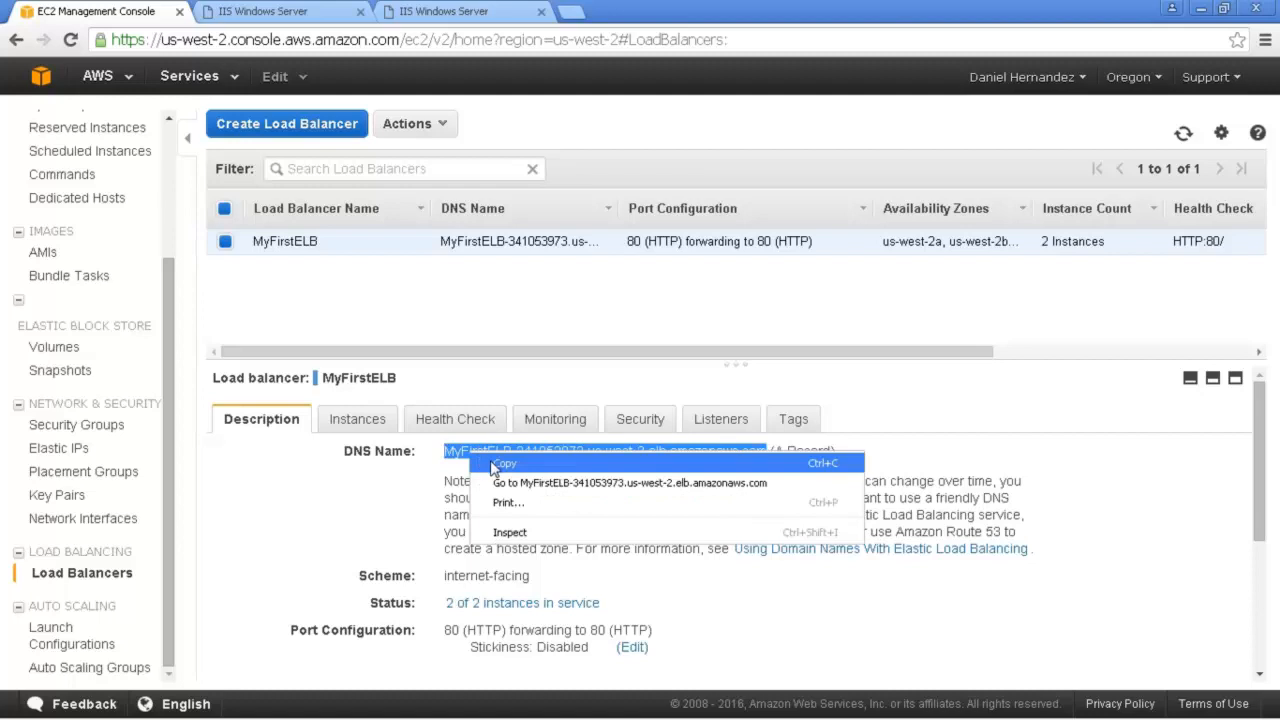
pyautogui.click(492, 465)
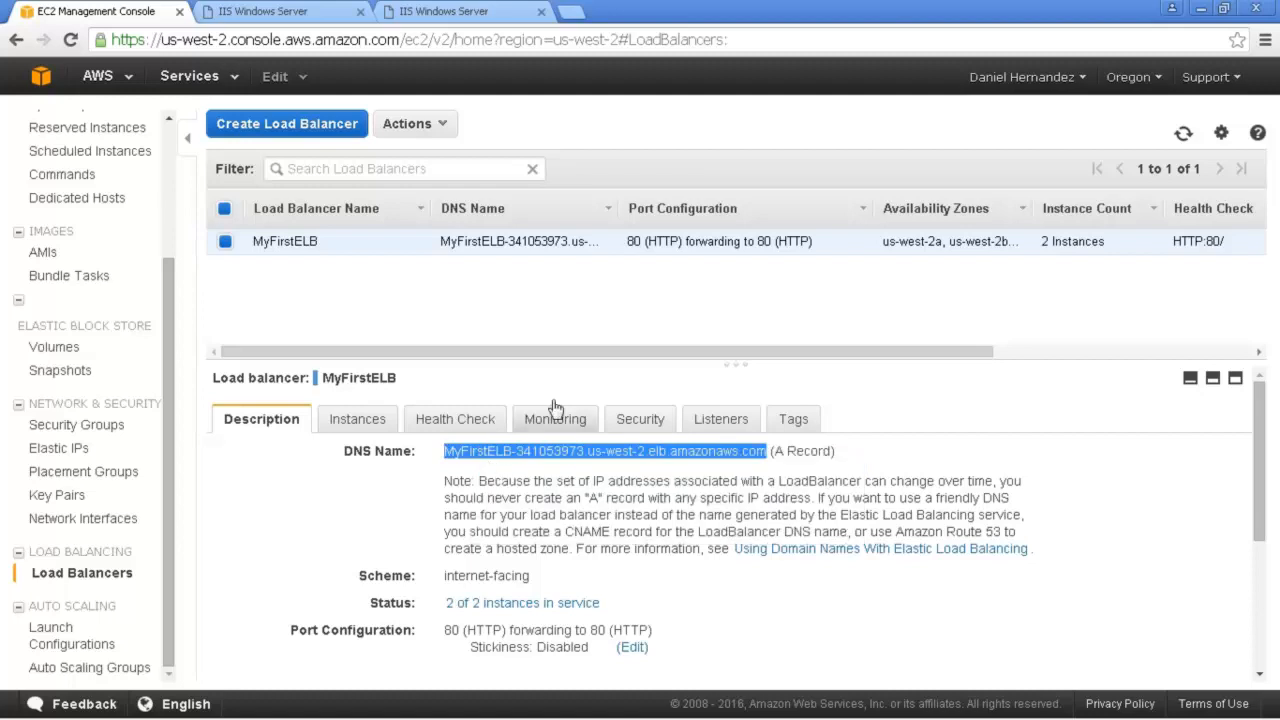
pyautogui.click(568, 12)
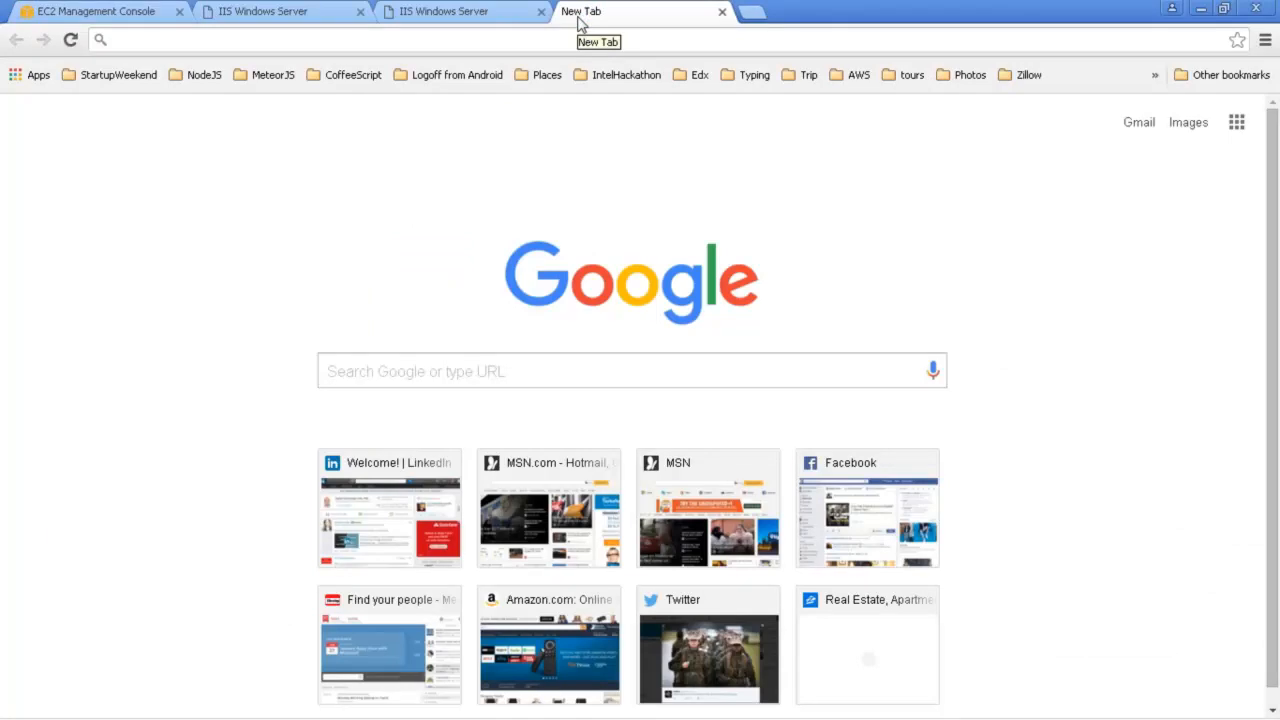
# Step: Load MyFirstELB's DNS name in the new tab, showing 'Content provided by EC2 instance 1'
pyautogui.hotkey('ctrl', 'v')
pyautogui.press('Return')
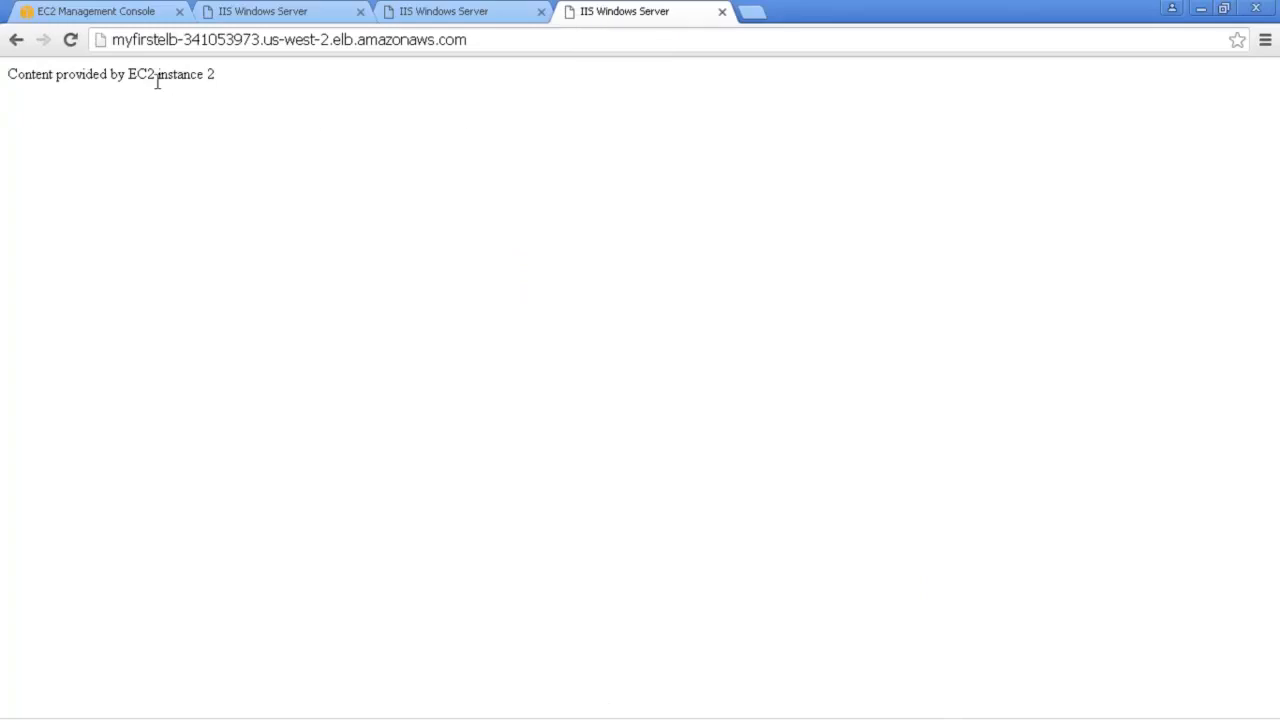
pyautogui.click(70, 40)
pyautogui.click(70, 40)
pyautogui.moveTo(222, 84); pyautogui.dragTo(10, 76)
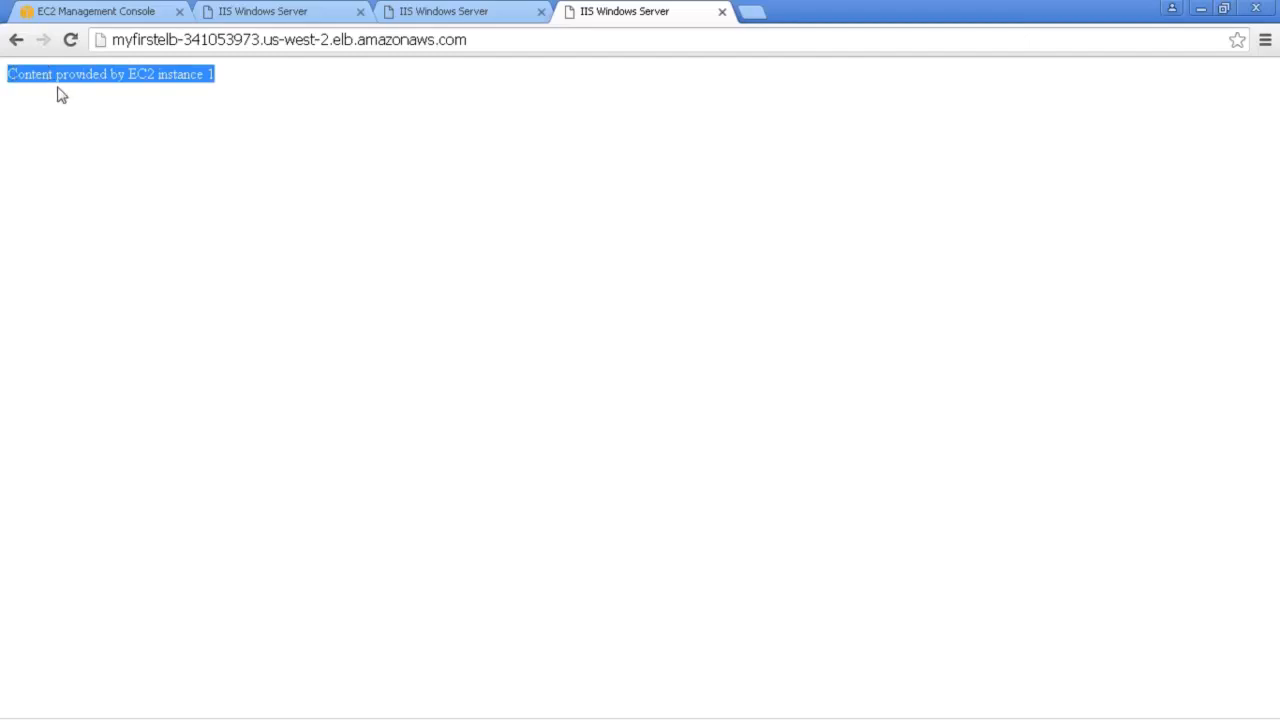
# Step: Reload the load balancer page repeatedly to watch responses alternate between instance 1 and instance 2
pyautogui.click(162, 43)
pyautogui.click(168, 81)
pyautogui.click(117, 40)
pyautogui.click(124, 73)
pyautogui.click(71, 42)
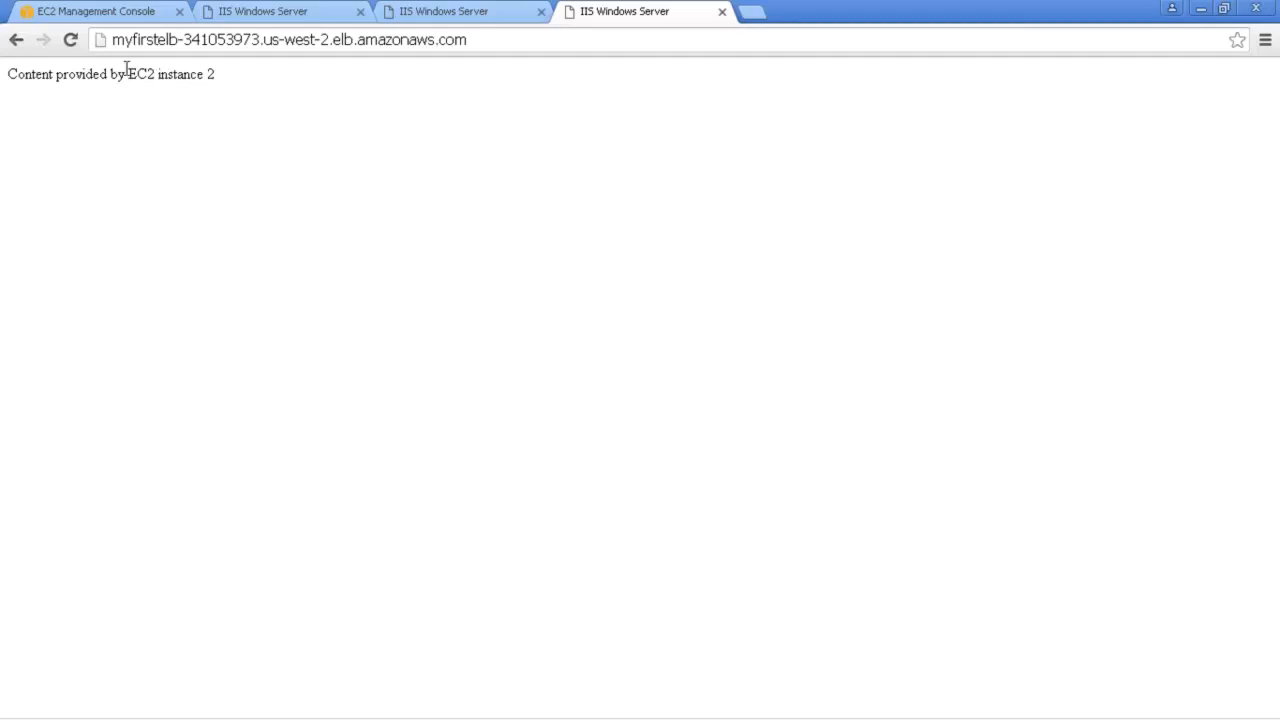
pyautogui.click(71, 42)
pyautogui.click(71, 41)
pyautogui.click(71, 42)
pyautogui.click(71, 42)
pyautogui.click(70, 43)
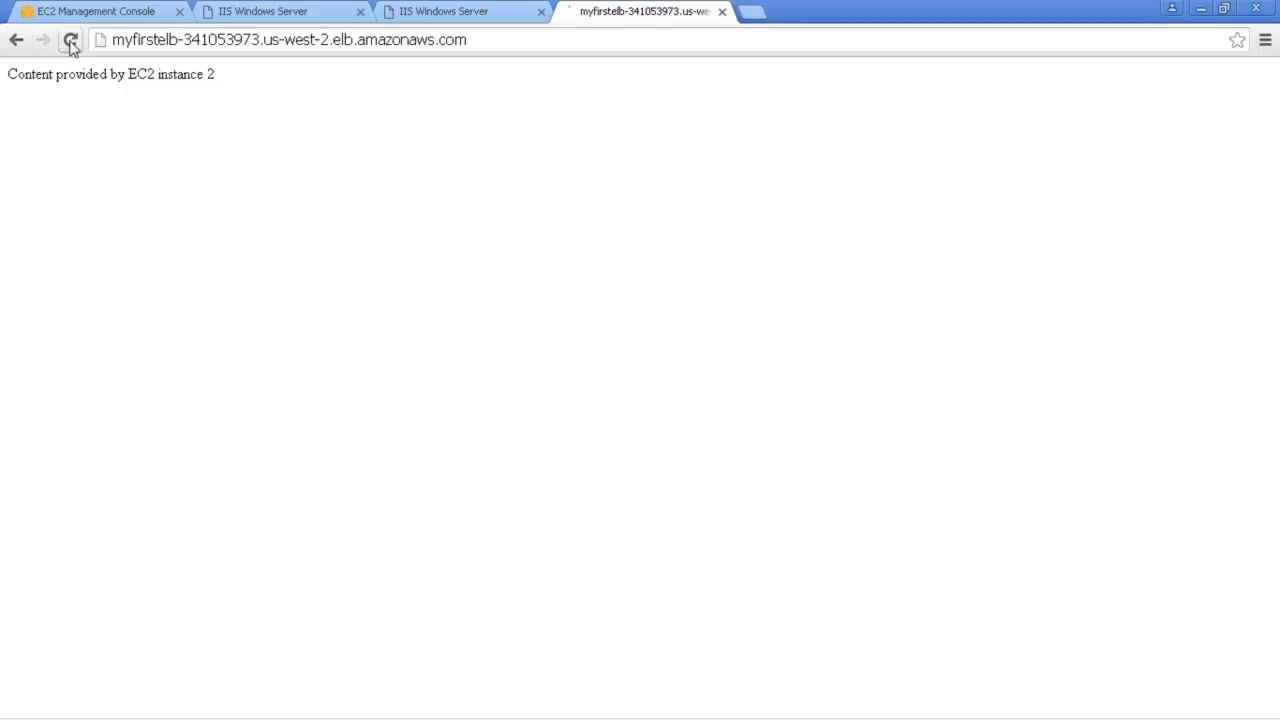